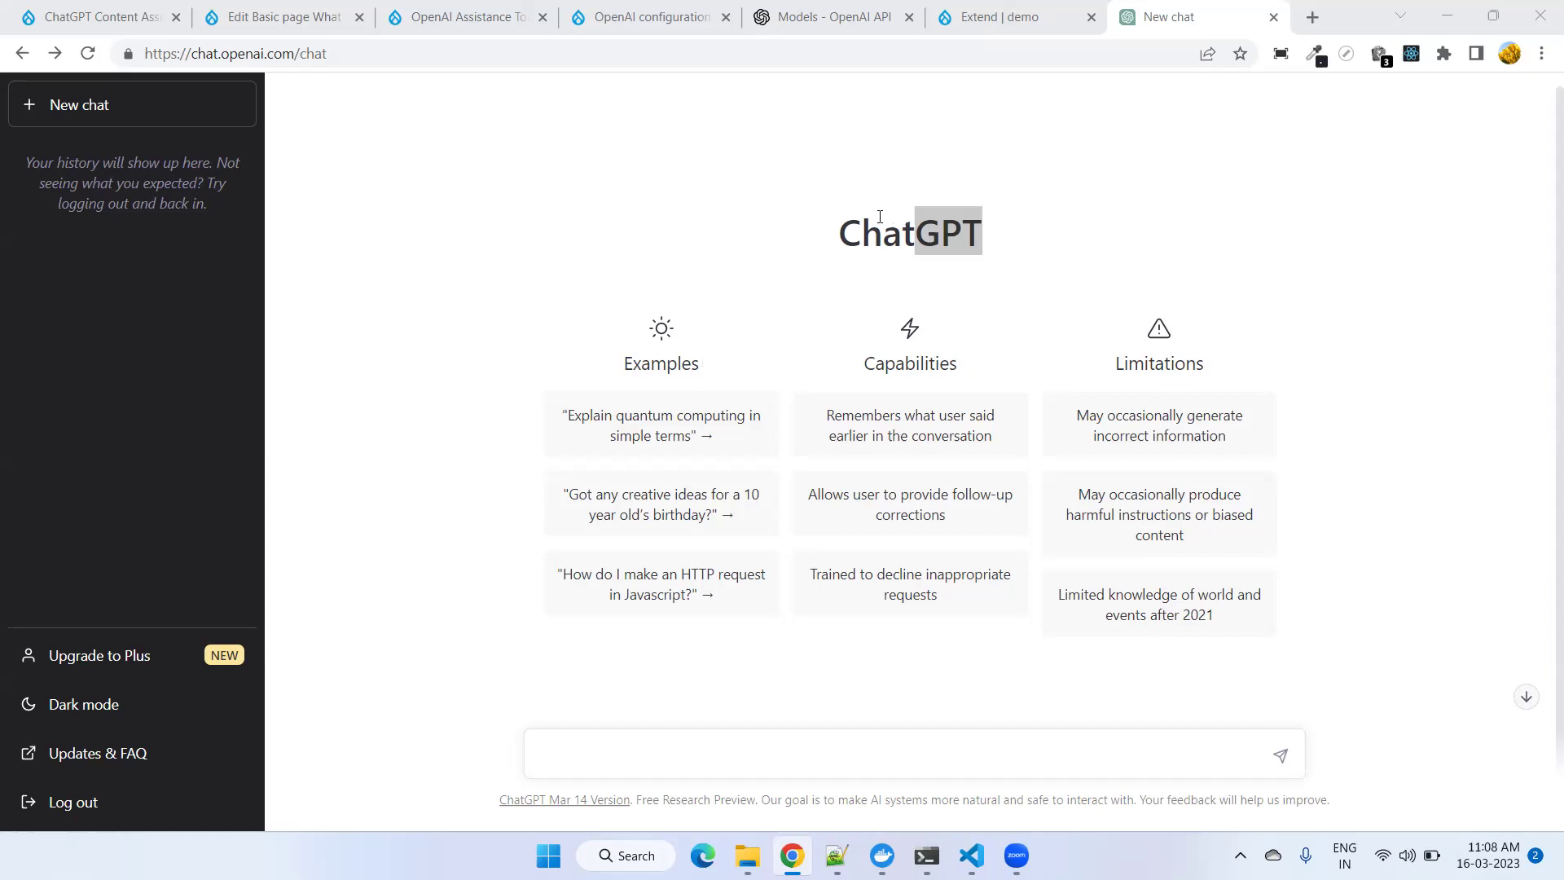
- Review the feature descriptions on the ChatGPT Content Assistance module's Drupal.org project page, including its chatgpt_plugin project name
drag(839, 236, 1236, 252)
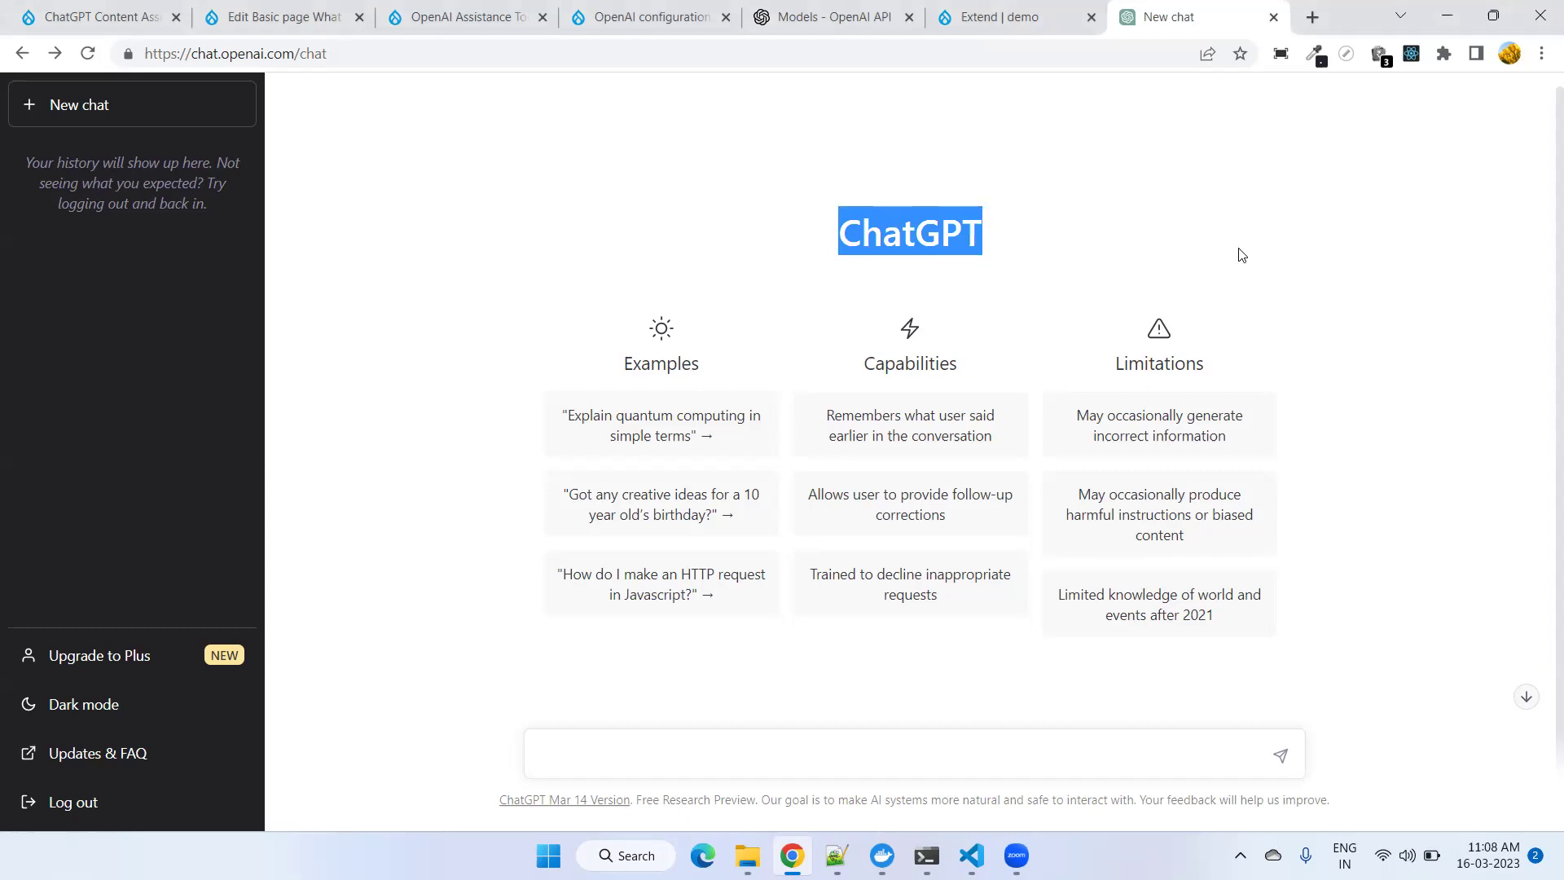
click(1235, 252)
click(130, 16)
scroll(143, 397, up, 5)
scroll(143, 399, up, 7)
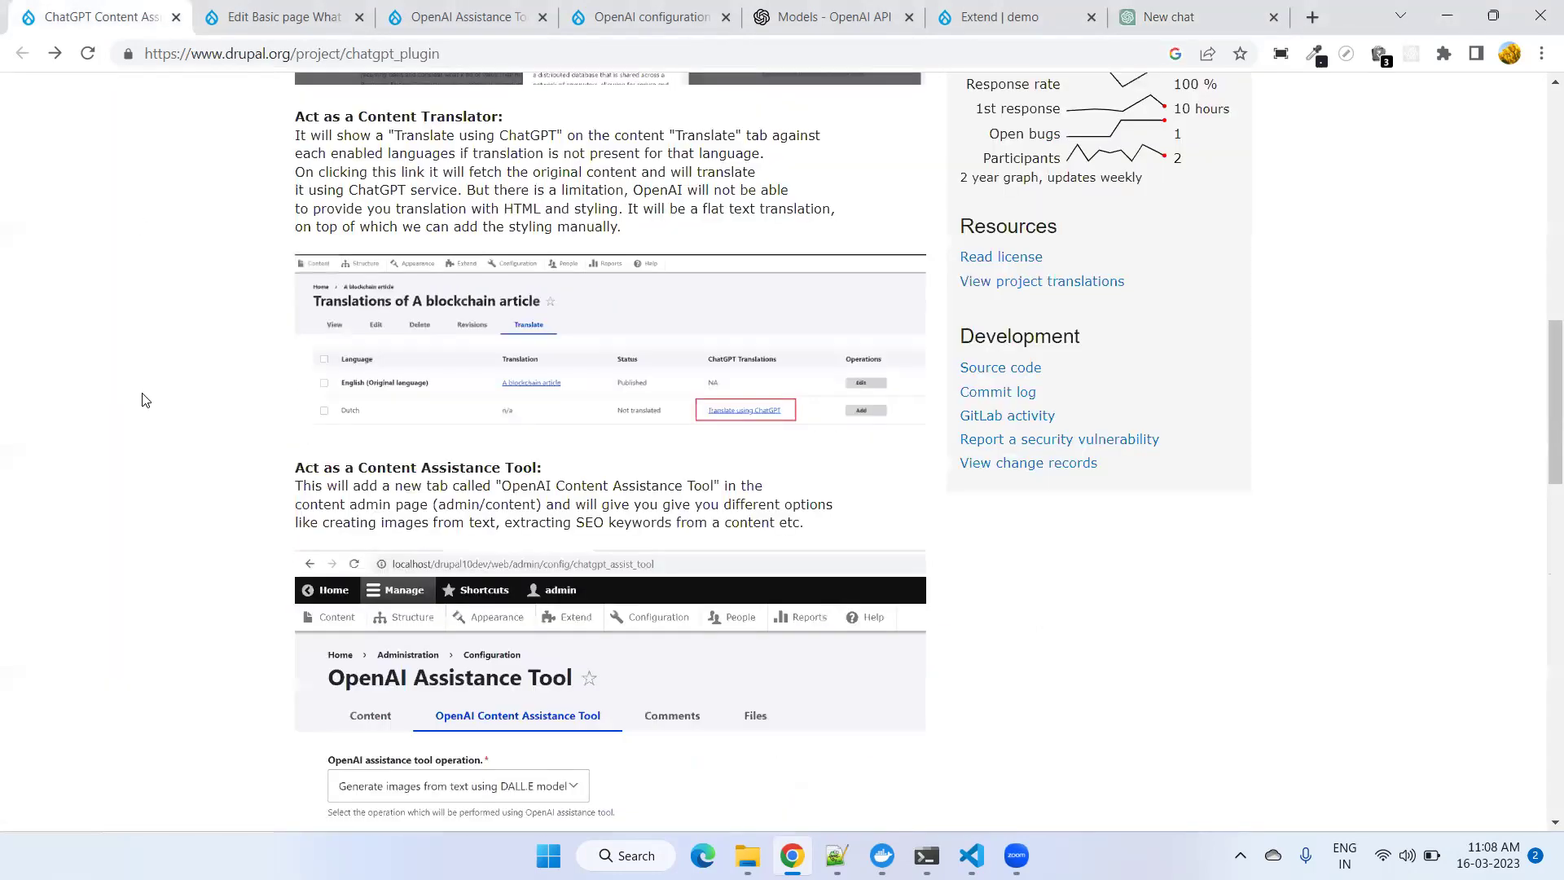
scroll(143, 399, up, 8)
scroll(255, 372, up, 5)
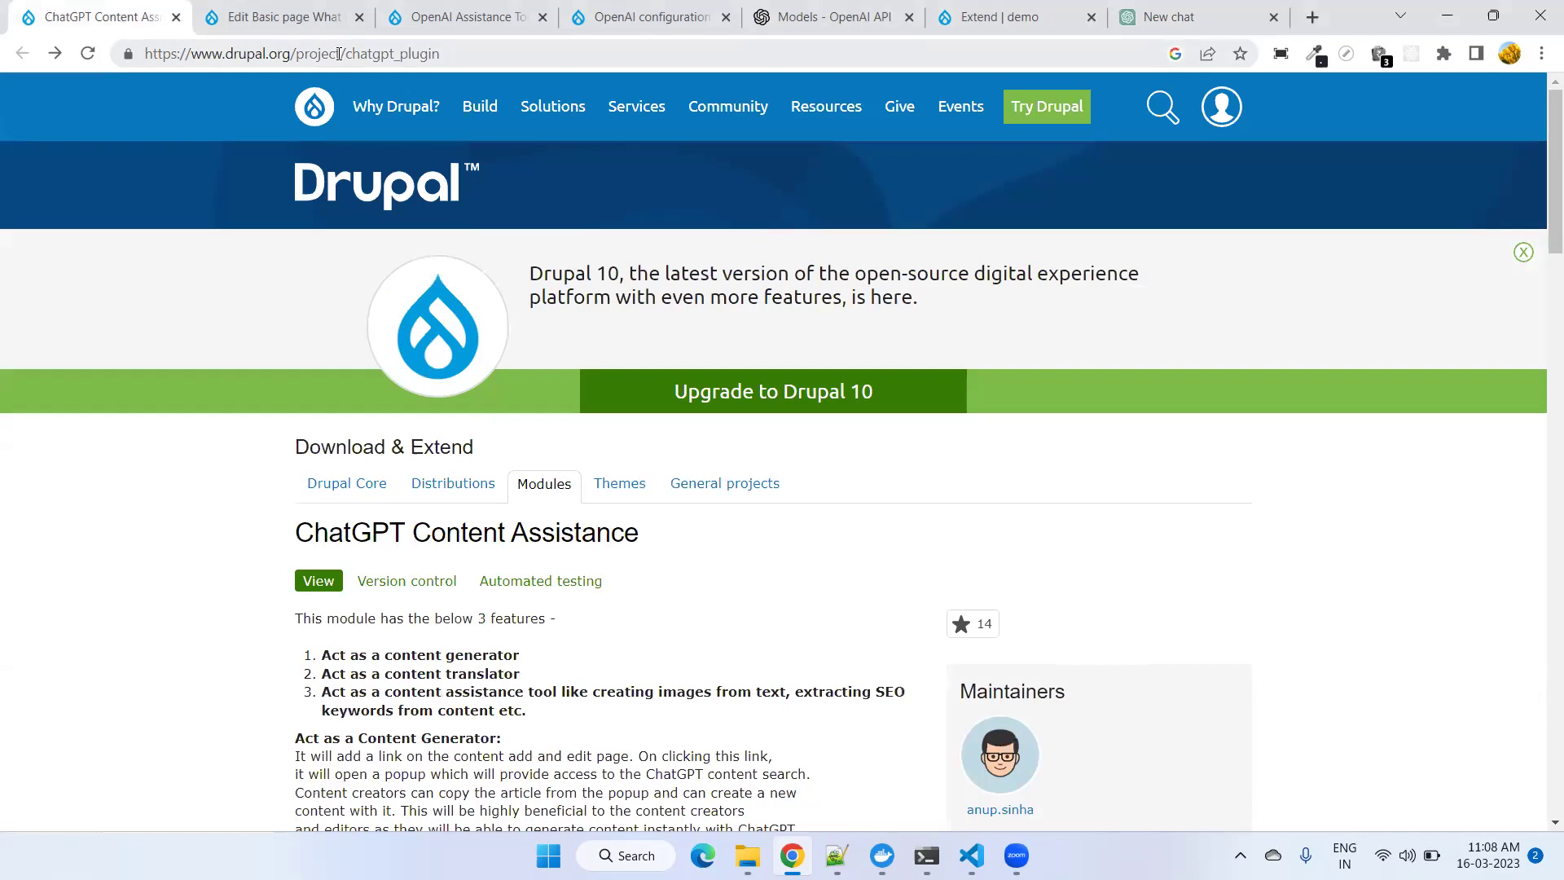
drag(347, 54, 440, 54)
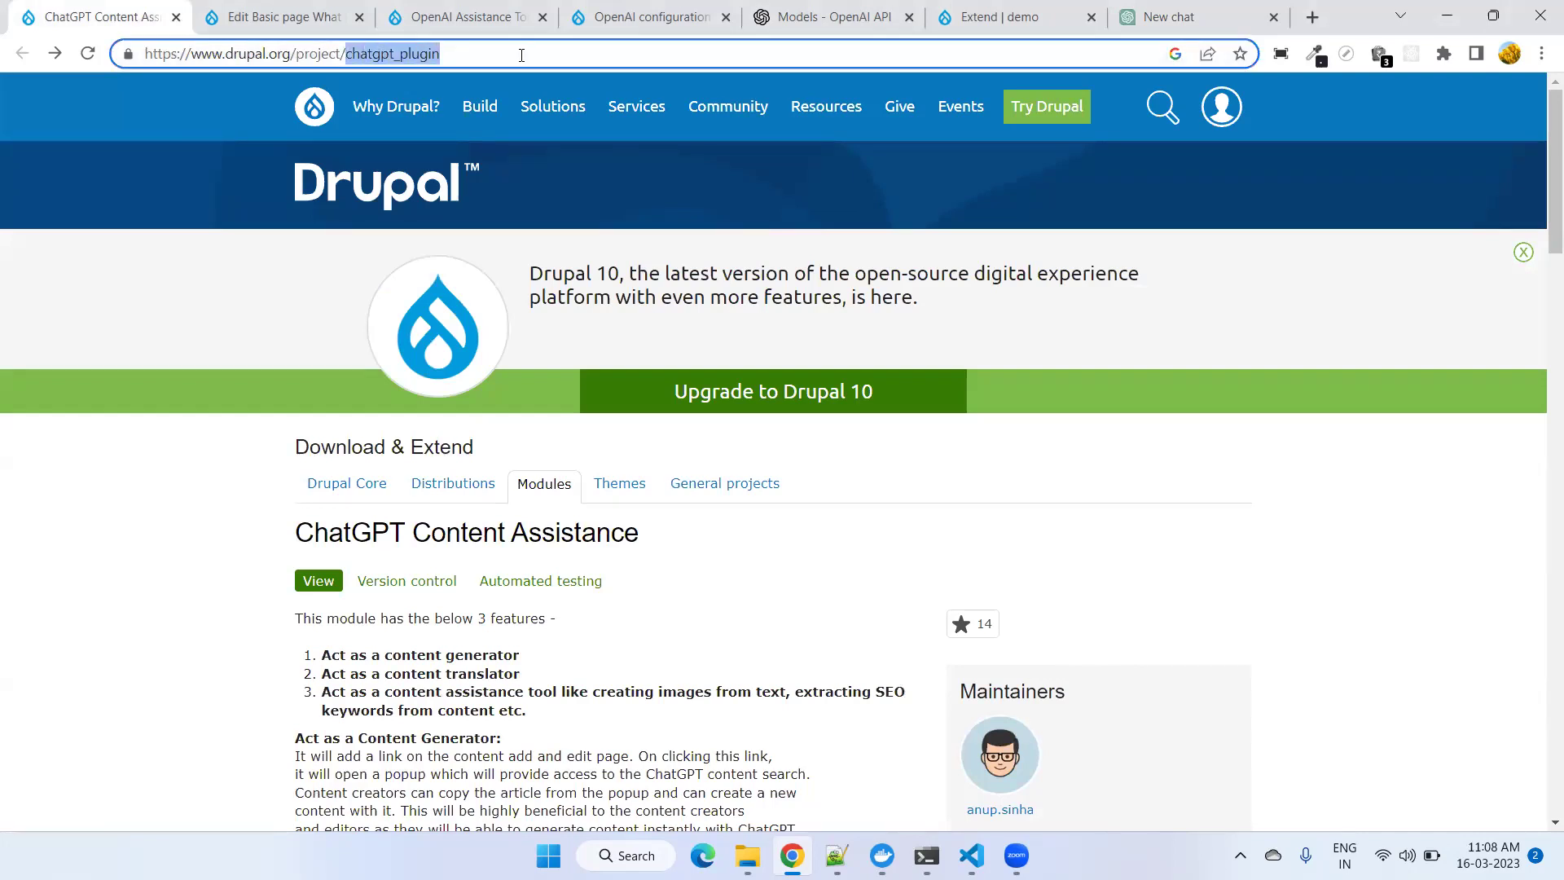
scroll(656, 324, down, 4)
scroll(655, 324, down, 20)
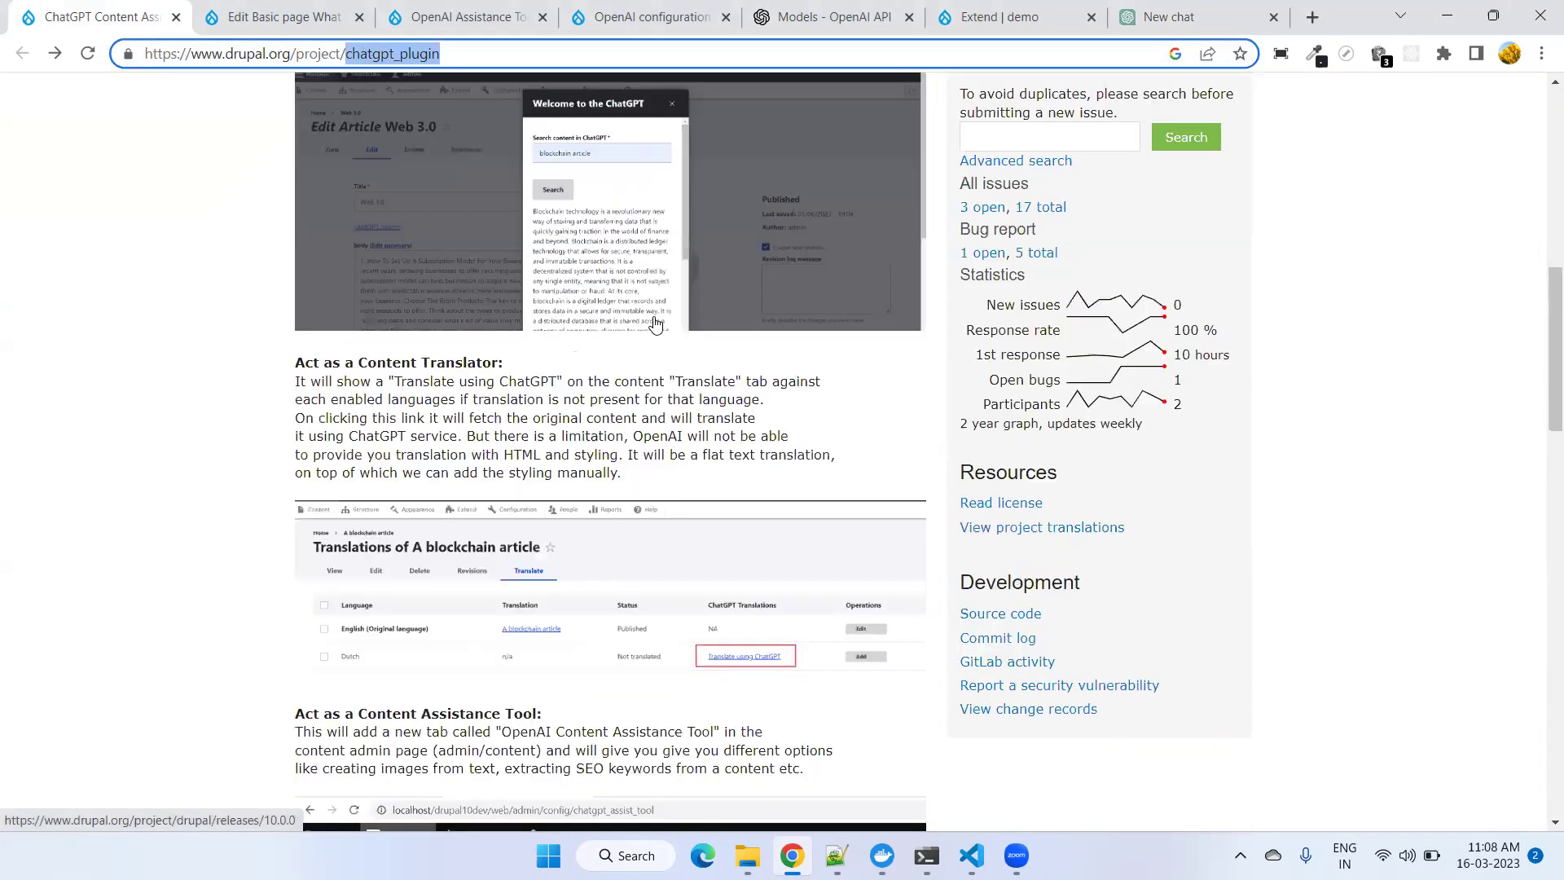
scroll(655, 324, down, 4)
scroll(655, 324, up, 20)
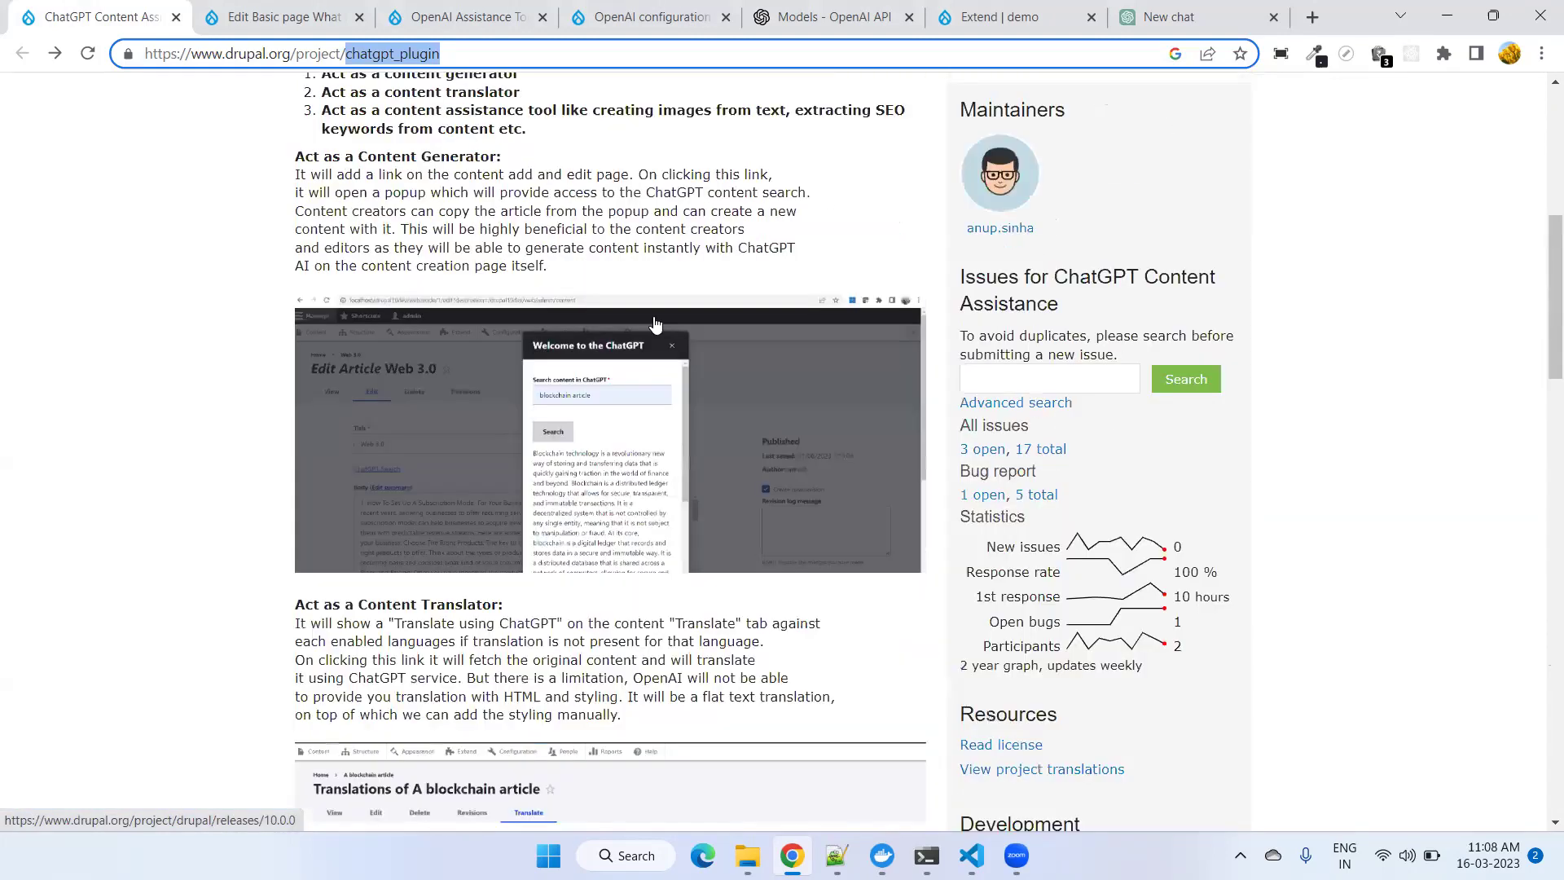
scroll(656, 324, up, 7)
scroll(655, 324, down, 5)
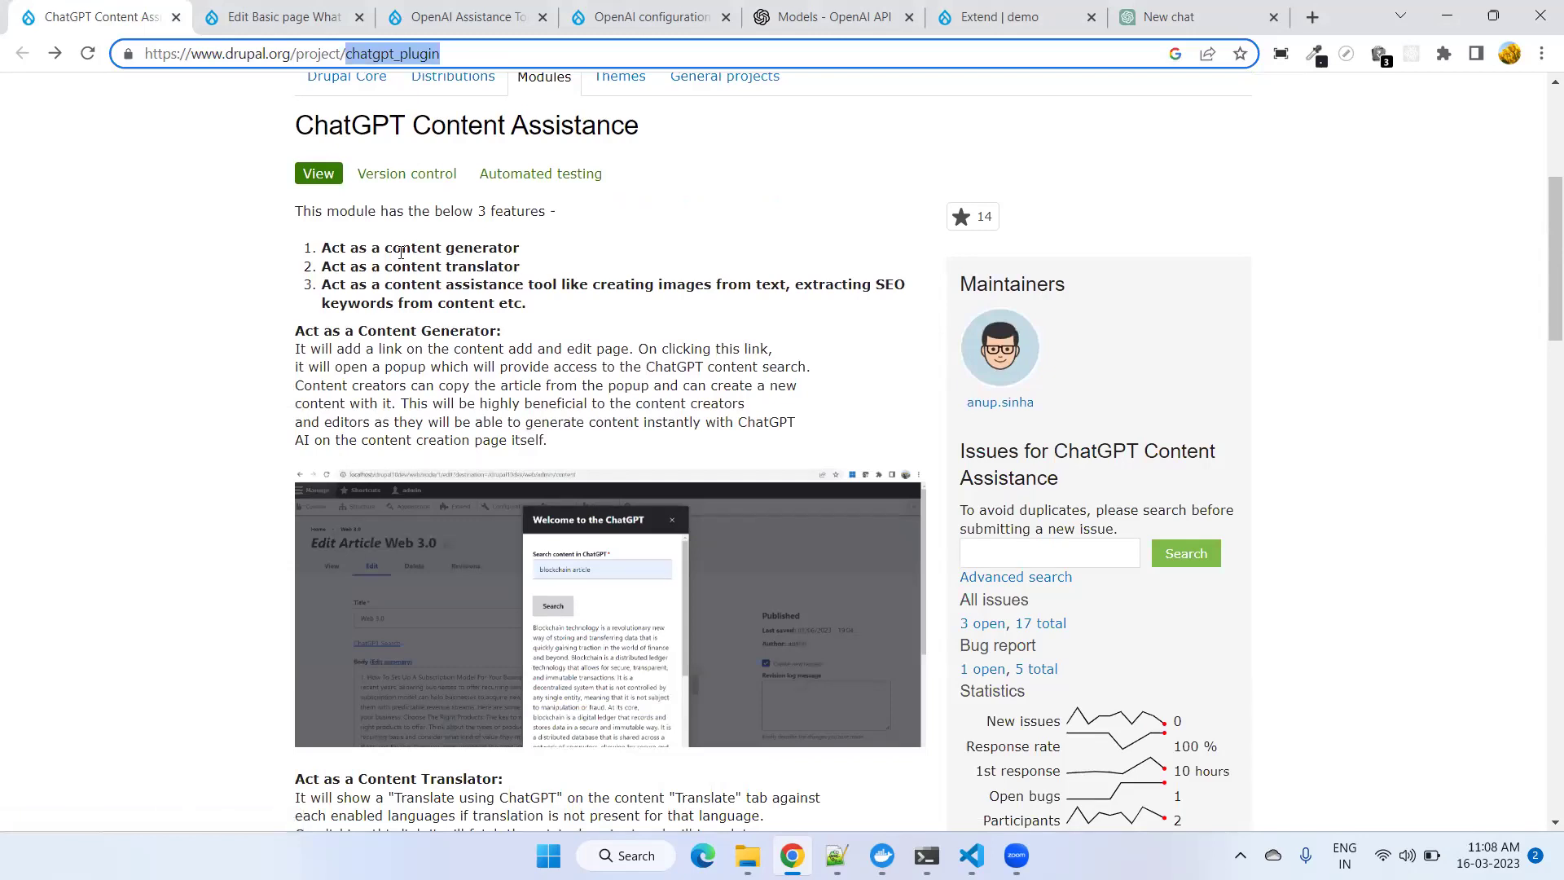
- Ask ChatGPT the example question "How do I make an HTTP request in Javascript?"
click(1163, 18)
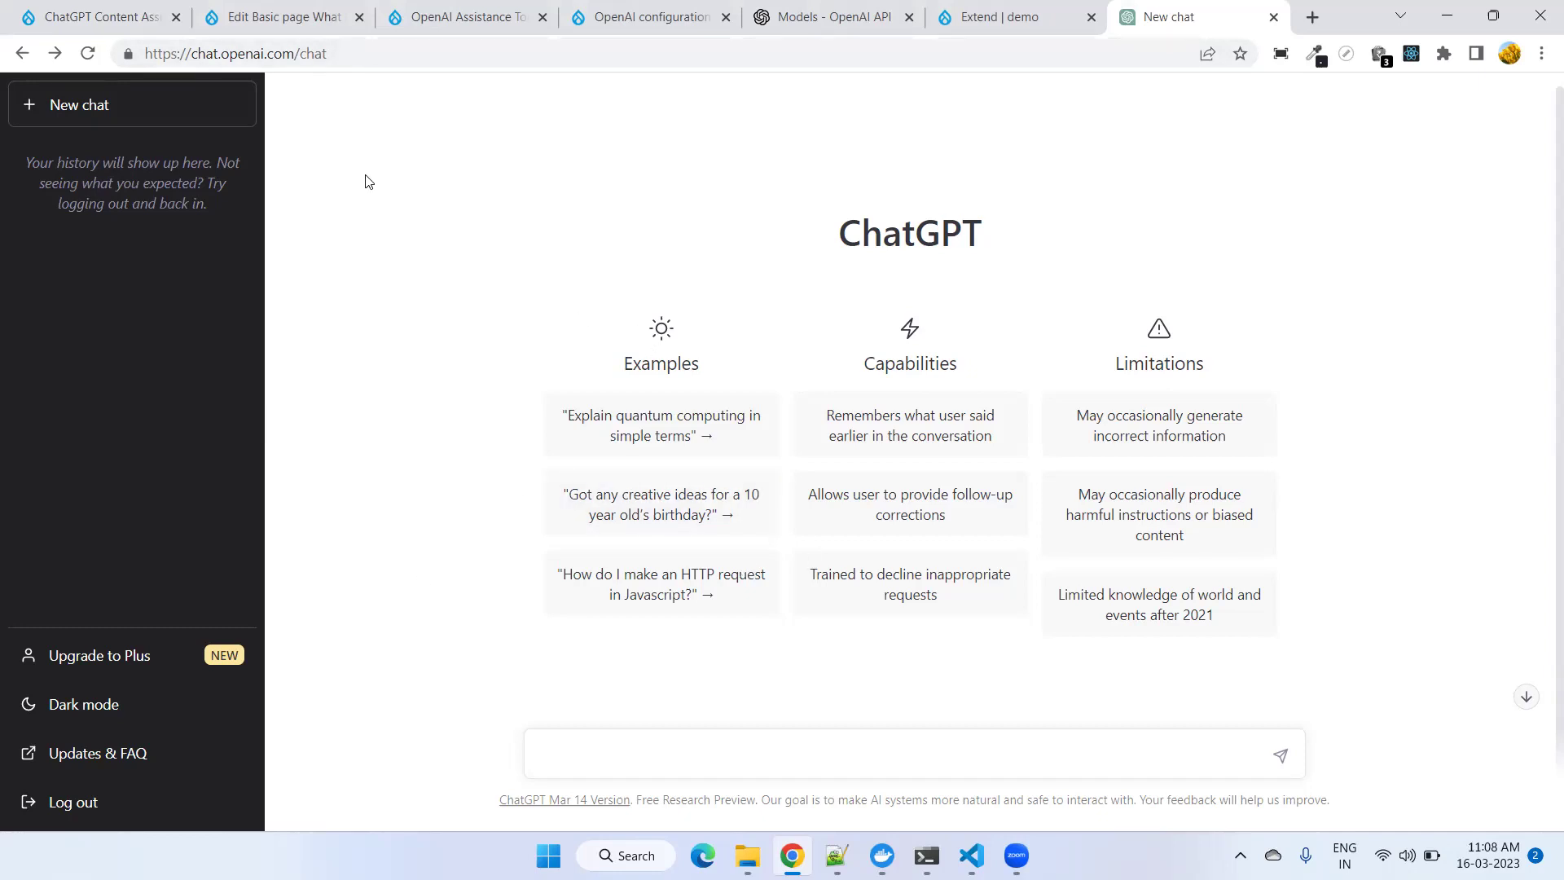
click(663, 751)
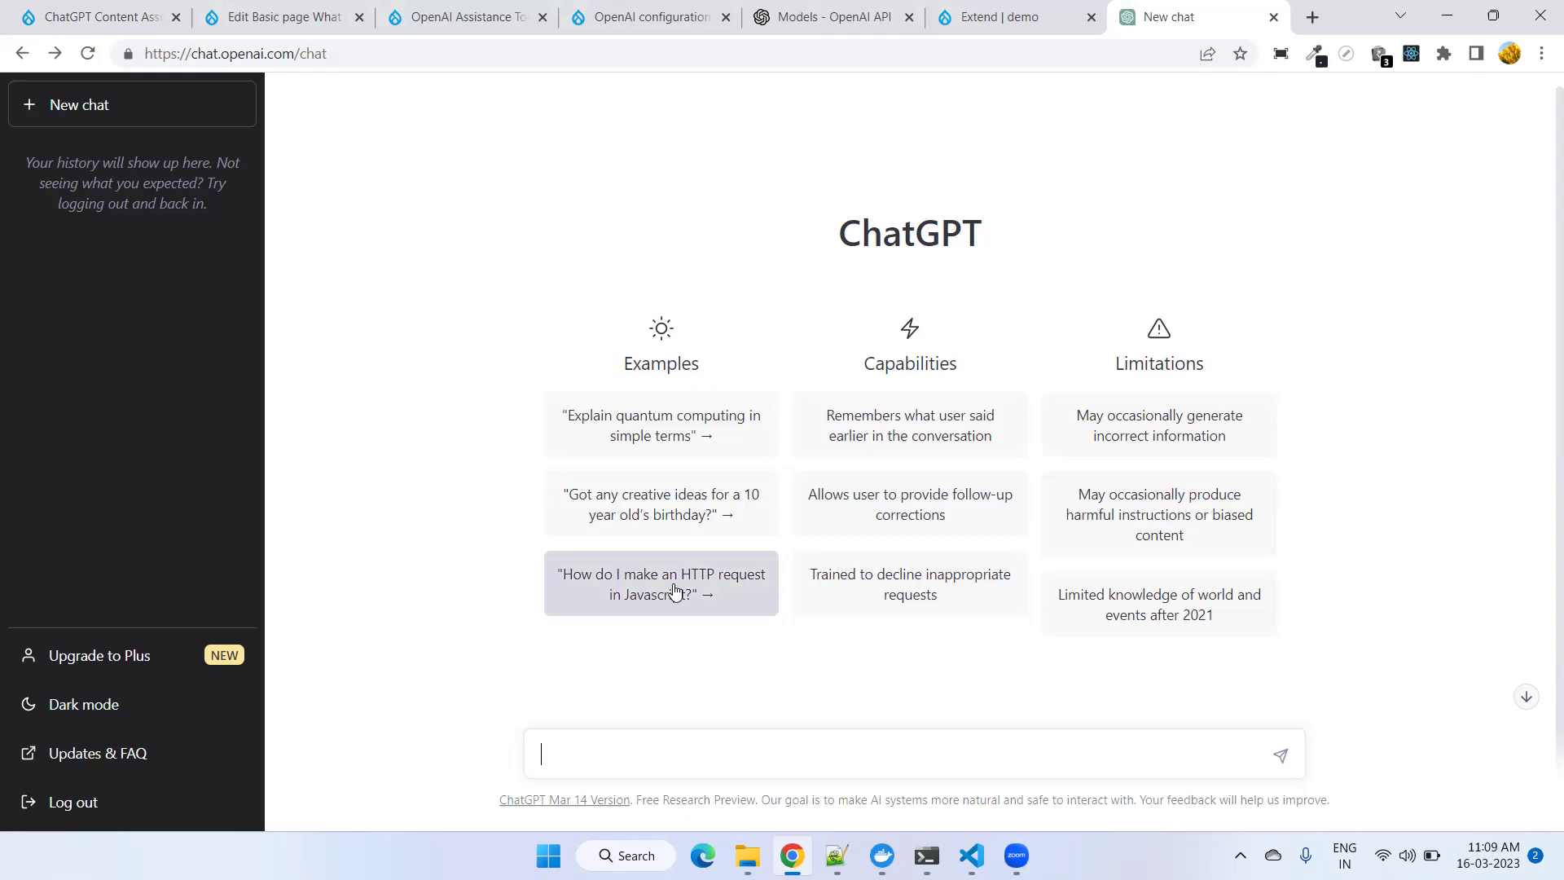
click(699, 596)
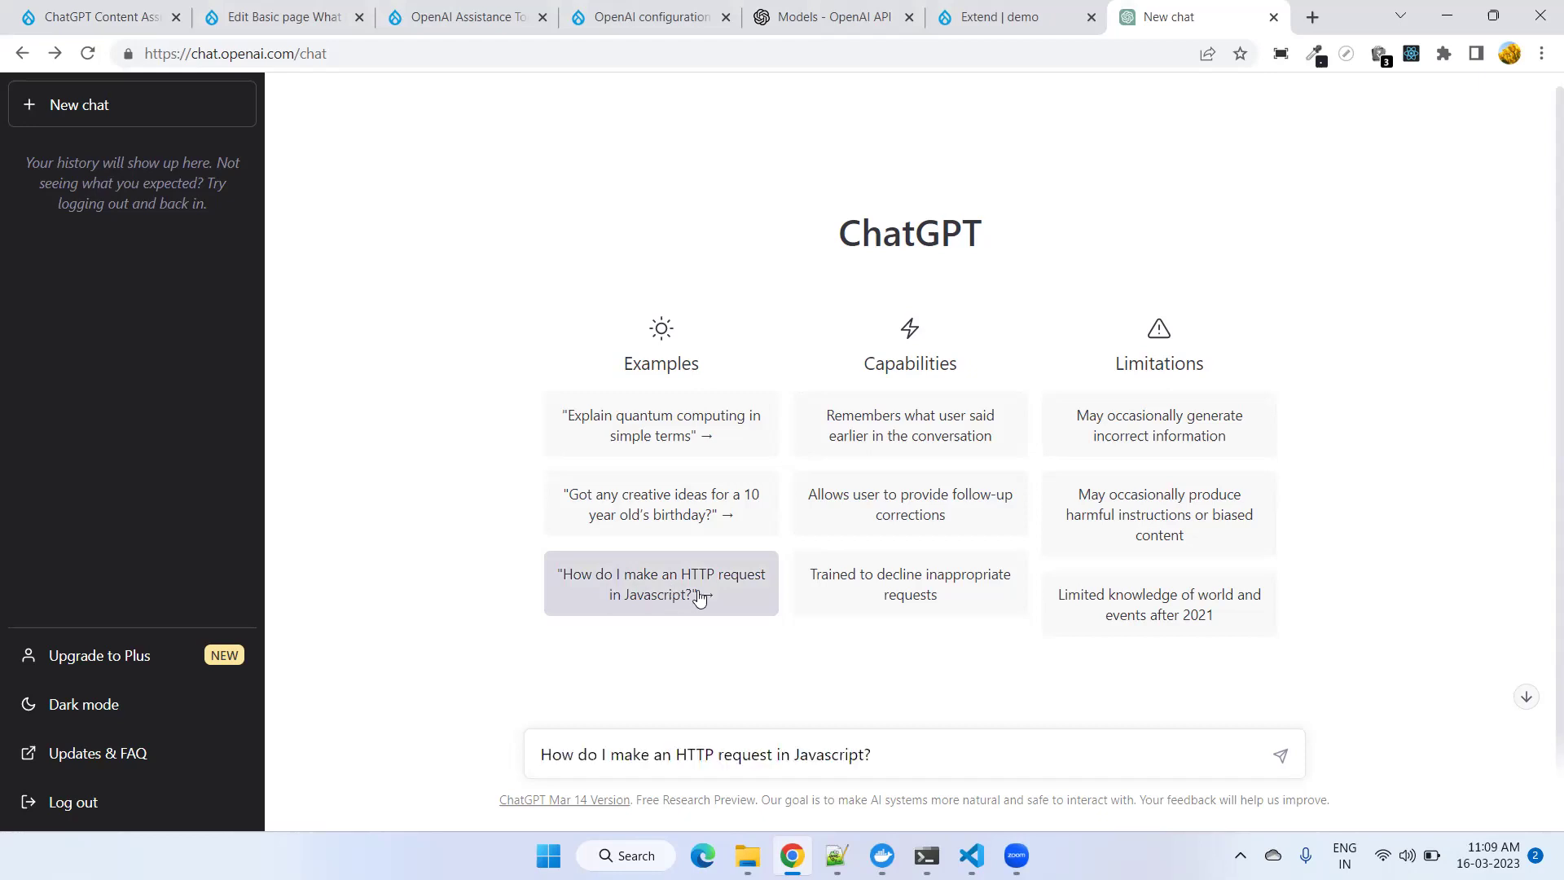
click(1281, 758)
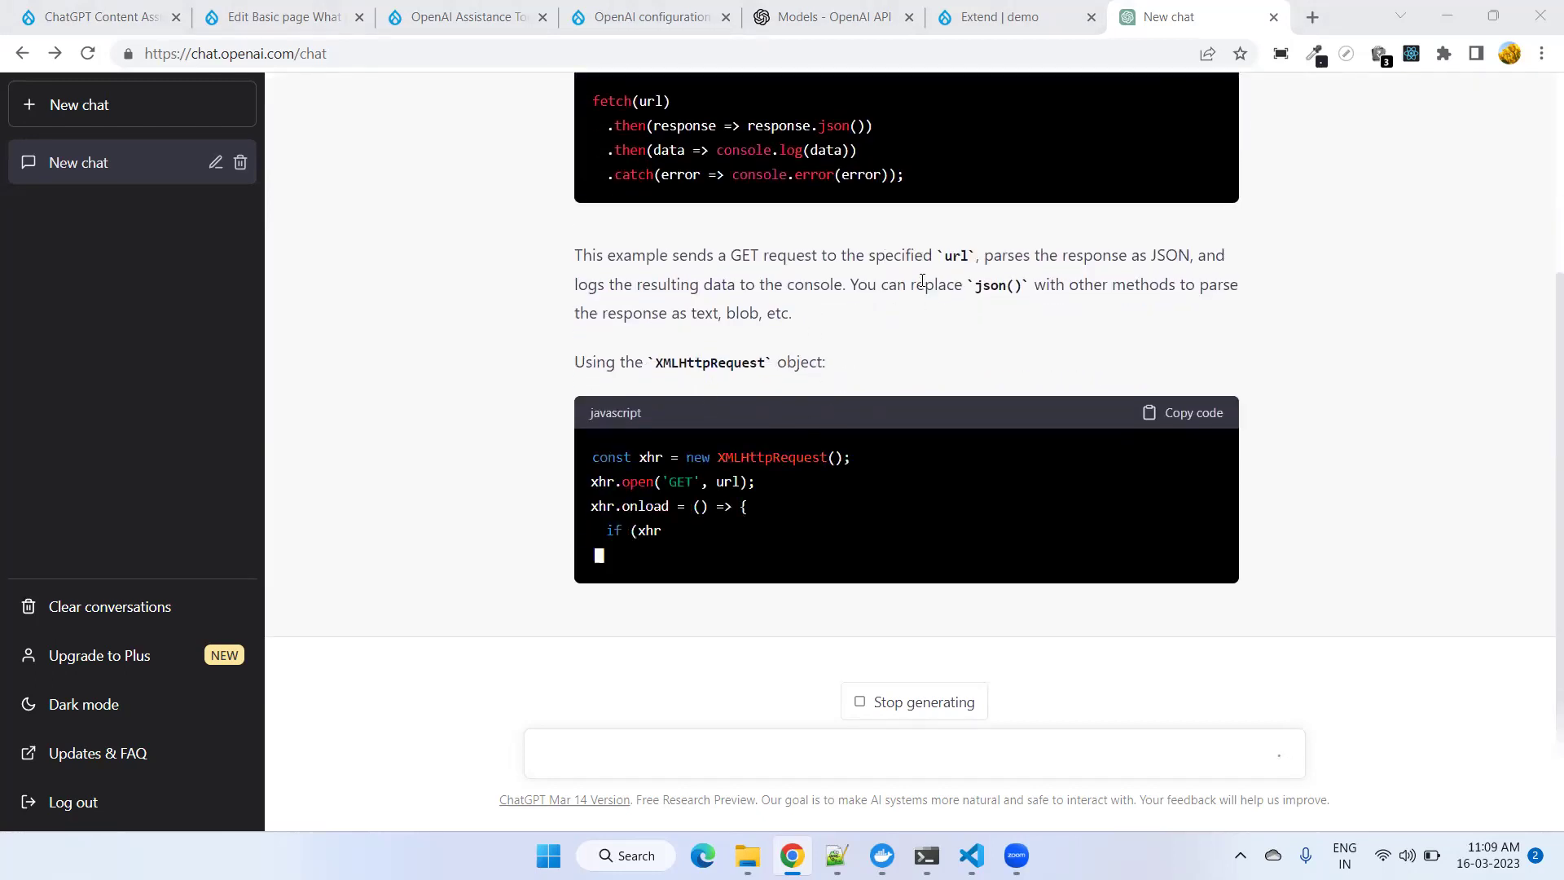
- Read through ChatGPT's answer, examining the fetch() and XMLHttpRequest code examples and their explanations
scroll(943, 318, up, 4)
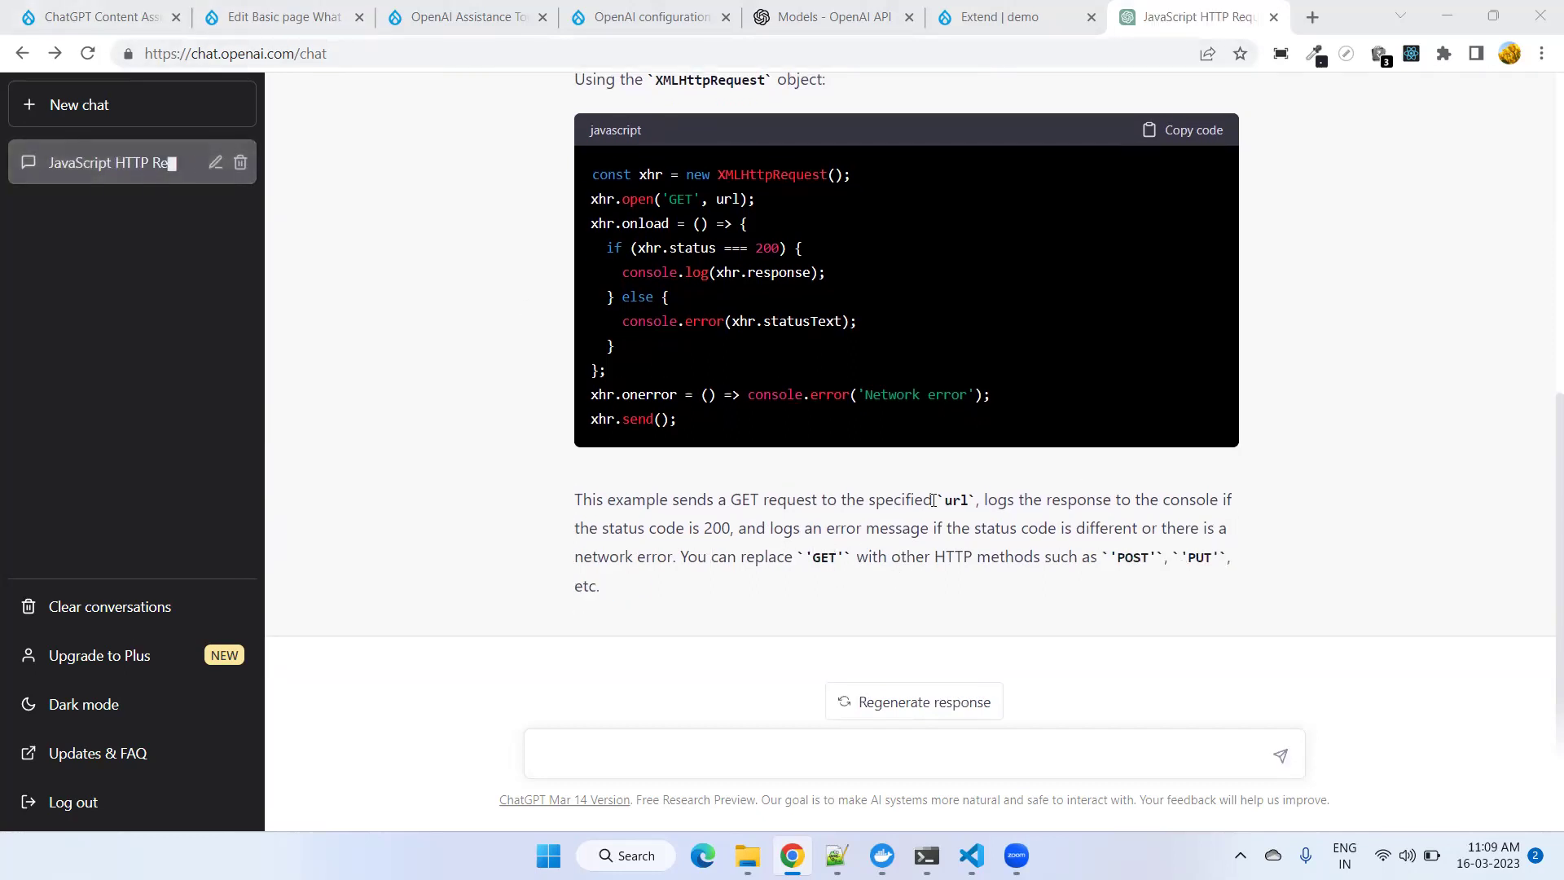
scroll(927, 500, up, 4)
scroll(929, 500, up, 2)
scroll(928, 500, down, 6)
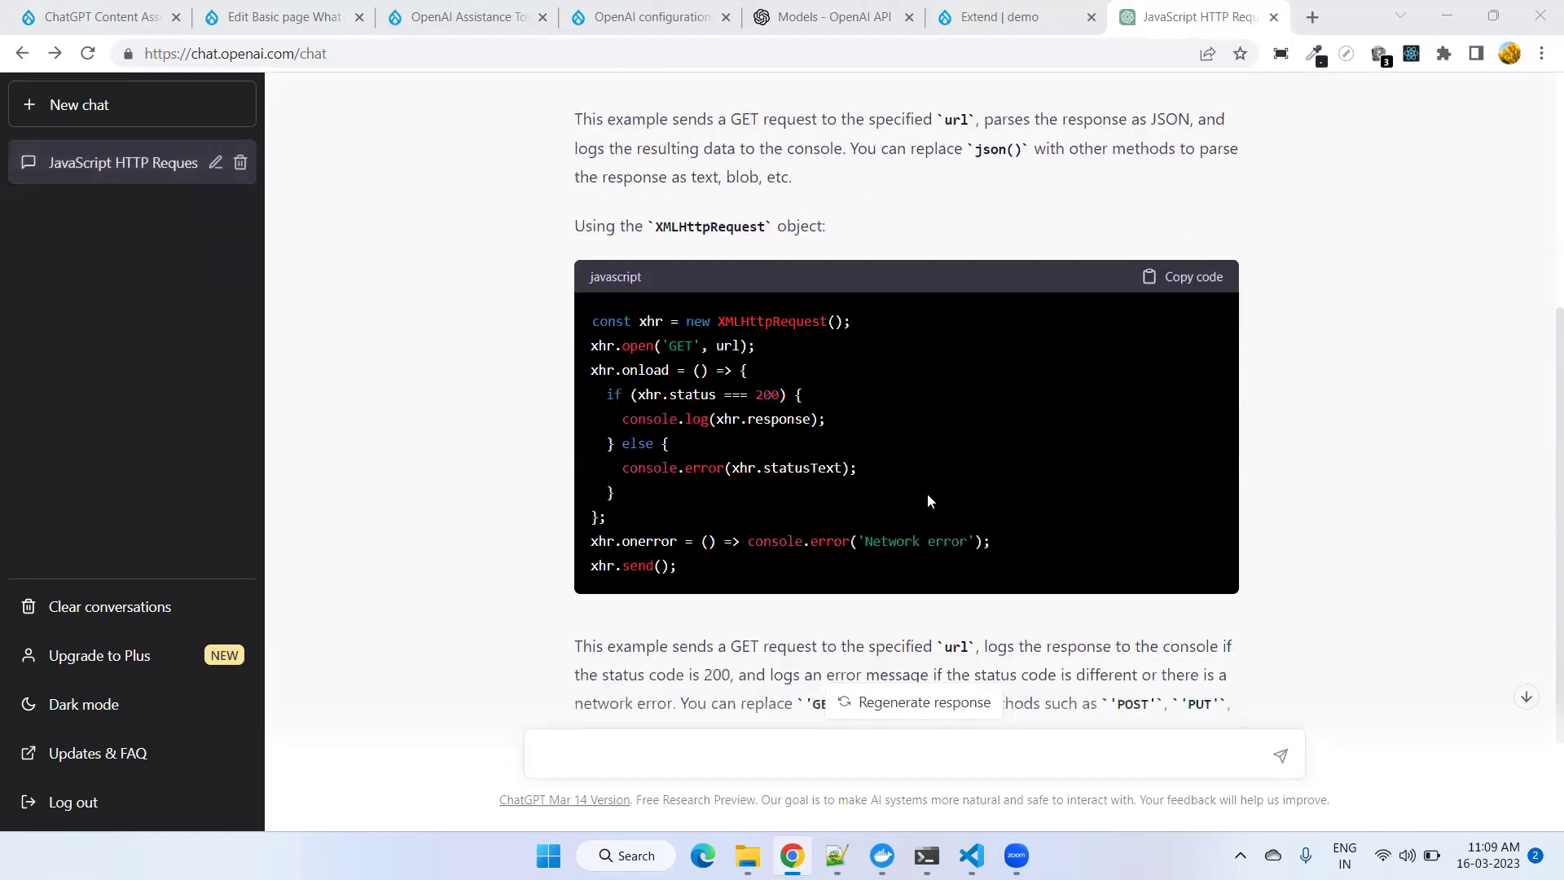
scroll(931, 501, up, 5)
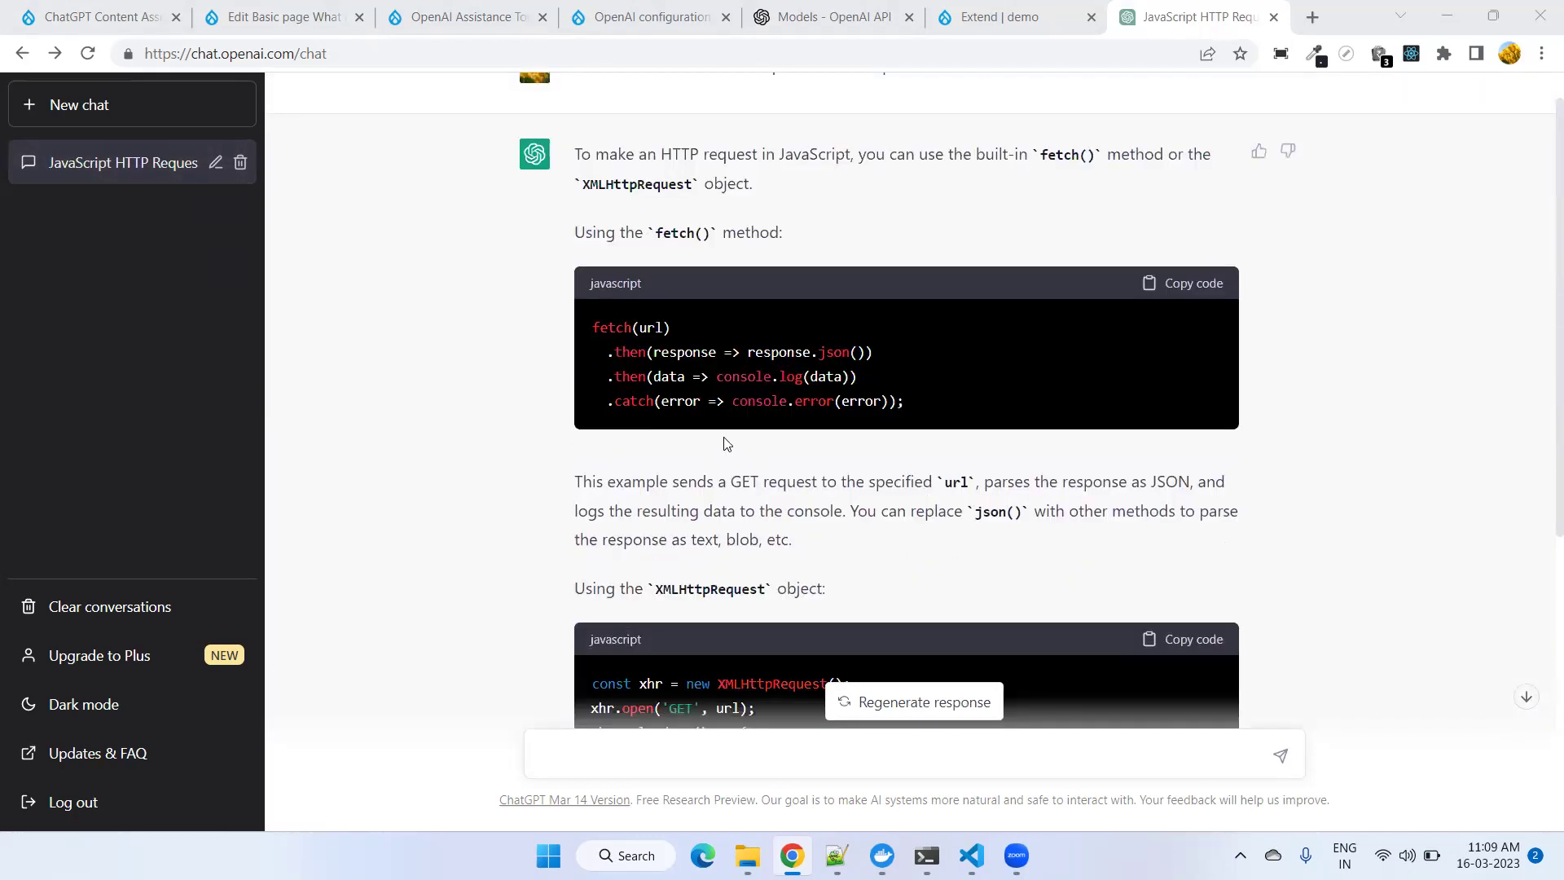
scroll(733, 441, down, 6)
scroll(743, 440, up, 7)
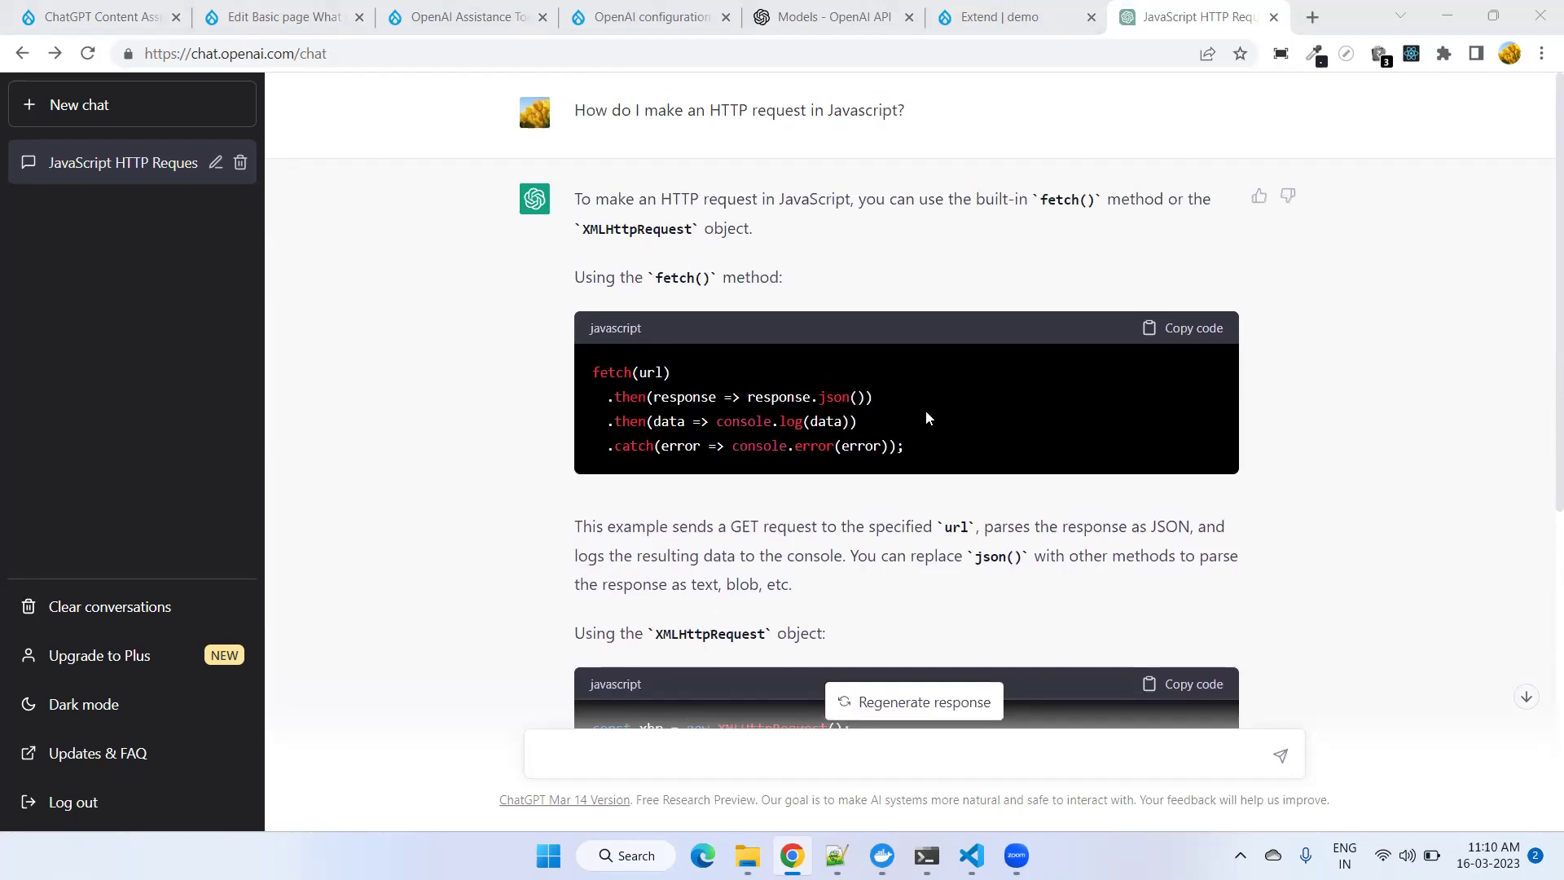
scroll(927, 409, down, 7)
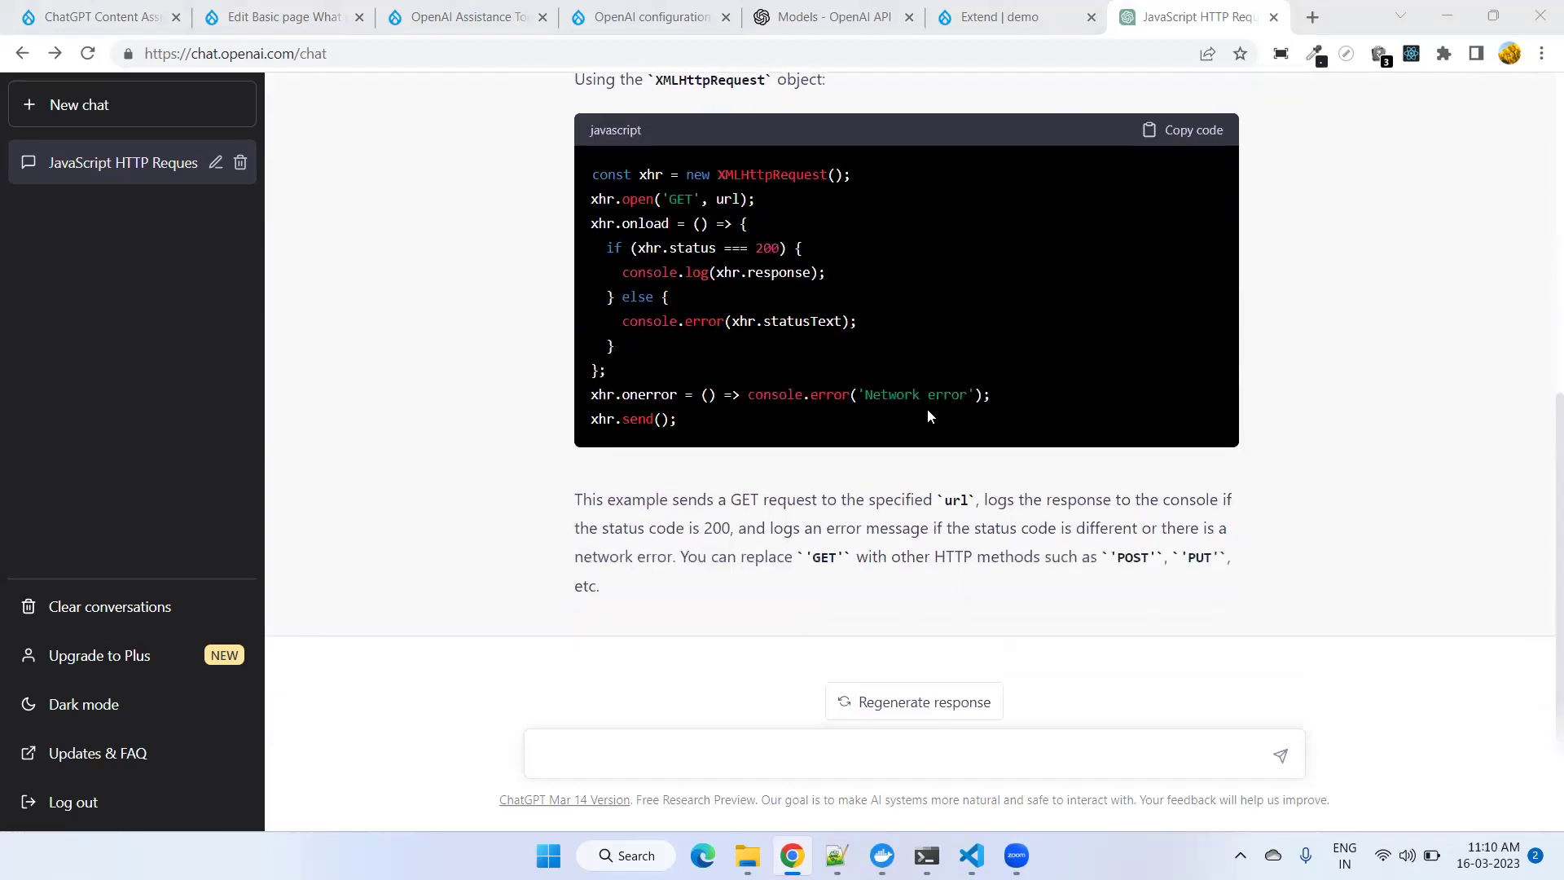
scroll(929, 415, up, 5)
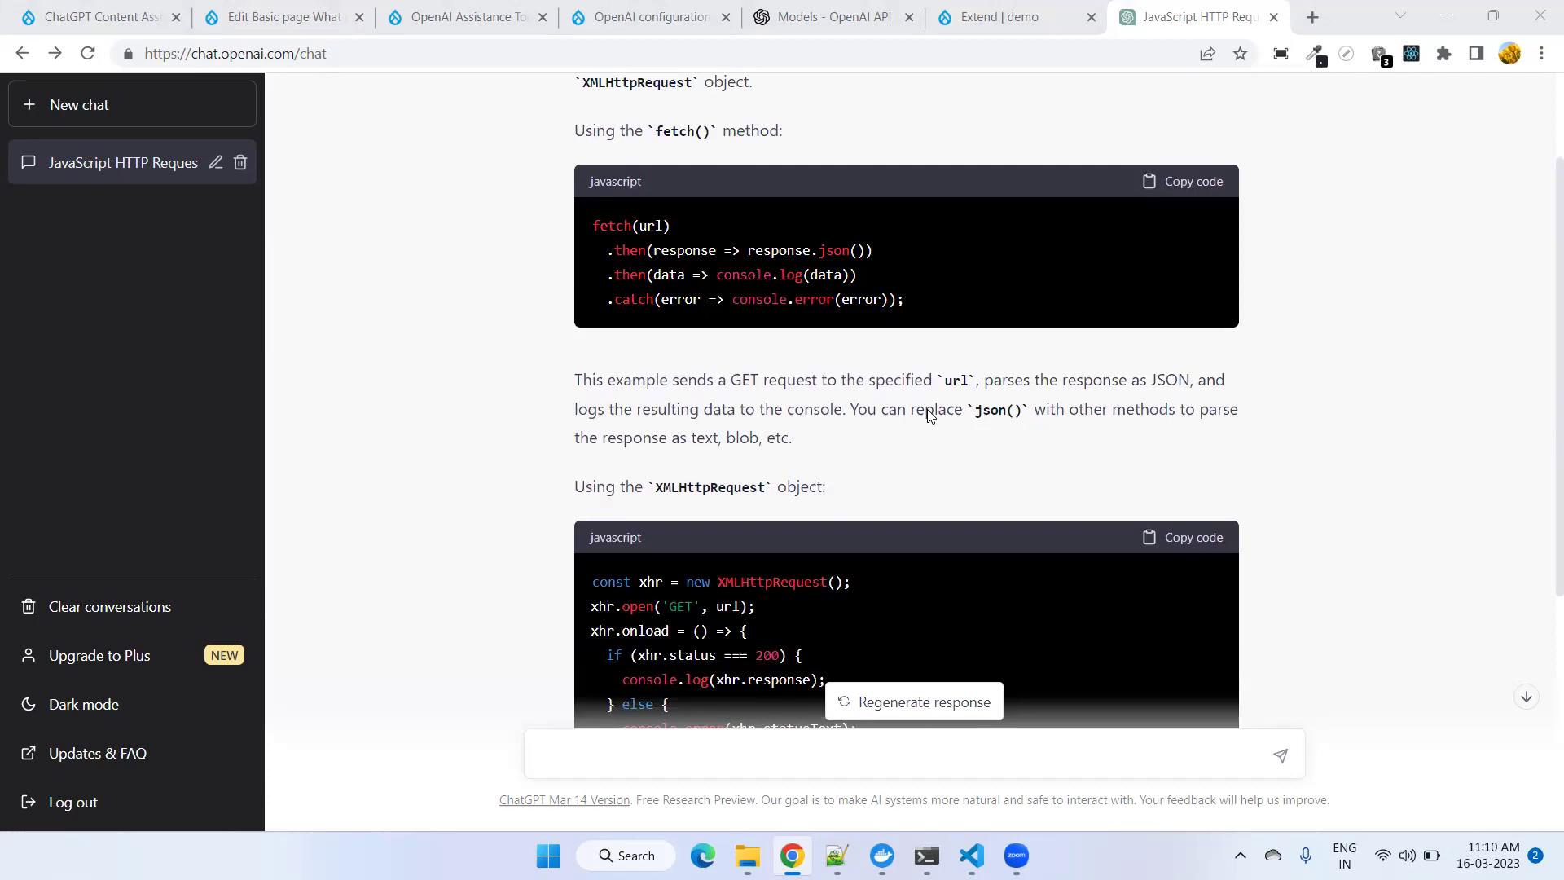
scroll(926, 412, up, 2)
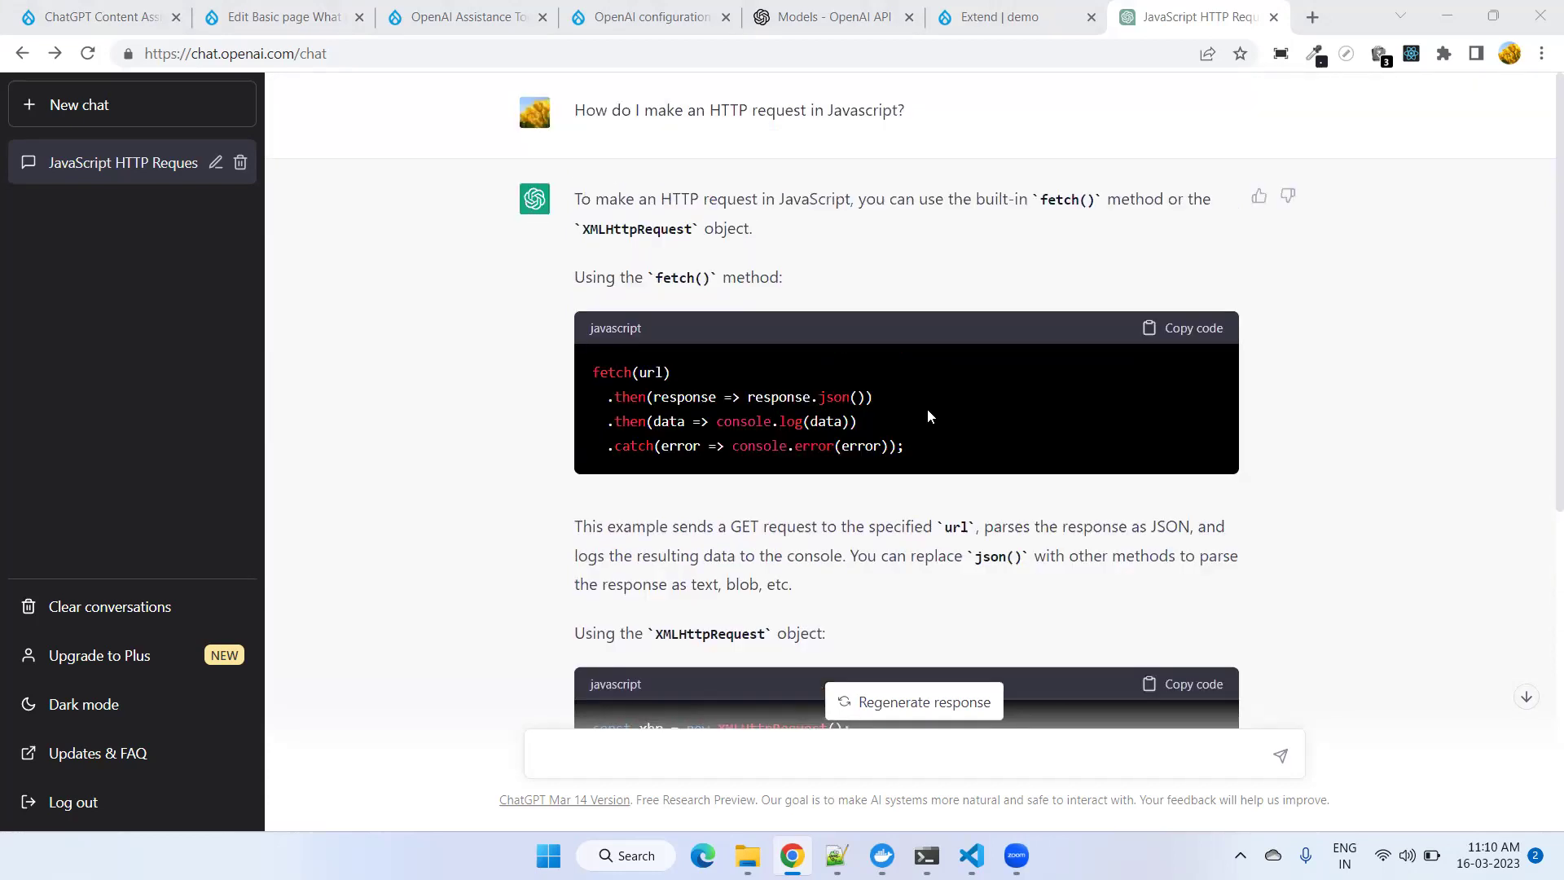
scroll(927, 413, down, 6)
scroll(927, 412, up, 4)
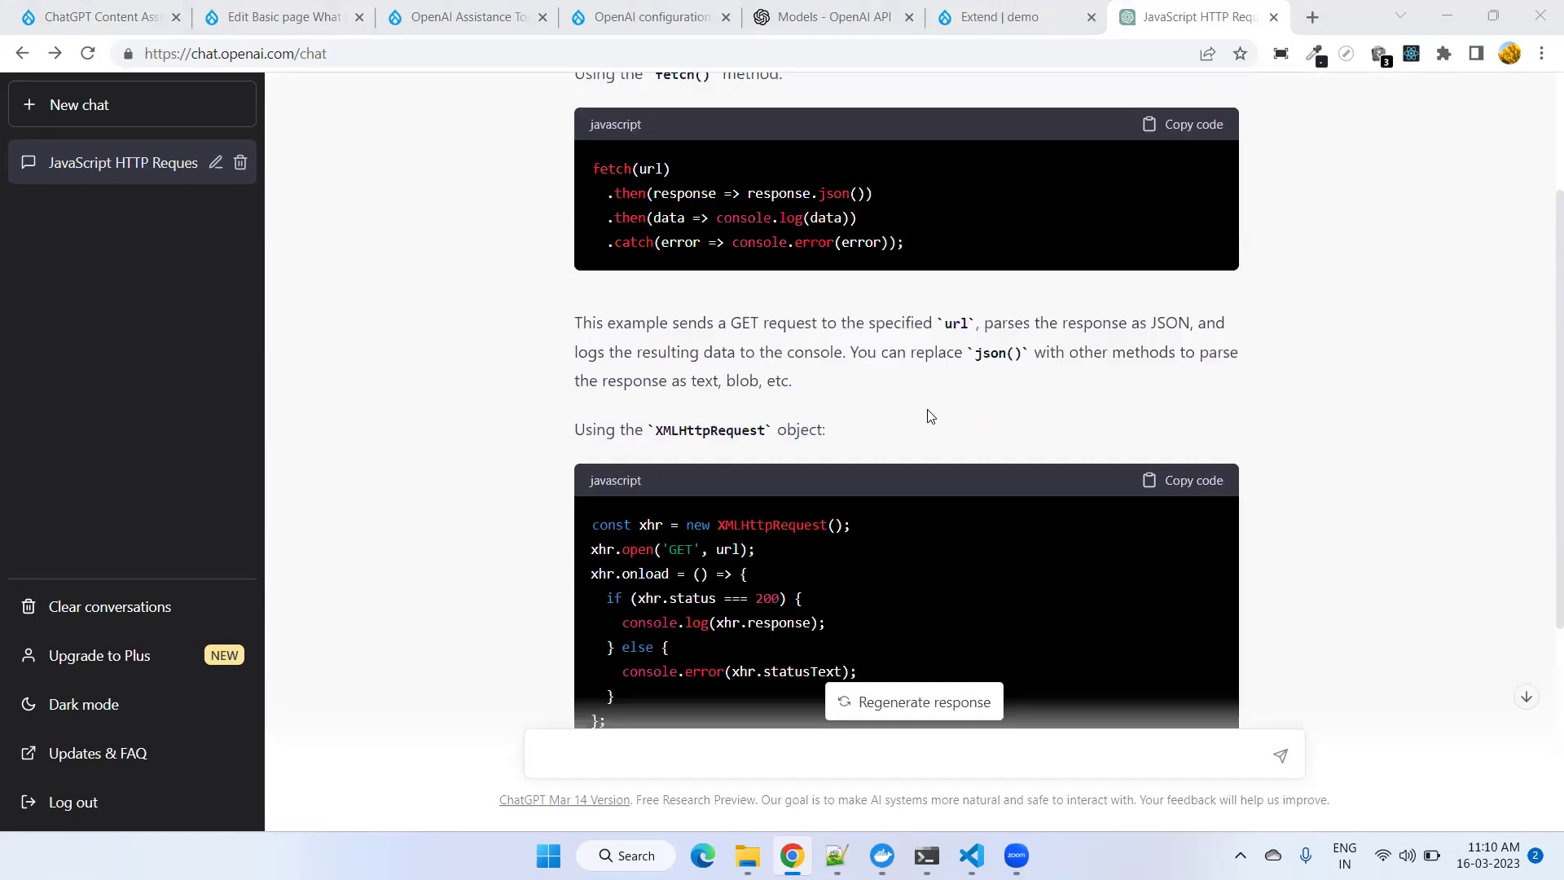
- Return to the ChatGPT Content Assistance project page and examine its three listed features: content generator, content translator and content assistance tool
click(87, 15)
scroll(715, 425, up, 4)
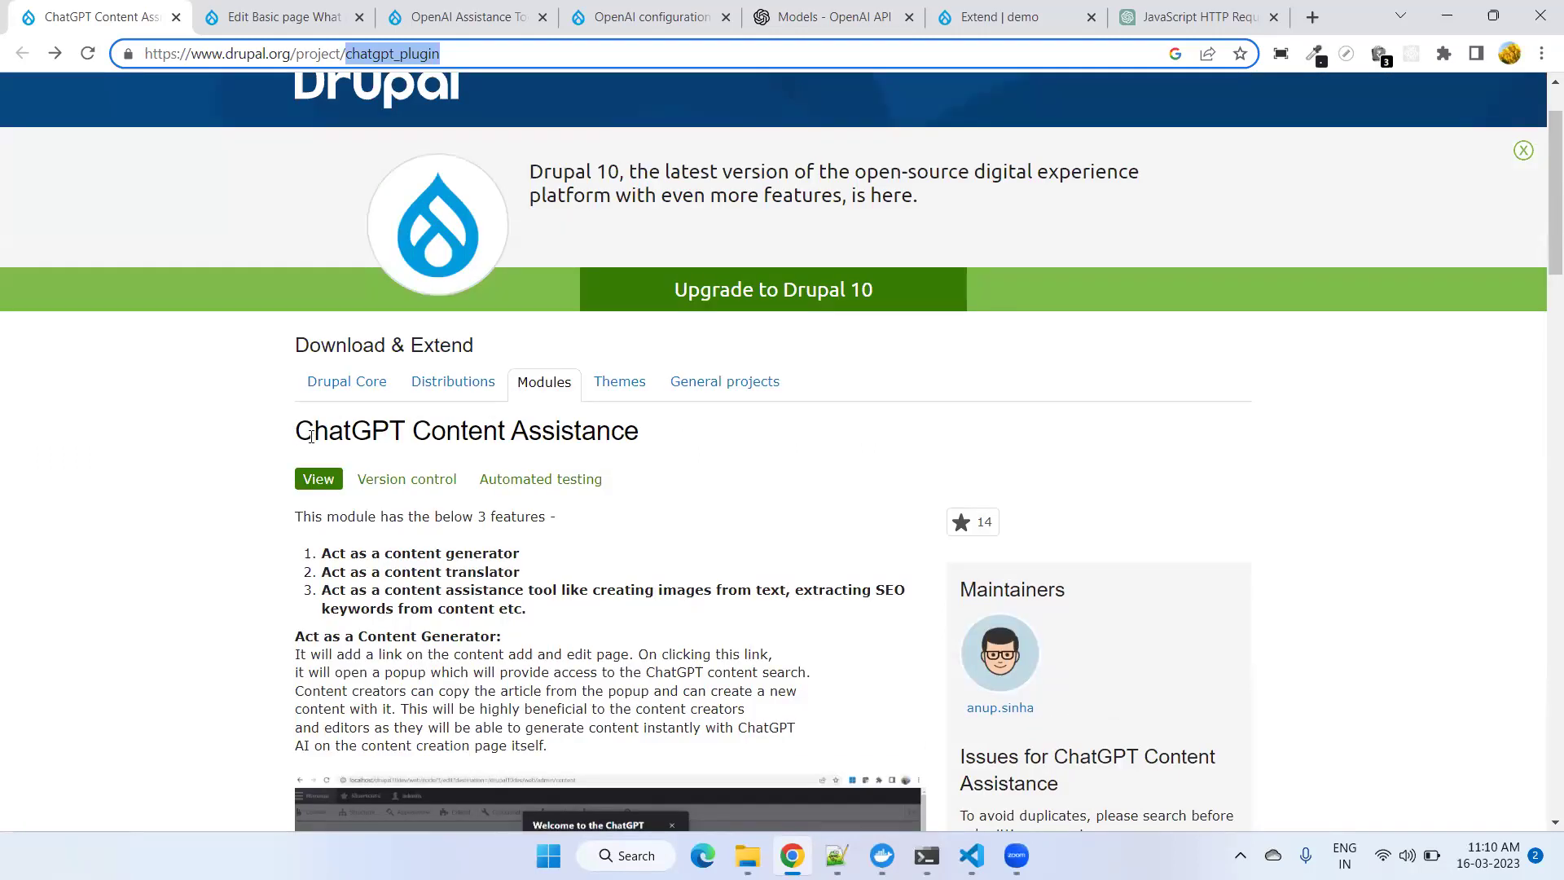
scroll(623, 471, down, 4)
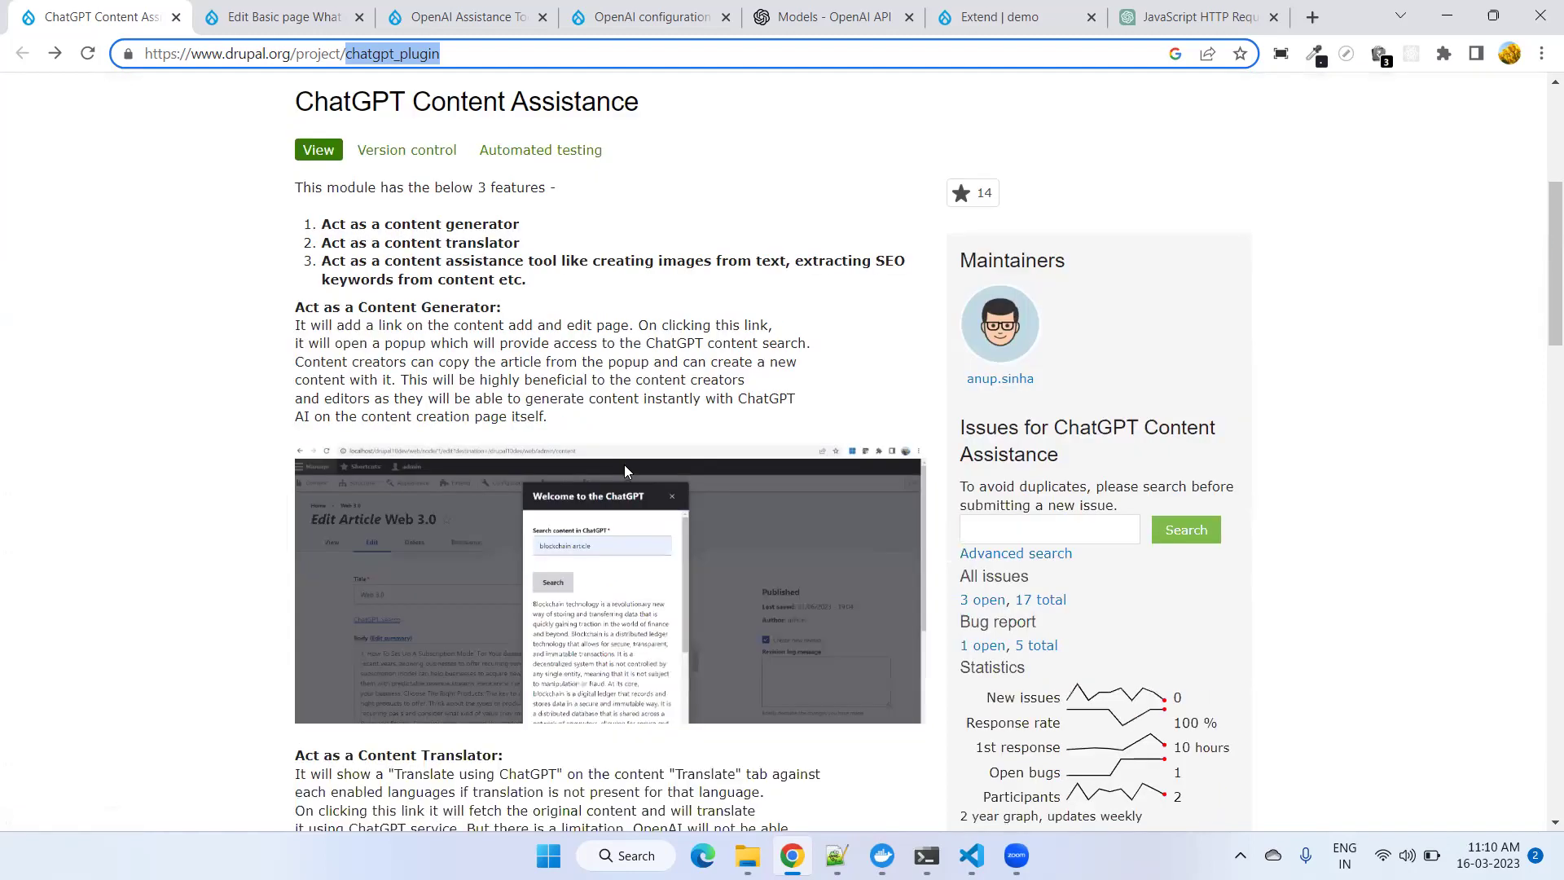
scroll(624, 471, up, 2)
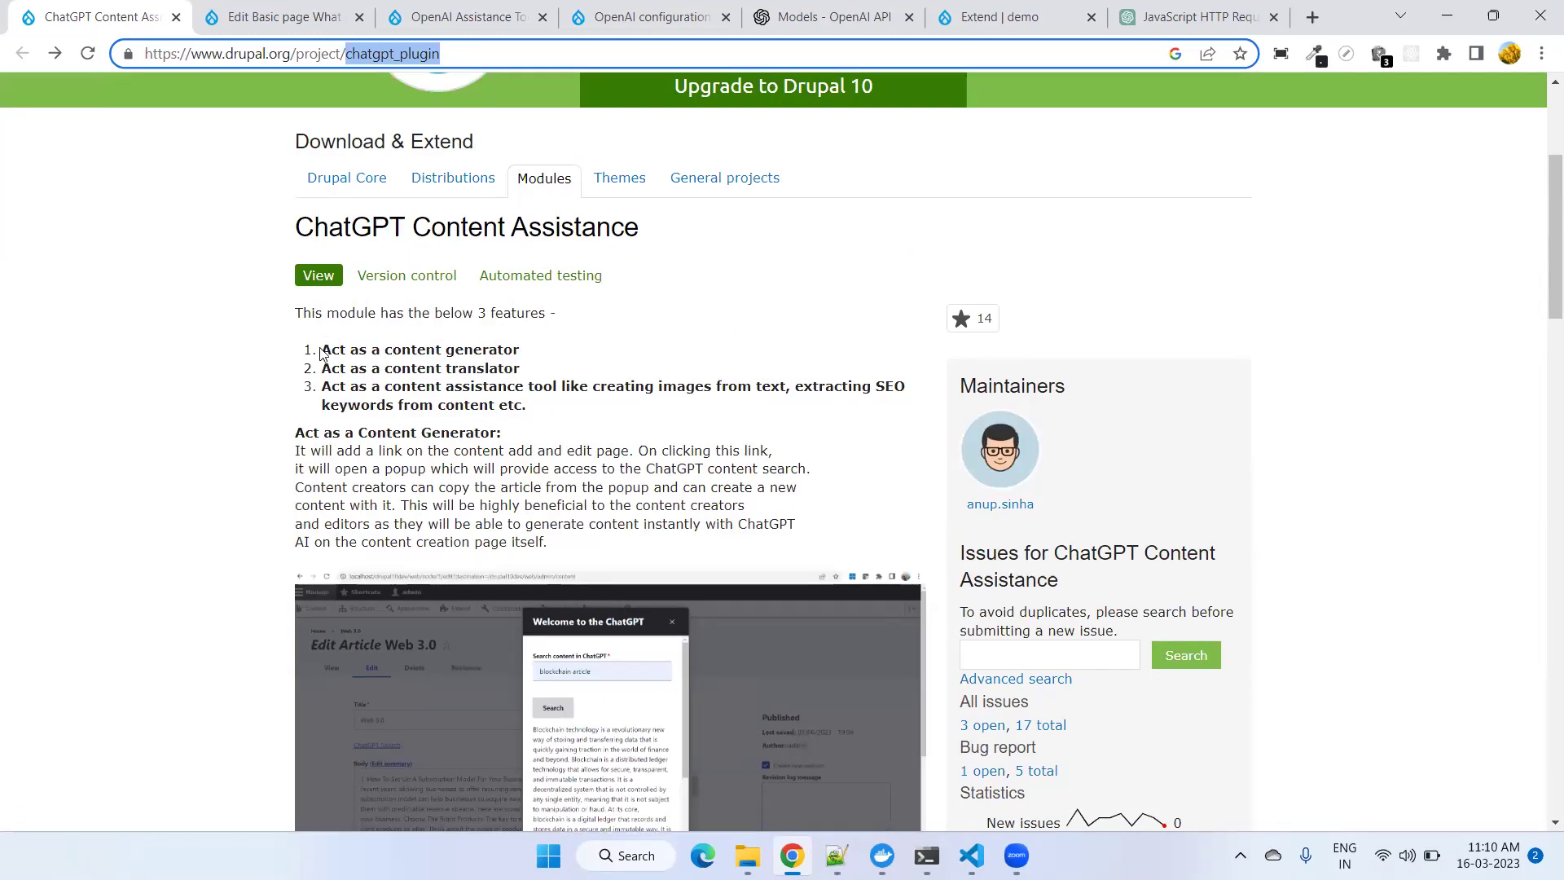
drag(321, 350, 527, 354)
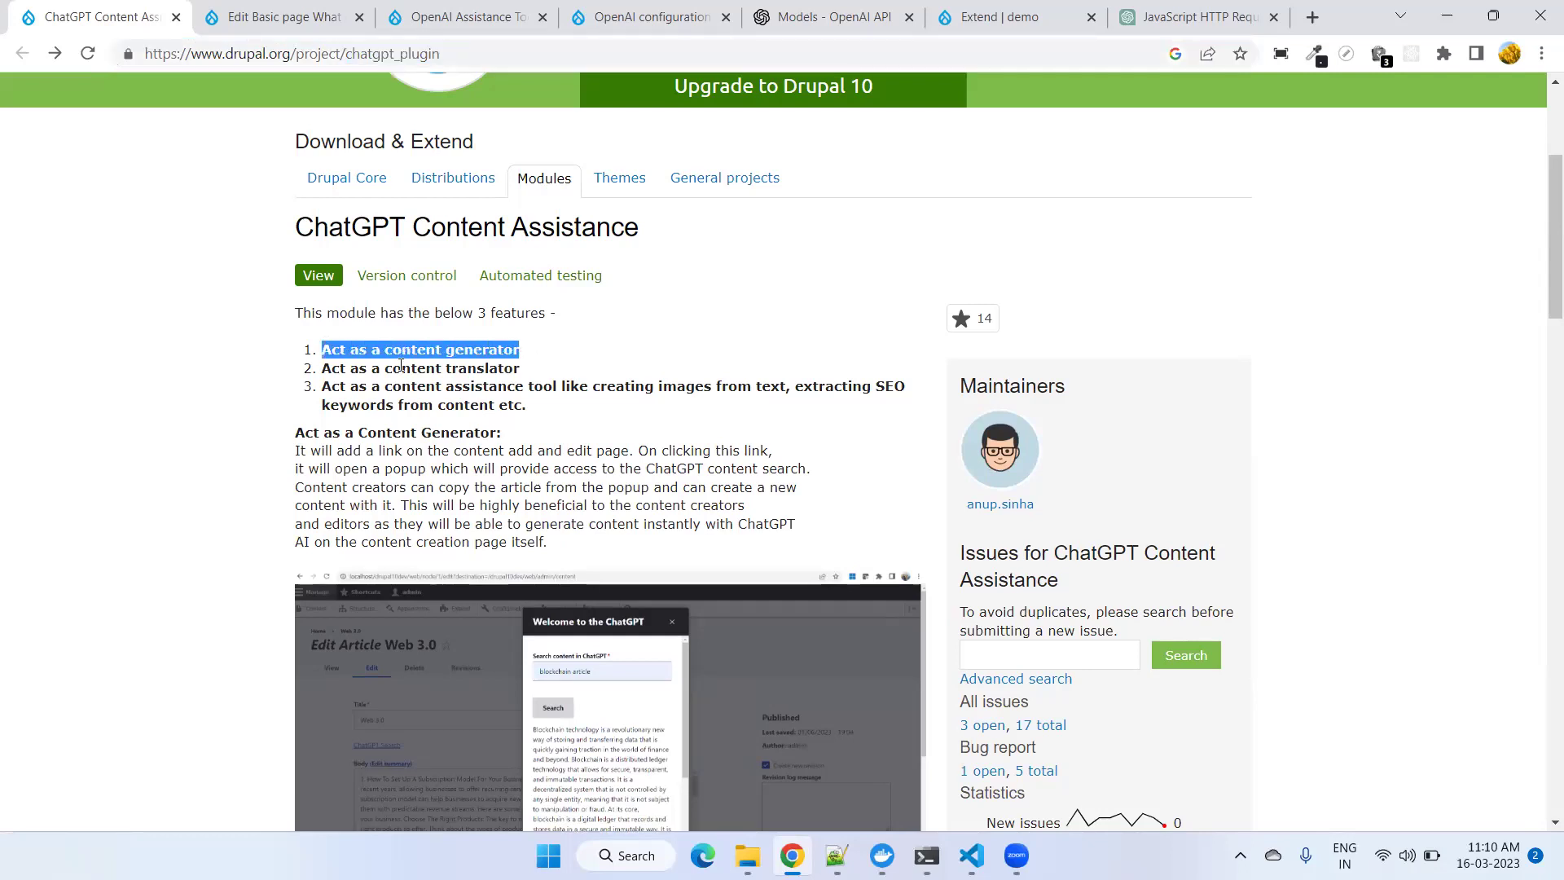
drag(322, 369, 544, 377)
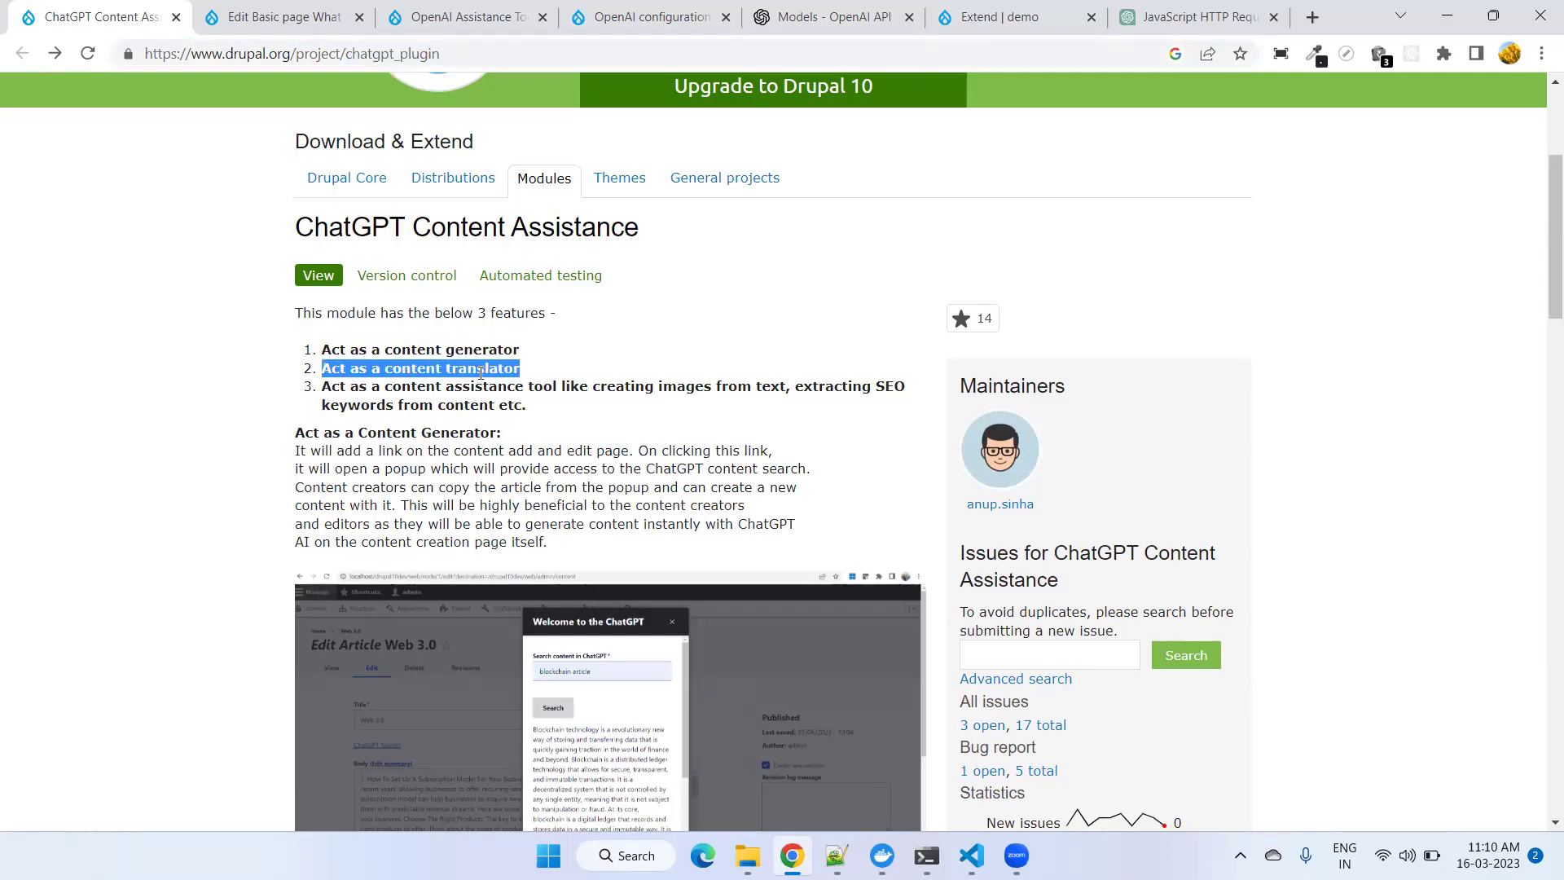
drag(324, 386, 910, 392)
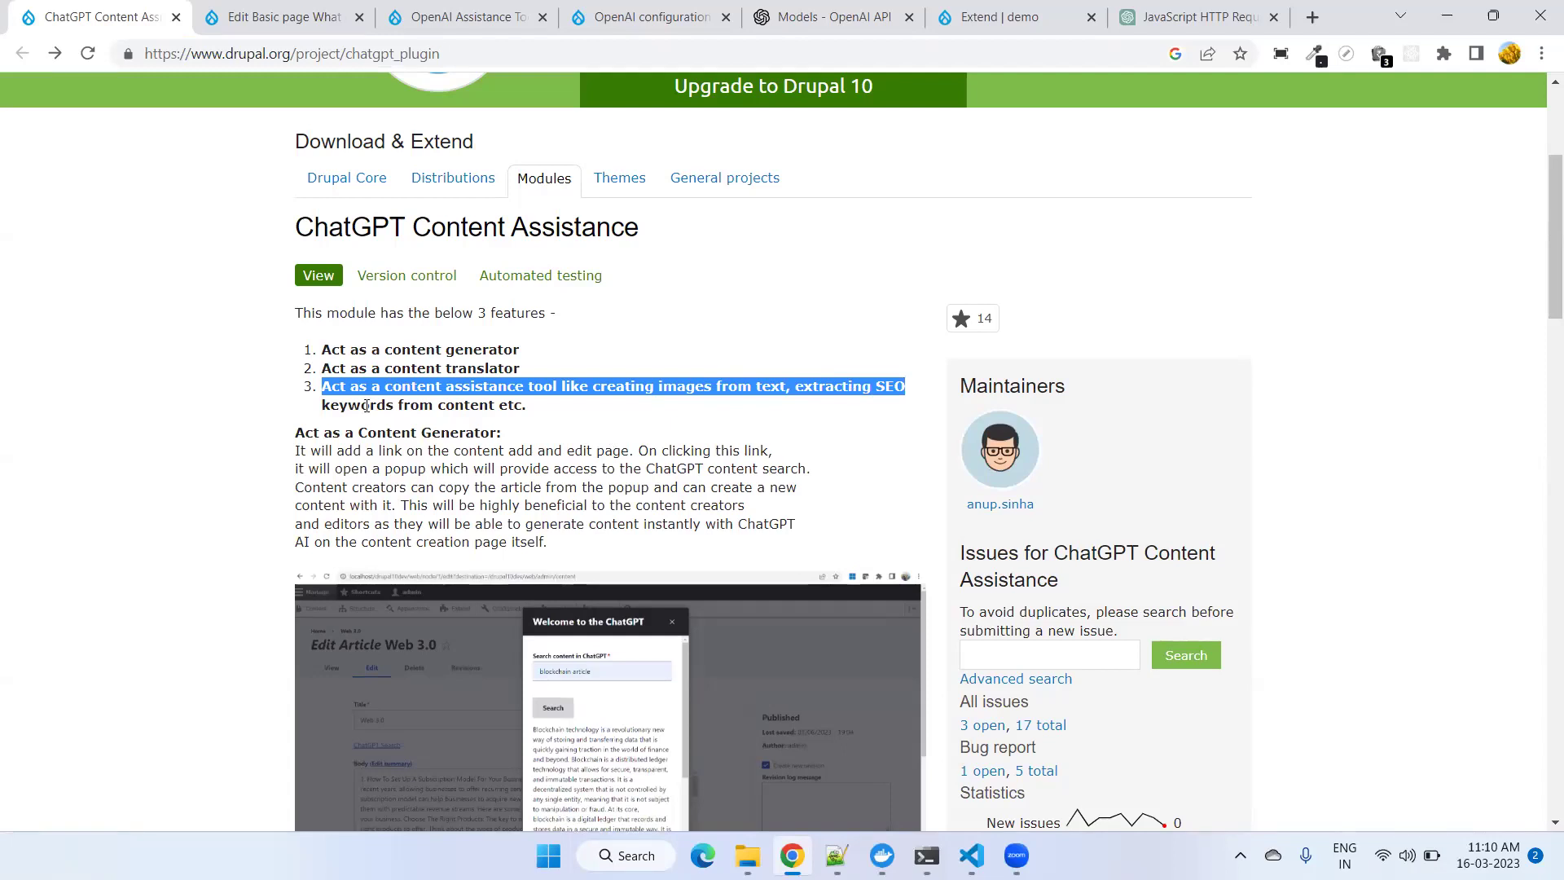
drag(325, 342, 592, 427)
- Copy the Composer install command for module release 2.1.1, check its supported Drupal versions, and switch to the terminal to review the installation
scroll(592, 425, down, 15)
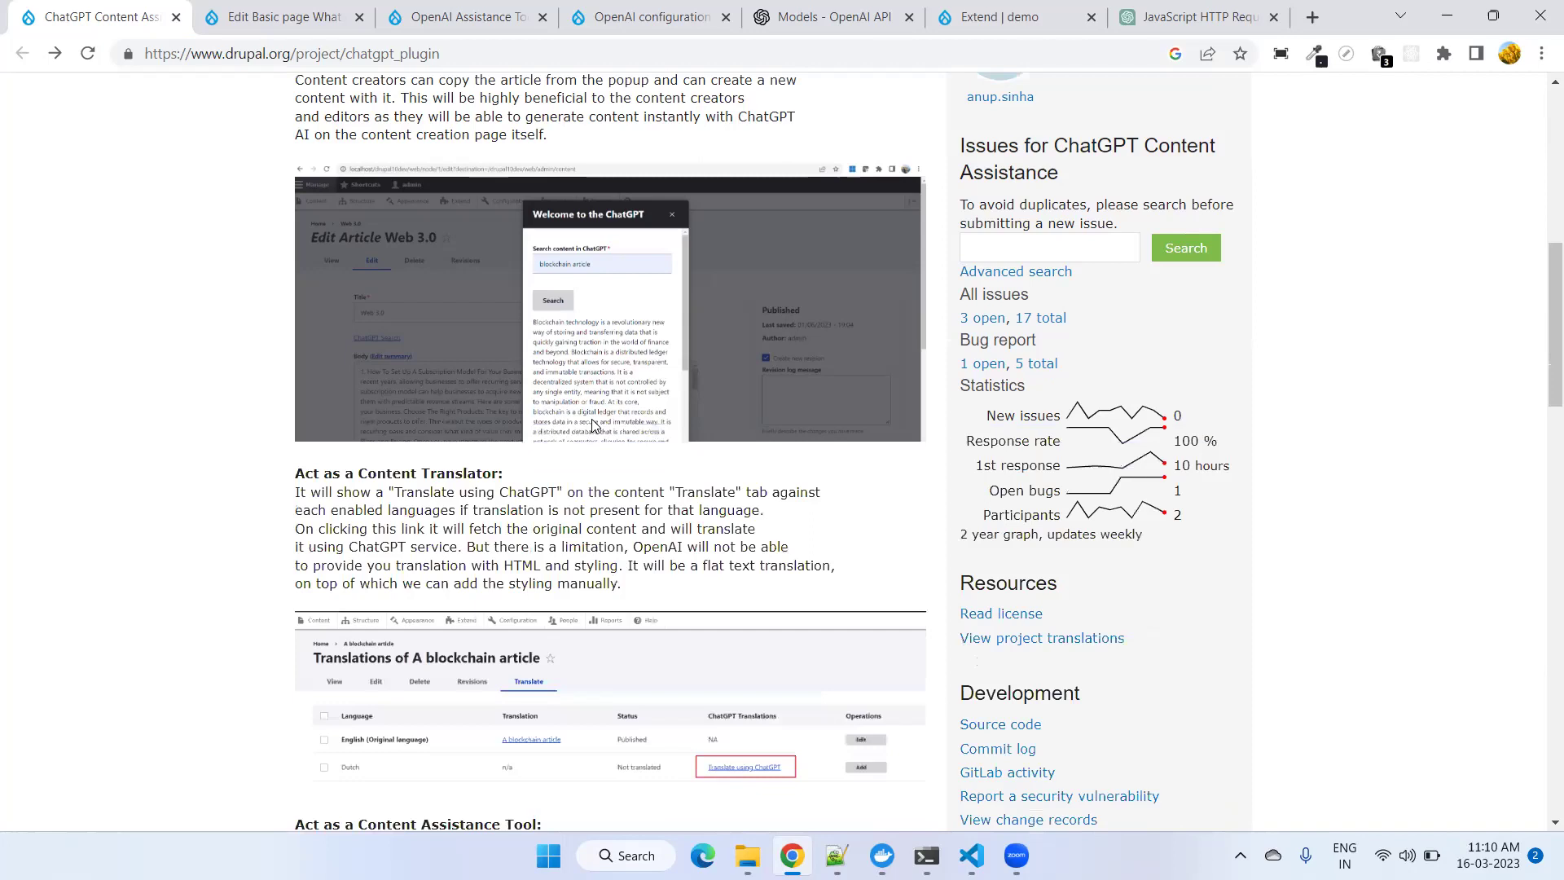
scroll(592, 425, down, 10)
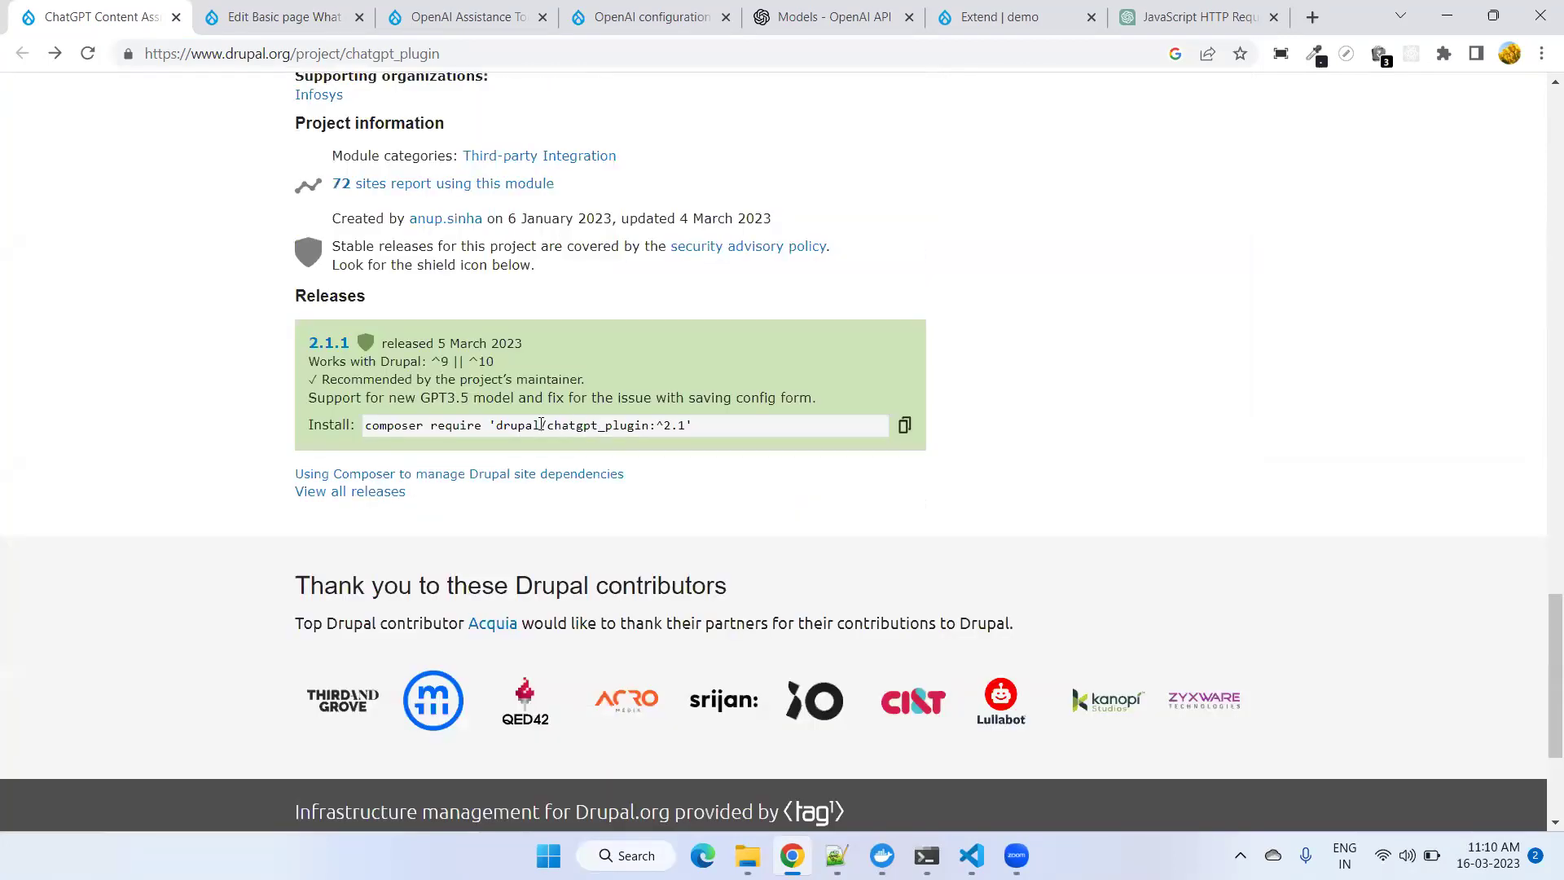
click(905, 425)
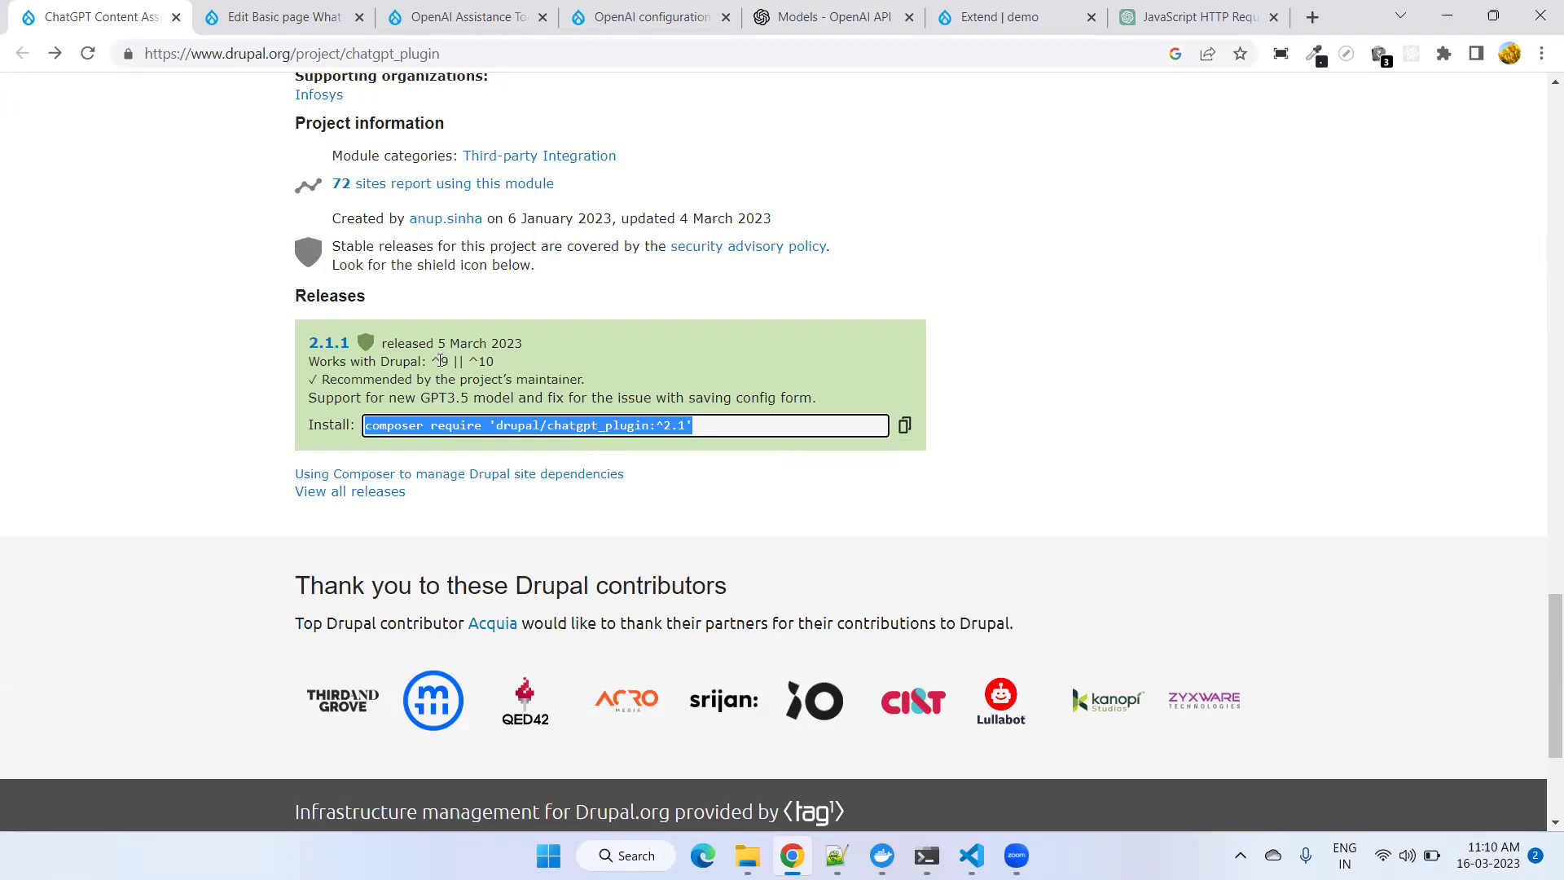
drag(441, 360, 549, 365)
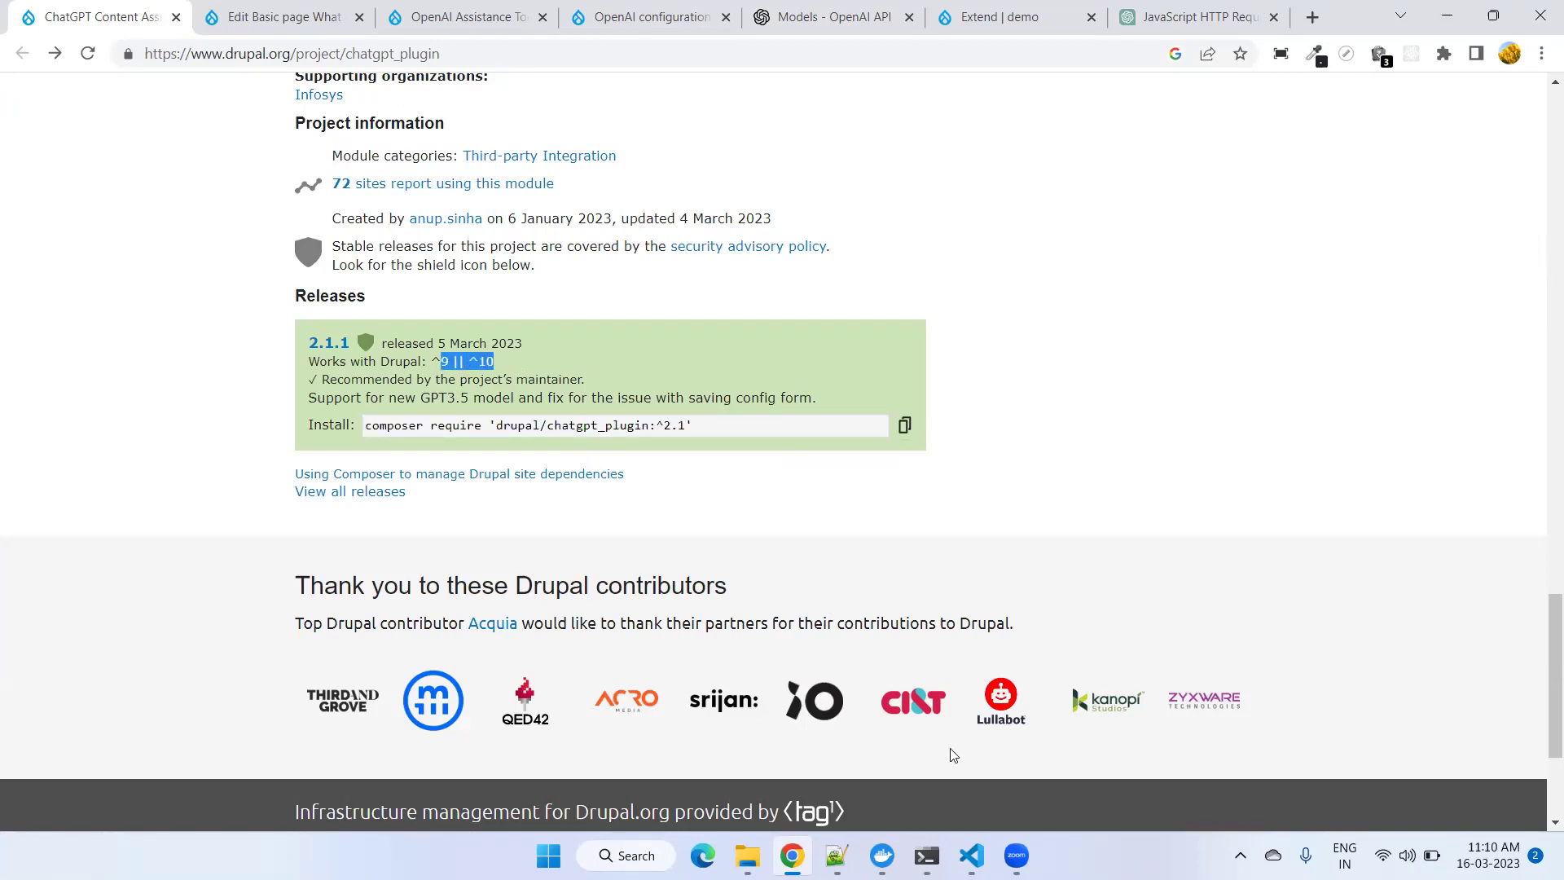
click(938, 849)
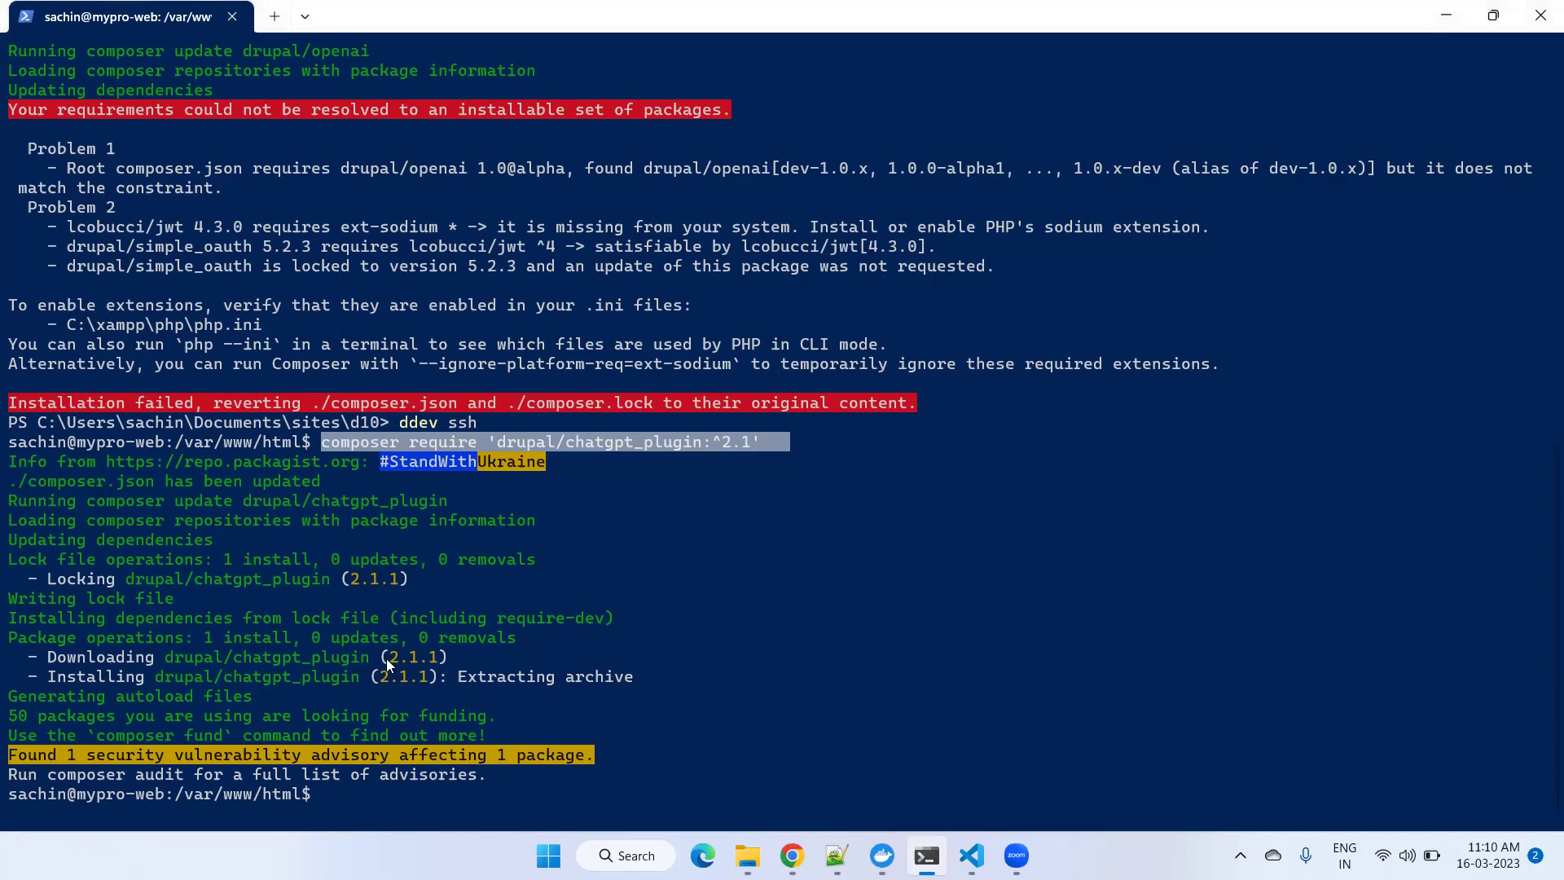
- Switch back to the browser and, from the "What is React JS" edit page, open the Drupal site's Extend page in a new tab
click(805, 854)
click(281, 17)
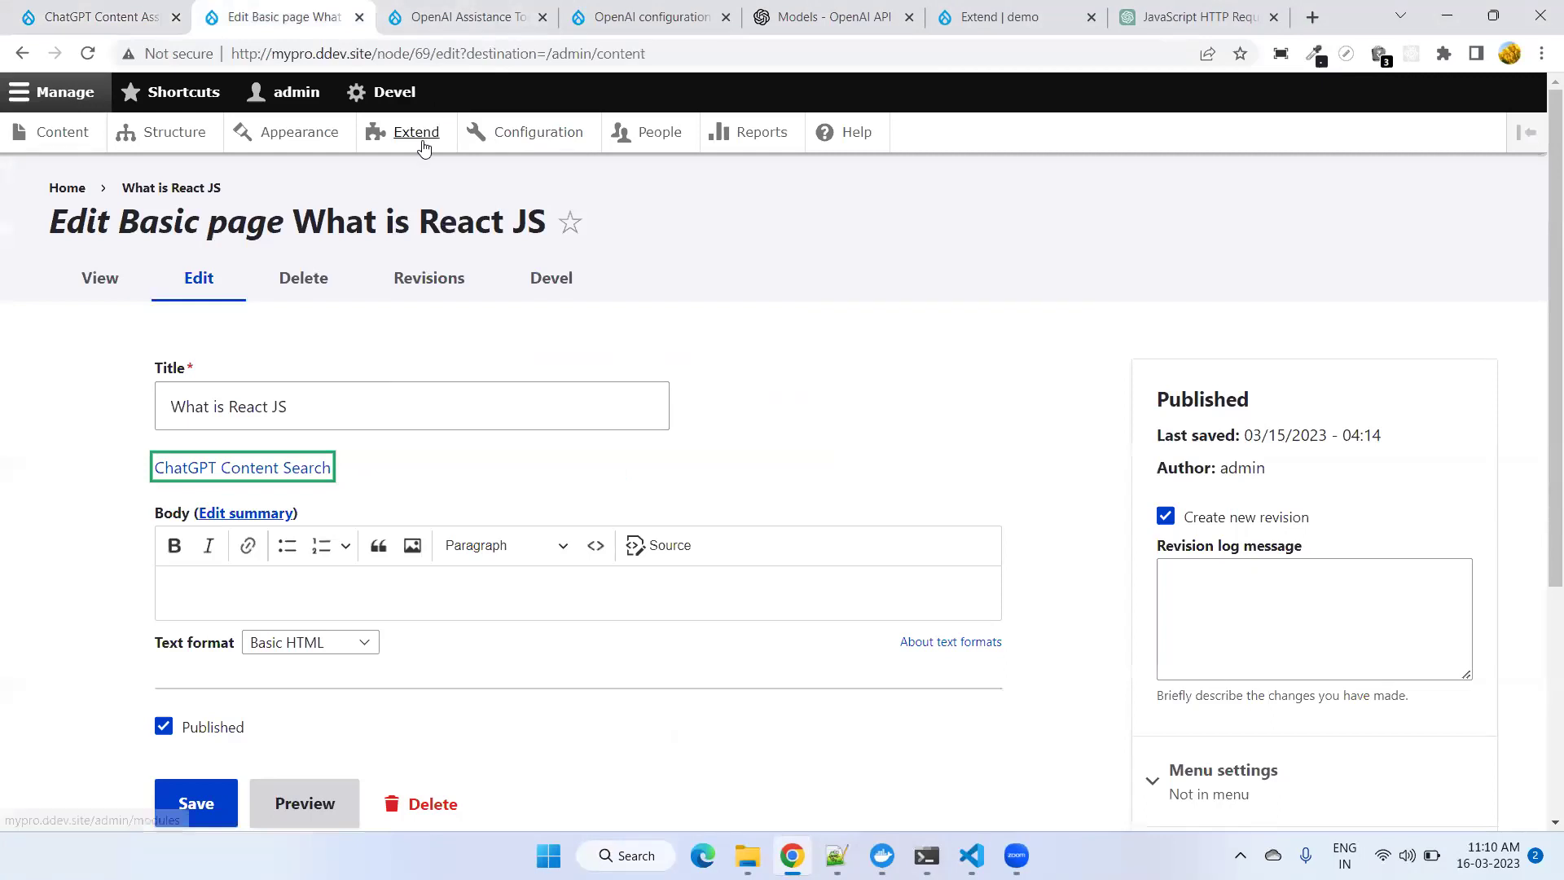
click(460, 12)
click(606, 6)
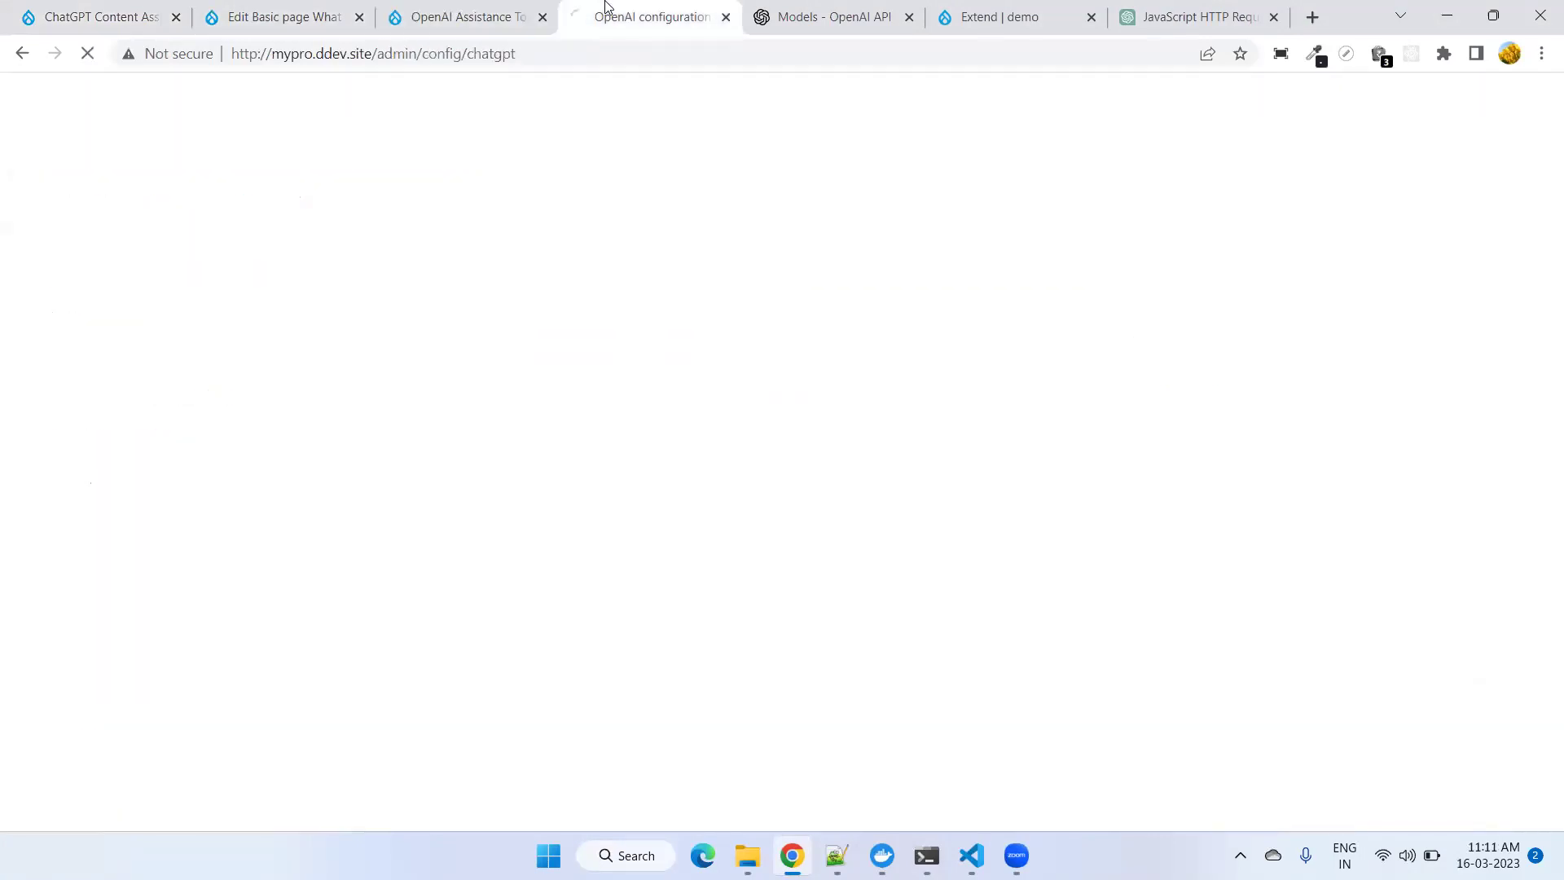
click(277, 17)
middle_click(400, 136)
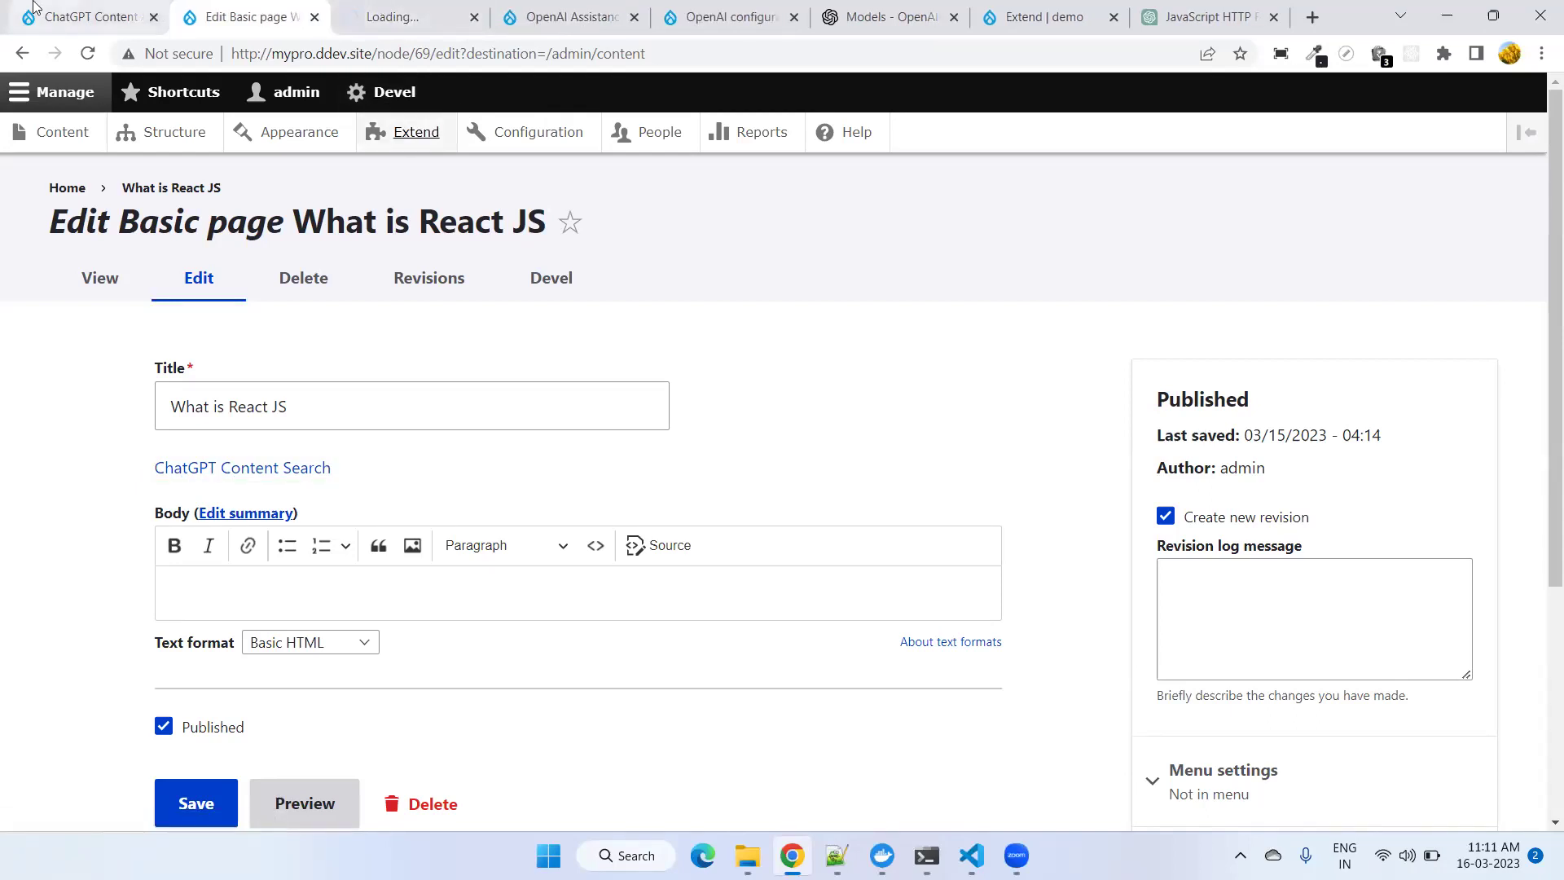
click(33, 10)
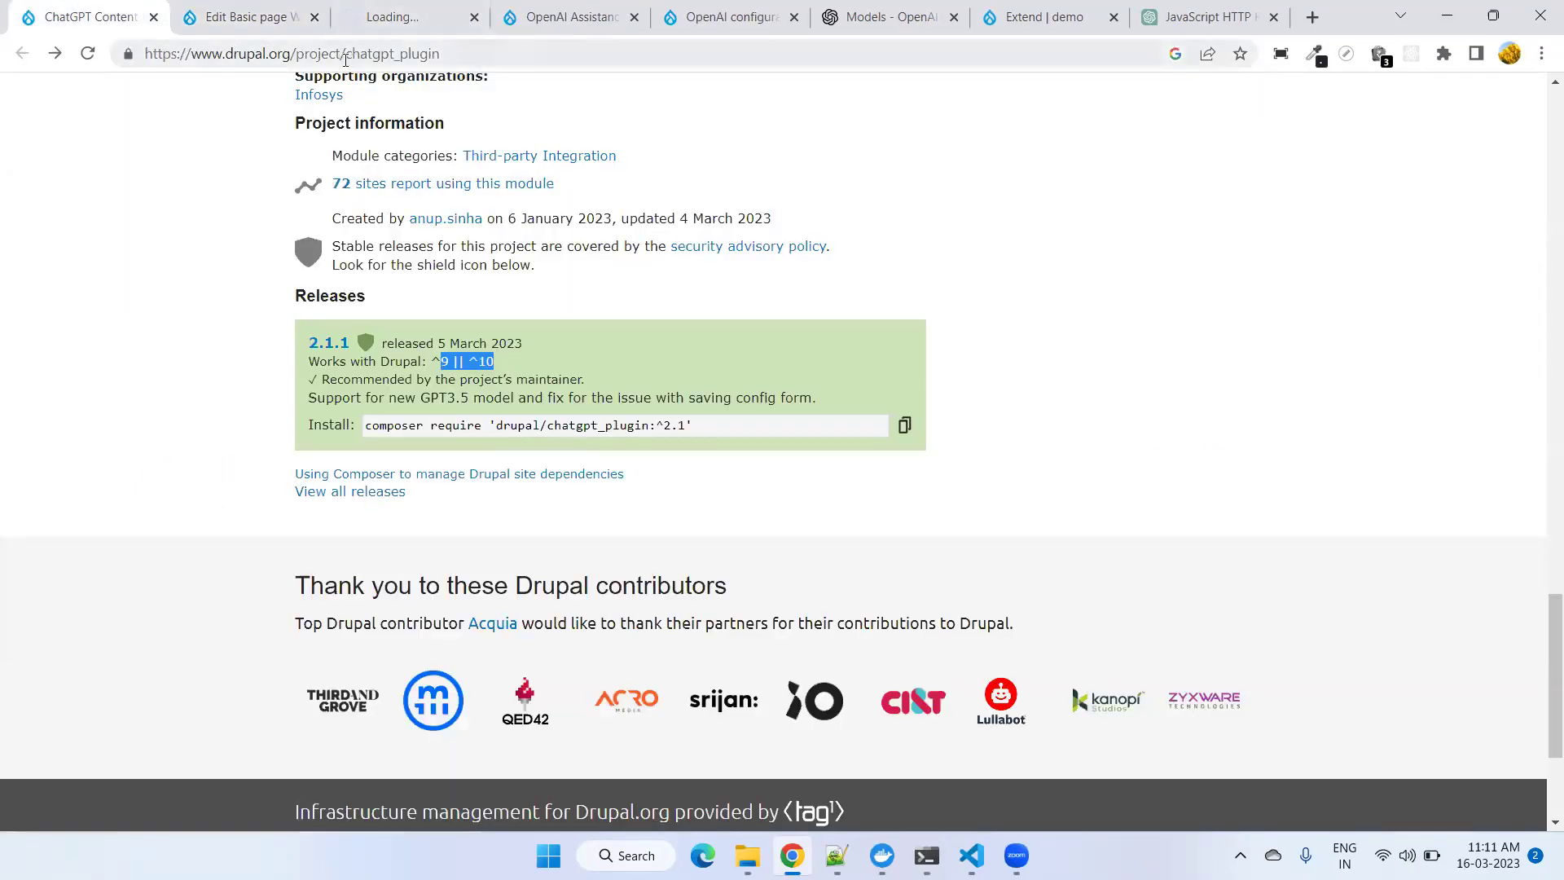
click(234, 11)
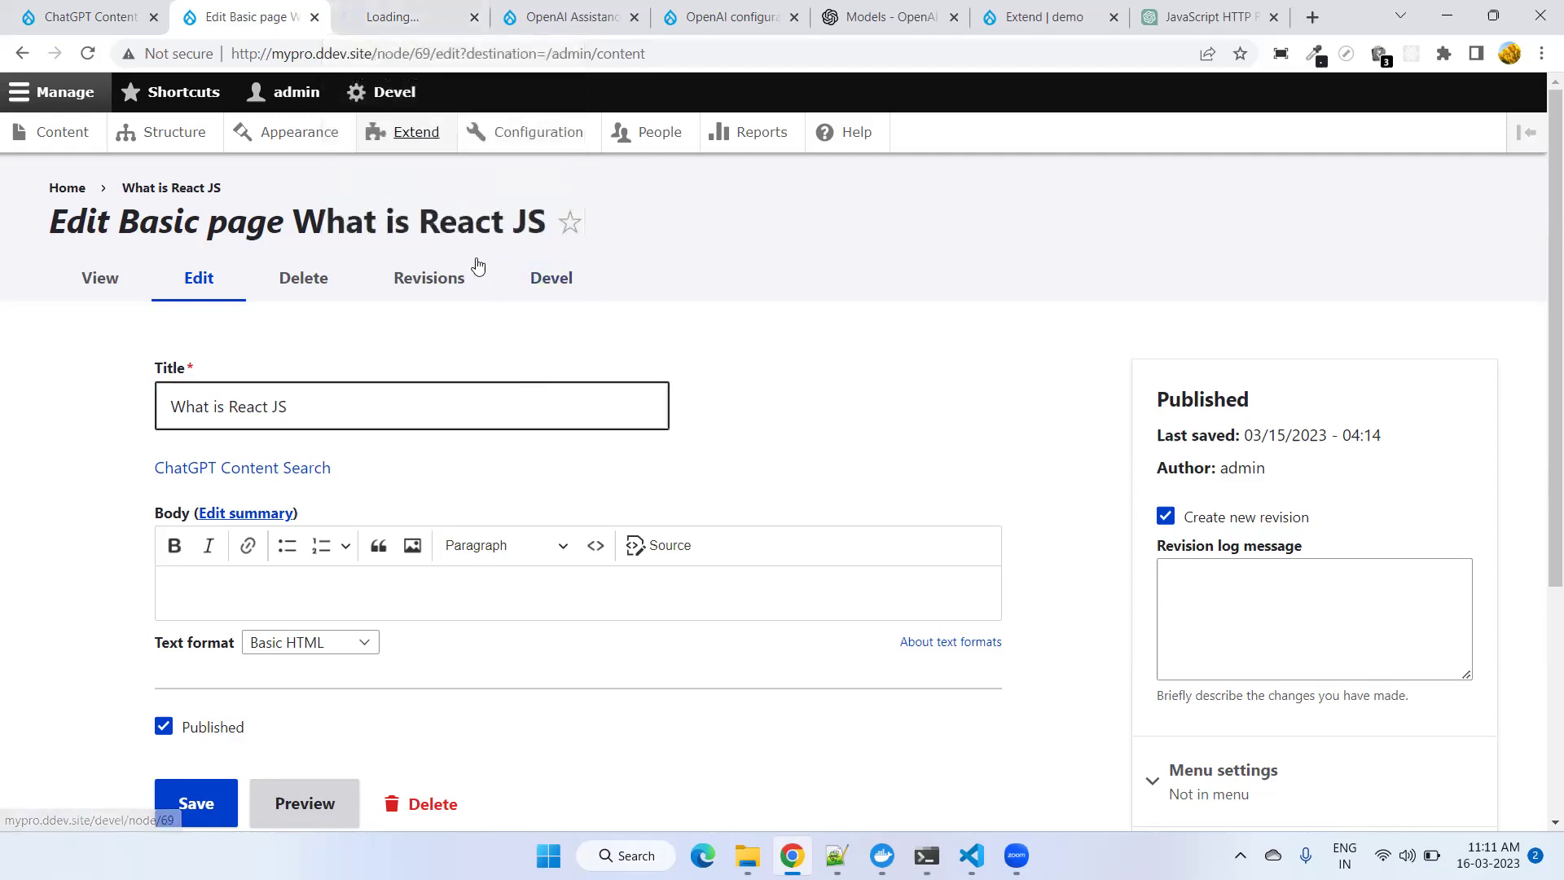
- Switch to the OpenAI configuration page, look over its fields, and open the site's Configuration page in a new tab
click(761, 17)
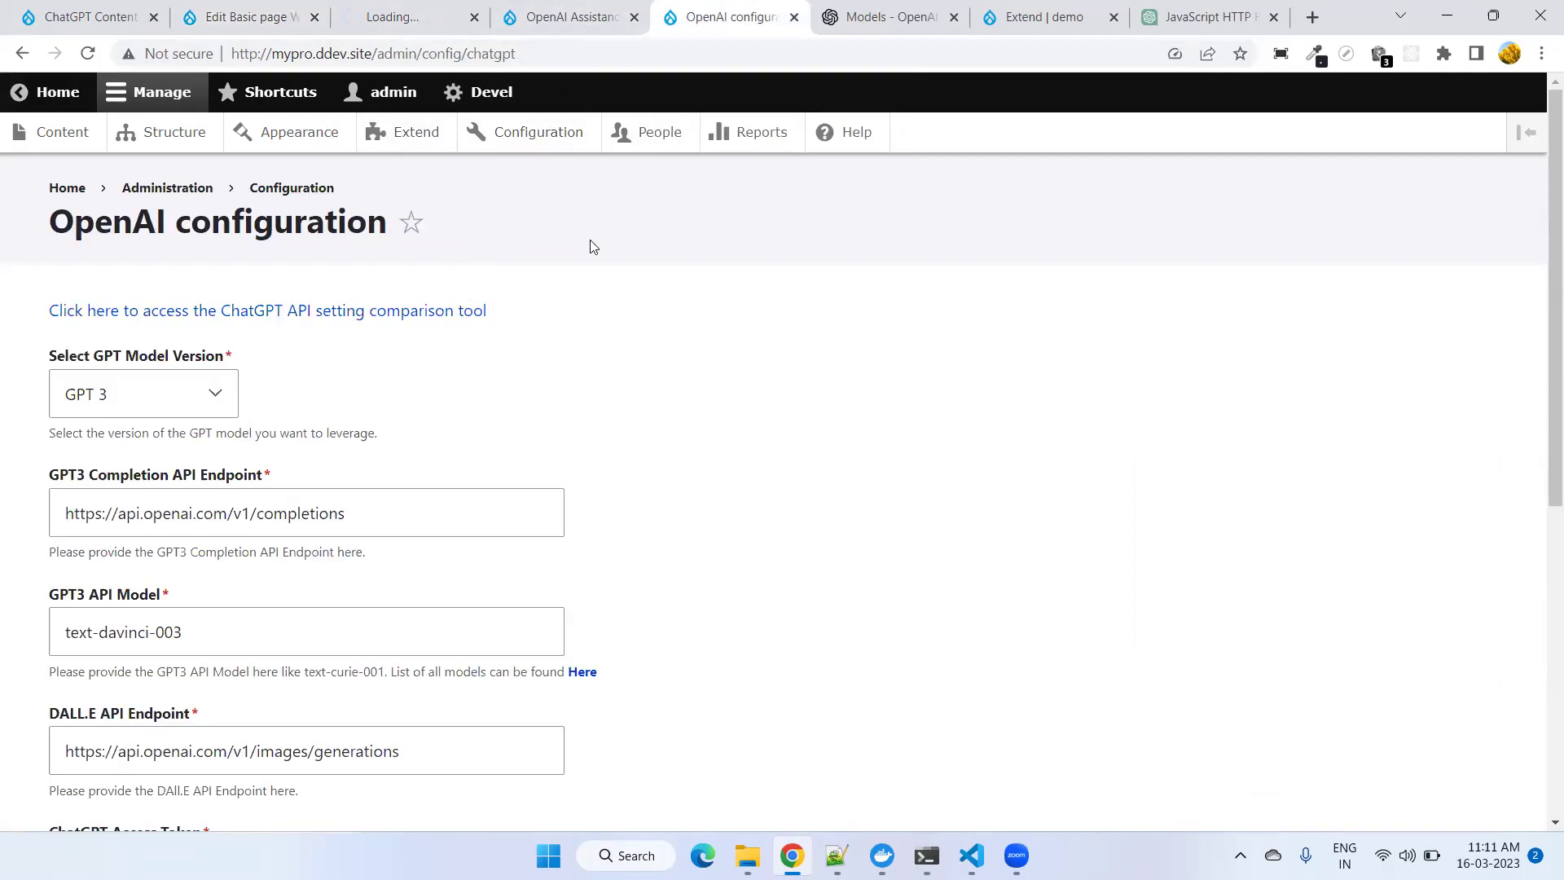
scroll(1000, 638, down, 6)
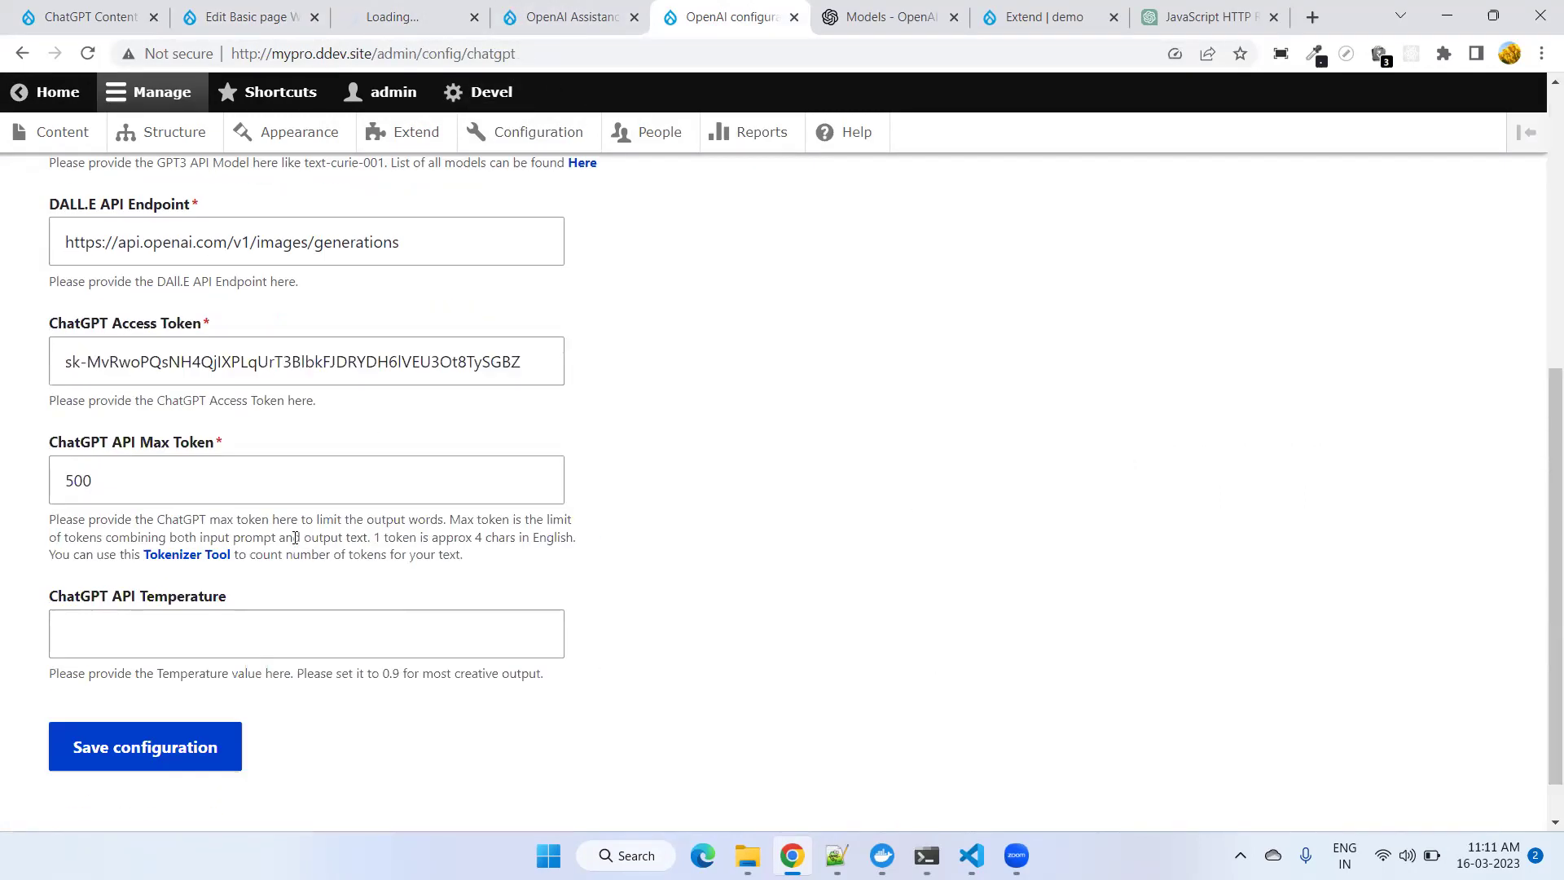
scroll(548, 272, up, 5)
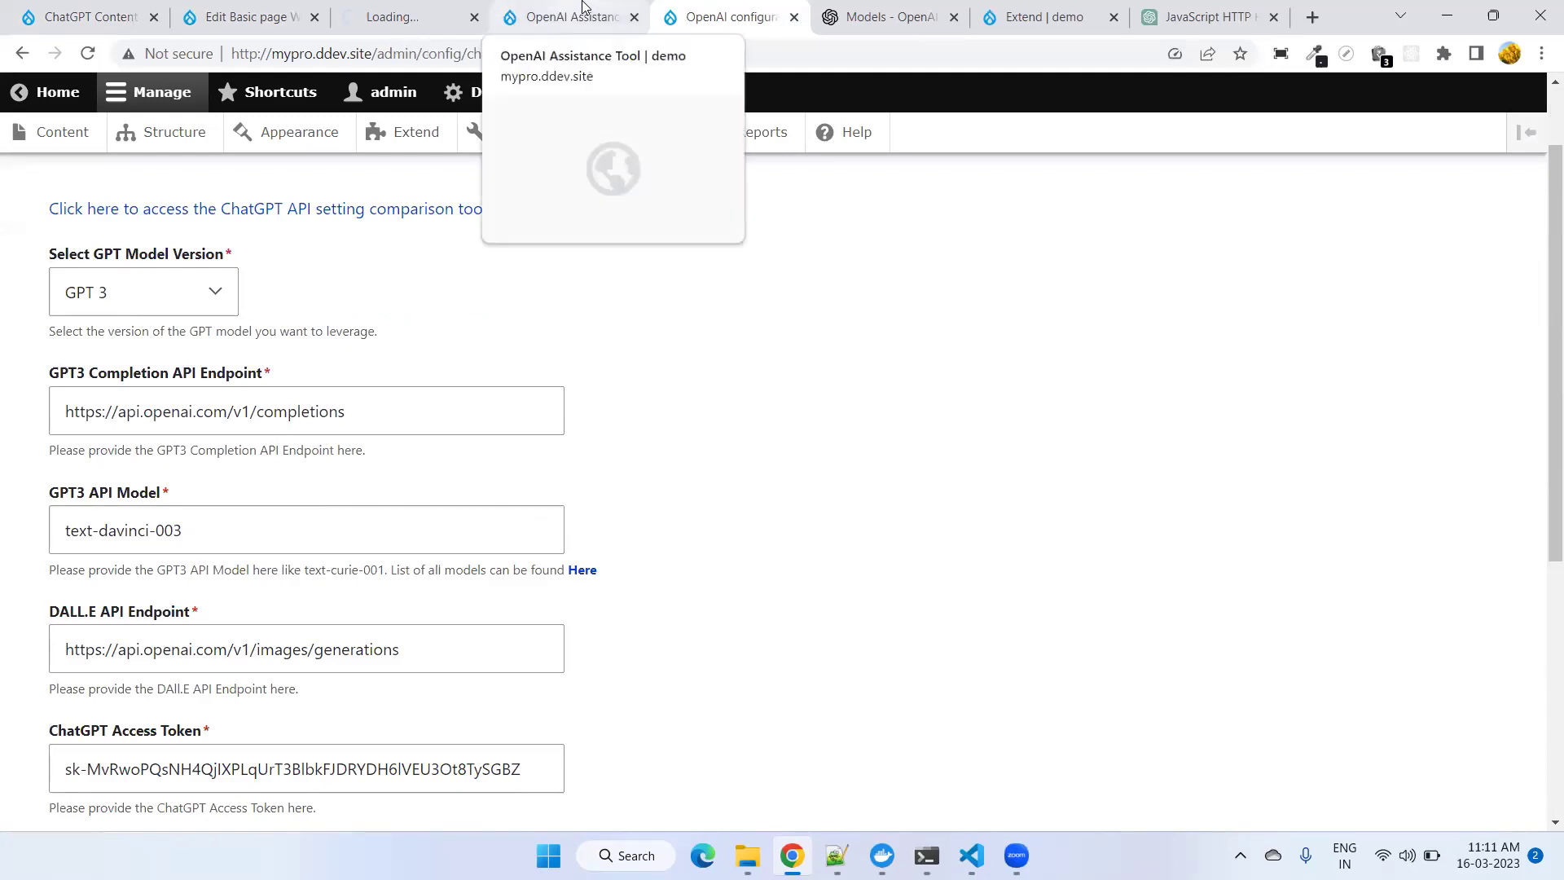
middle_click(535, 139)
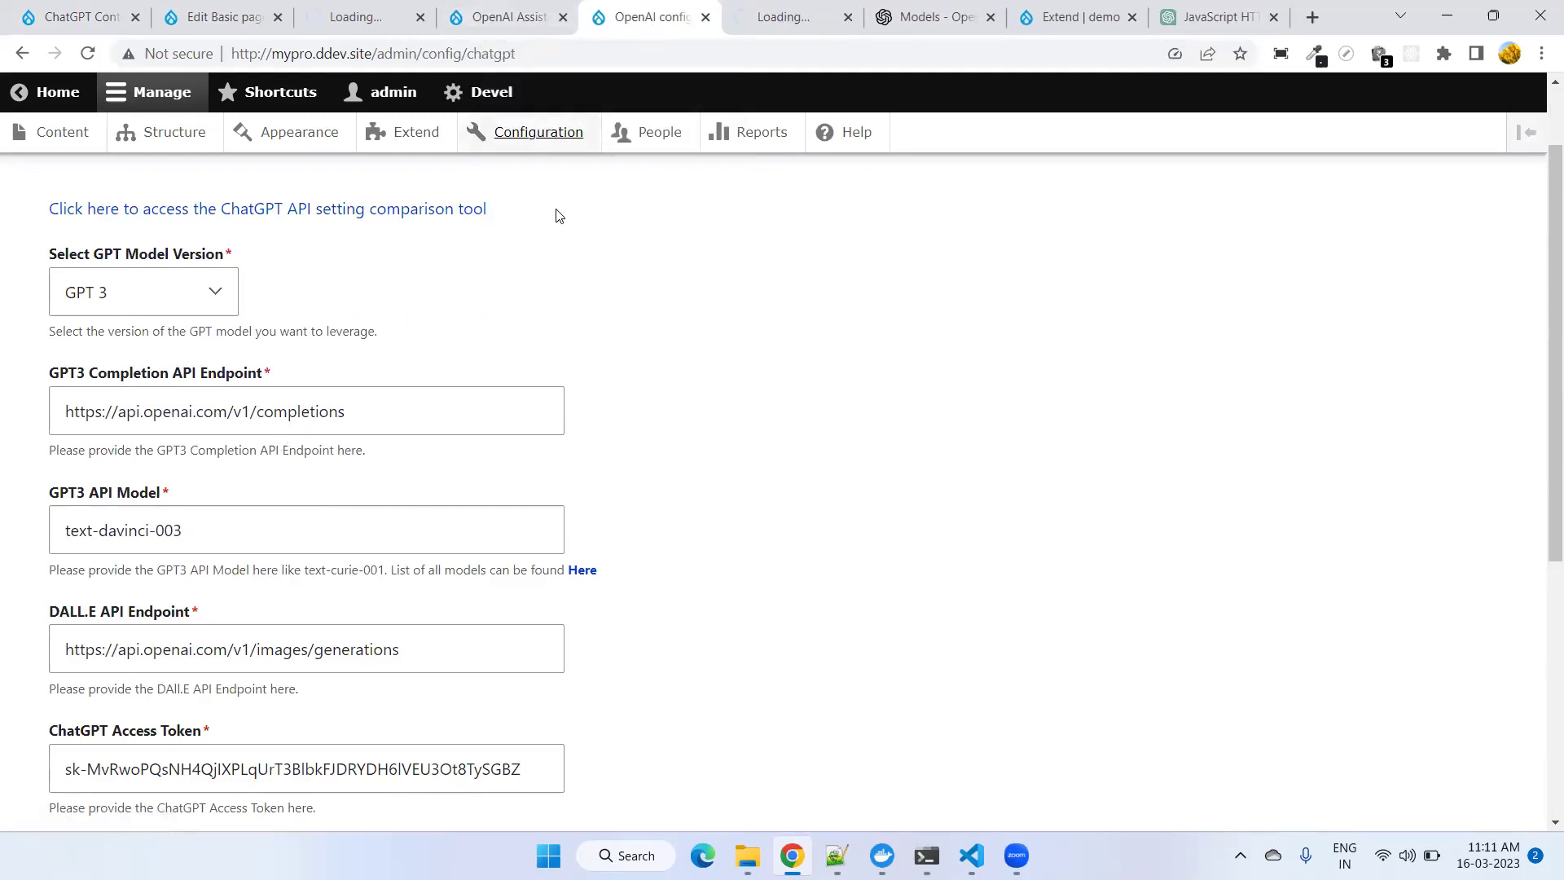
- Examine the OpenAI configuration form from the GPT model version and API endpoints through the access token, max token and temperature fields
scroll(874, 192, up, 1)
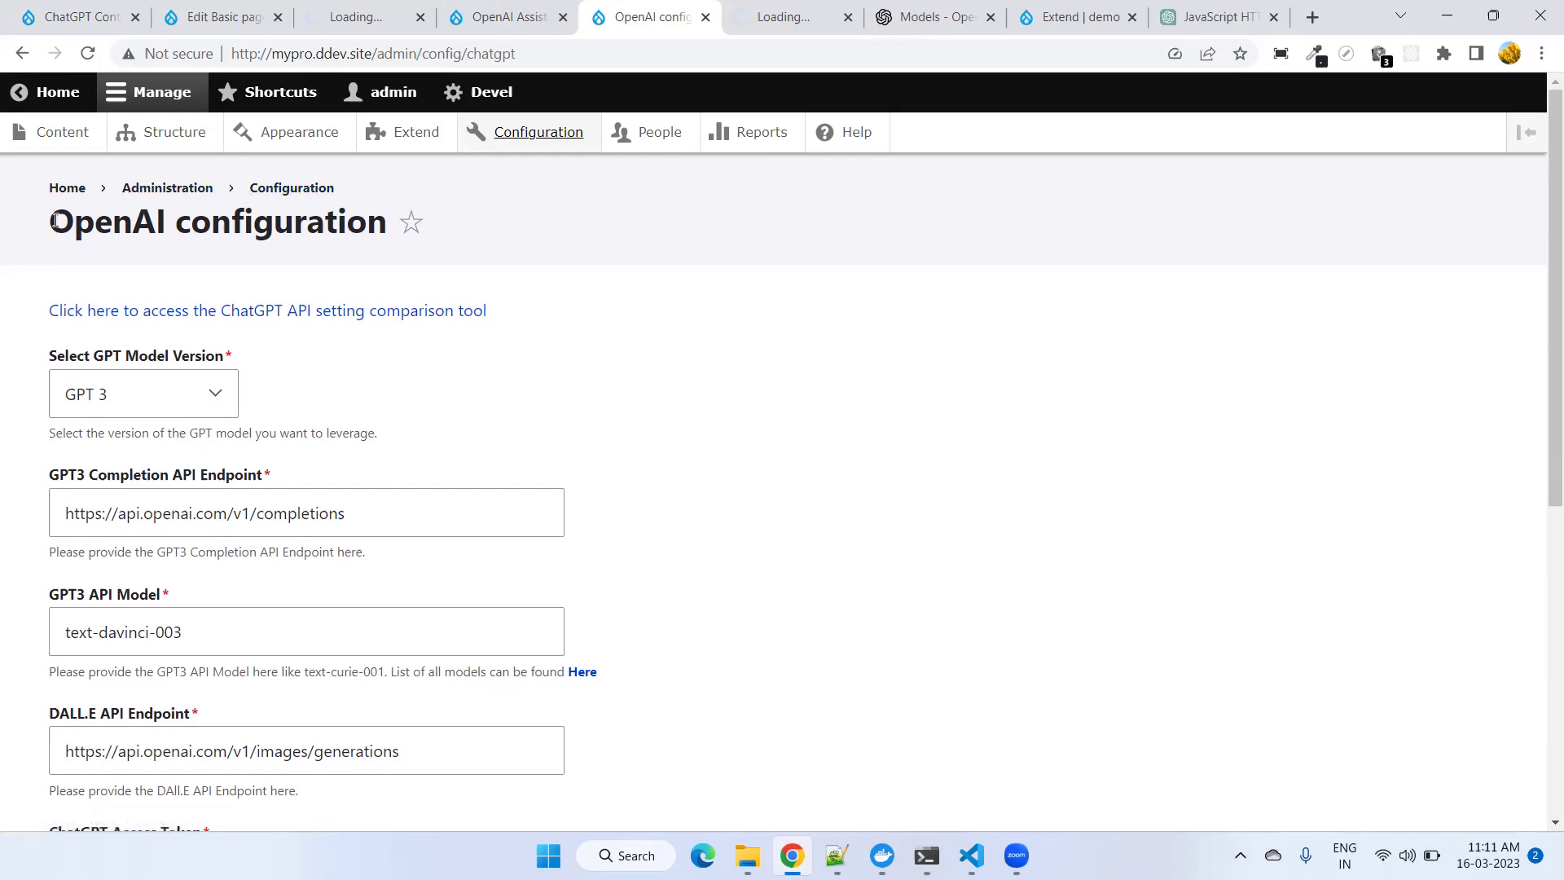
scroll(194, 462, down, 7)
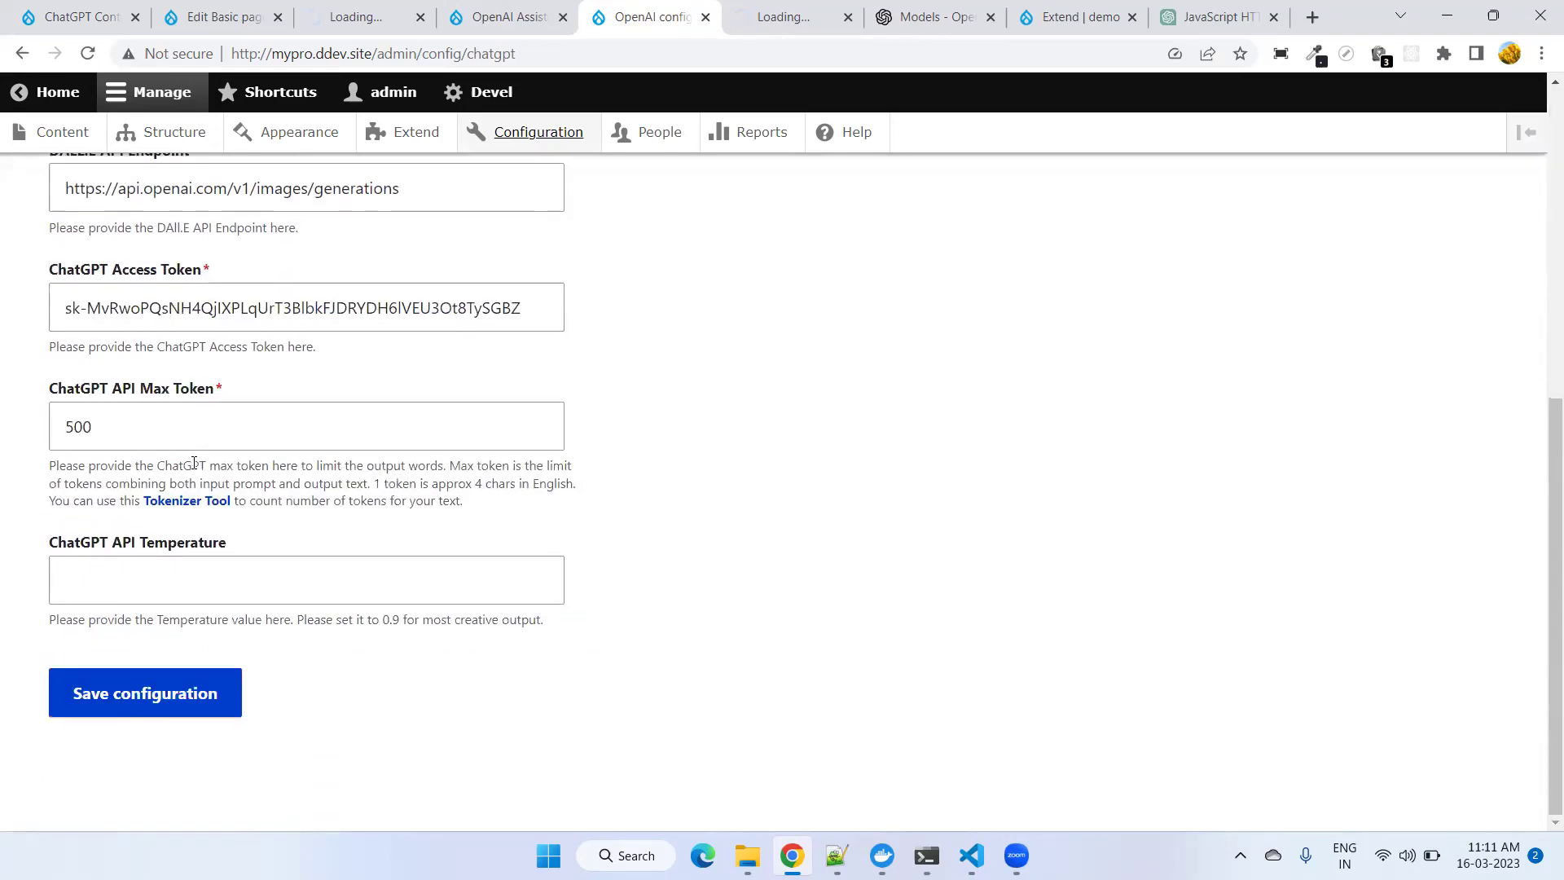
scroll(194, 462, up, 6)
scroll(194, 463, up, 1)
scroll(194, 469, down, 2)
scroll(194, 469, up, 2)
scroll(194, 468, down, 4)
scroll(194, 469, up, 4)
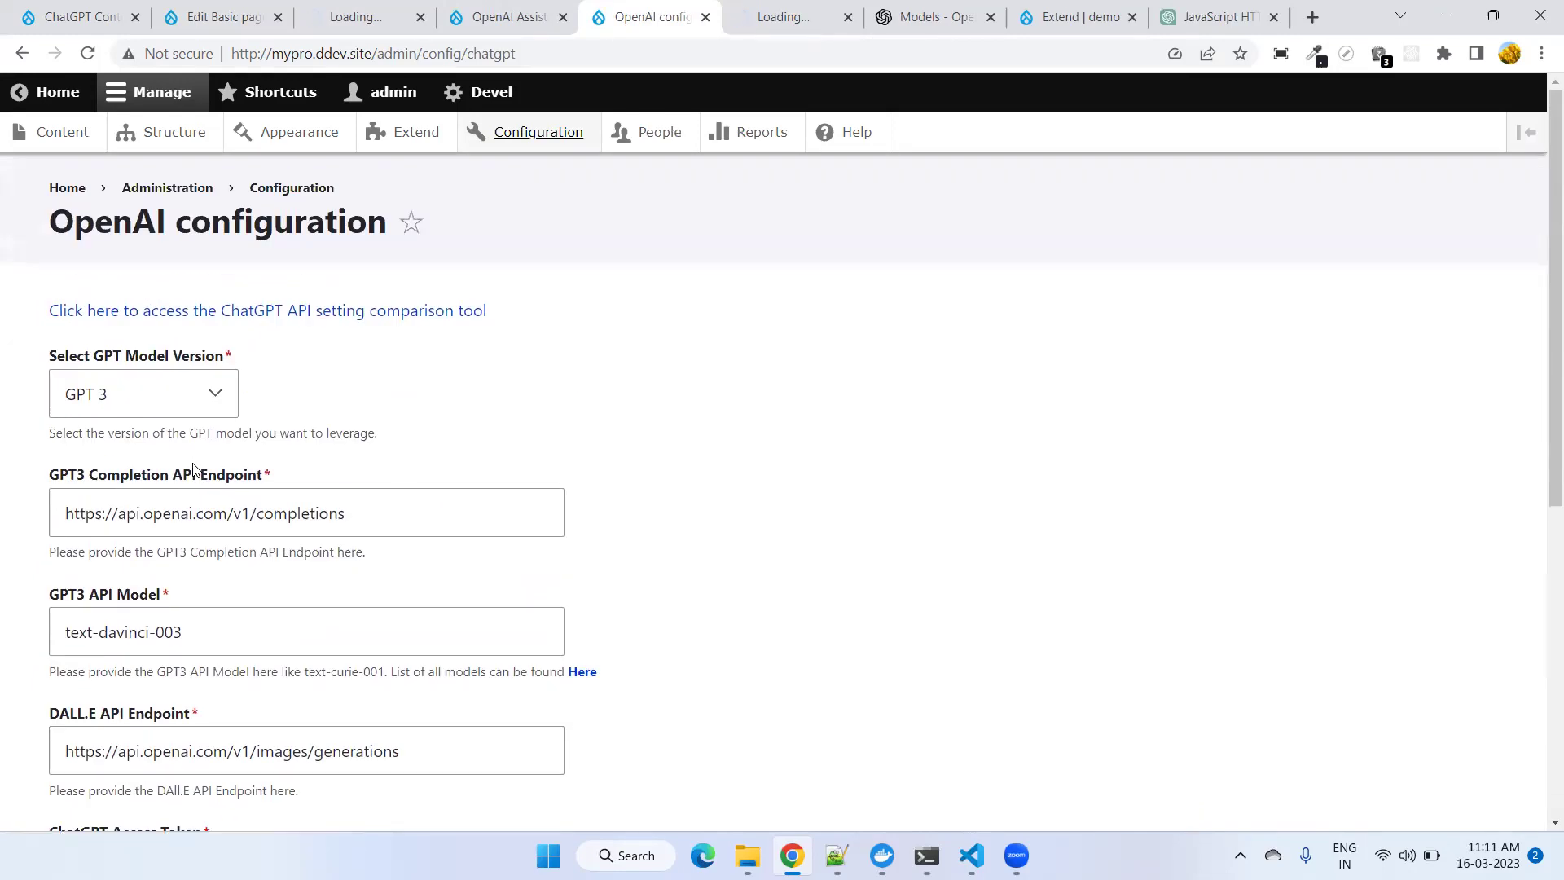
- Alter the ChatGPT Access Token by inserting extra characters in its middle and at its end
scroll(194, 469, down, 6)
click(277, 373)
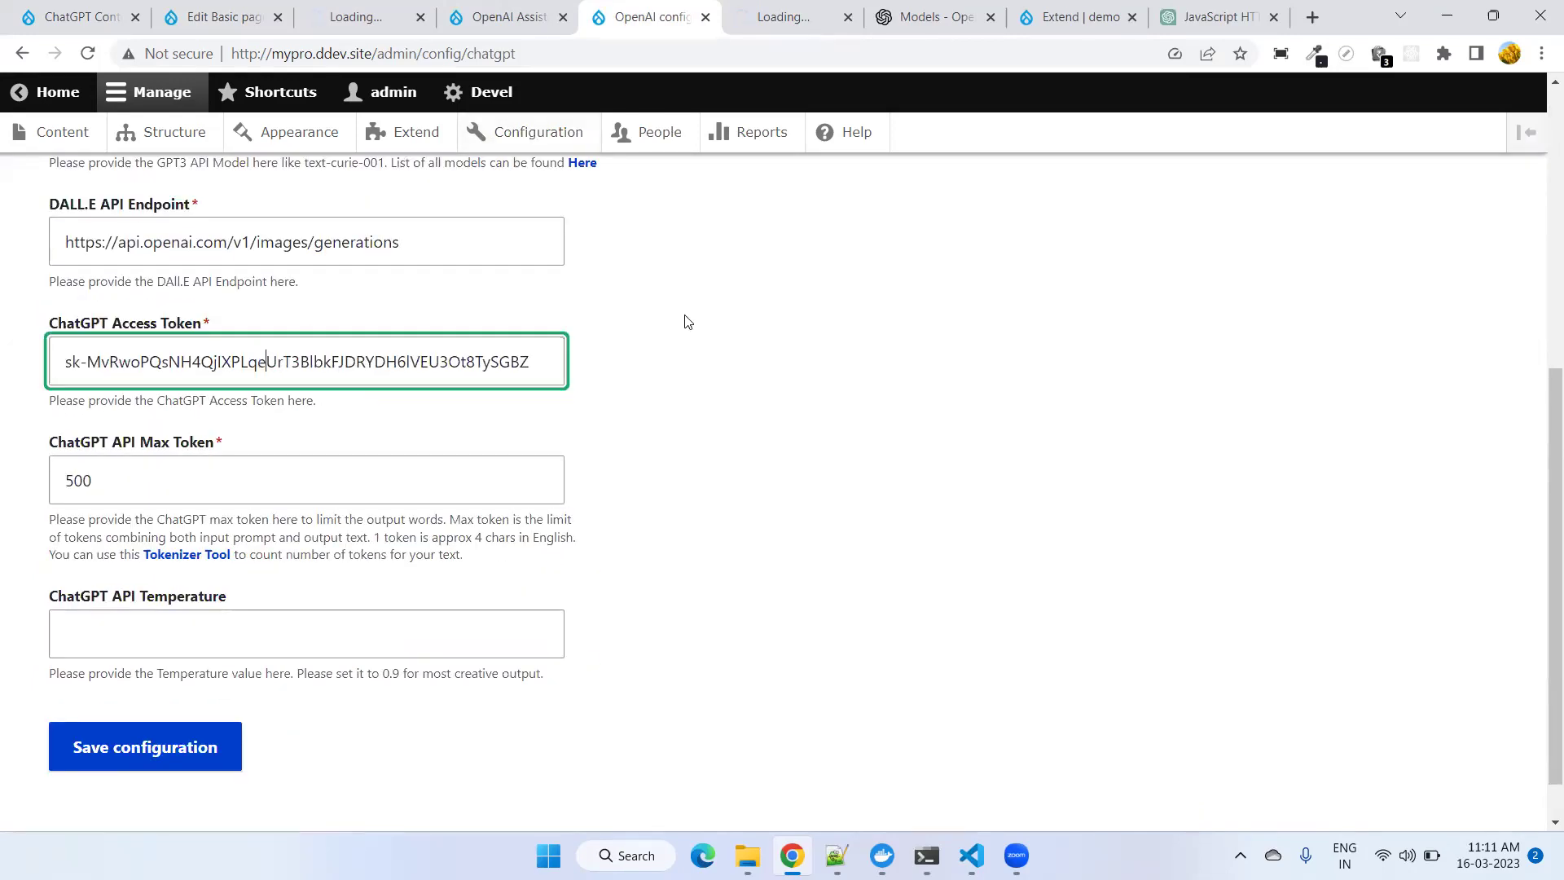
click(560, 363)
text(wwe)
- Review the OpenAI form's model, endpoint, access token and max token settings again with the altered token in place
scroll(657, 501, up, 4)
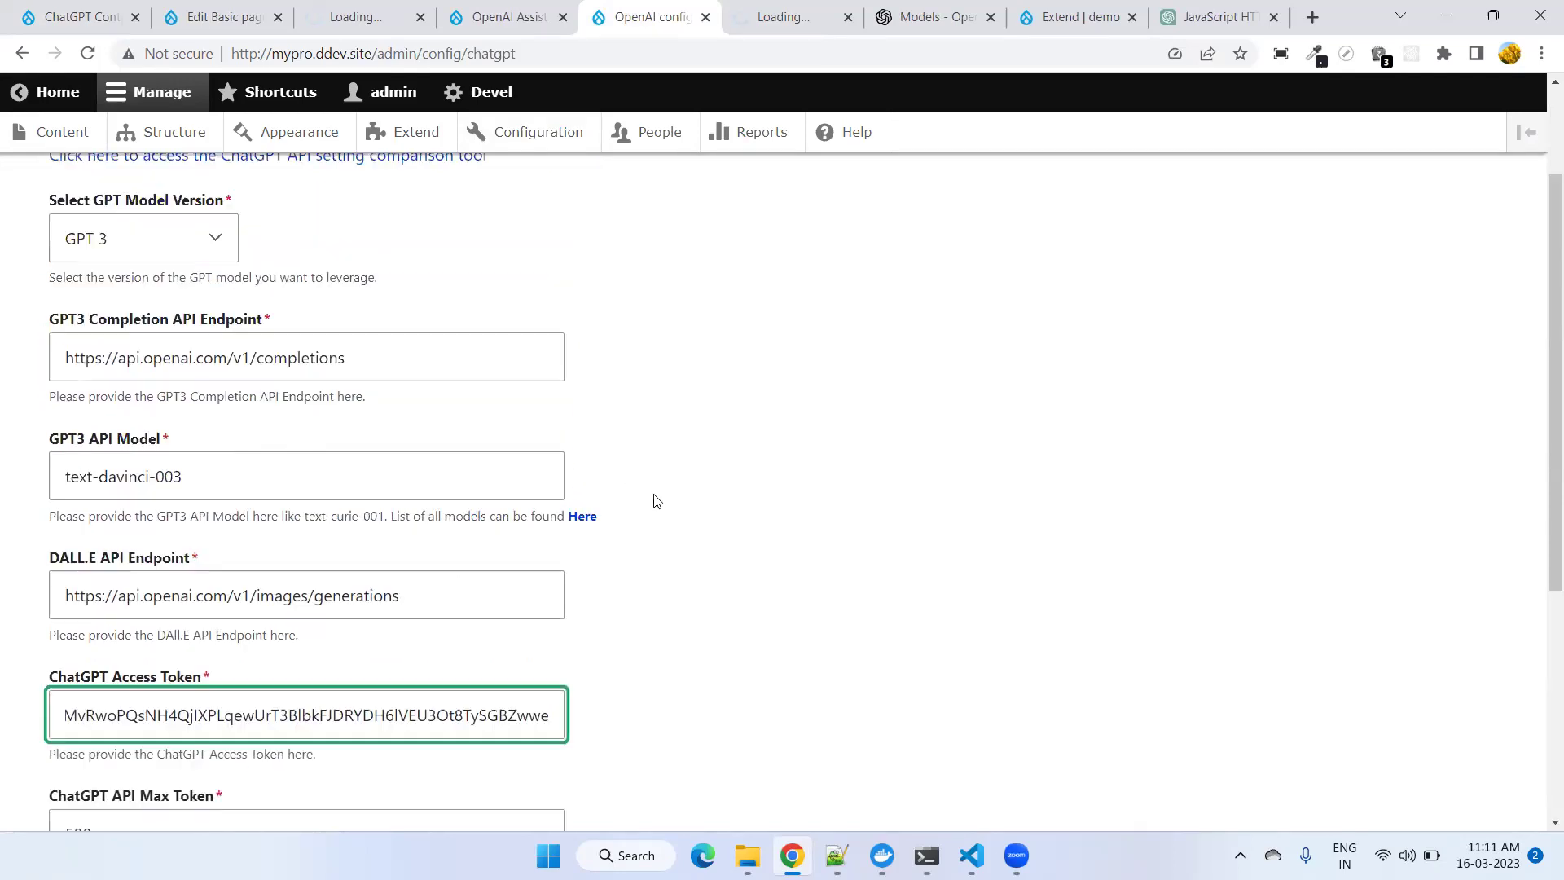
scroll(656, 500, up, 2)
scroll(517, 426, down, 3)
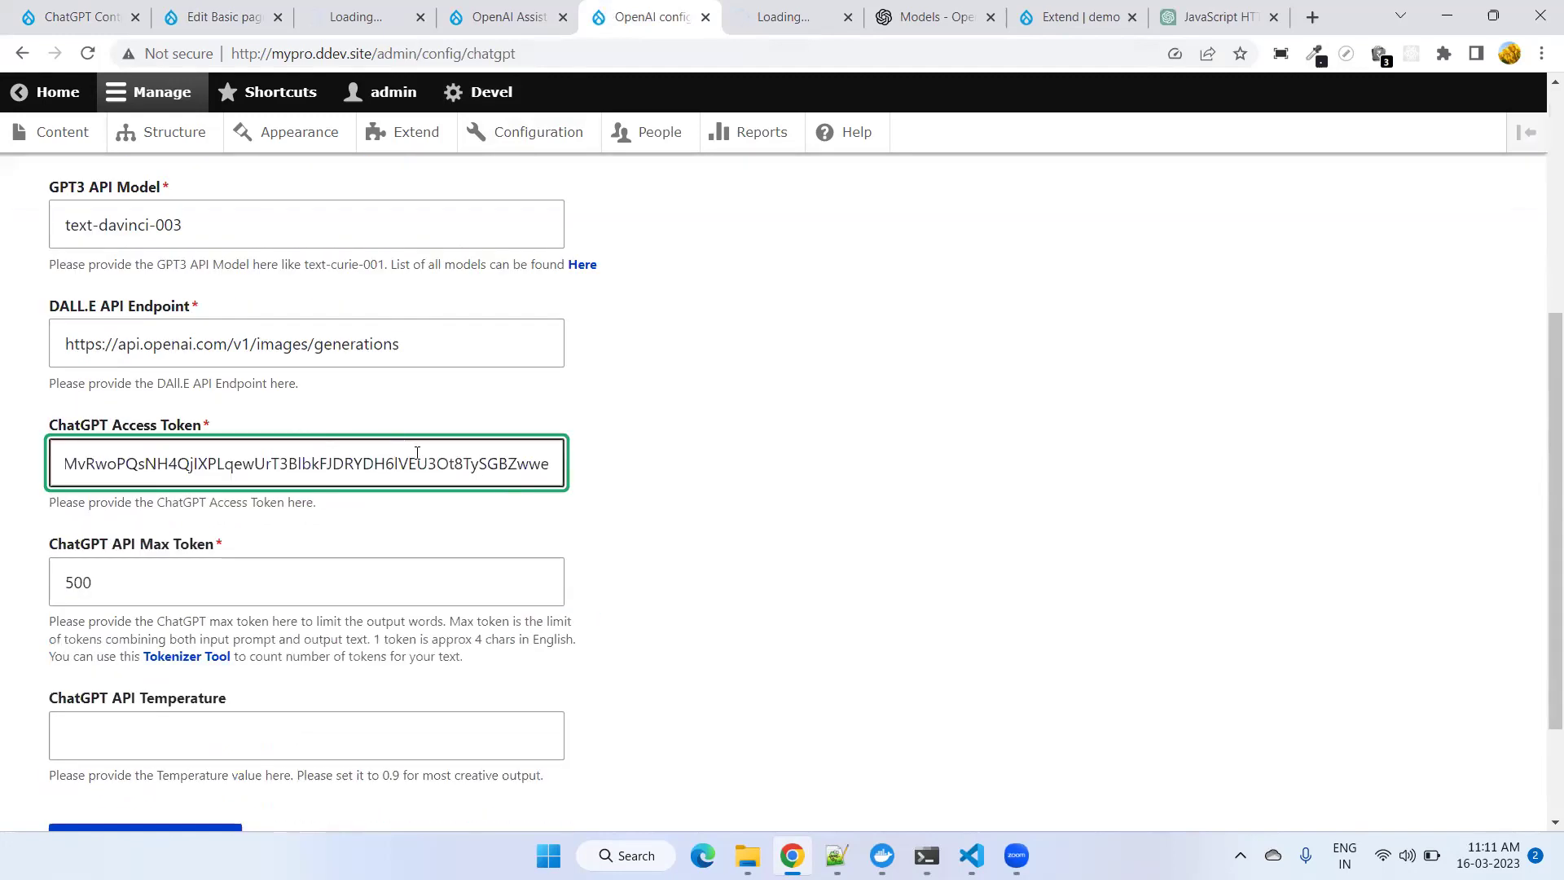
scroll(355, 443, down, 2)
scroll(286, 423, up, 3)
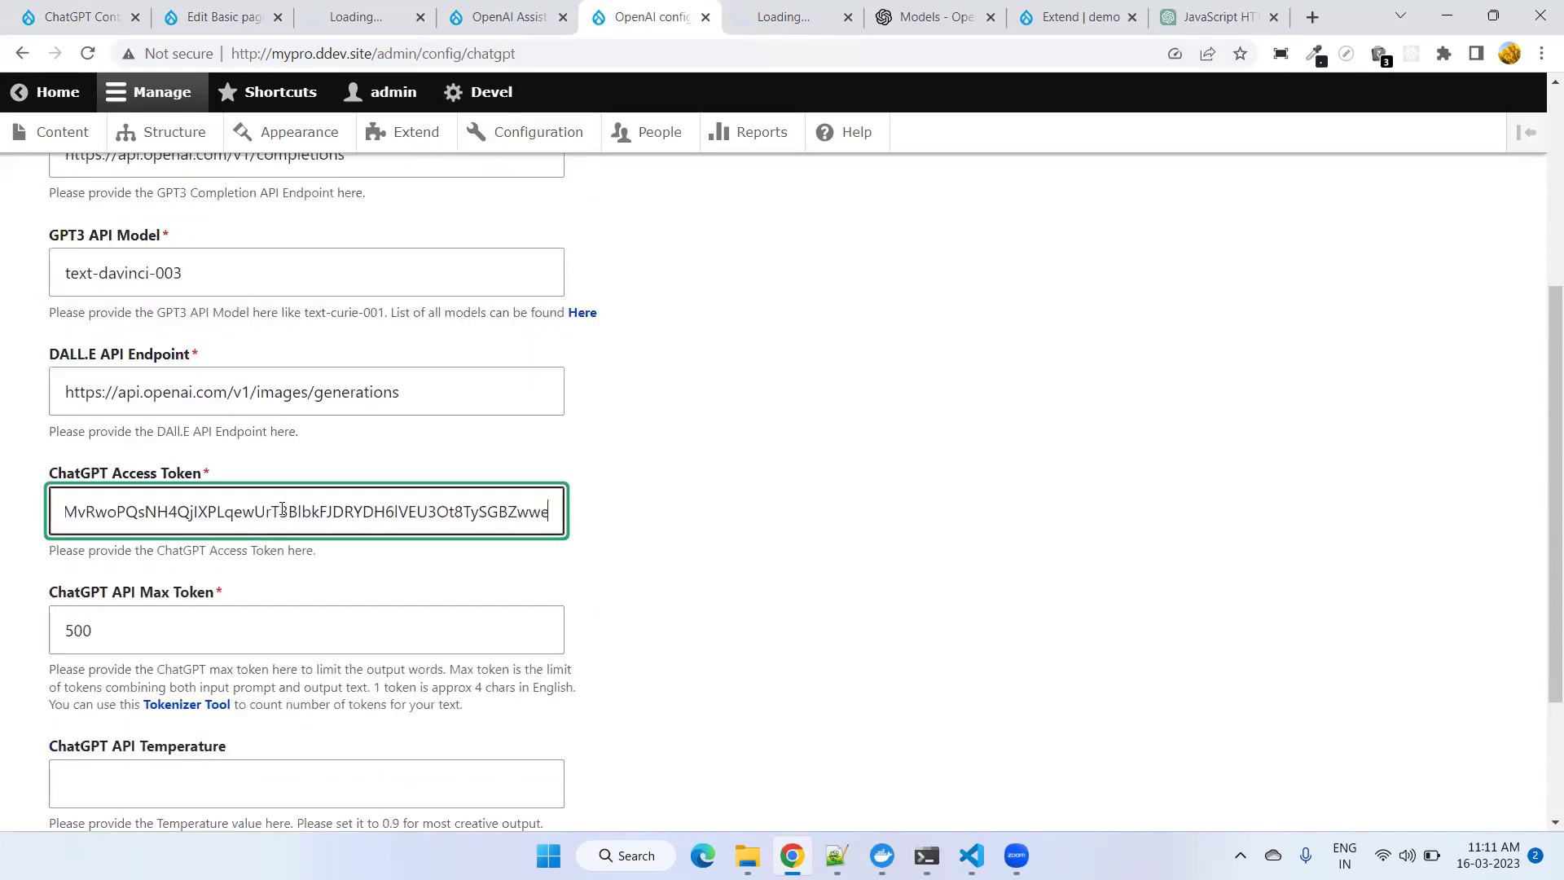
scroll(399, 538, up, 4)
scroll(409, 583, down, 5)
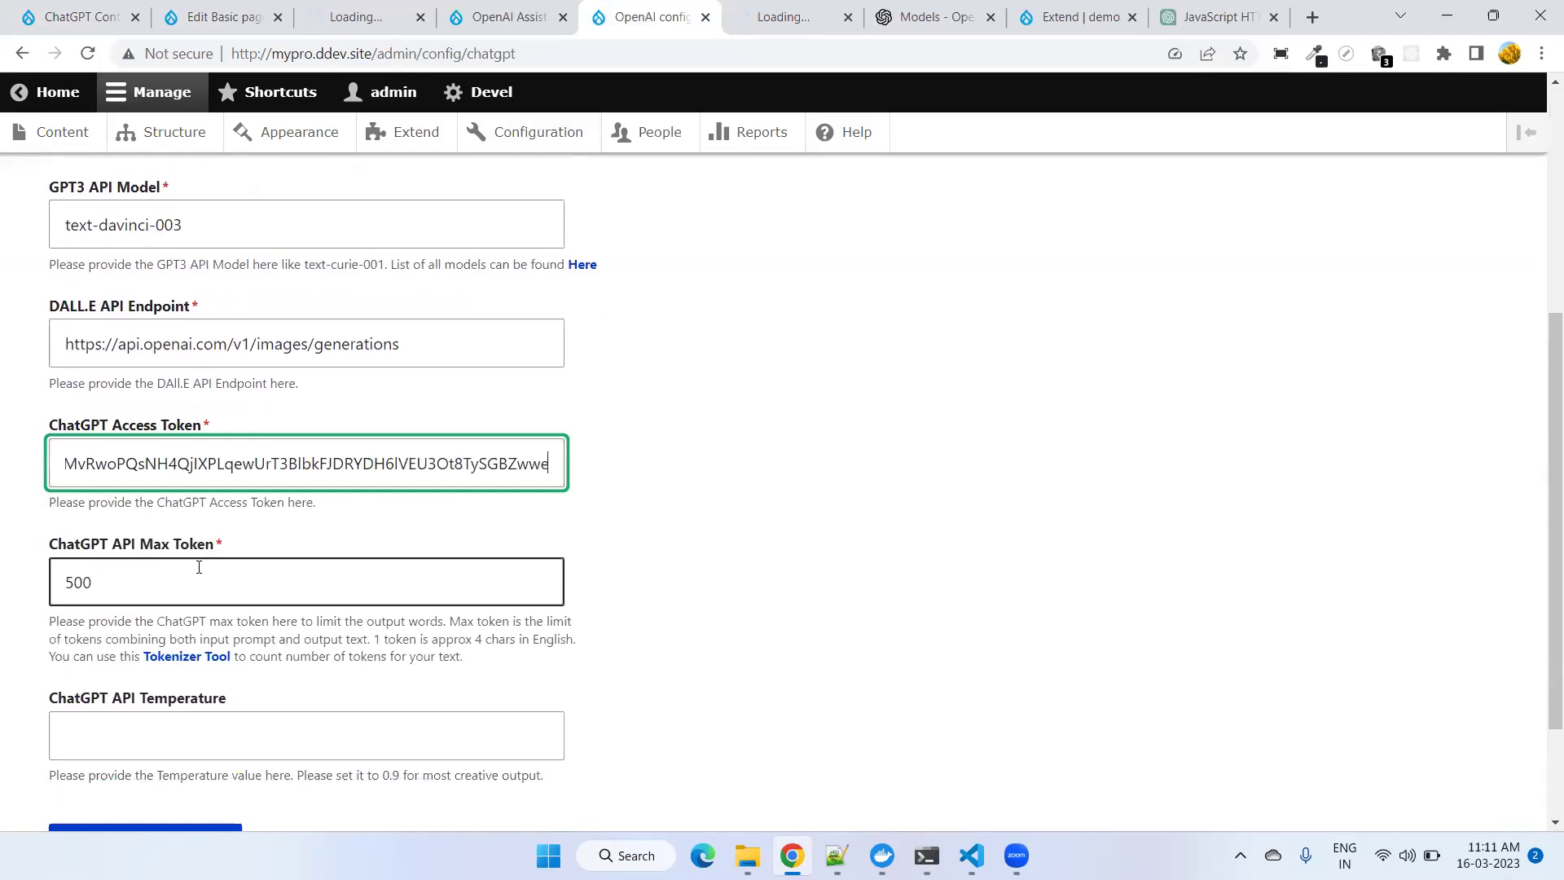
scroll(480, 482, up, 5)
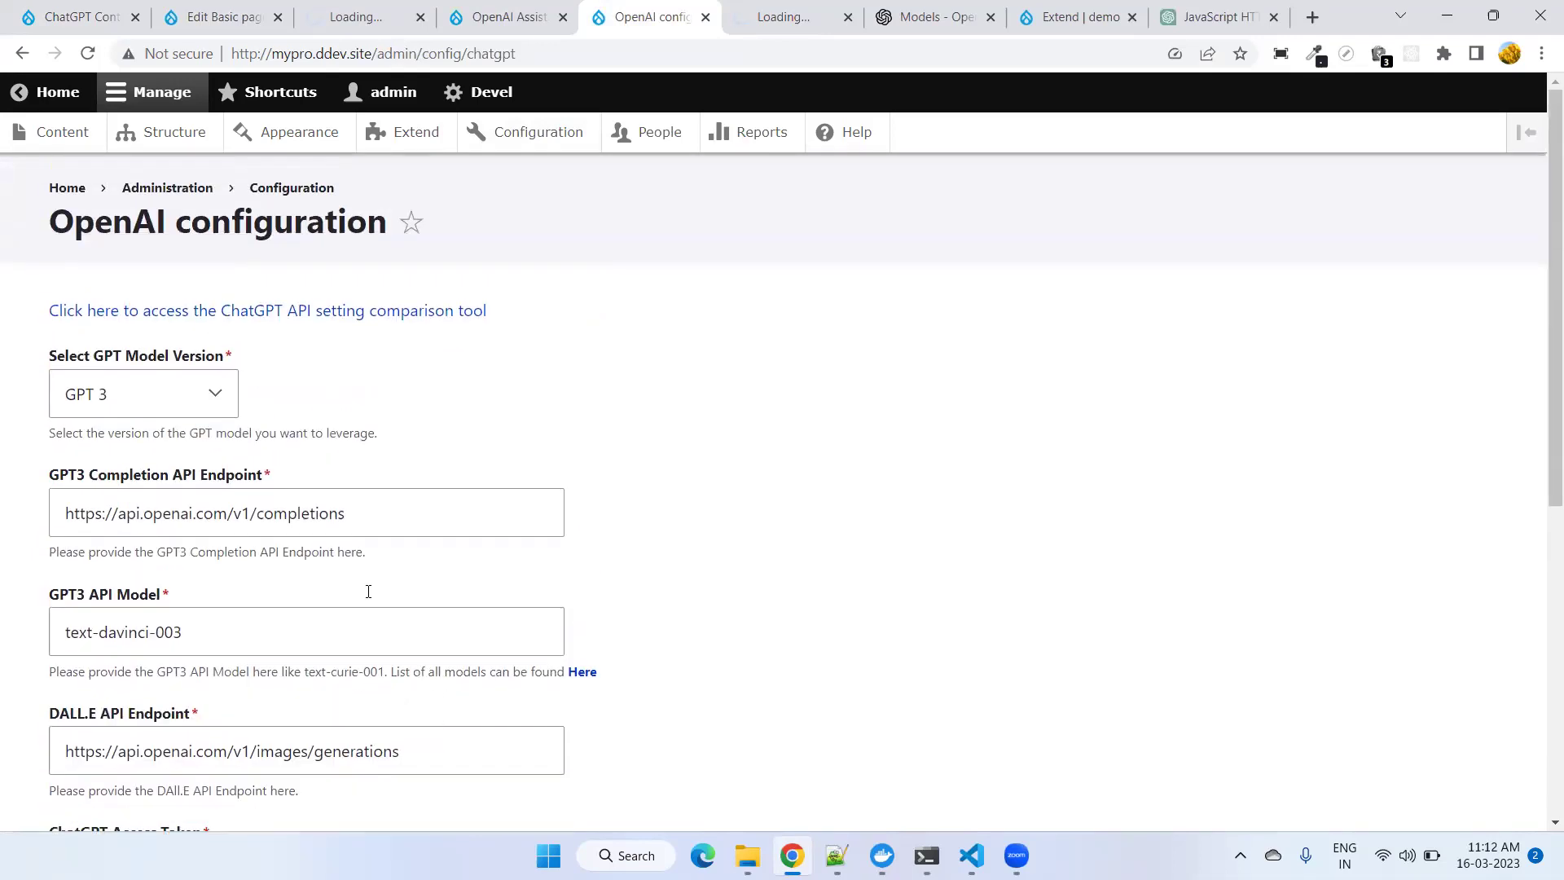
scroll(440, 607, down, 6)
scroll(441, 603, up, 6)
scroll(302, 645, down, 1)
- Switch to Visual Studio Code and read README.md's first two Configuration steps, on enabling the module and reaching the OpenAI API settings
click(971, 855)
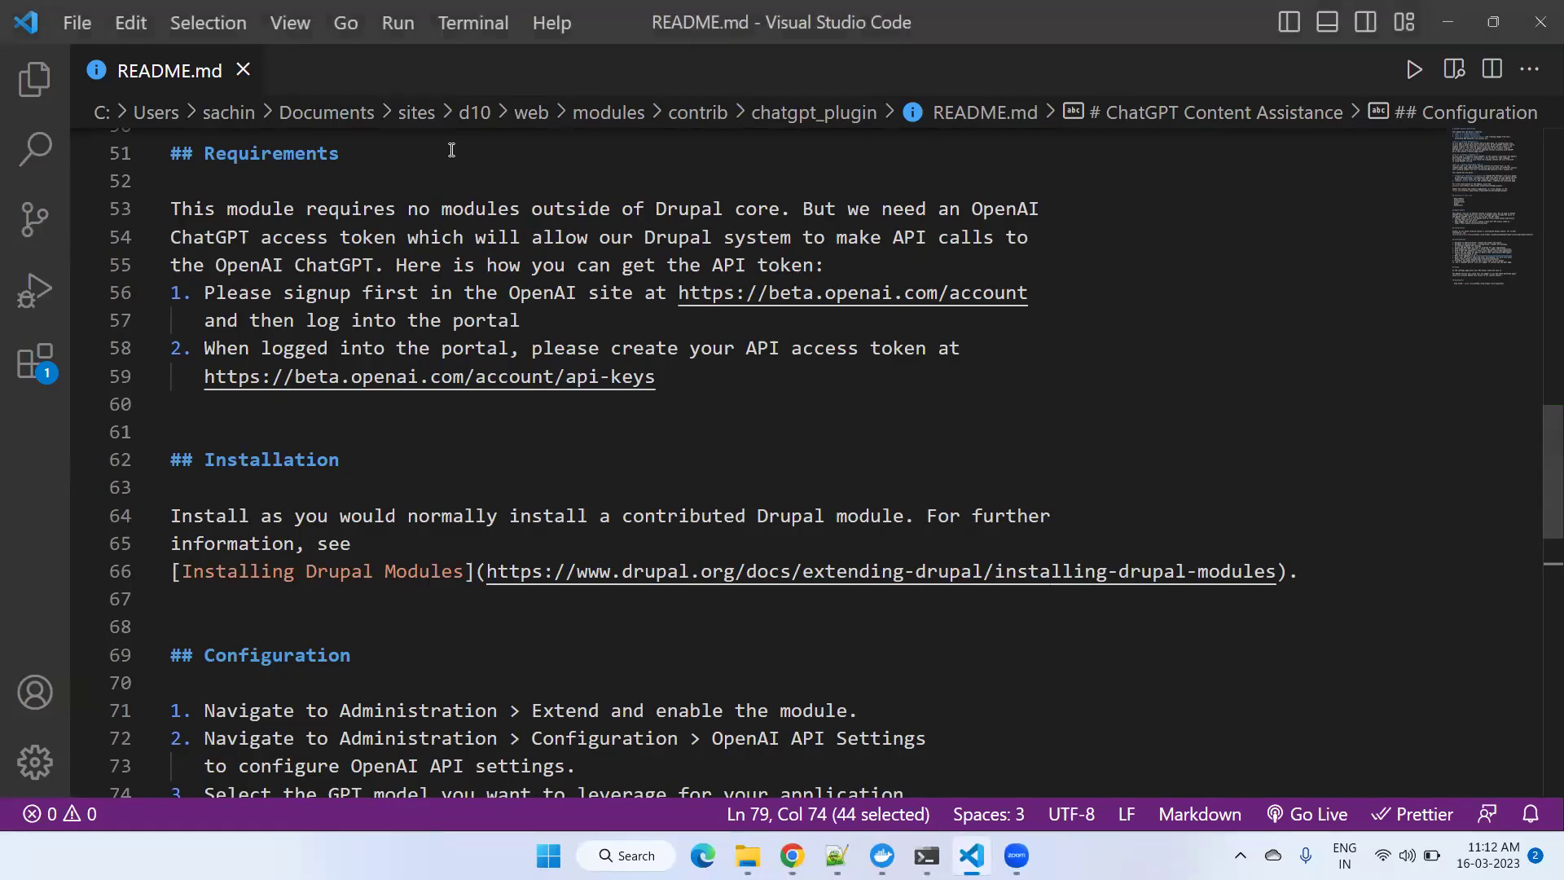
scroll(102, 332, down, 4)
drag(206, 340, 584, 342)
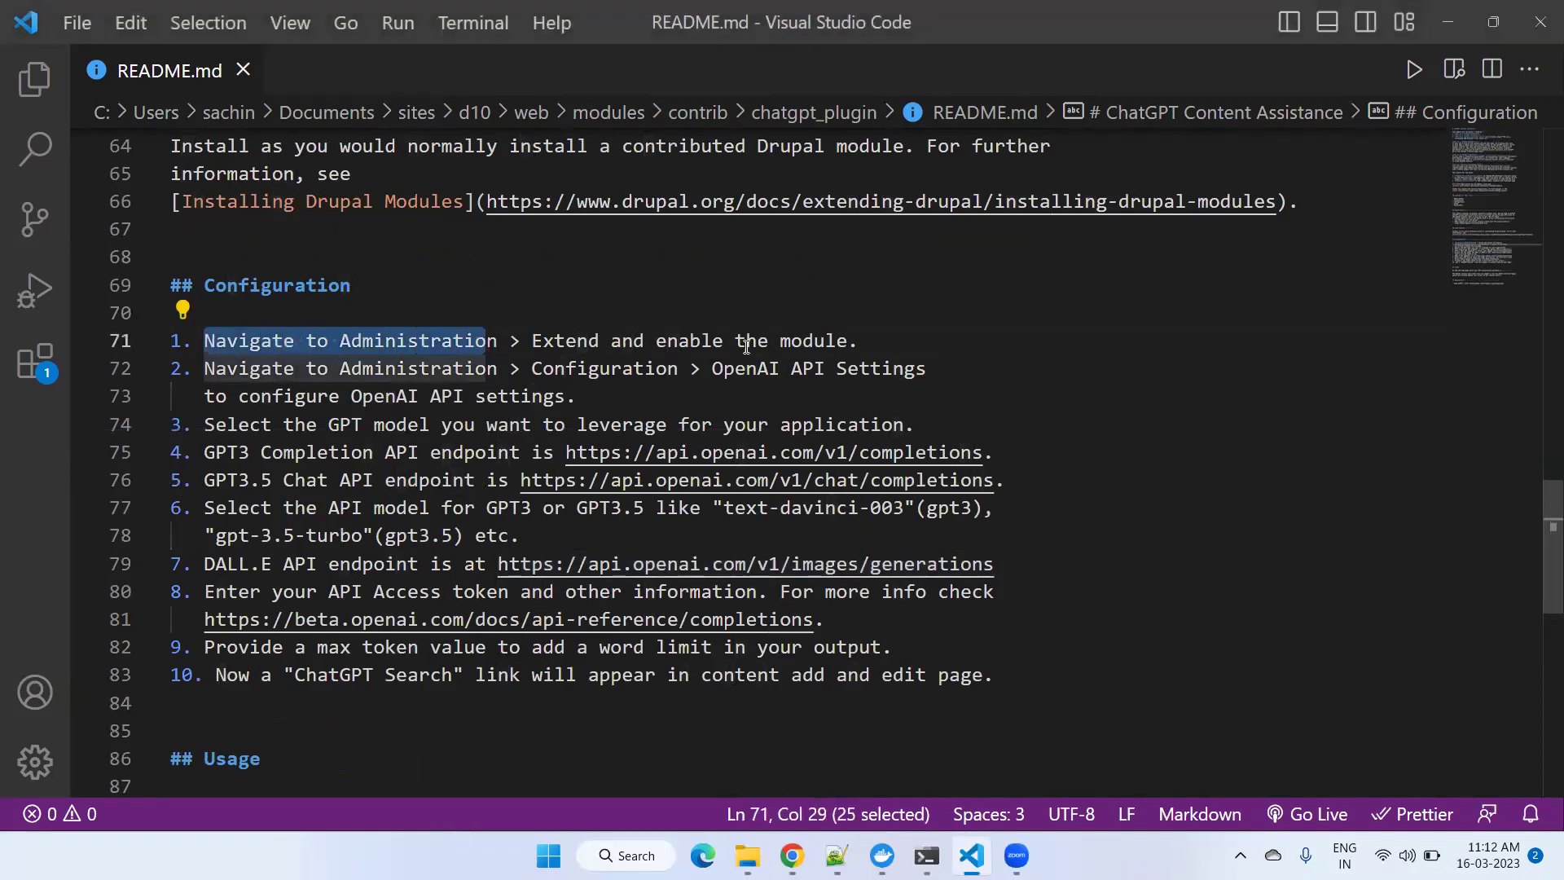
click(839, 342)
drag(209, 339, 897, 337)
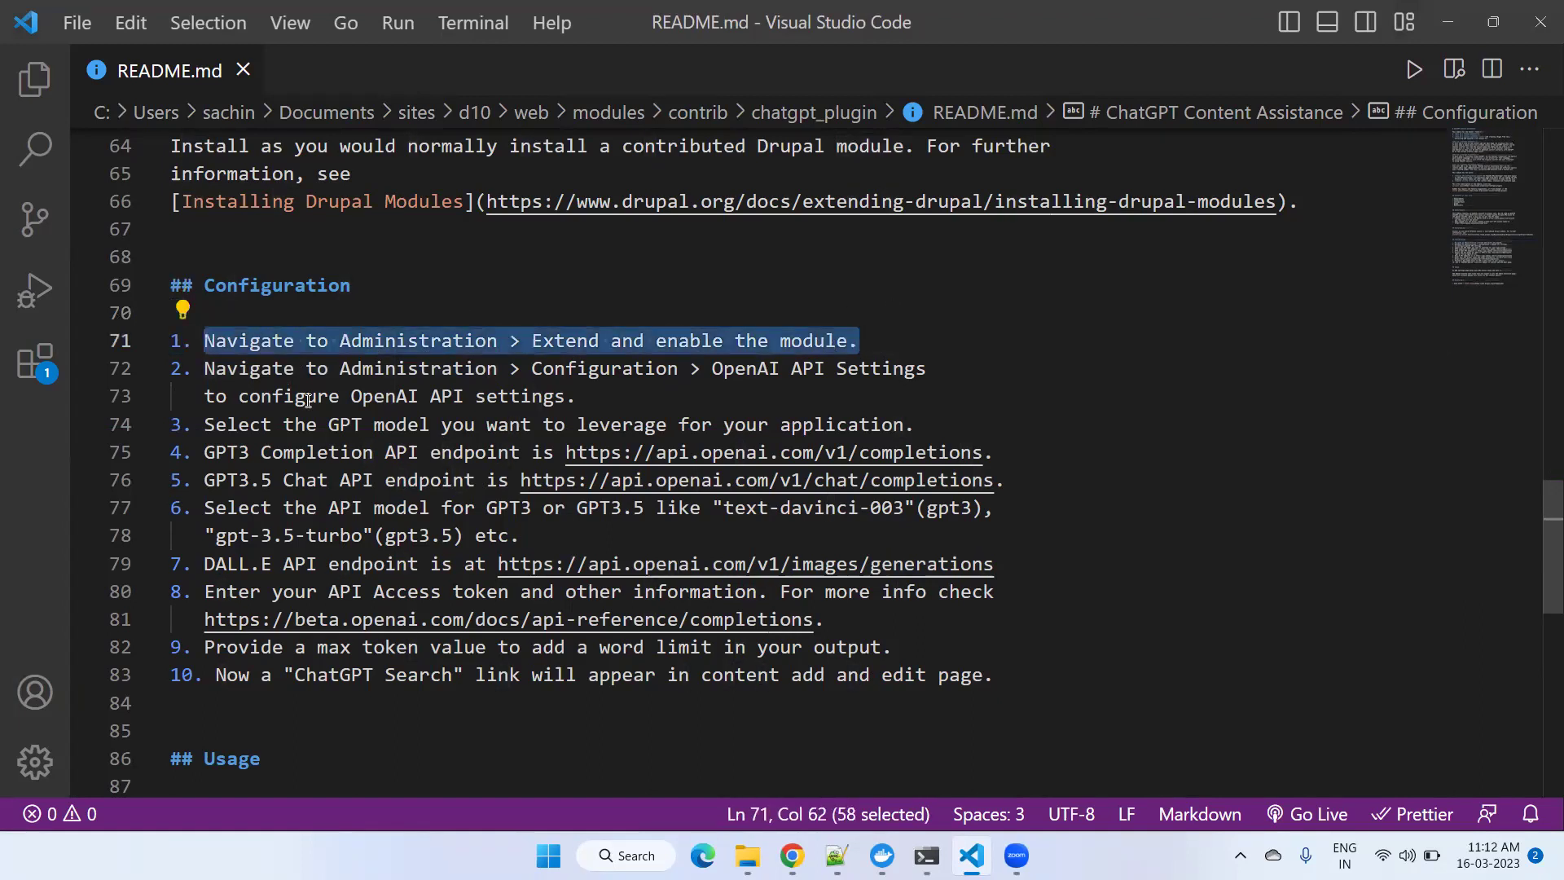
drag(205, 369, 558, 377)
drag(655, 375, 734, 368)
key(ctrl+z)
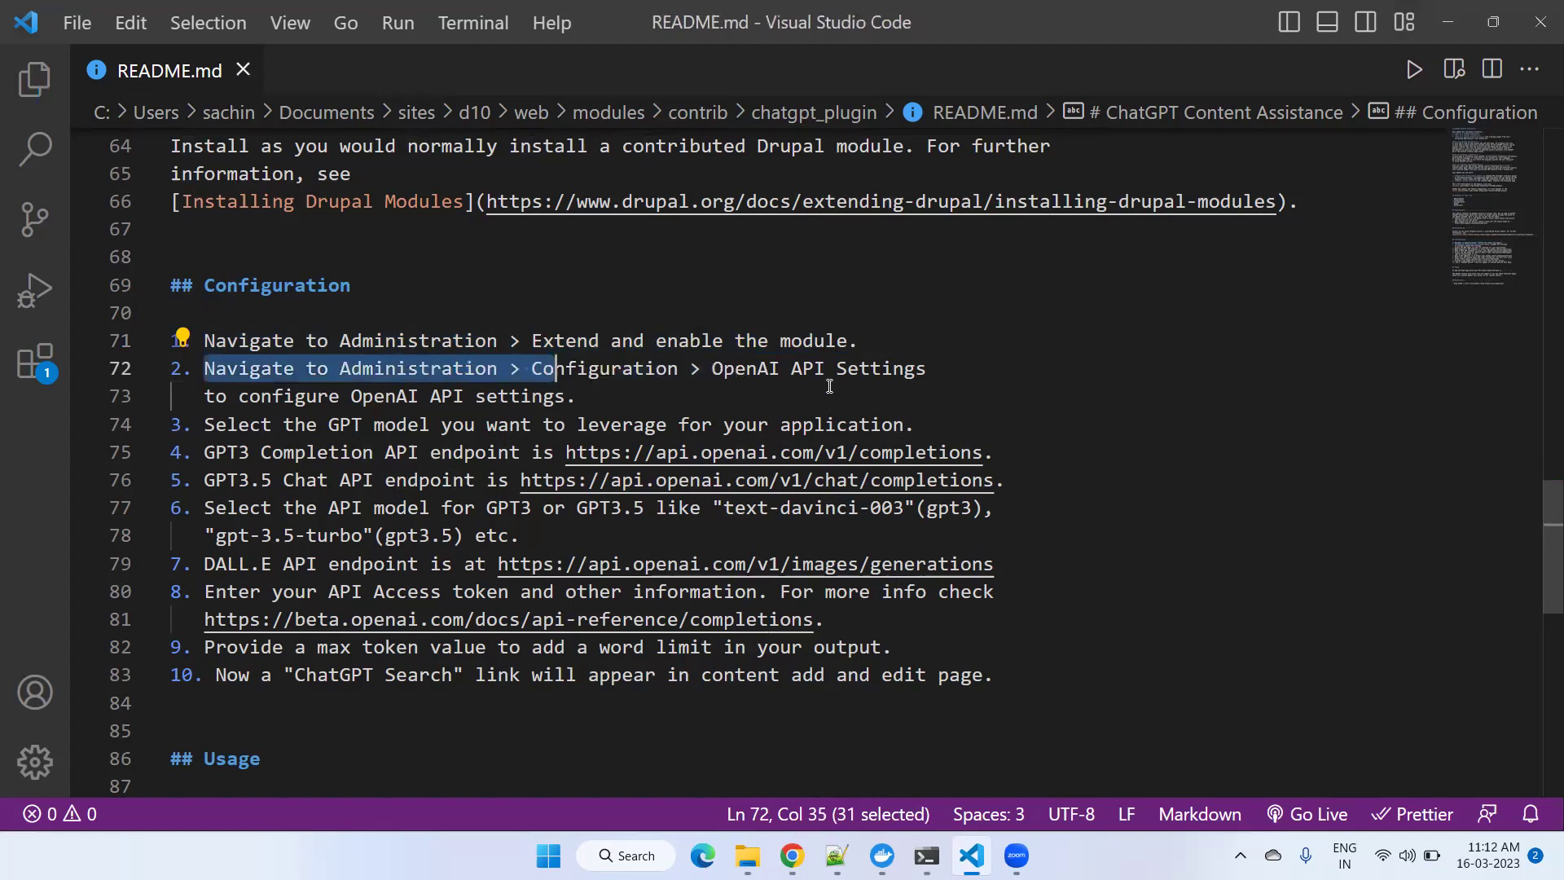
click(738, 393)
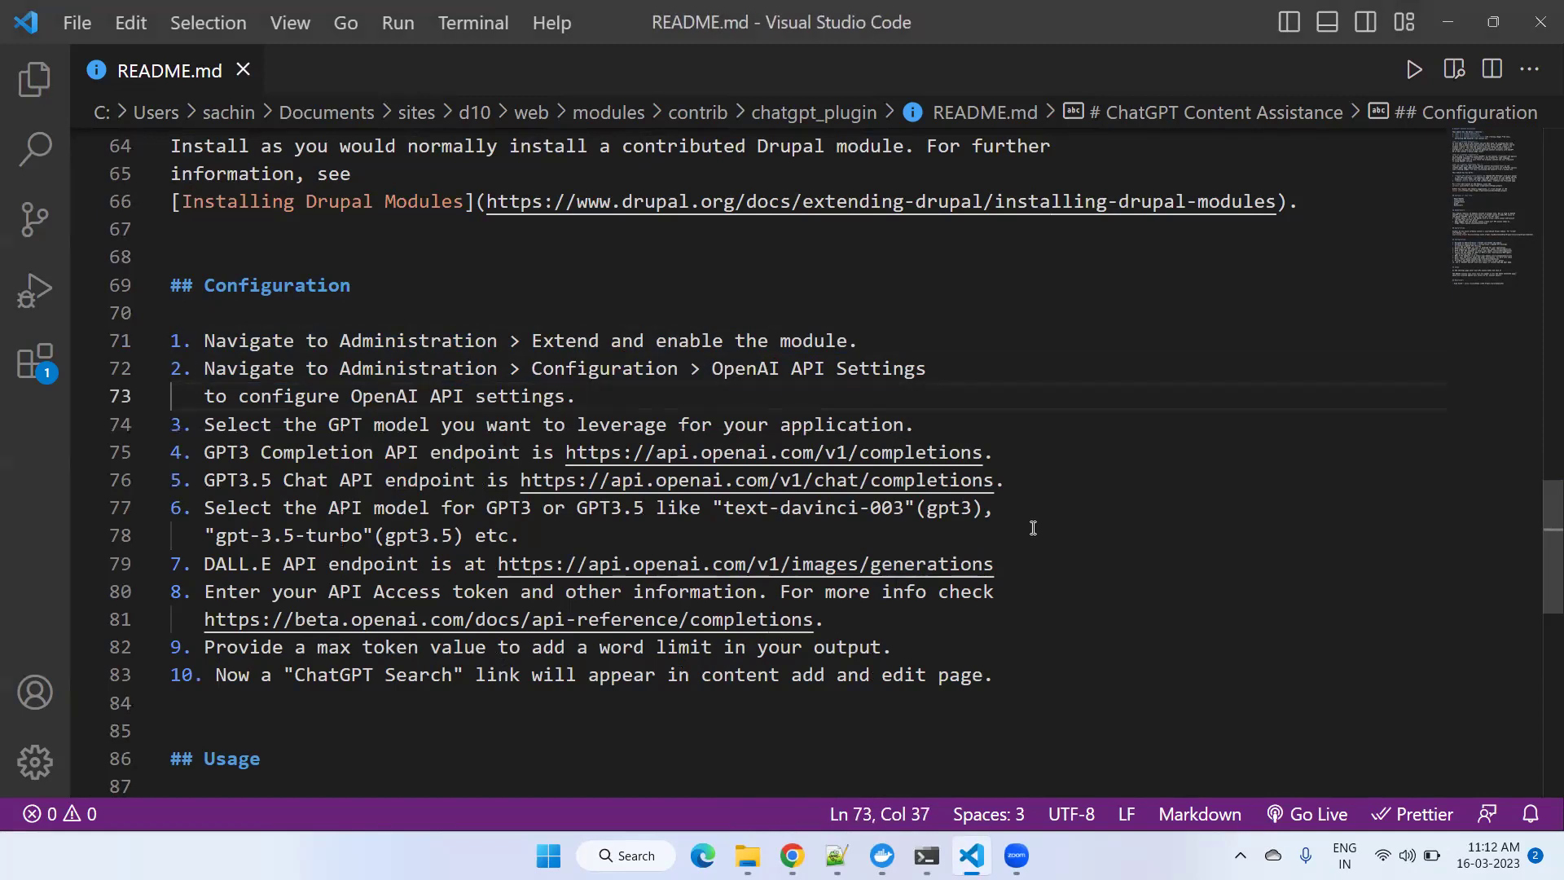
- Check the OpenAI configuration form in the browser, then highlight README.md's configuration step 3 about selecting the GPT model
click(792, 856)
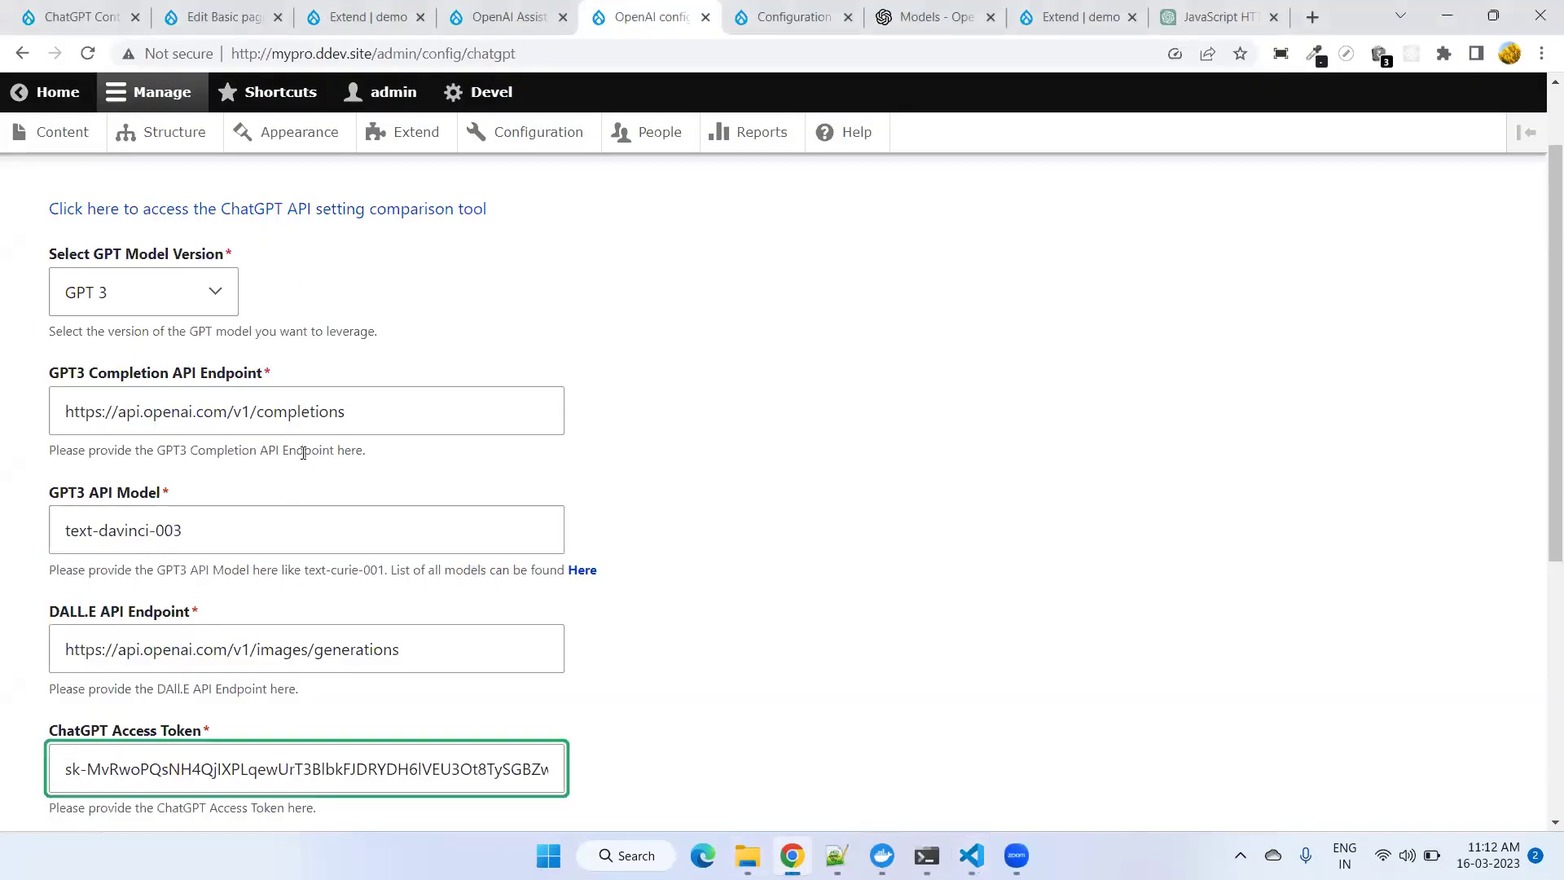
scroll(335, 594, down, 3)
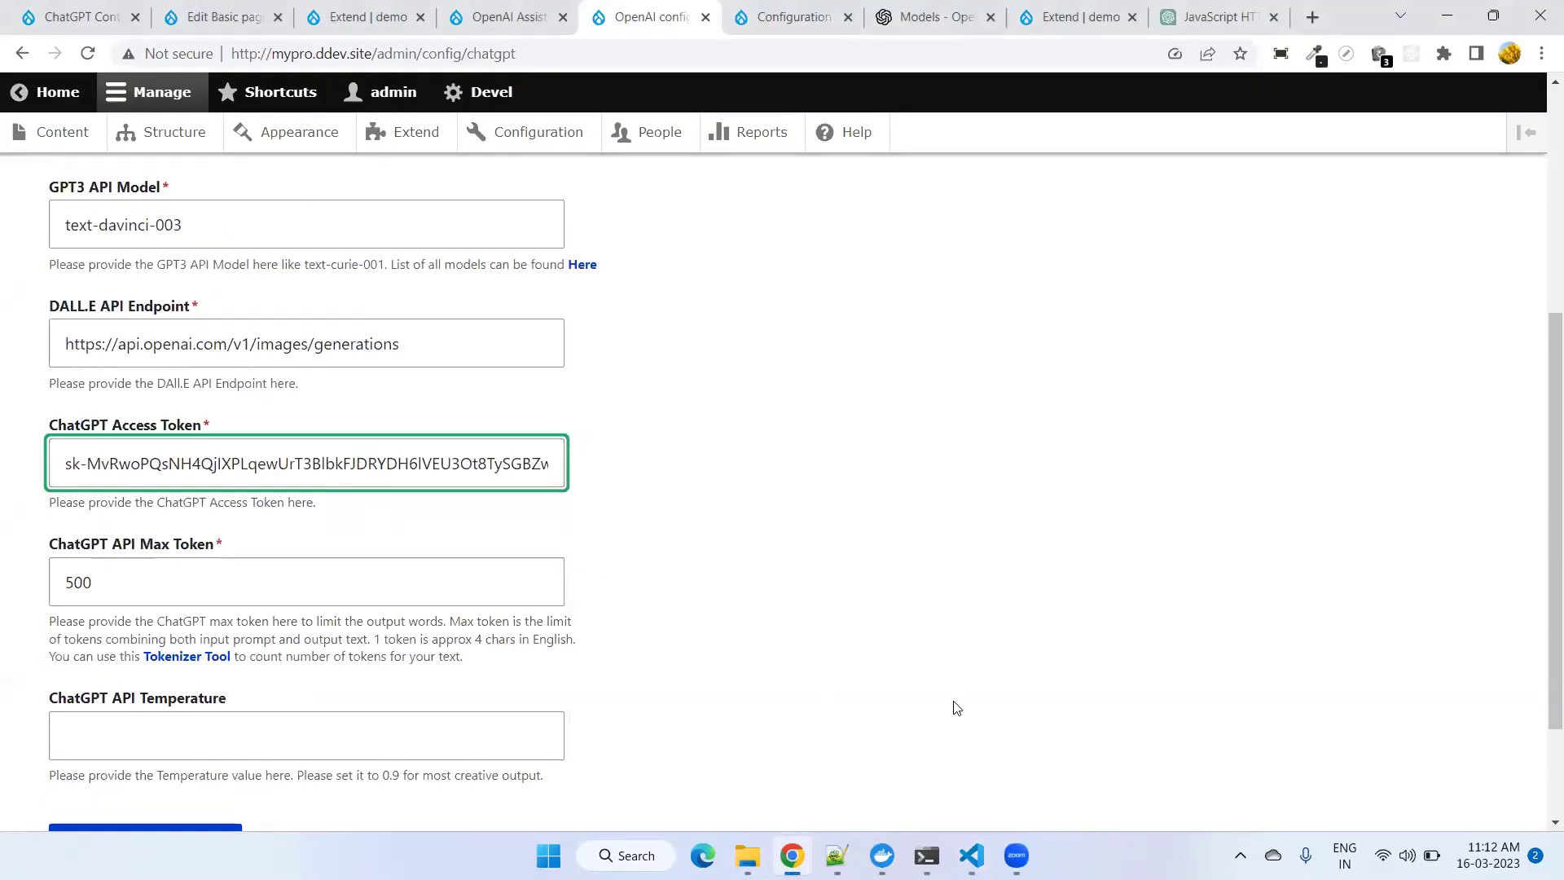
click(971, 855)
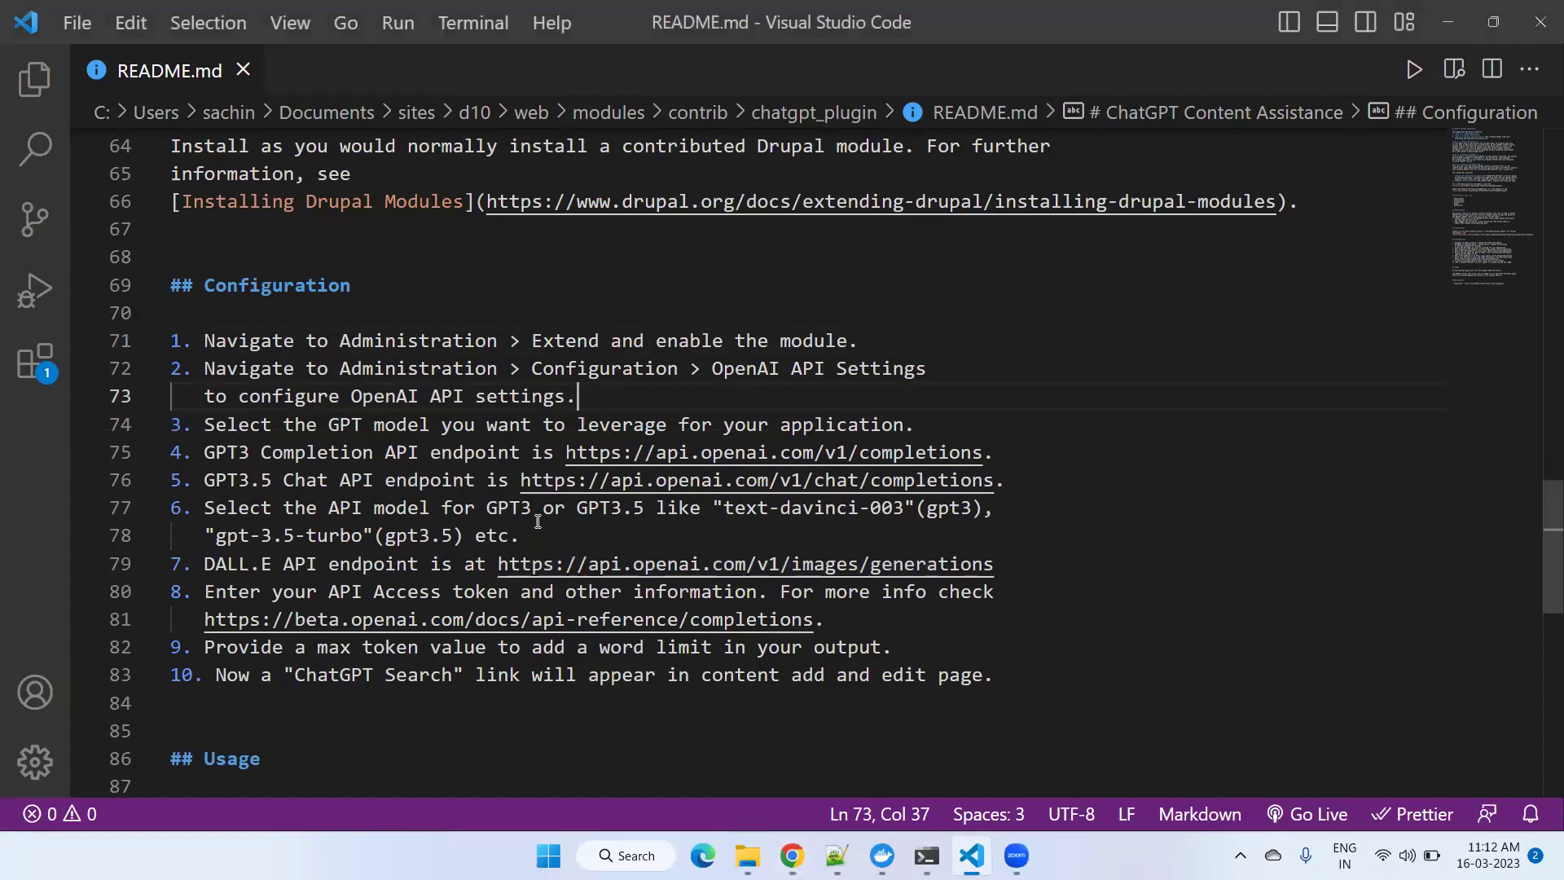
drag(203, 424, 930, 434)
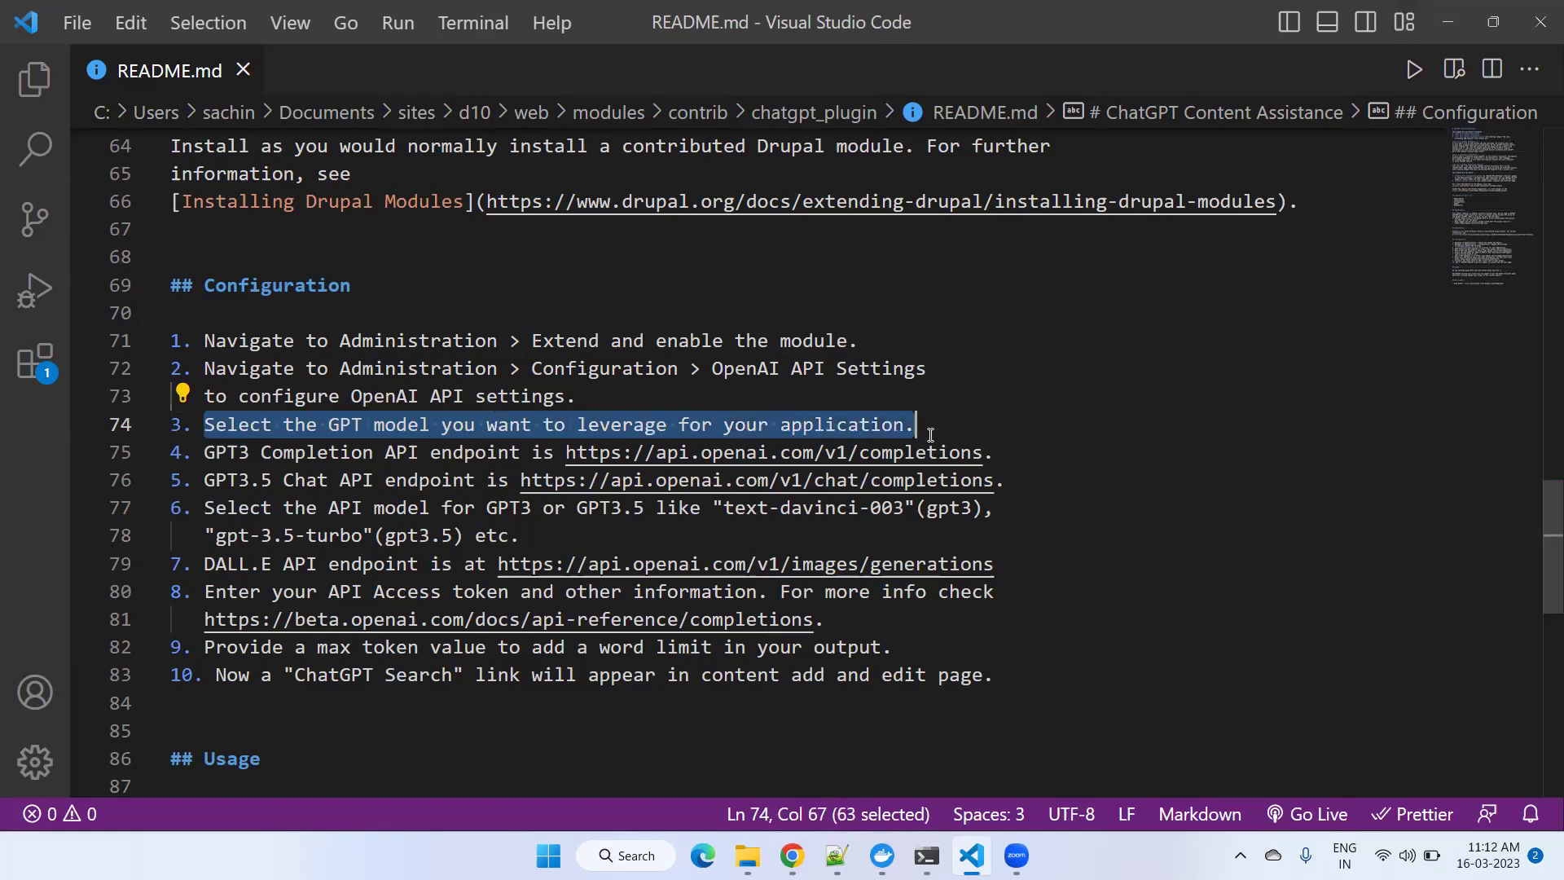
- Switch back to the browser and choose GPT 3 as the GPT model version in the OpenAI configuration form
click(792, 856)
scroll(166, 311, up, 5)
click(140, 405)
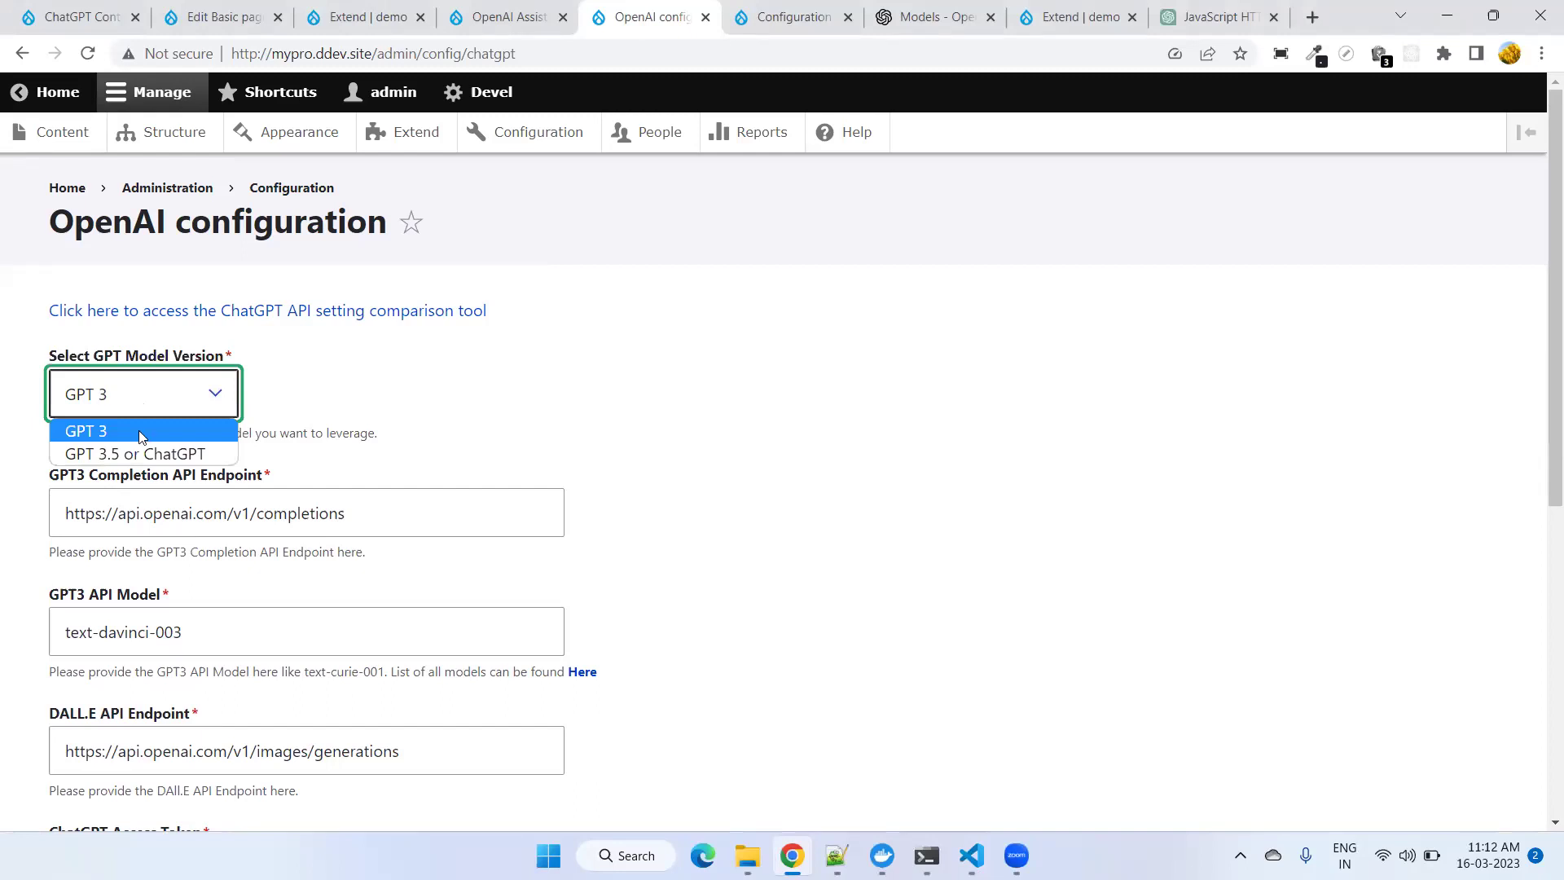
click(139, 432)
- Highlight the URL in the GPT3 Completion API Endpoint field to review it
scroll(176, 318, down, 1)
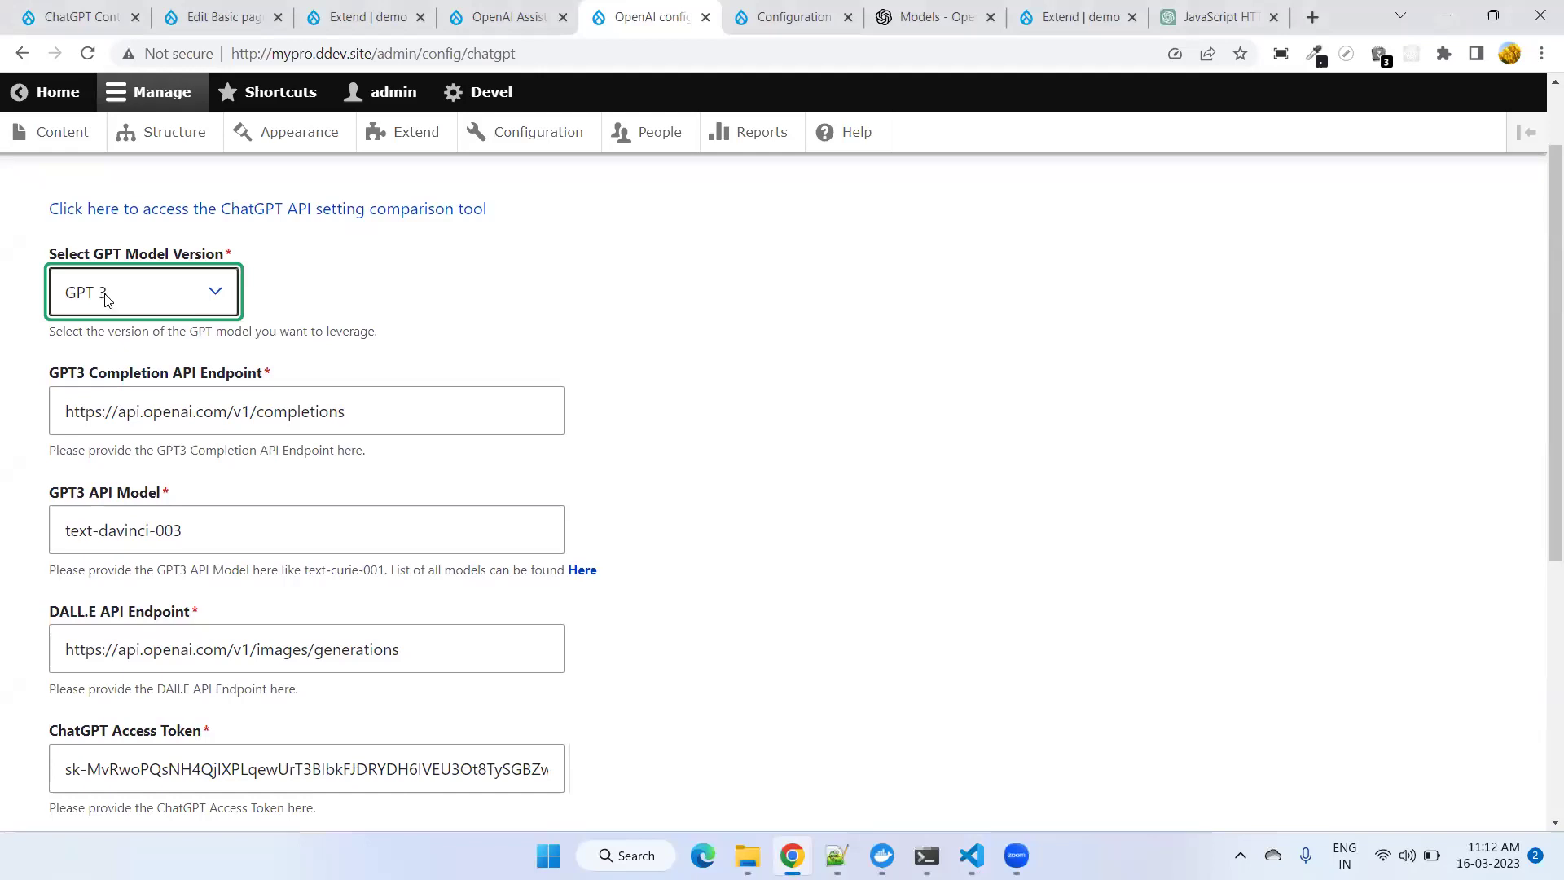
drag(65, 413, 395, 412)
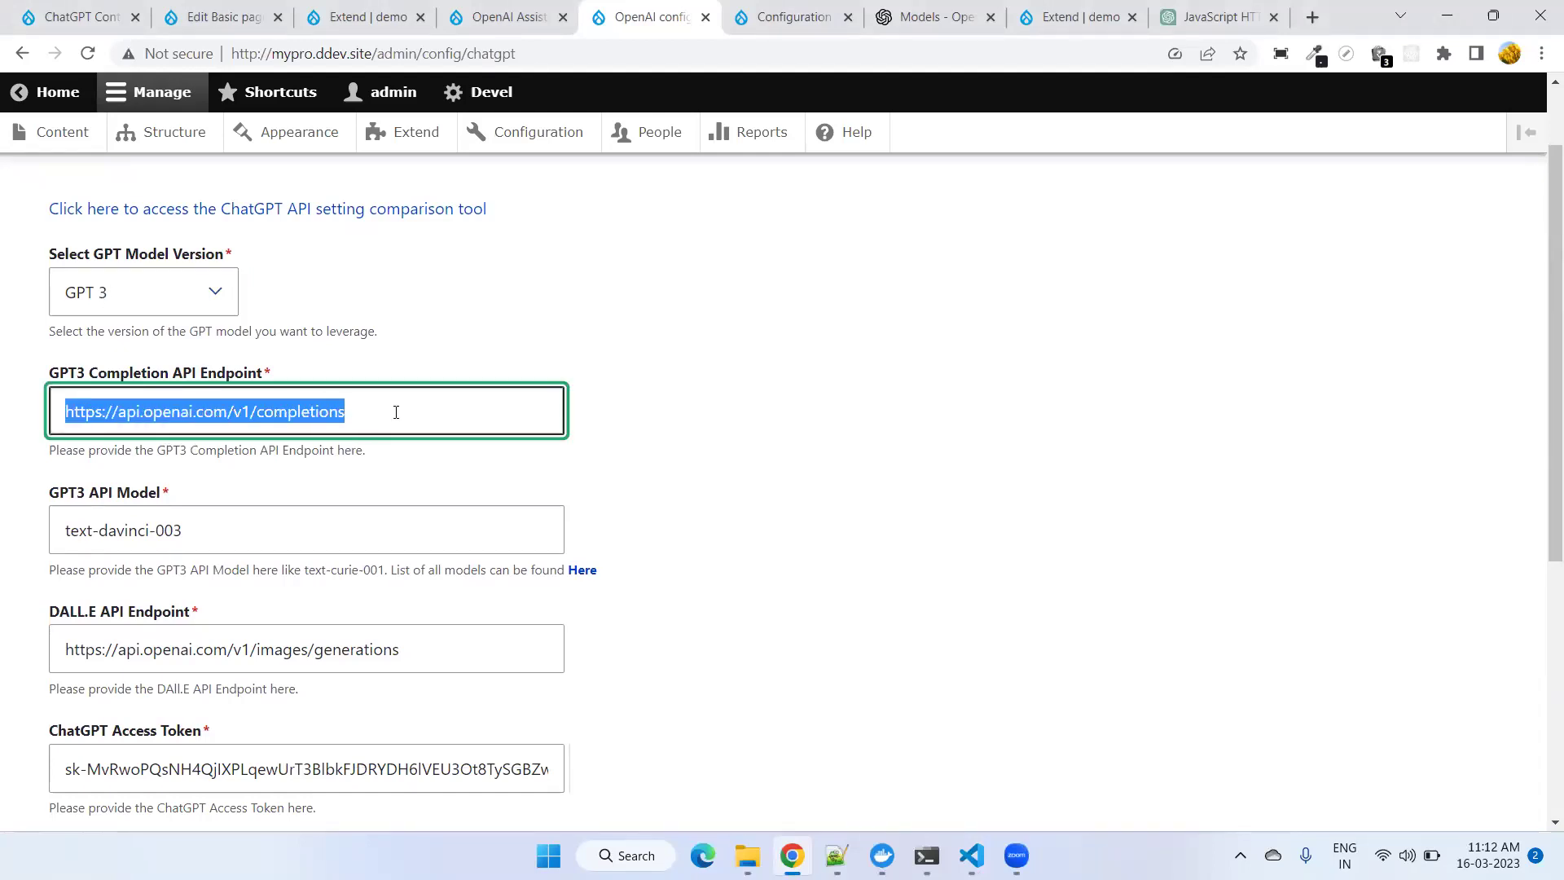
click(68, 407)
drag(92, 411, 488, 408)
- Open the linked list of all models in a new tab and examine the GPT-3 models table, highlighting the text-curie-001 entry
scroll(488, 408, down, 2)
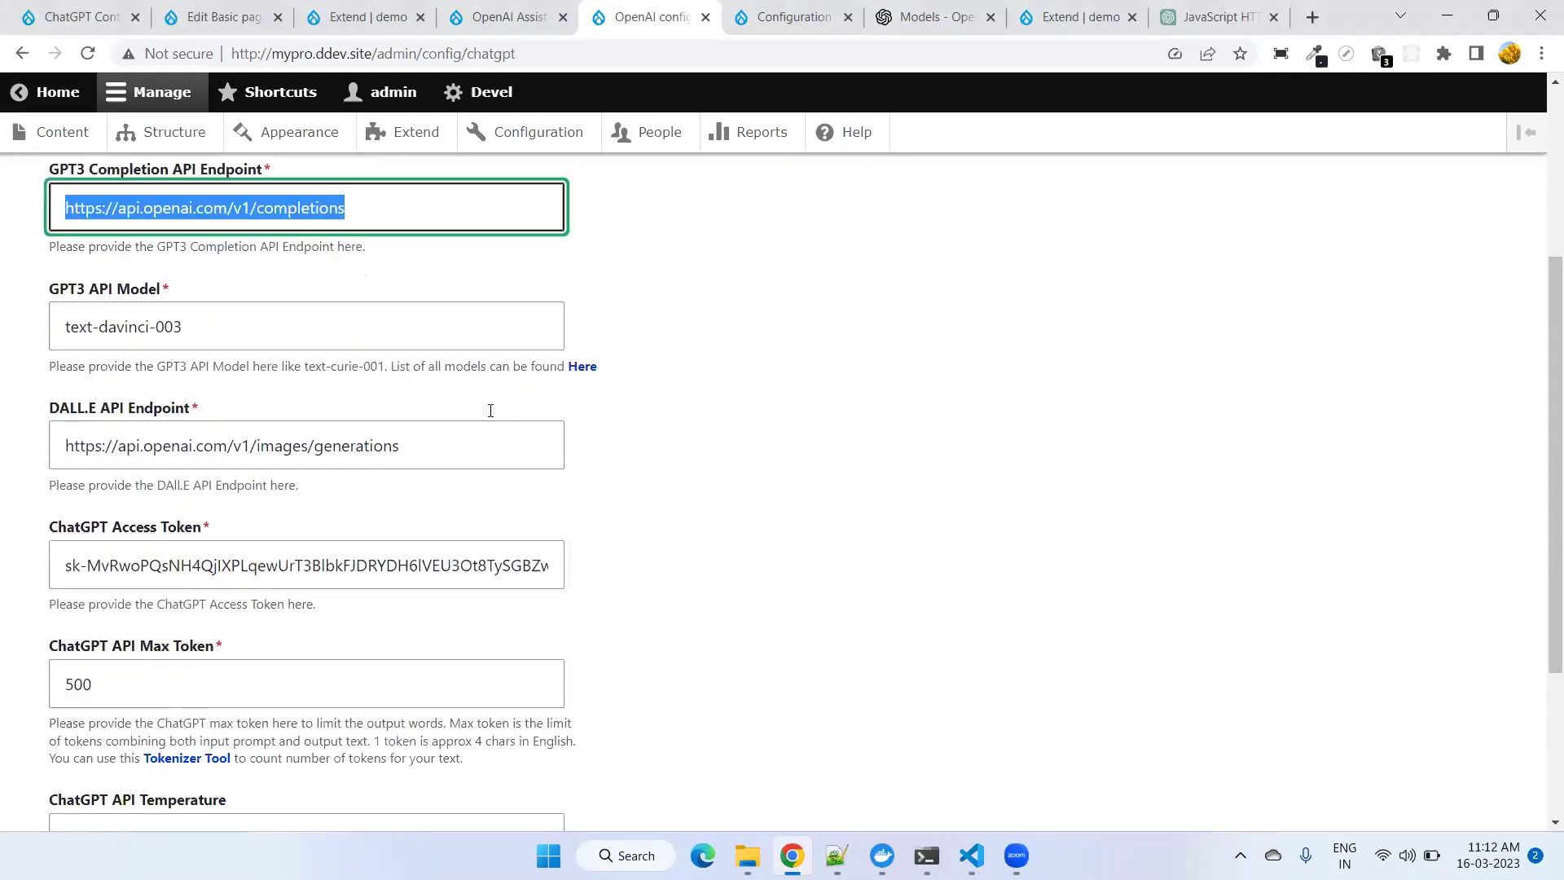
right_click(581, 368)
click(605, 390)
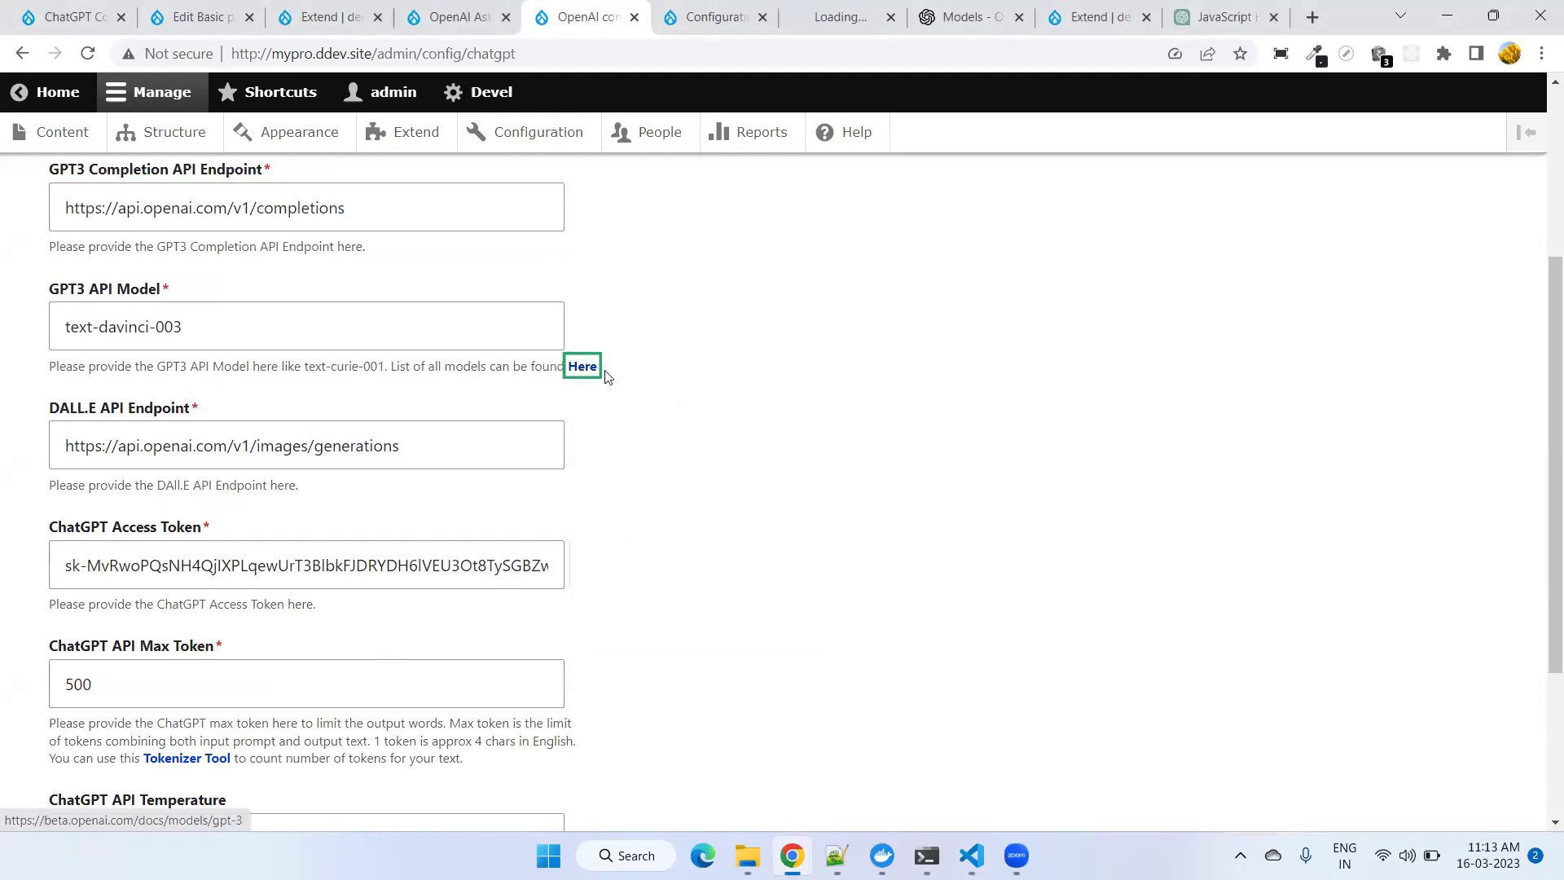
click(827, 6)
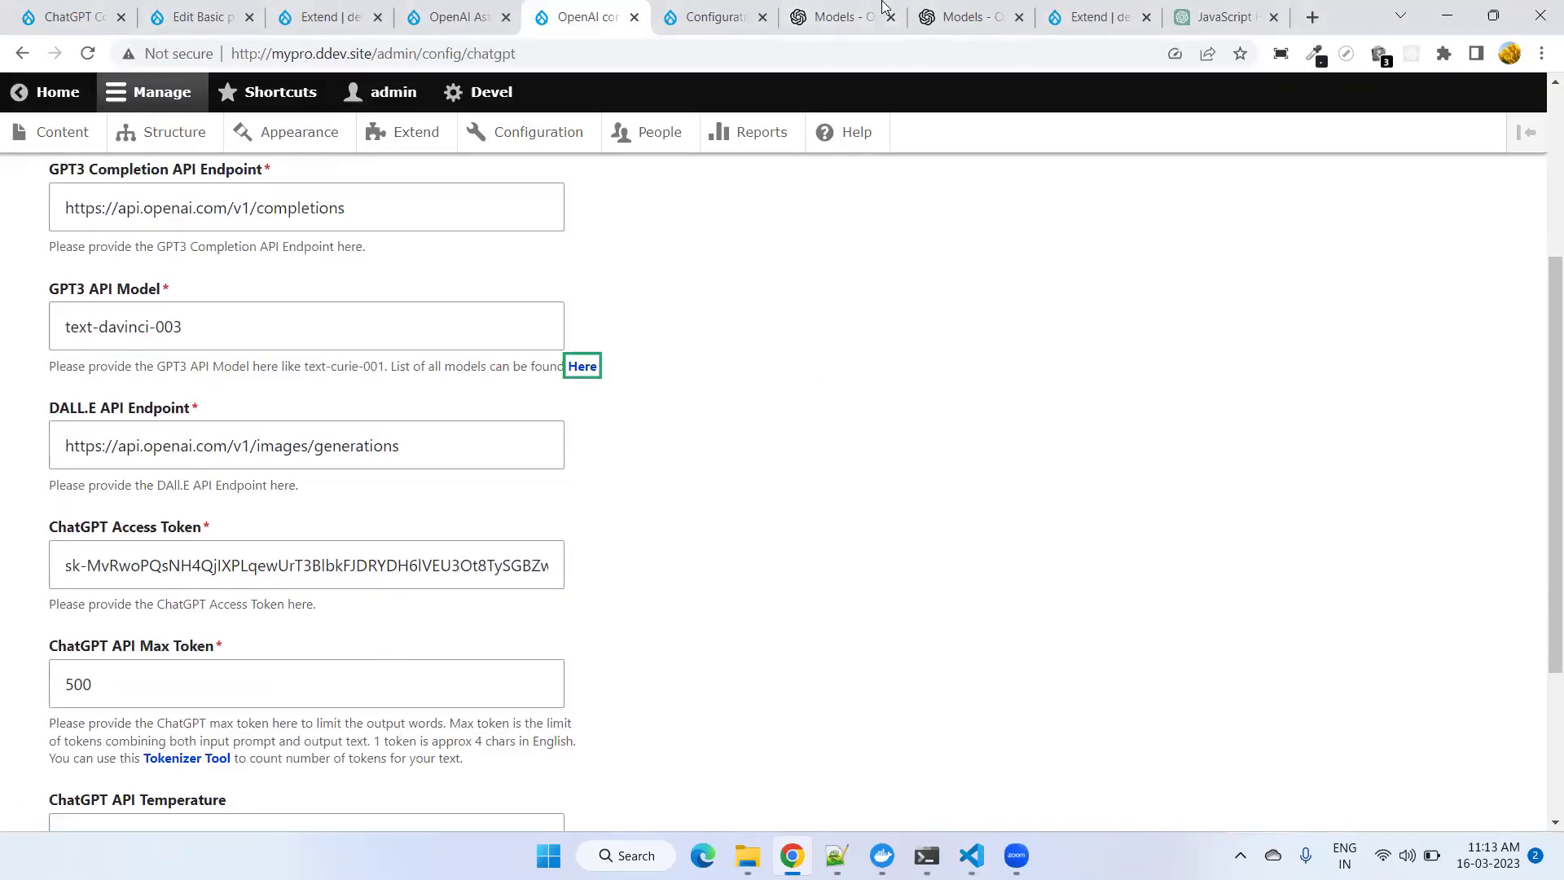
scroll(697, 547, up, 3)
scroll(488, 472, down, 2)
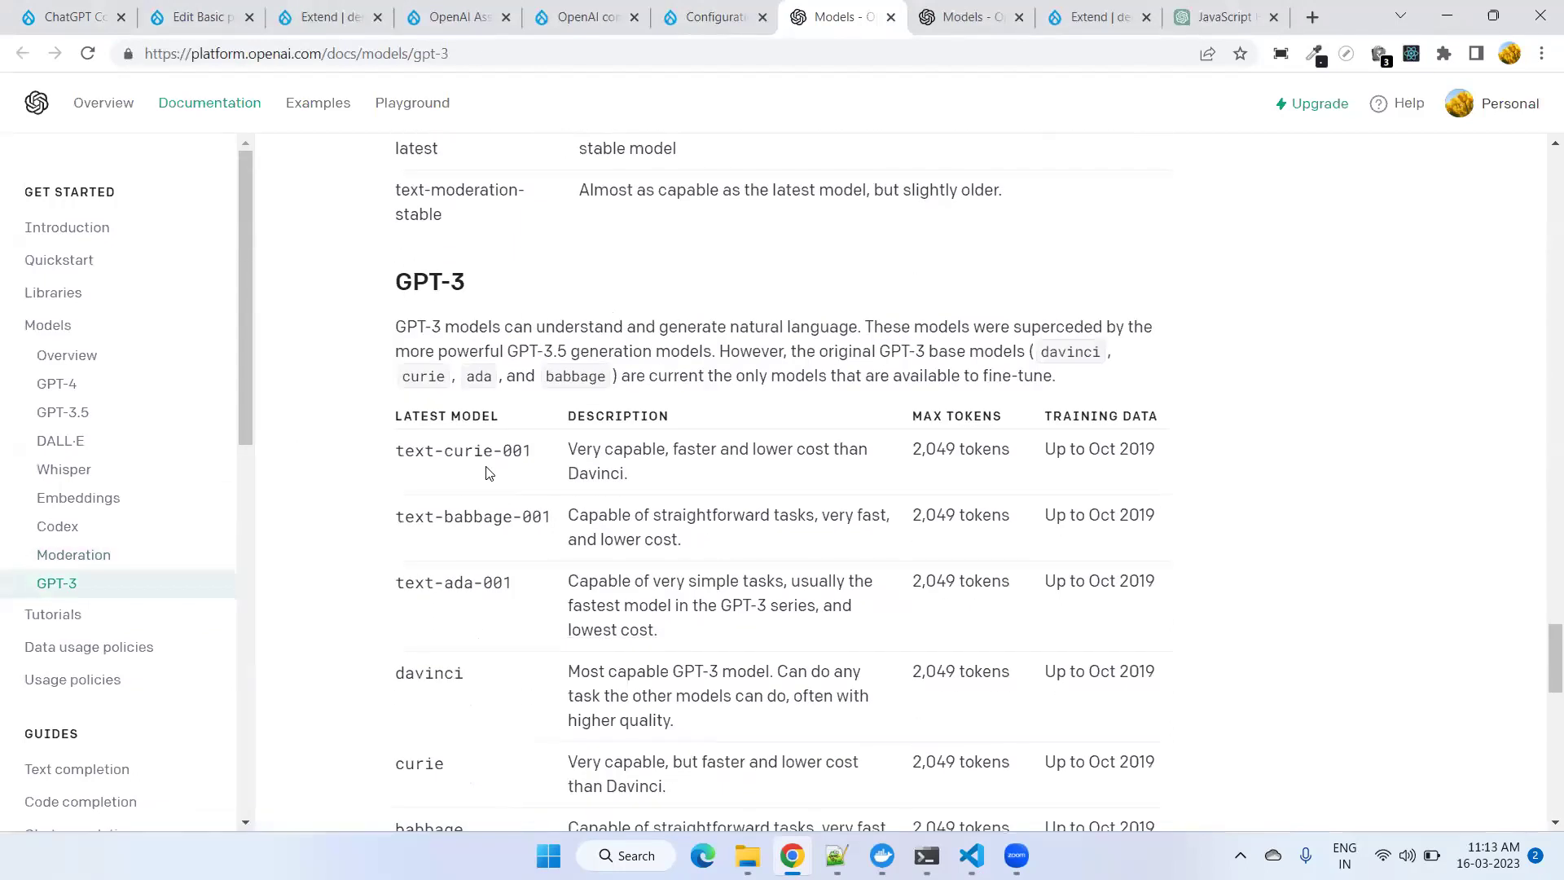
drag(526, 452, 394, 413)
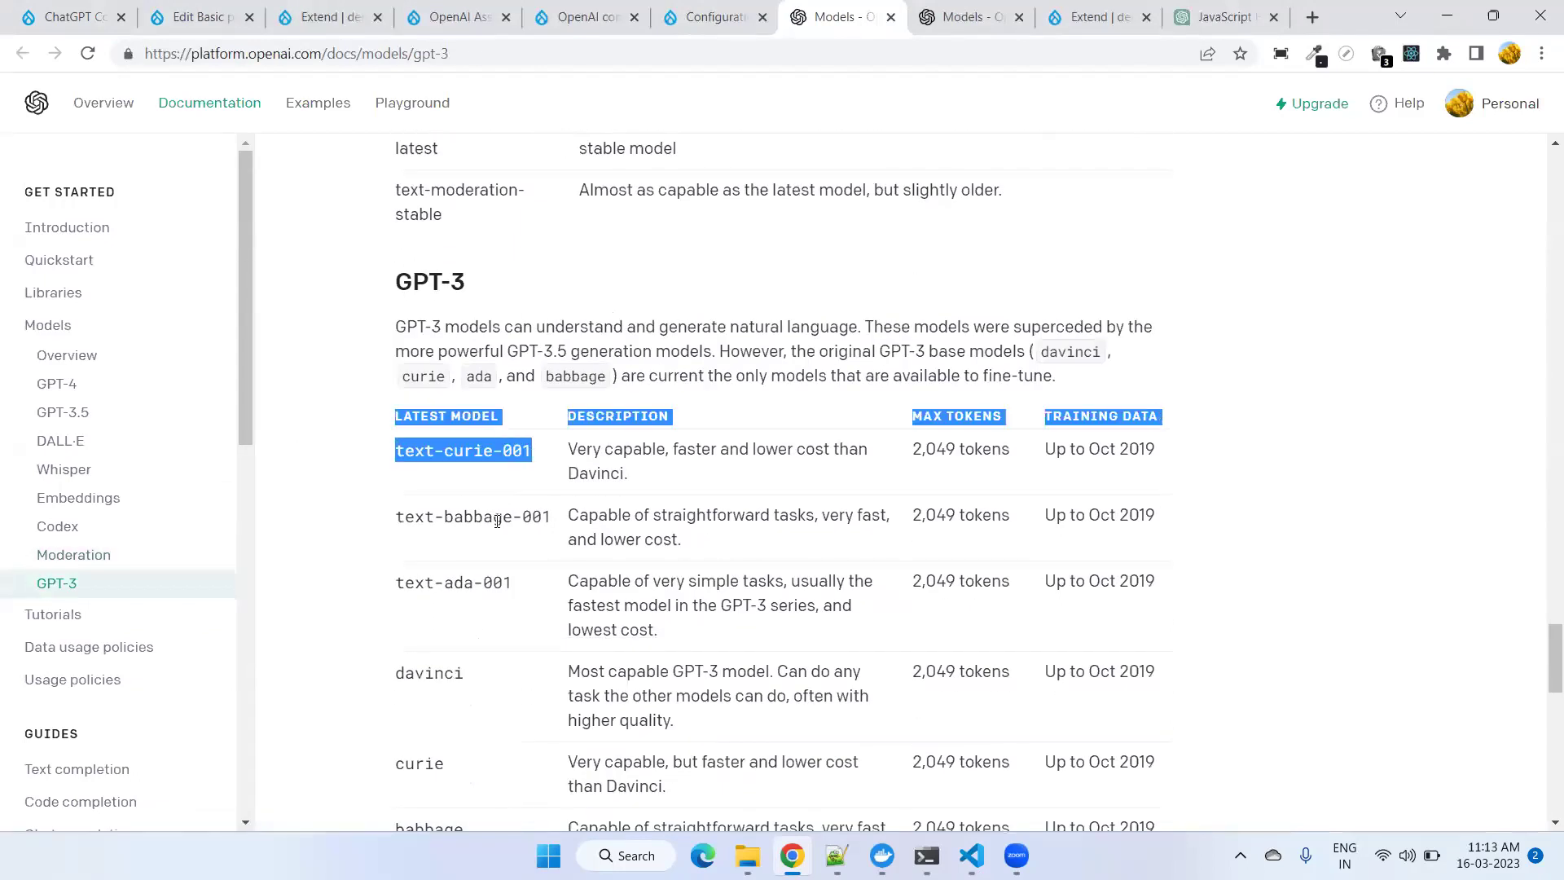
- Return to the OpenAI configuration page and highlight the value in the GPT3 API Model field
click(680, 29)
click(612, 18)
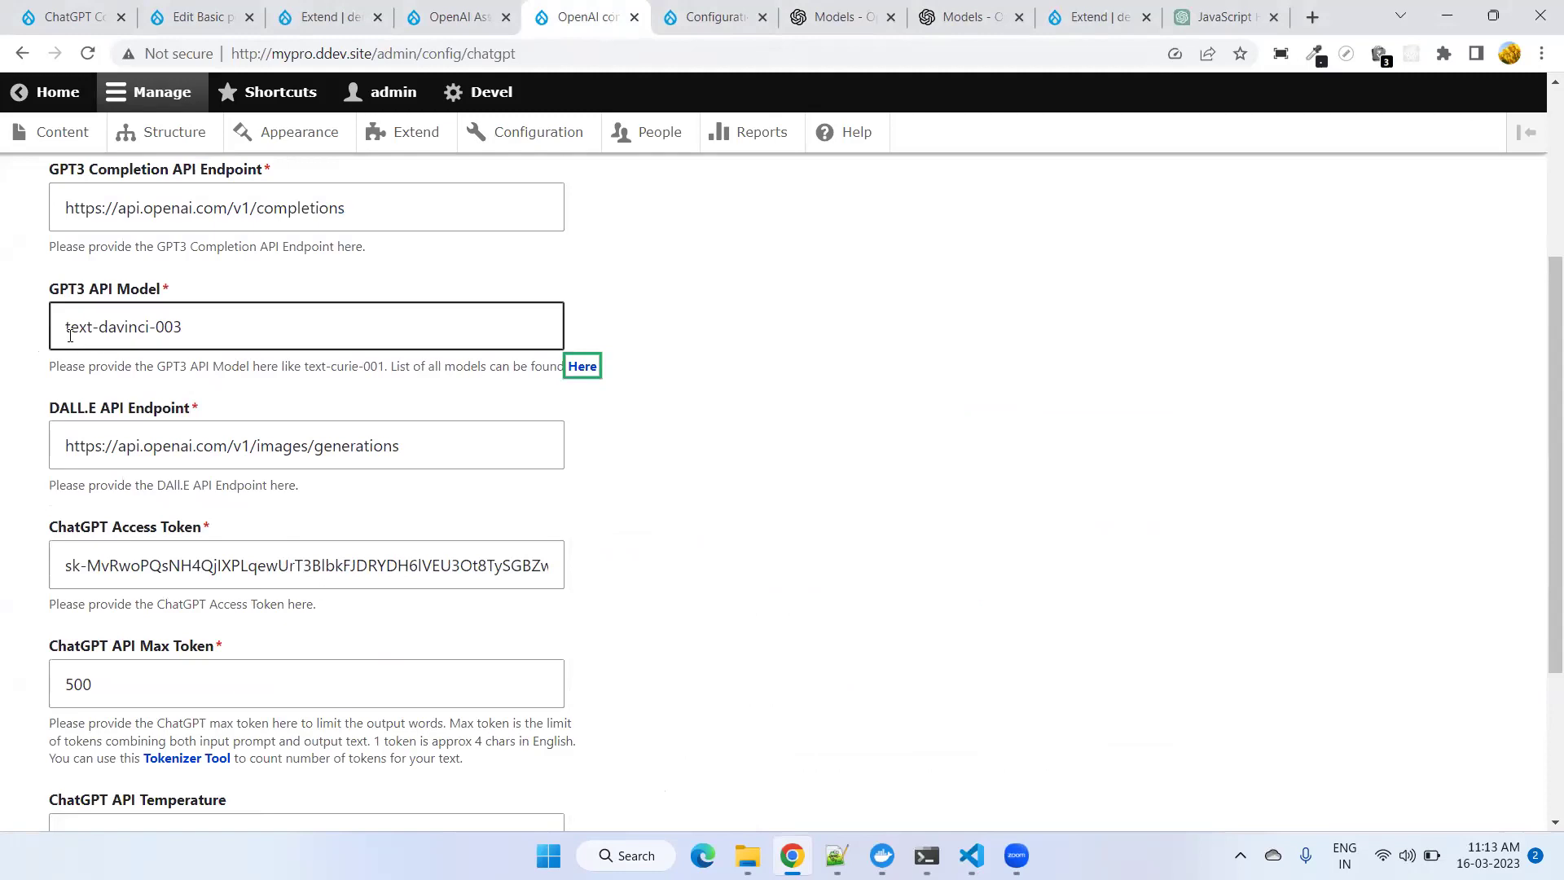
triple_click(305, 321)
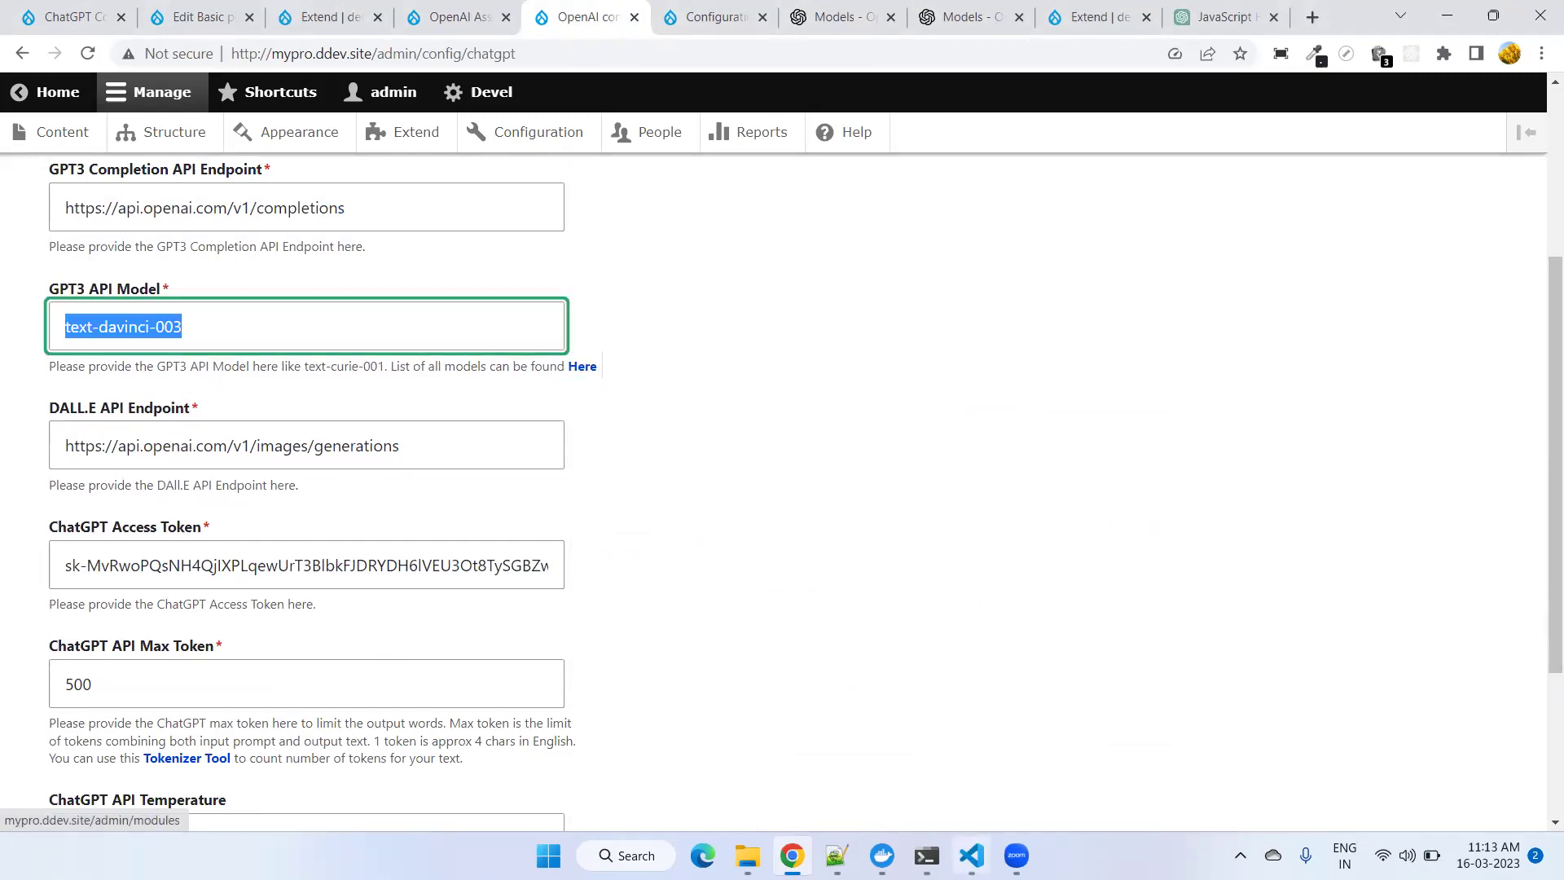
- Highlight the DALL.E API endpoint step in README.md's Configuration section, then return to the OpenAI configuration form in the browser
click(972, 854)
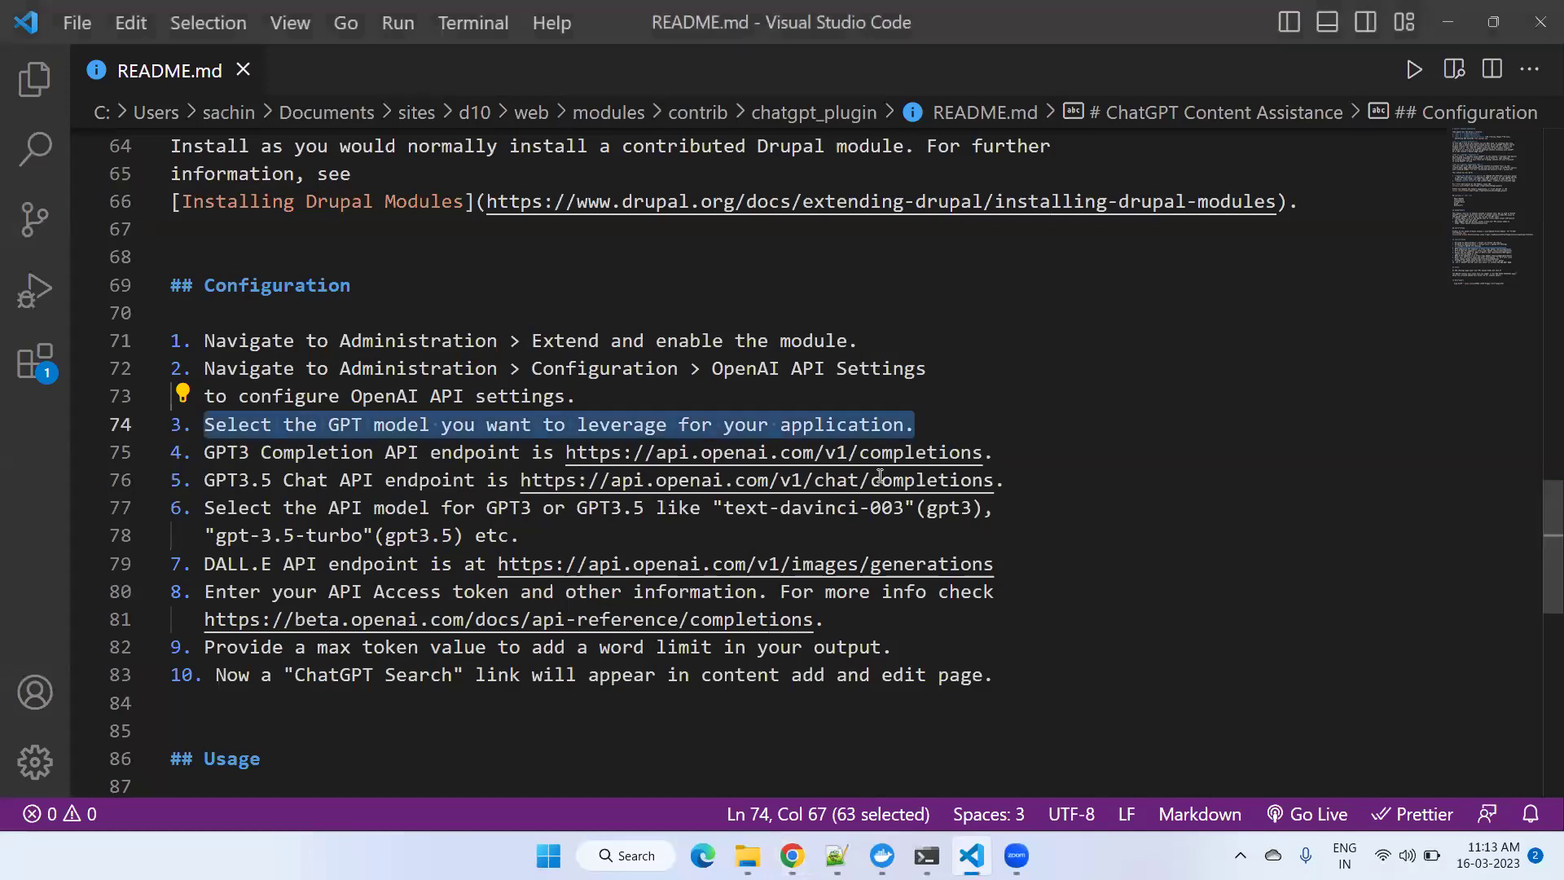
click(1178, 449)
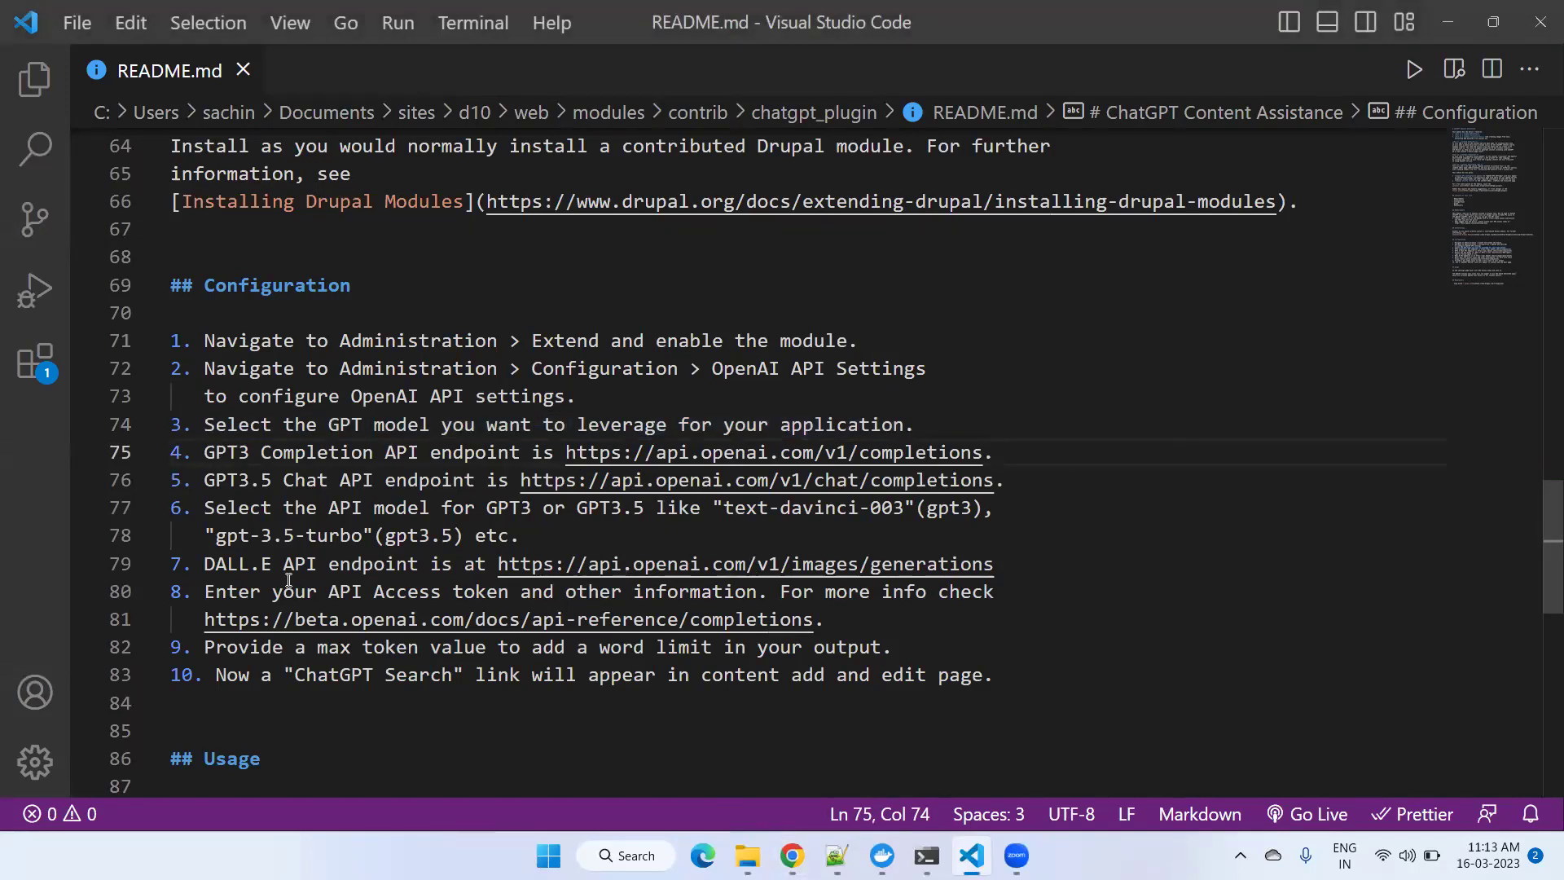
drag(203, 563, 994, 563)
key(alt+Tab)
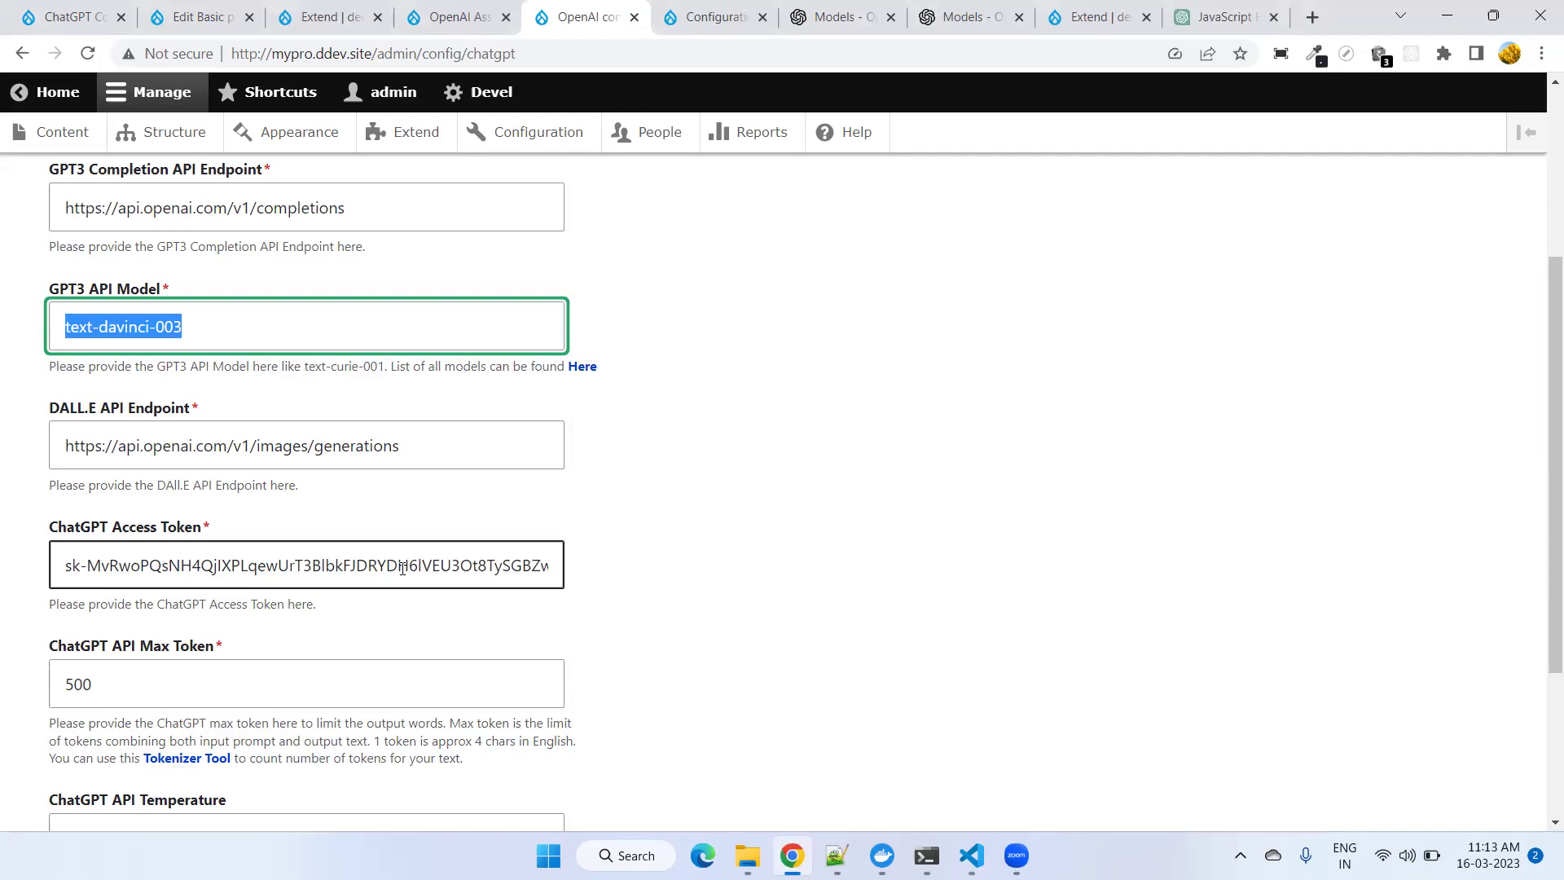
- Switch to README.md and highlight the API access token URL in its Requirements section
key(alt+Tab)
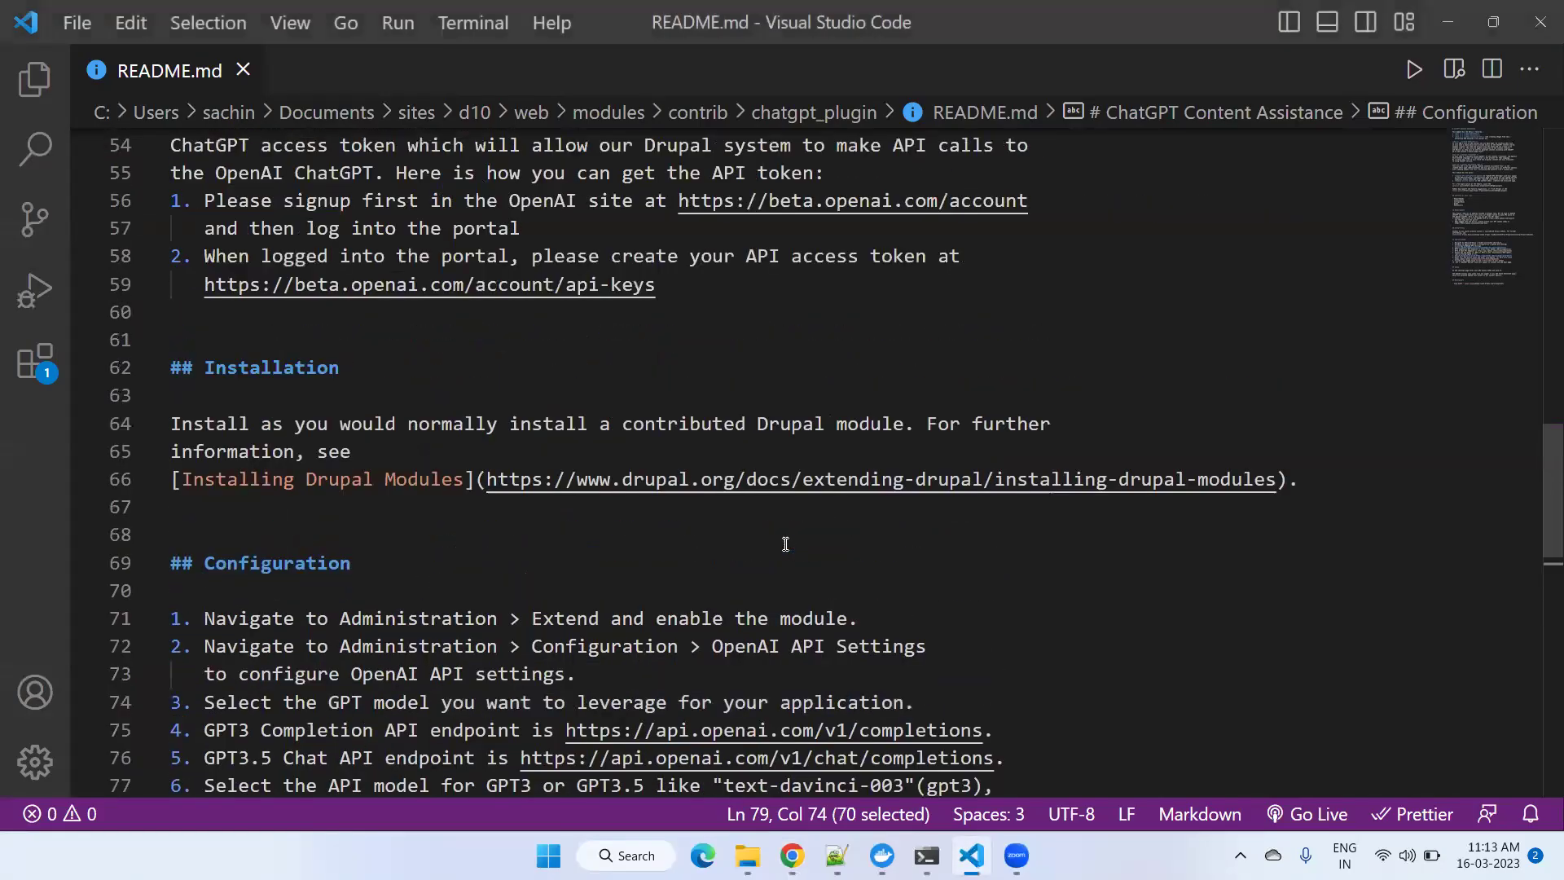
scroll(785, 545, up, 5)
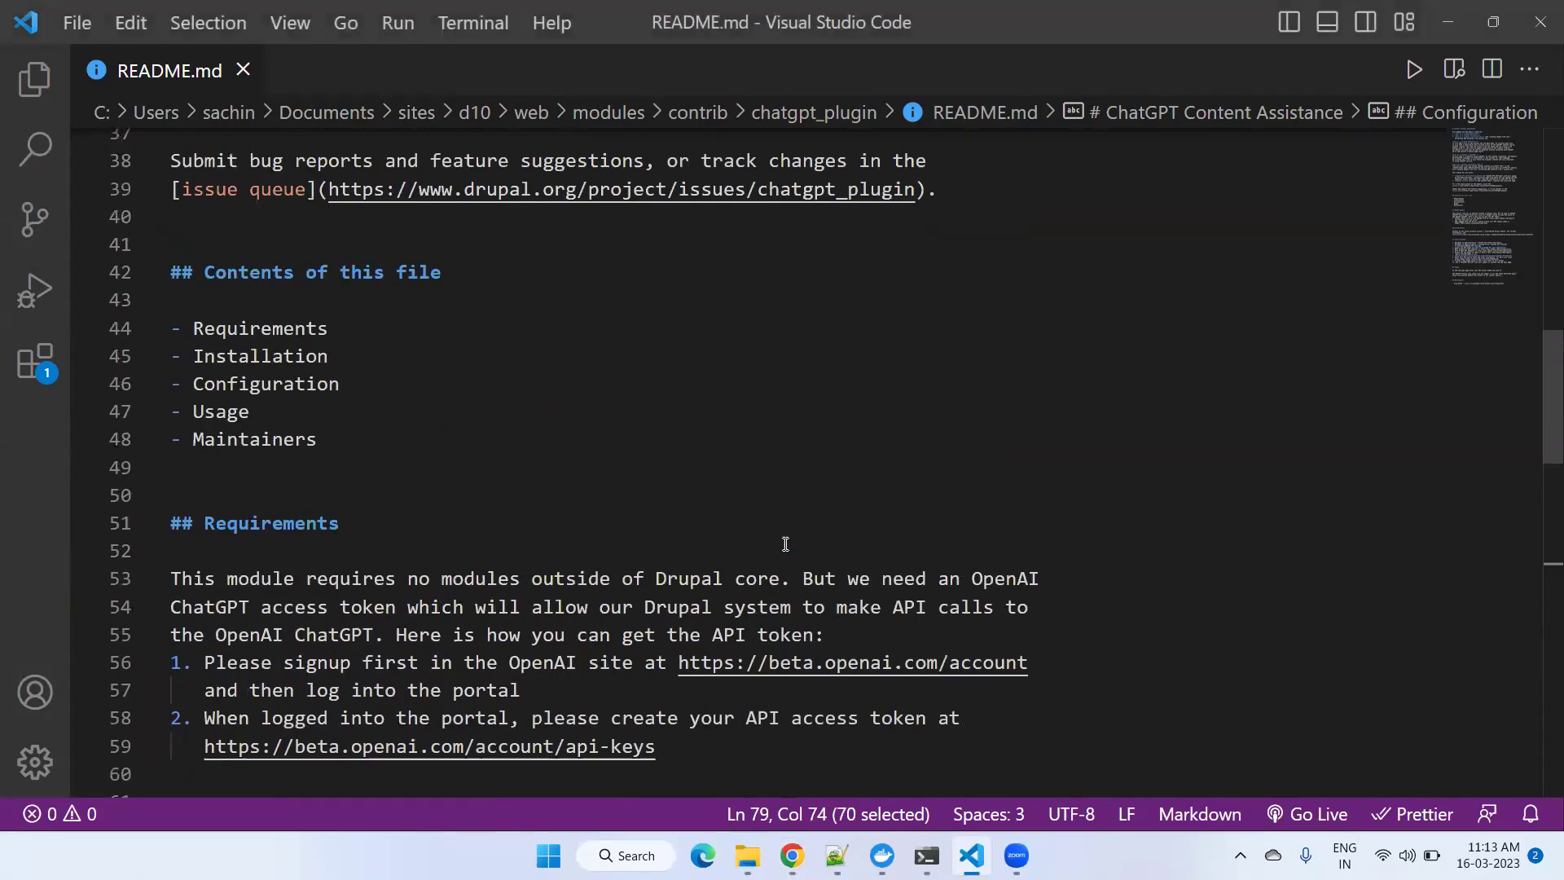
scroll(786, 544, down, 2)
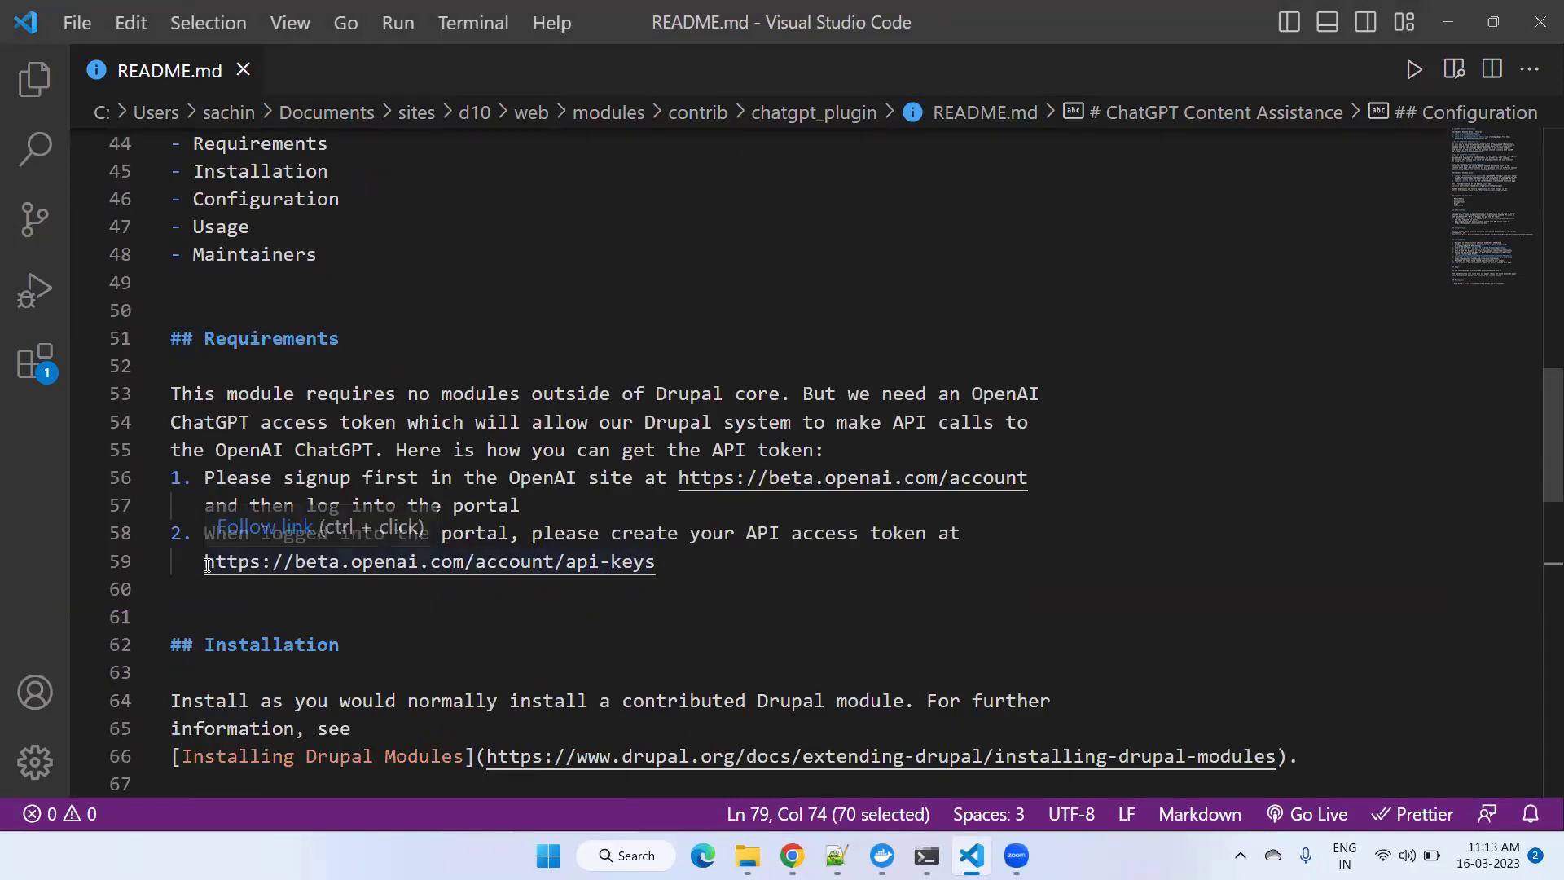
drag(210, 566, 666, 565)
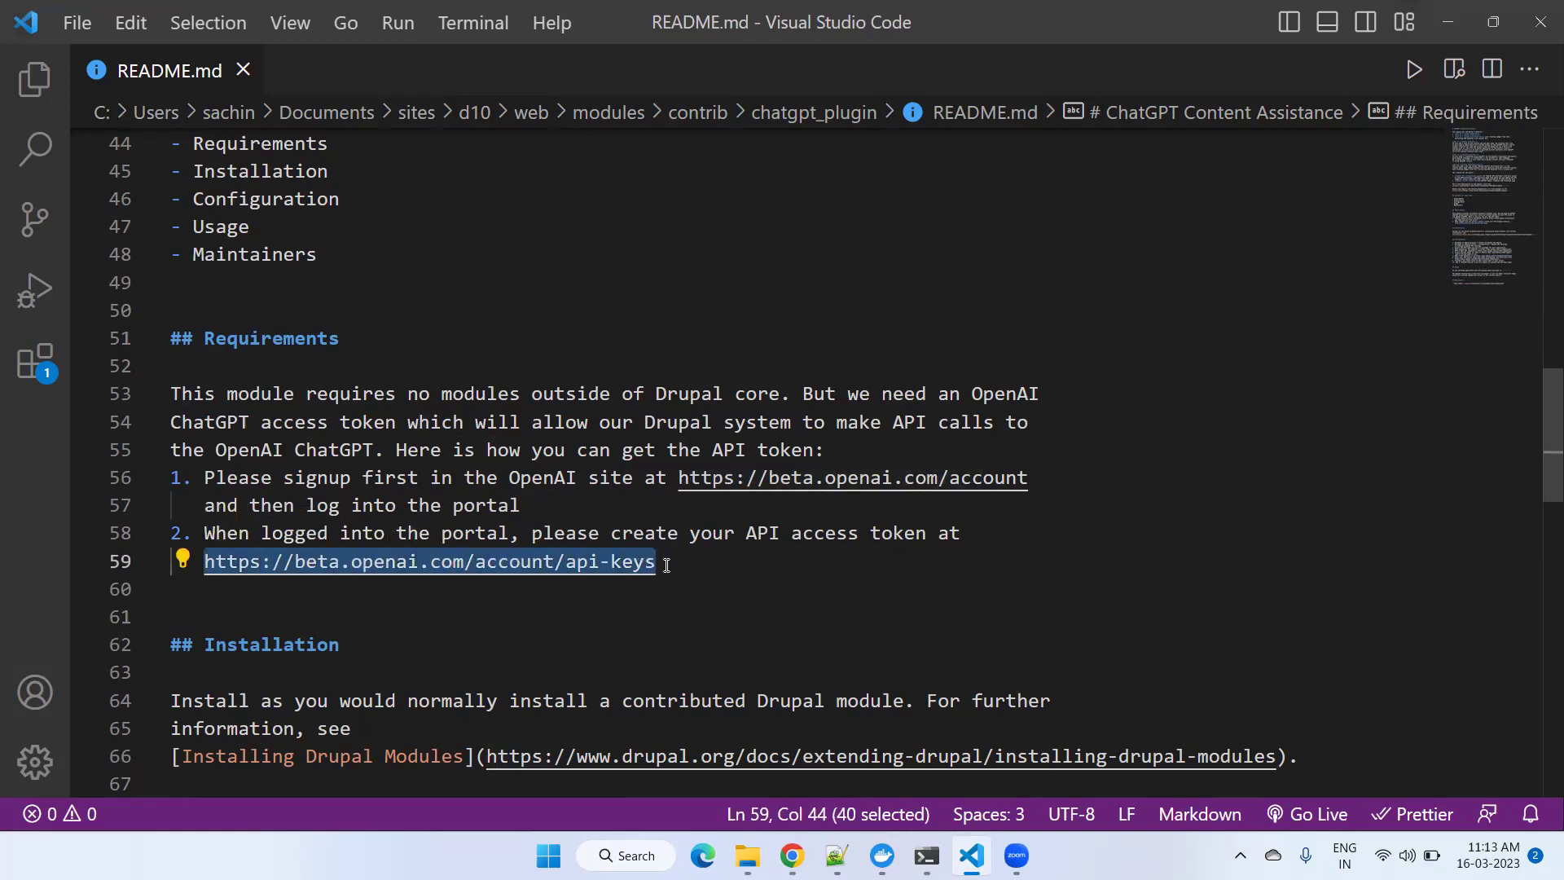
click(698, 600)
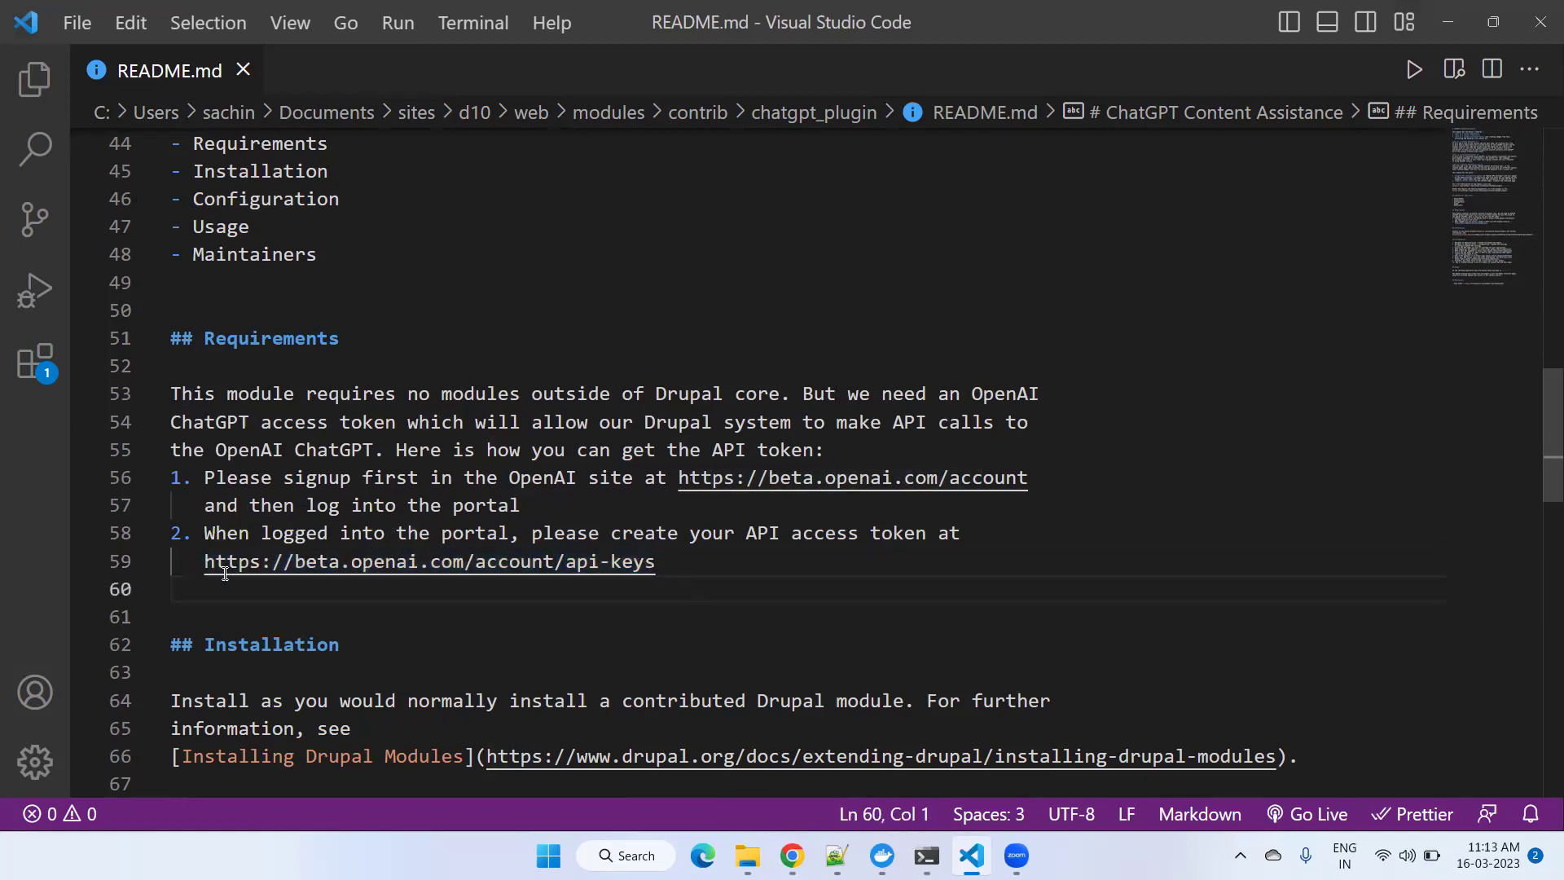
- Return to the OpenAI configuration form in the browser and review the access token, max token and temperature fields
click(792, 855)
scroll(377, 541, down, 3)
scroll(400, 555, up, 2)
scroll(399, 555, up, 2)
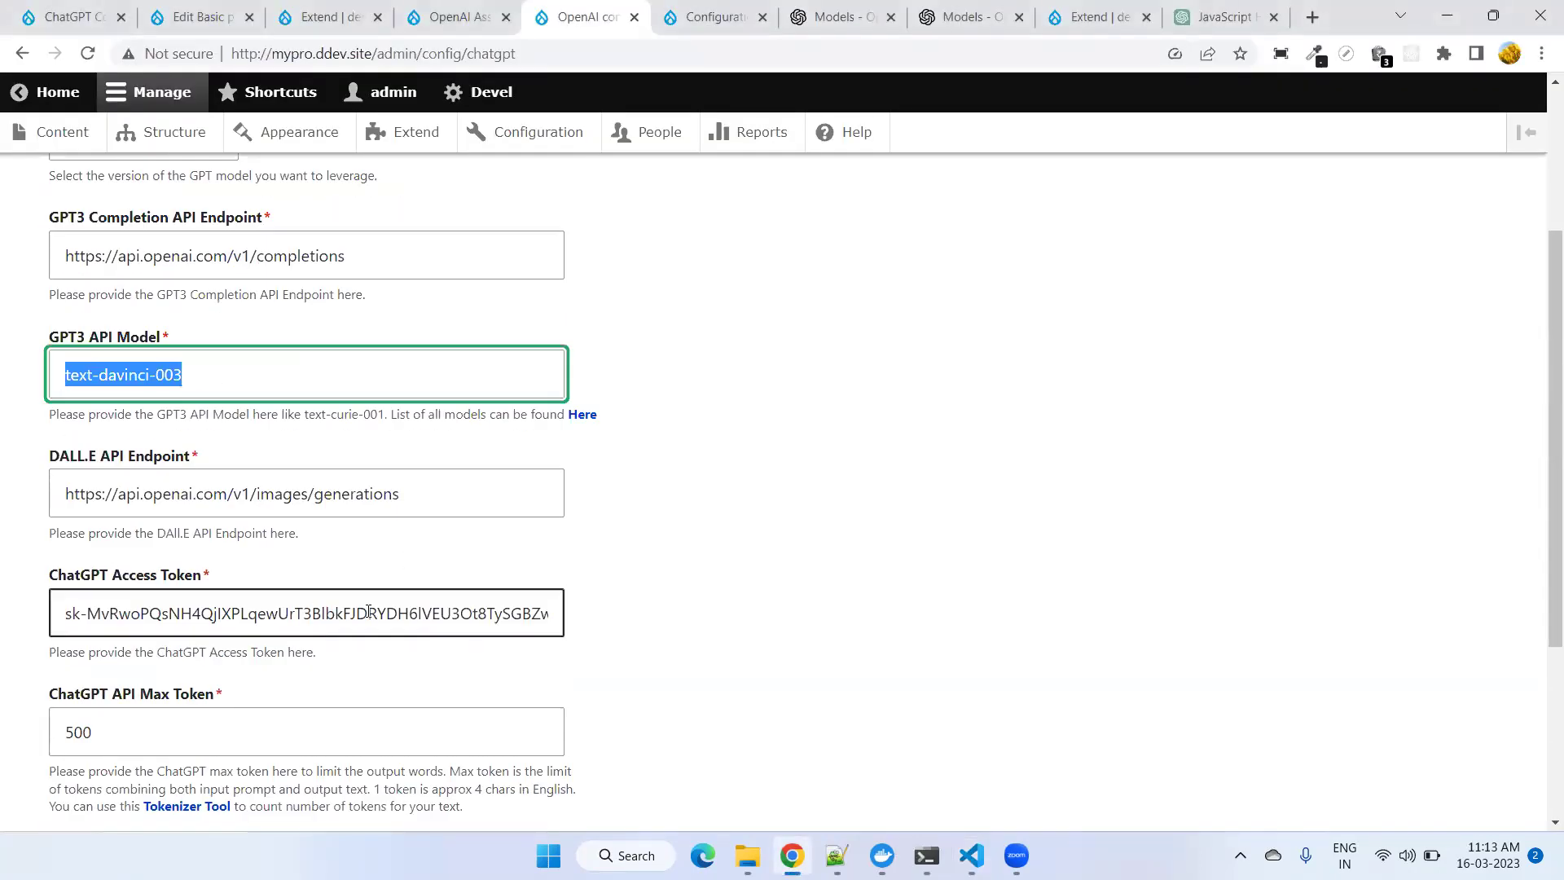
scroll(369, 611, down, 2)
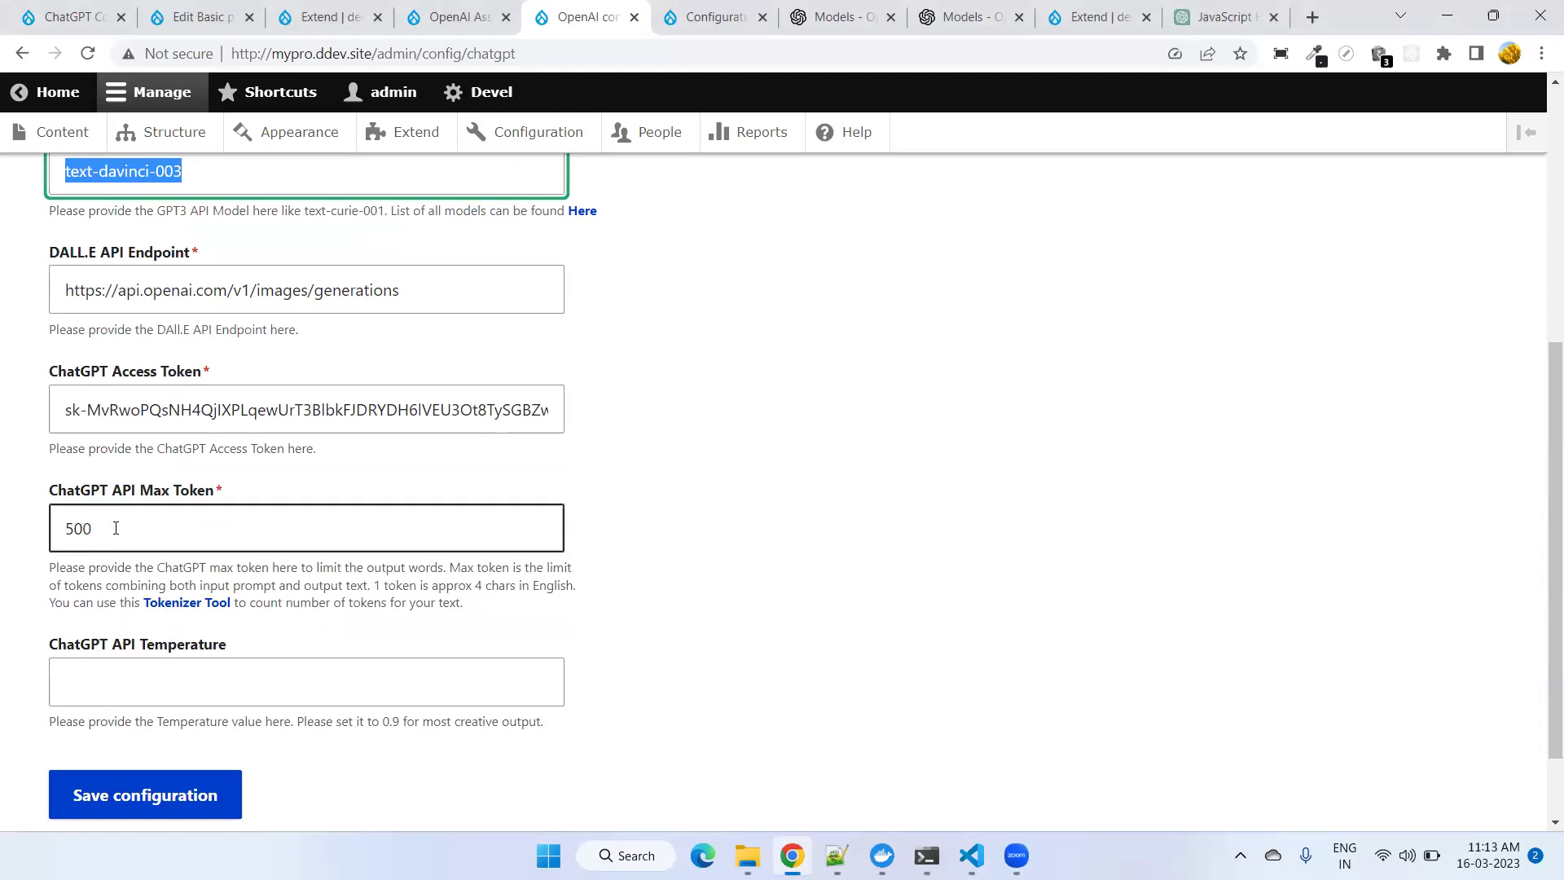
scroll(155, 672, down, 2)
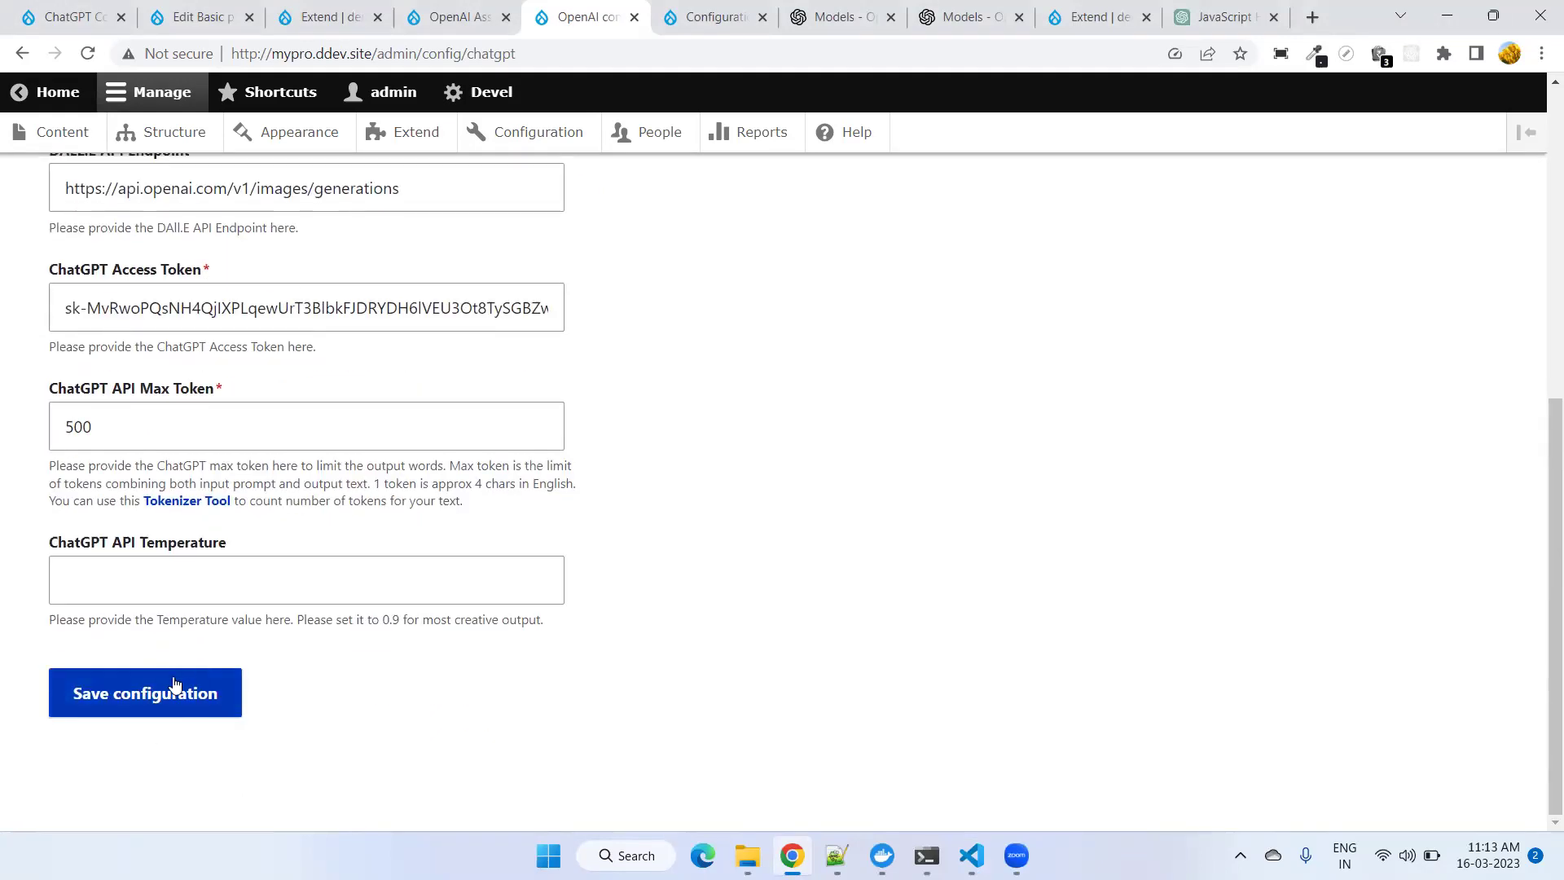
scroll(848, 644, up, 2)
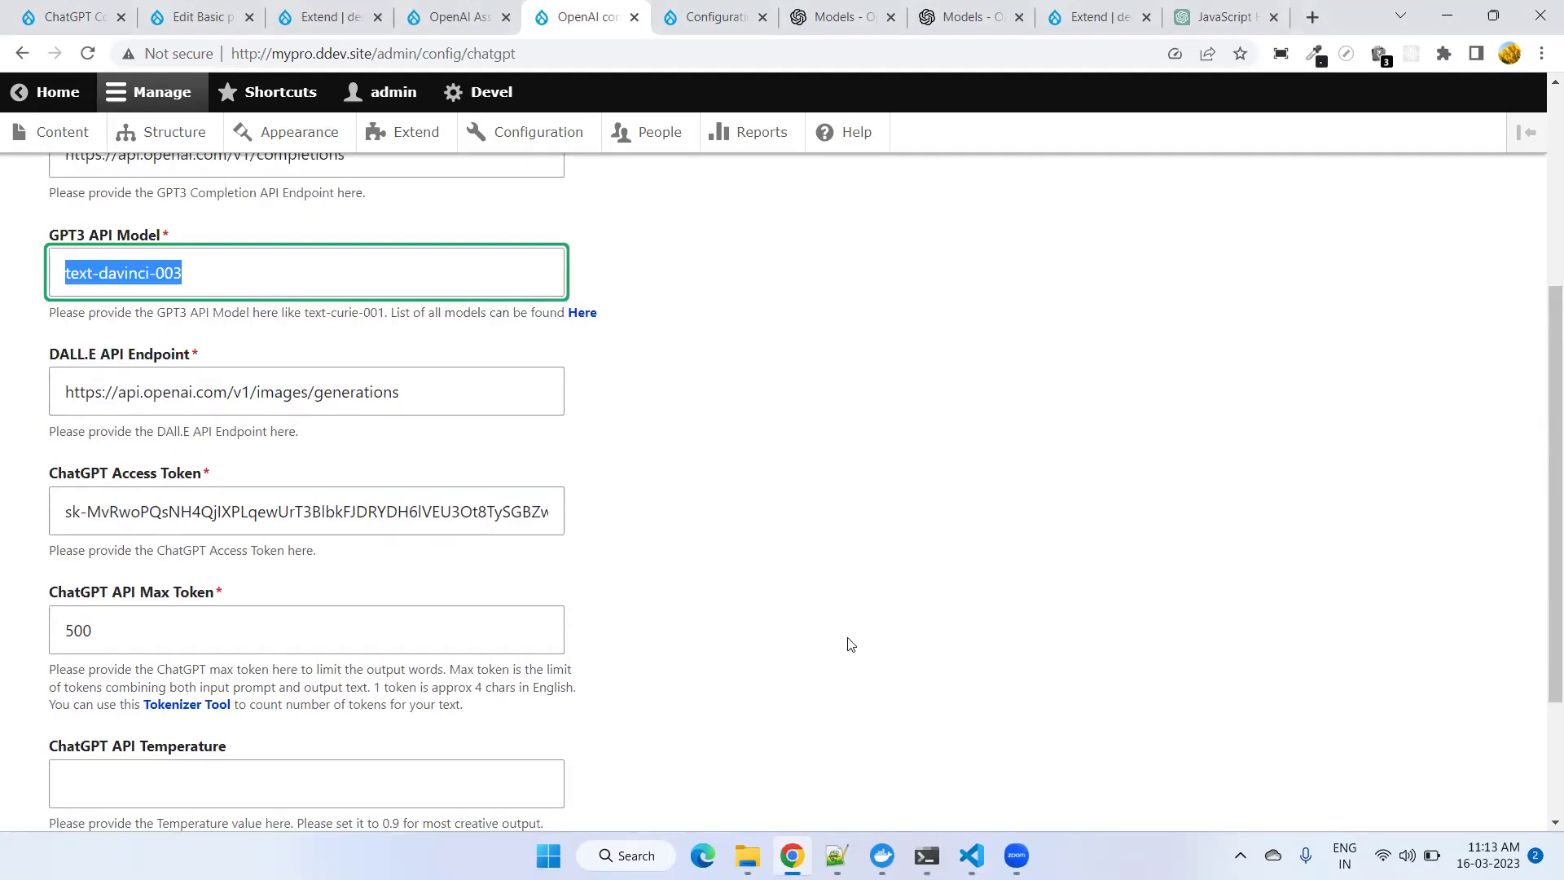
scroll(851, 644, up, 4)
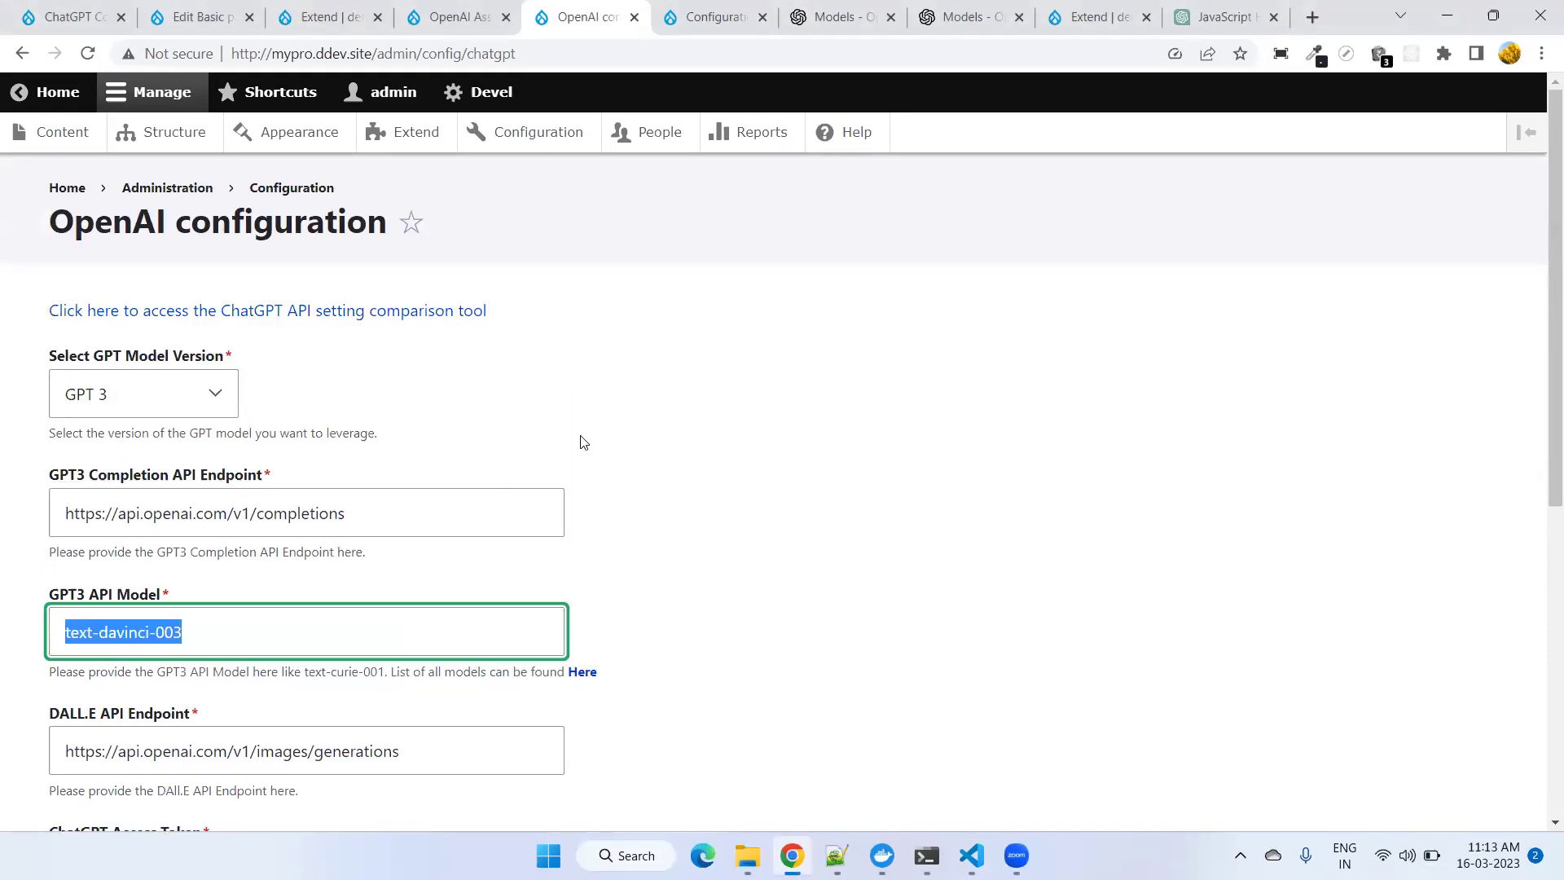
- Look through the site's Configuration page and search it for "open" to locate the OpenAI API Settings entry
key(ctrl+Tab)
scroll(511, 544, down, 10)
scroll(511, 544, down, 4)
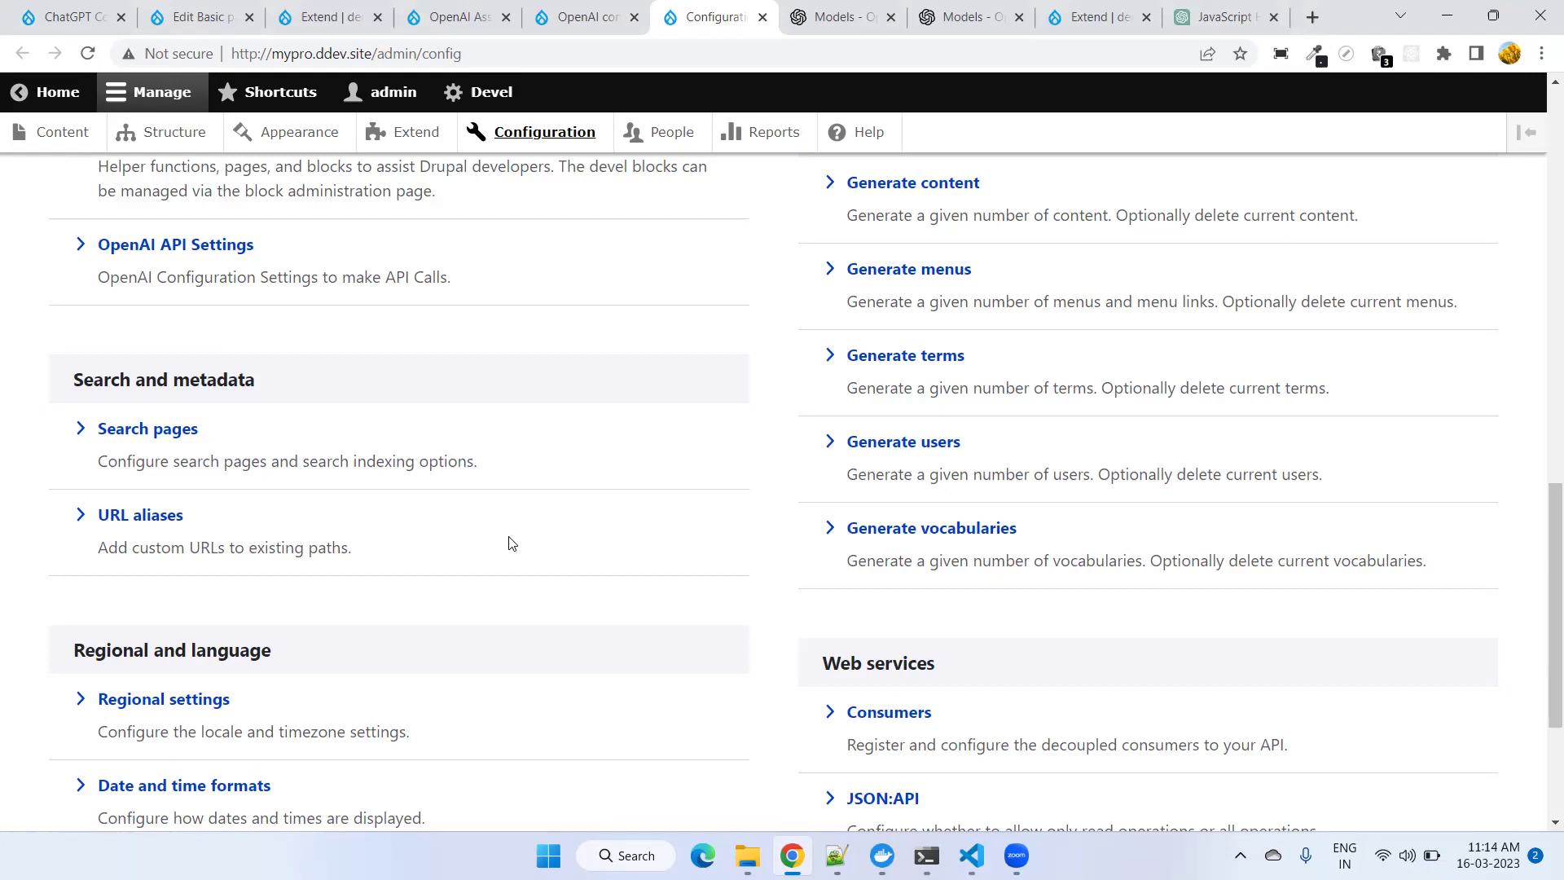
scroll(512, 543, down, 3)
scroll(898, 637, up, 2)
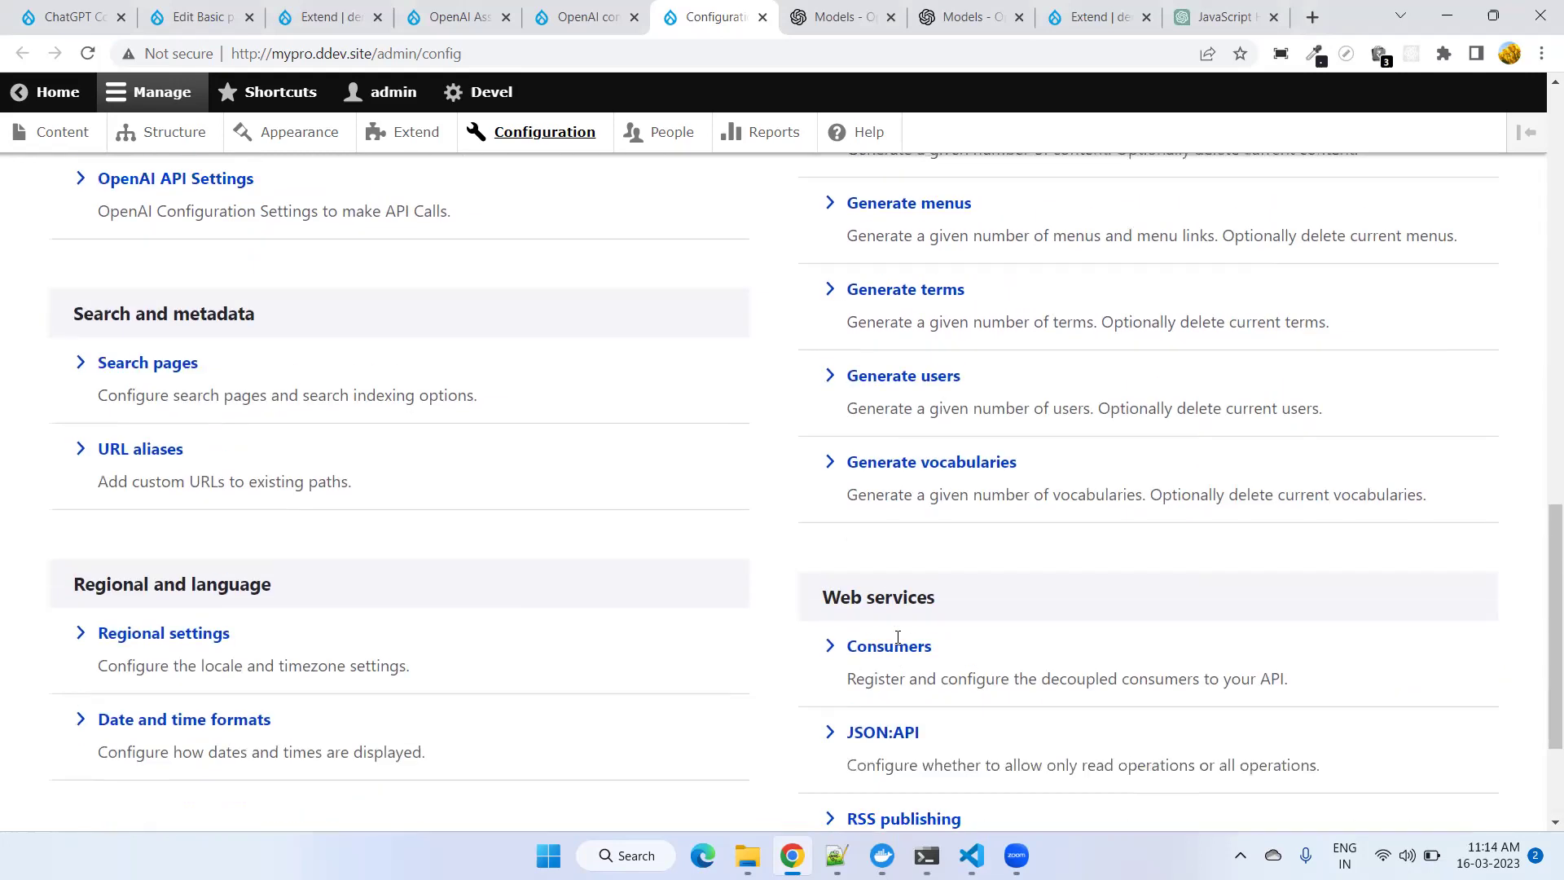
scroll(898, 644, up, 2)
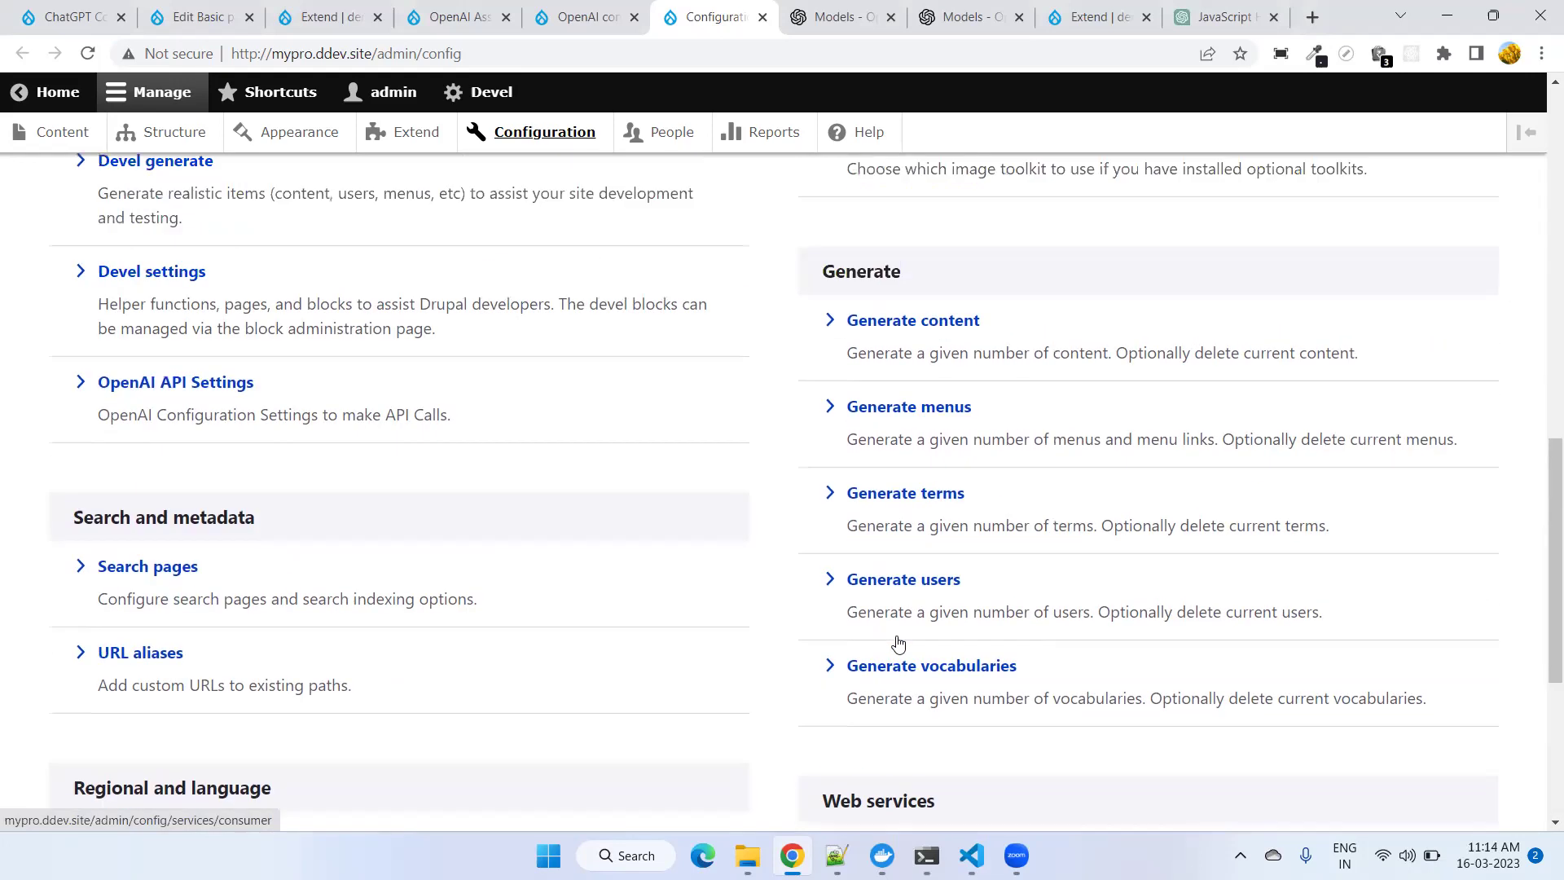
scroll(900, 663, up, 3)
scroll(664, 646, up, 2)
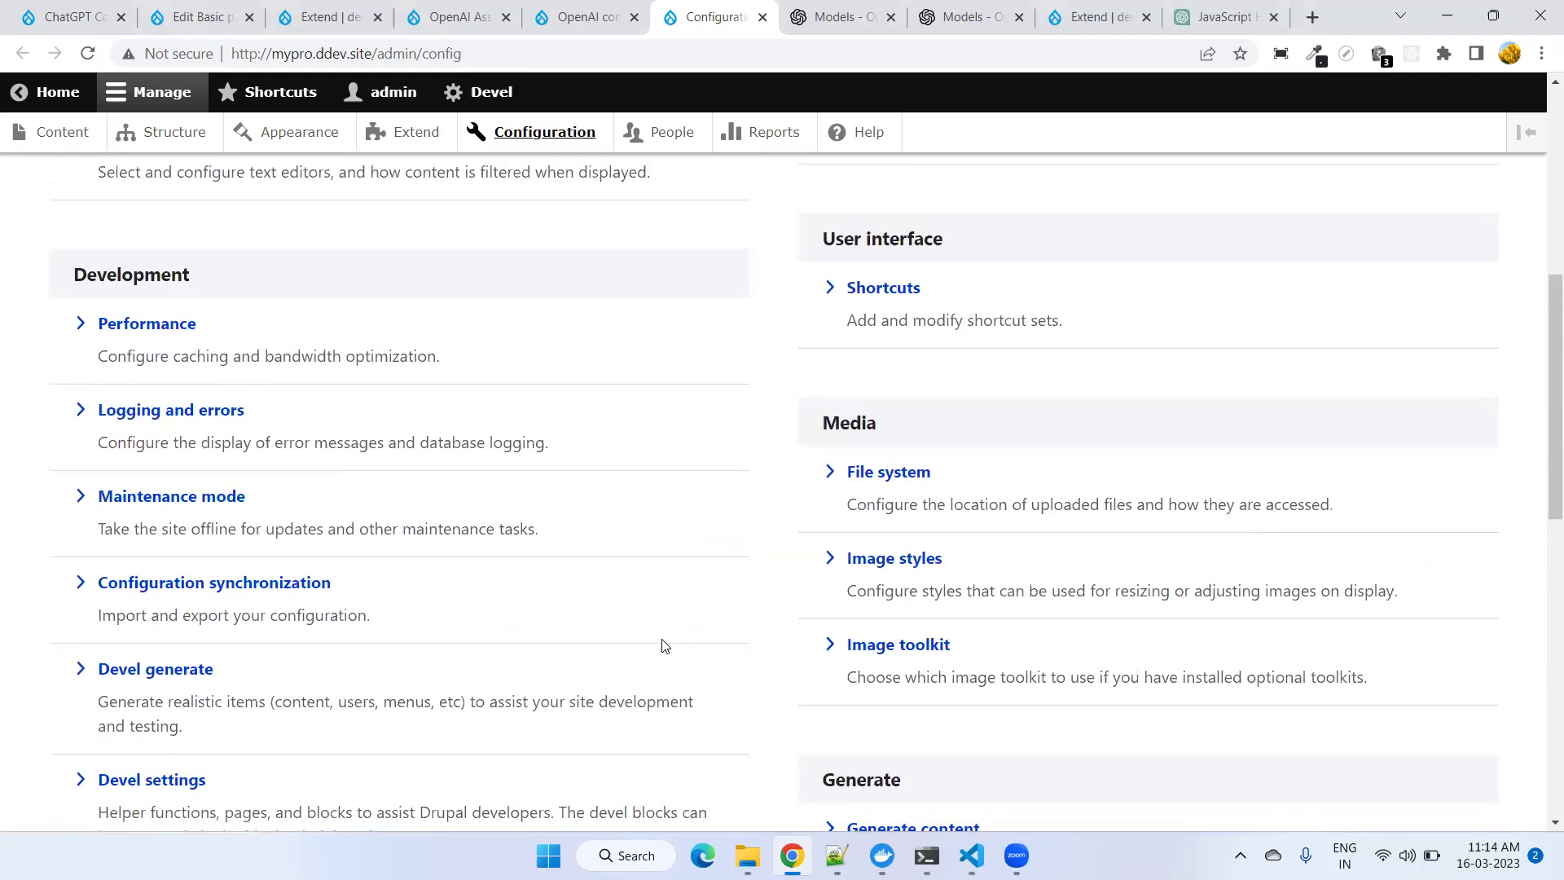
key(ctrl+f)
text(open)
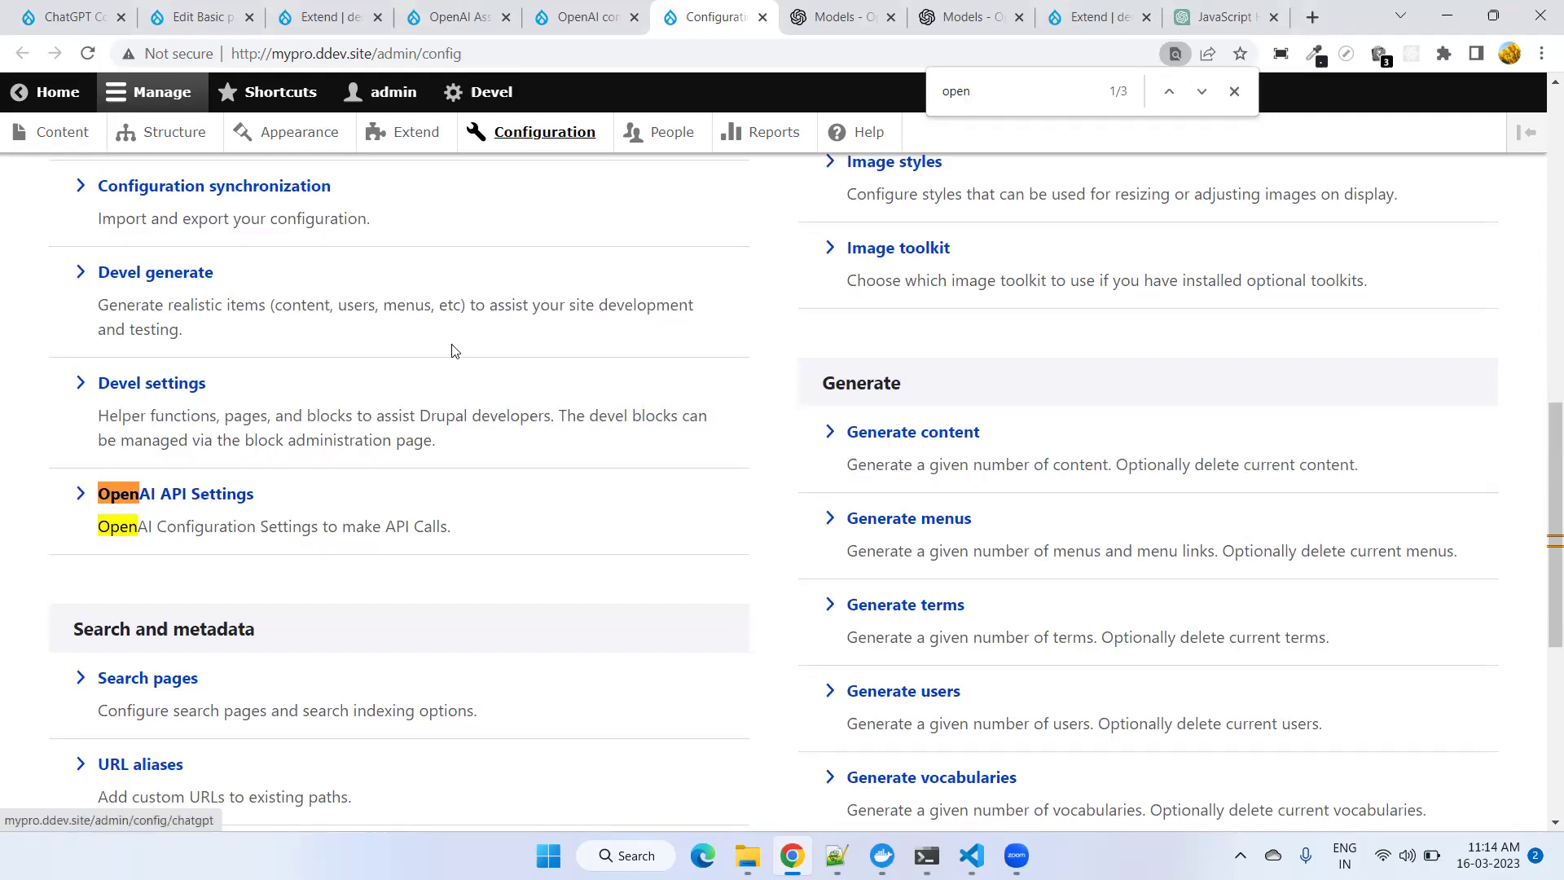
- Go back to the OpenAI configuration form and review all its fields from the model version to the temperature
click(545, 6)
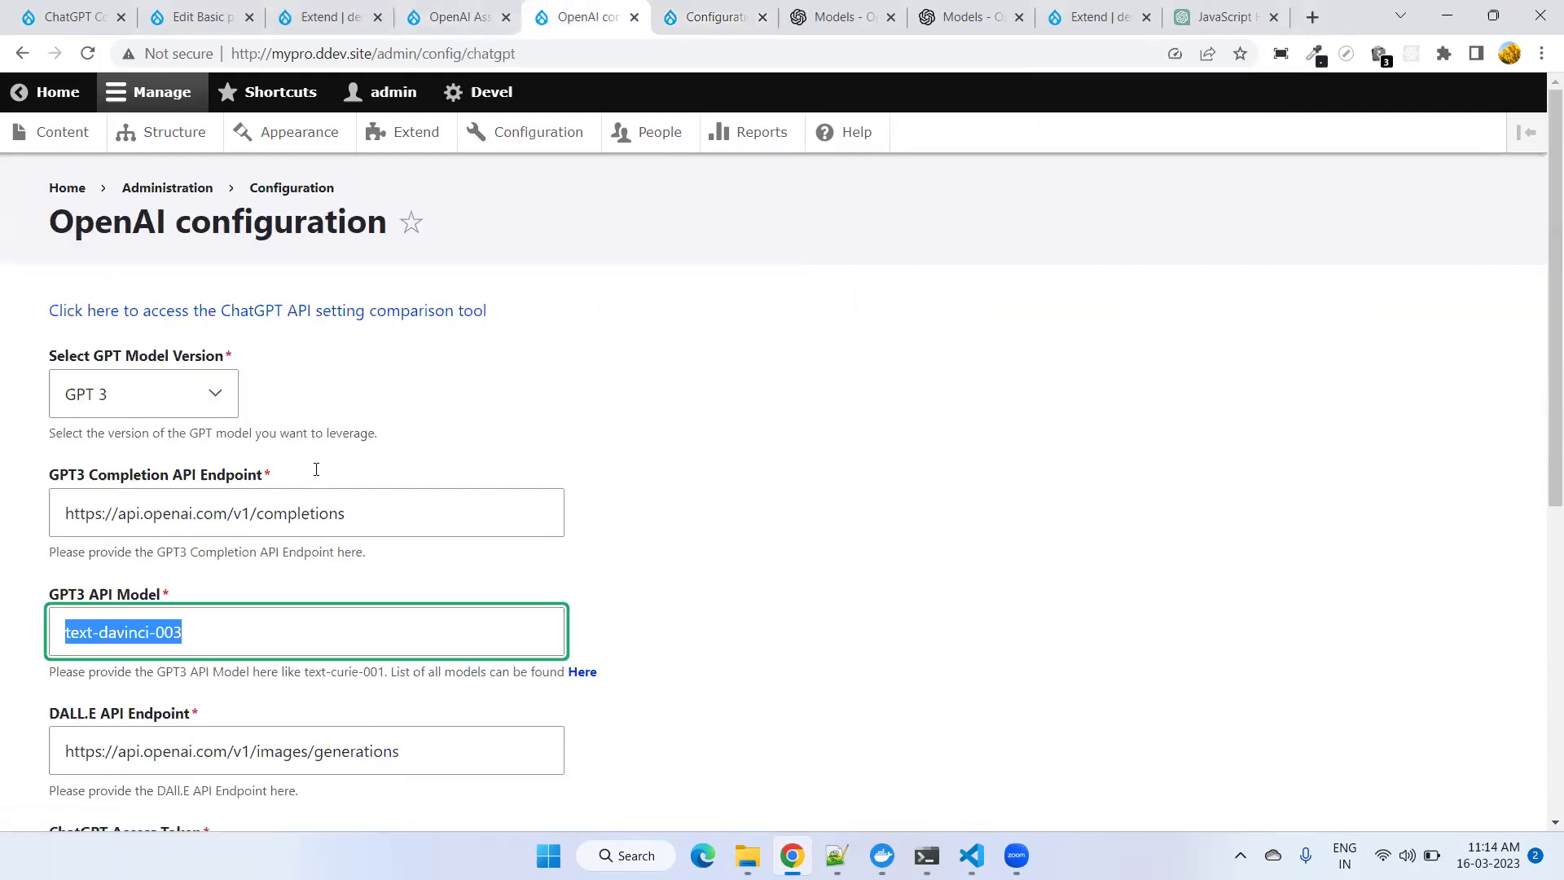
scroll(316, 466, down, 7)
scroll(316, 468, up, 7)
triple_click(316, 468)
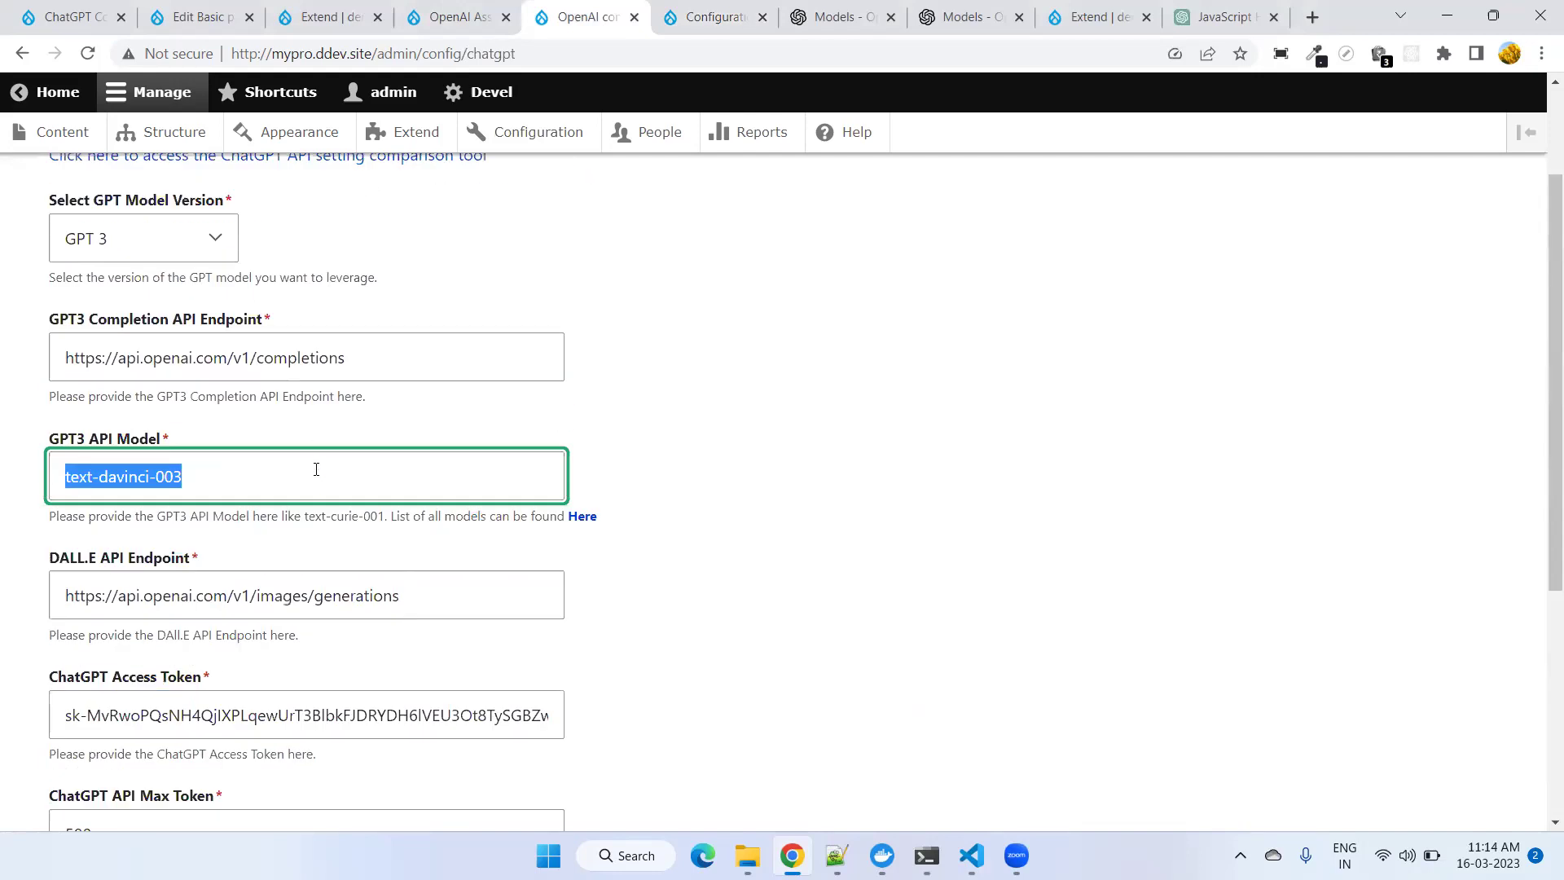
scroll(326, 497, down, 6)
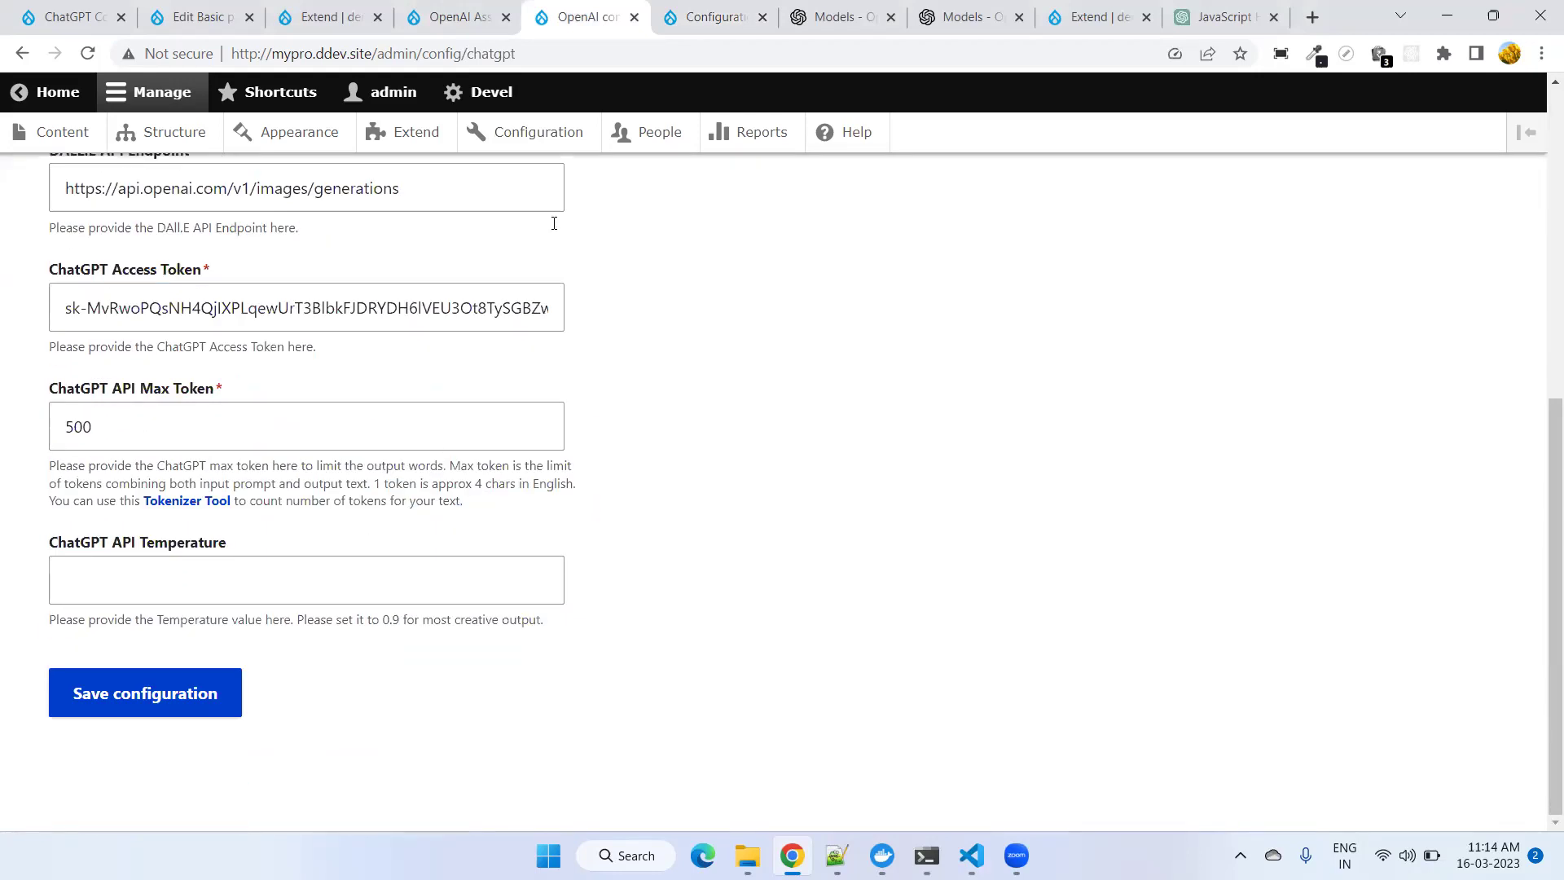
scroll(622, 424, up, 6)
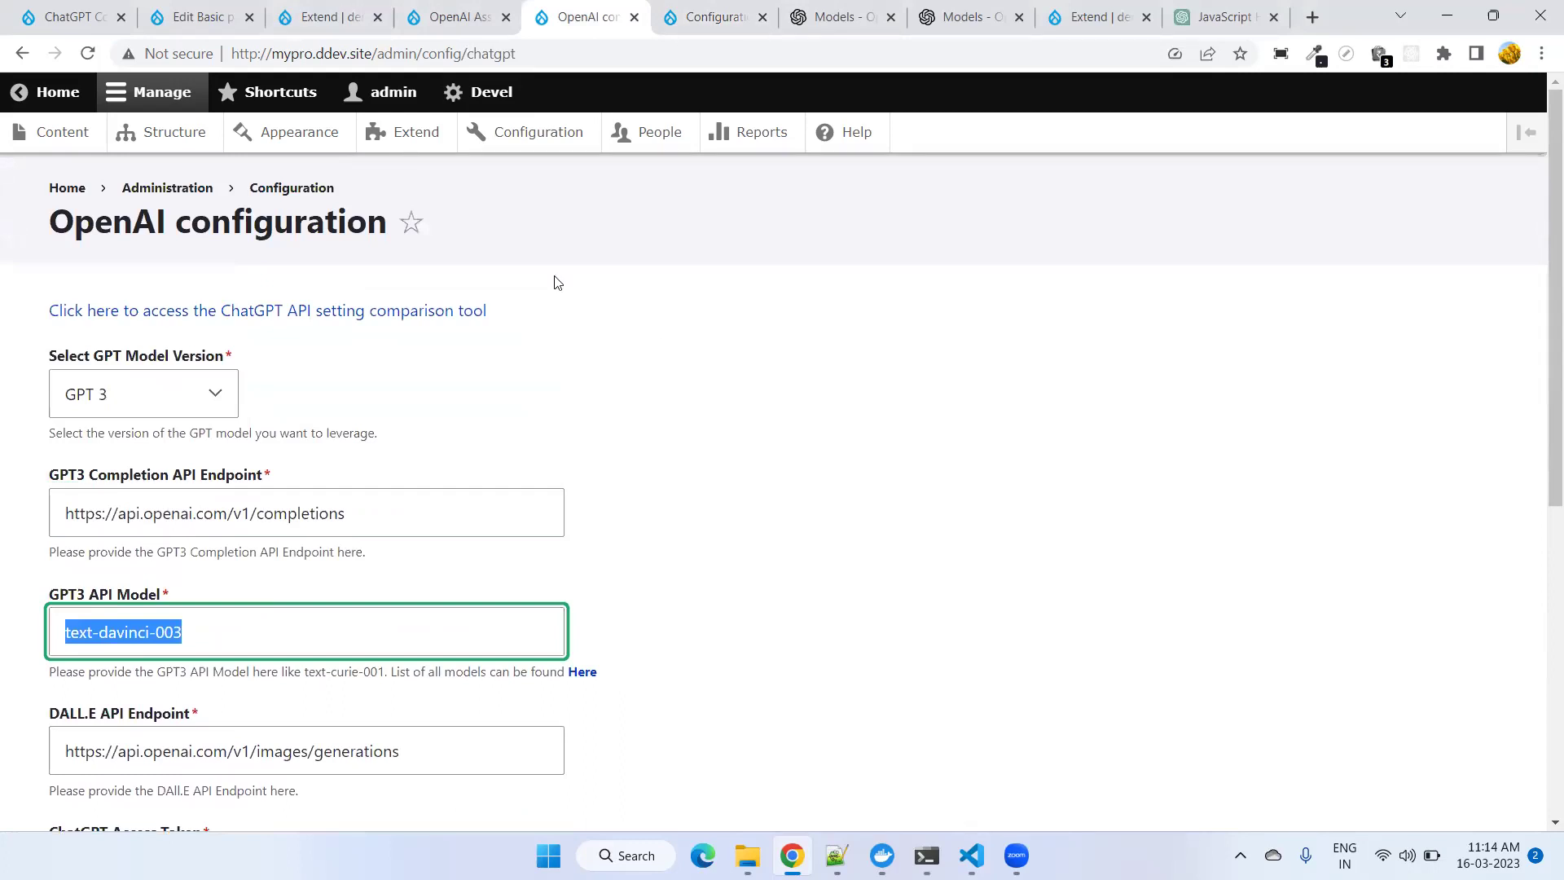
- Open the ChatGPT Content Search dialog on the edit form of the "What is React JS" basic page
click(101, 12)
click(213, 11)
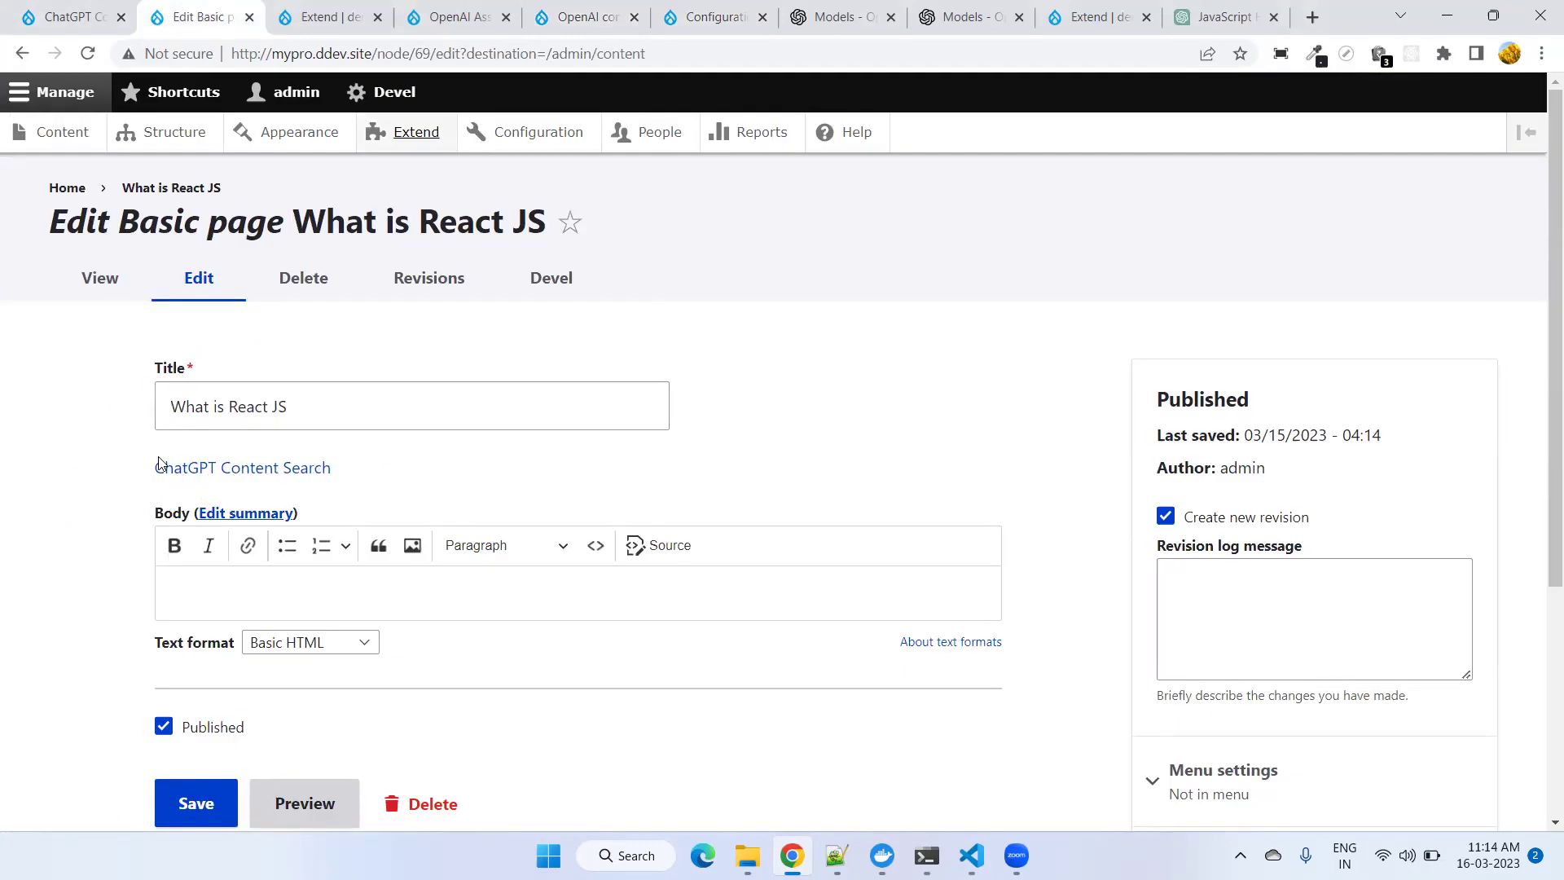
click(254, 471)
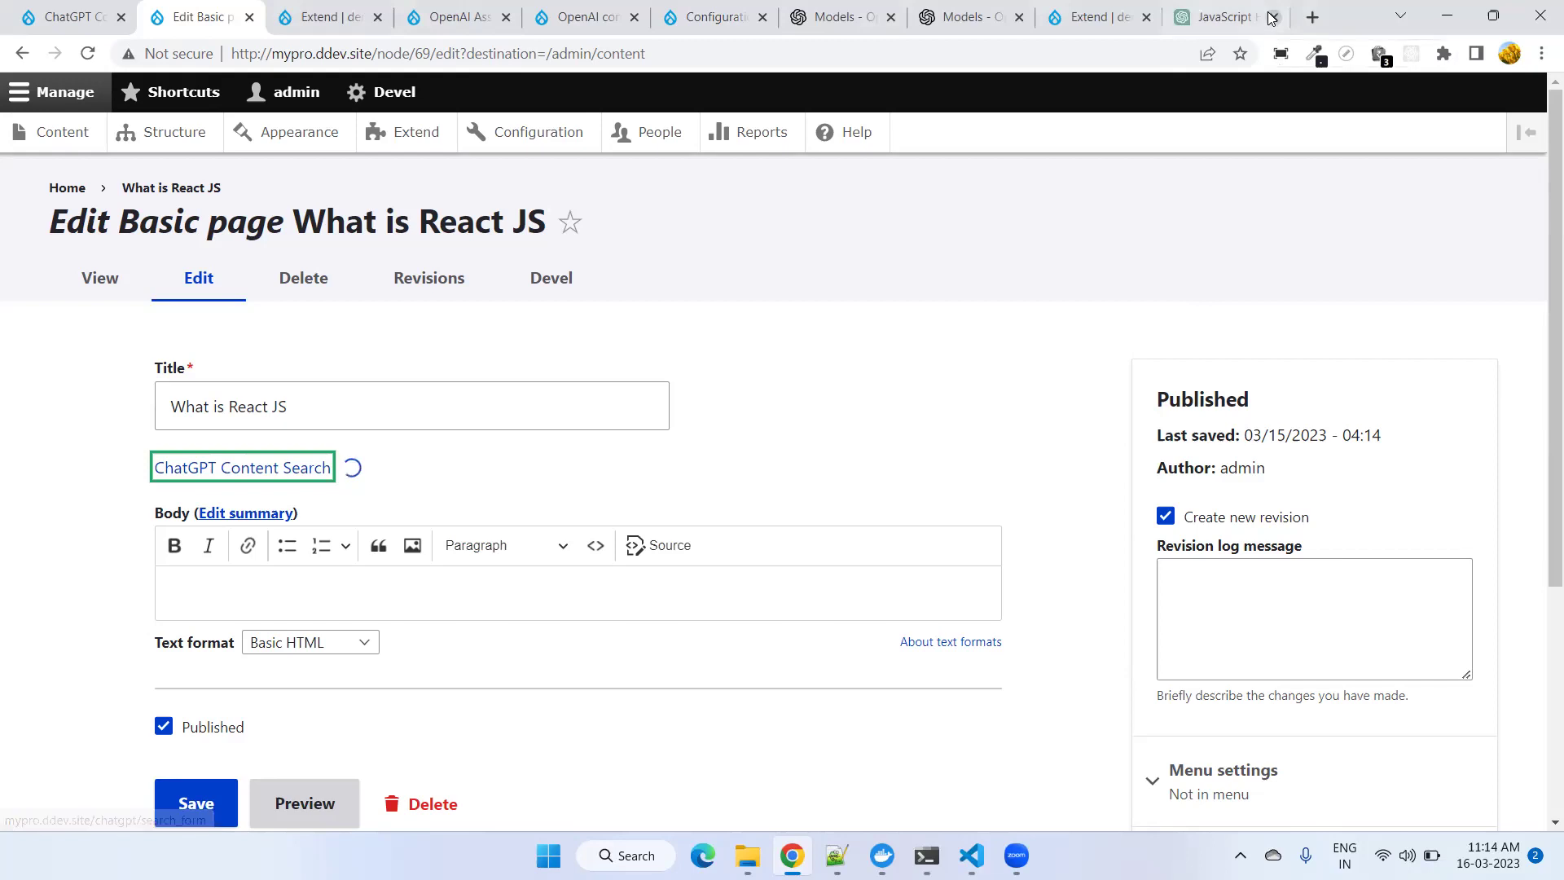
- Copy the question "How do I make an HTTP request in Javascript?" from the open ChatGPT conversation
click(1226, 18)
scroll(518, 399, up, 2)
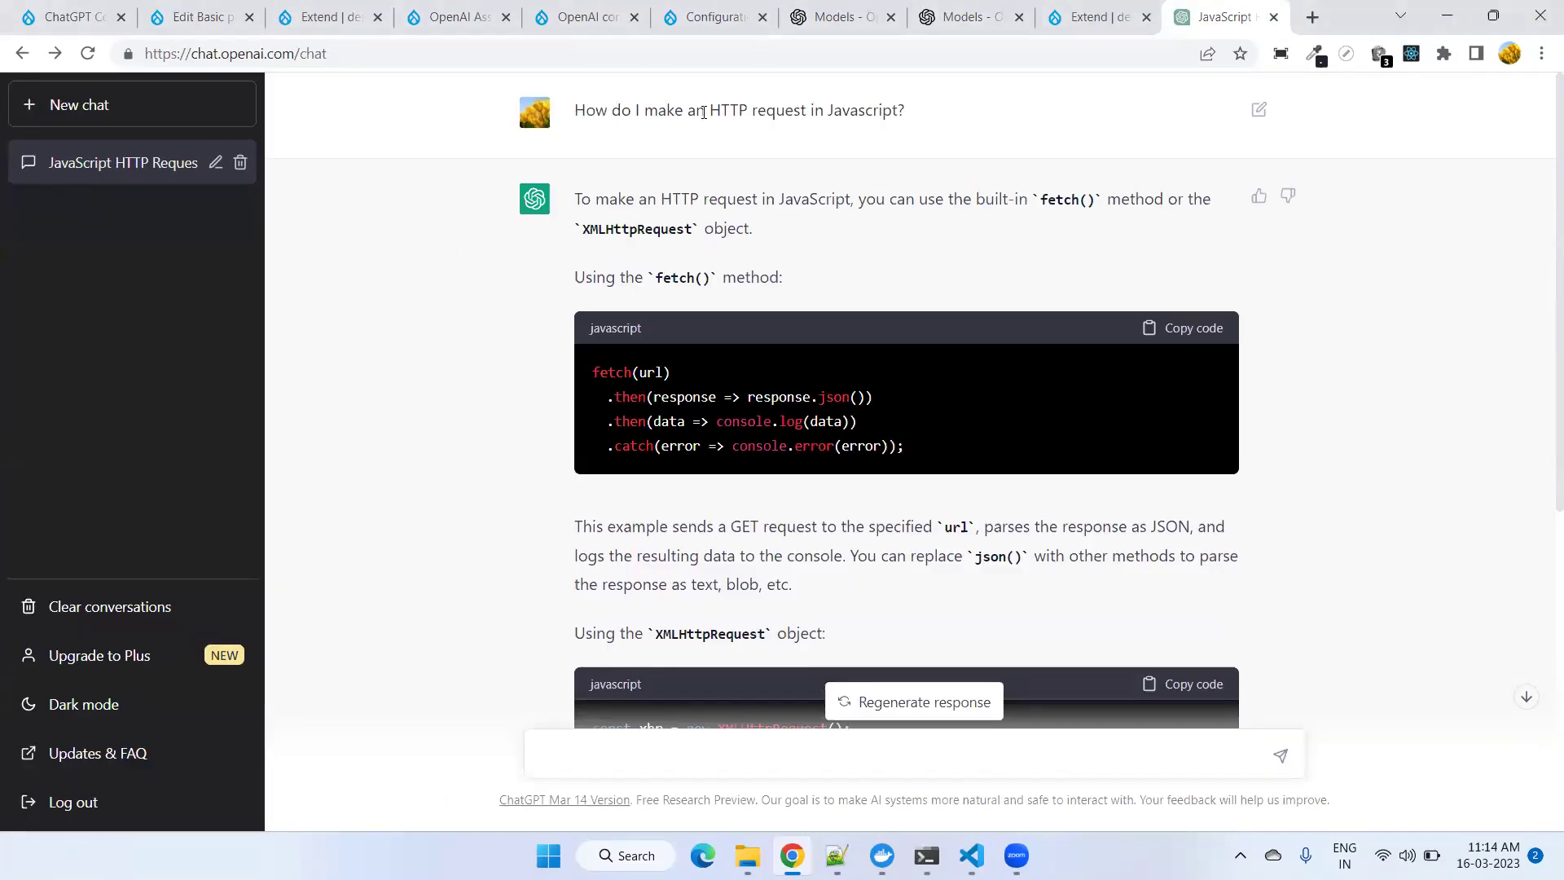
drag(572, 112, 934, 118)
key(ctrl+c)
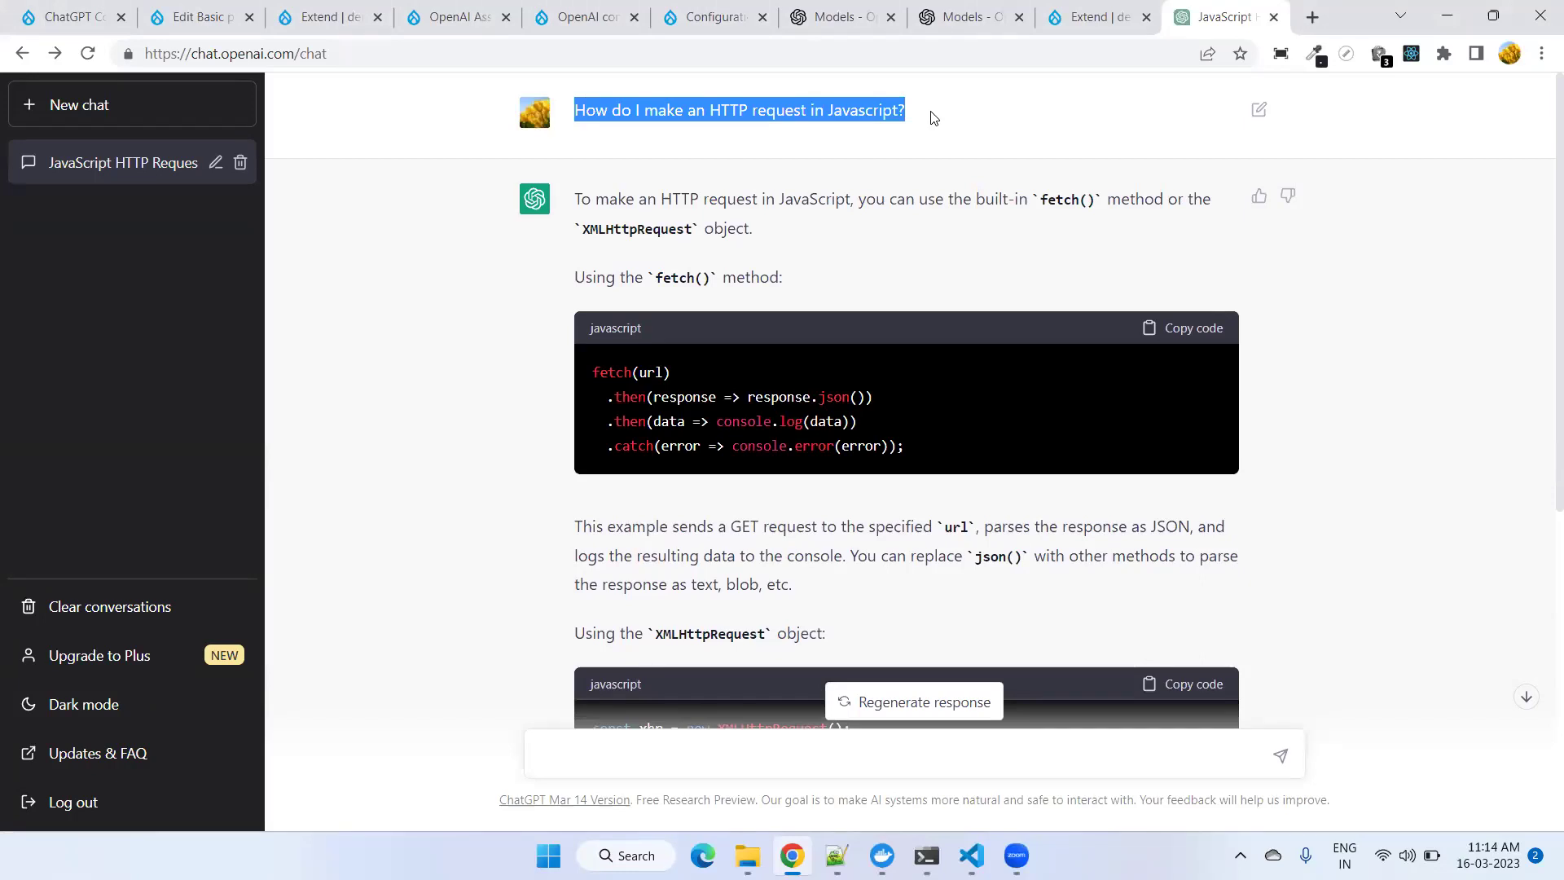
- Paste the copied question into the ChatGPT content search dialog on the basic page and run the search
click(199, 16)
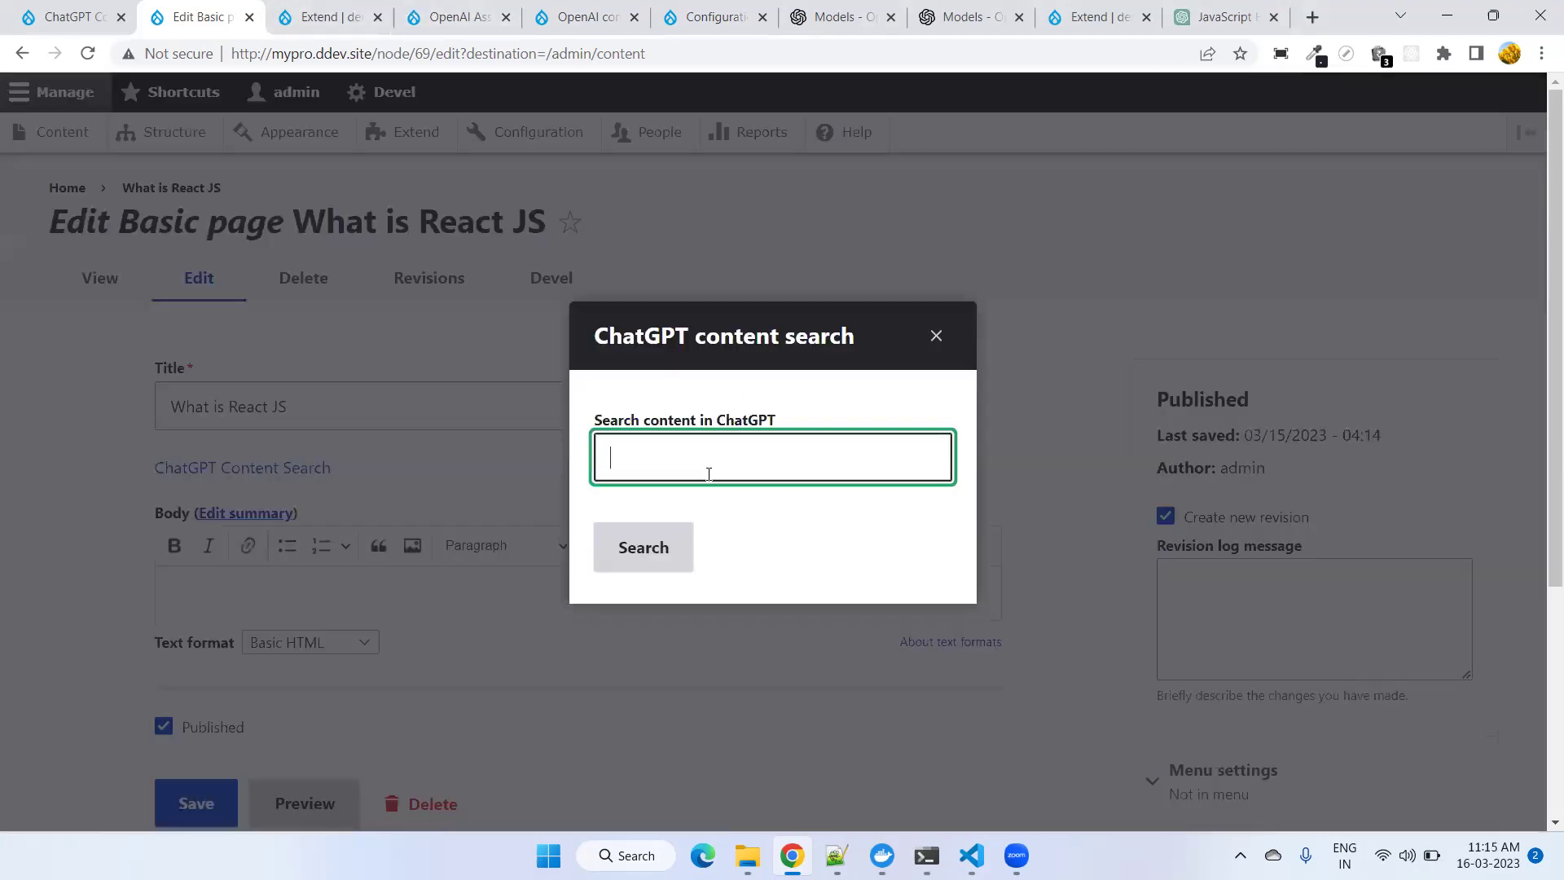
key(ctrl+v)
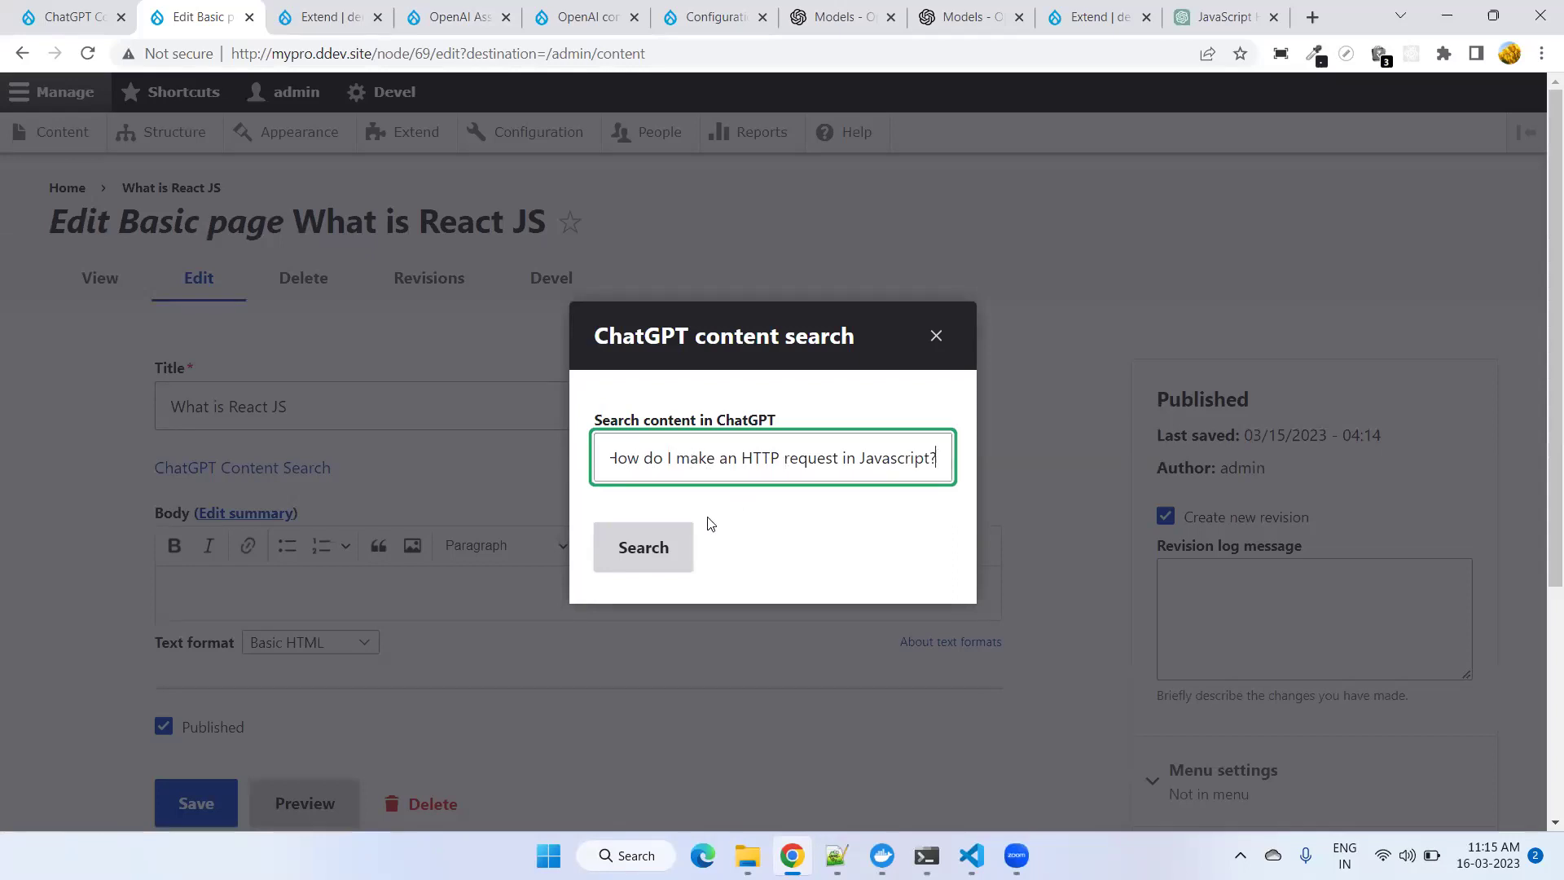
click(645, 548)
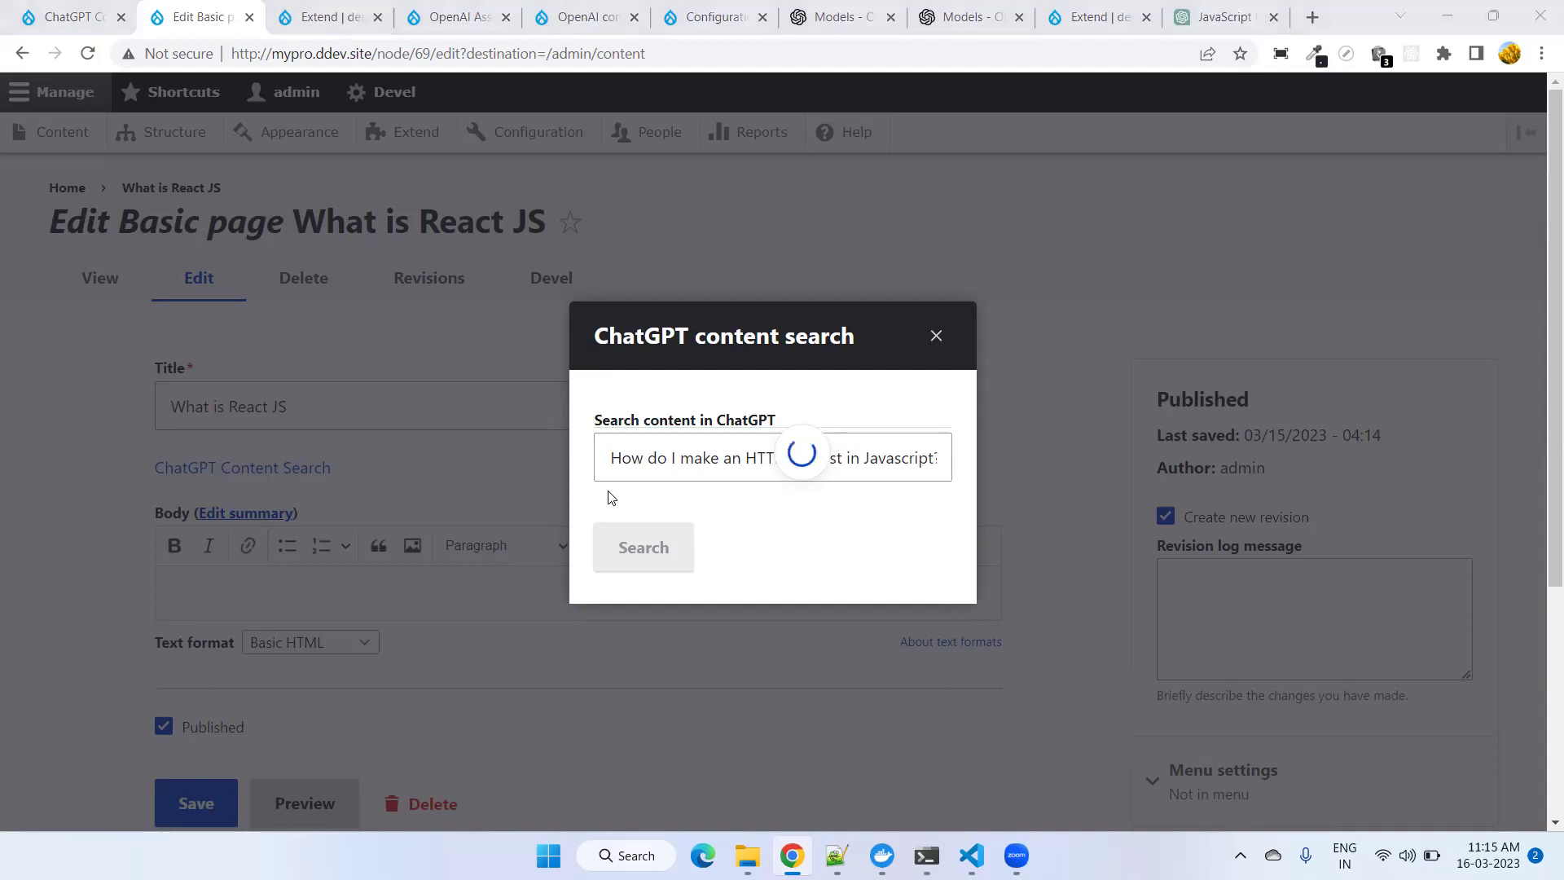
click(697, 459)
click(633, 502)
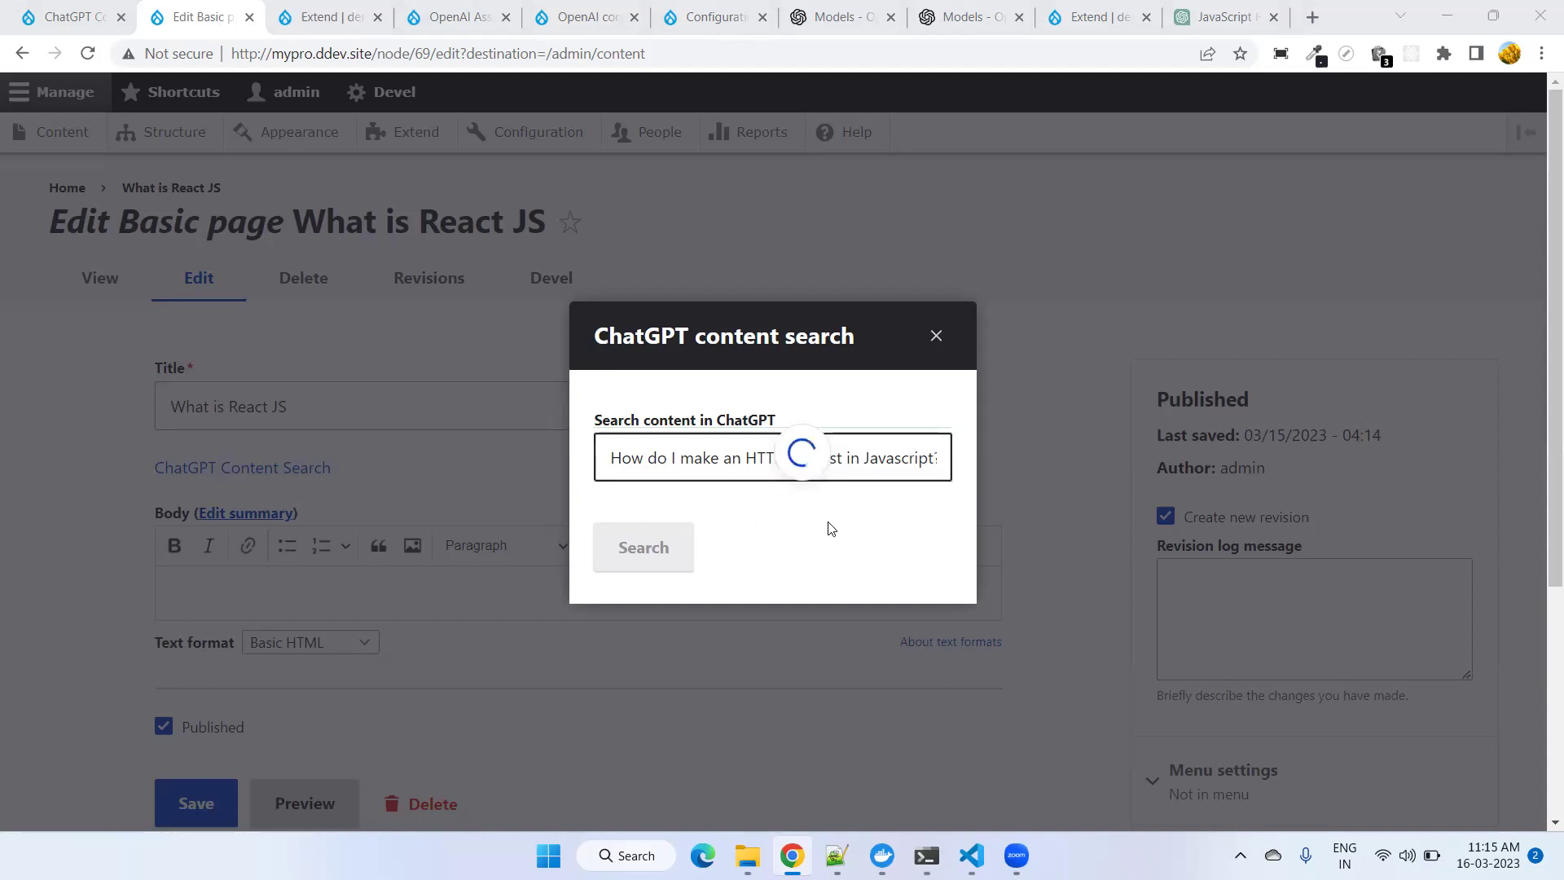
click(316, 16)
scroll(326, 391, down, 5)
scroll(394, 587, up, 3)
scroll(394, 587, down, 5)
click(436, 17)
scroll(499, 556, up, 3)
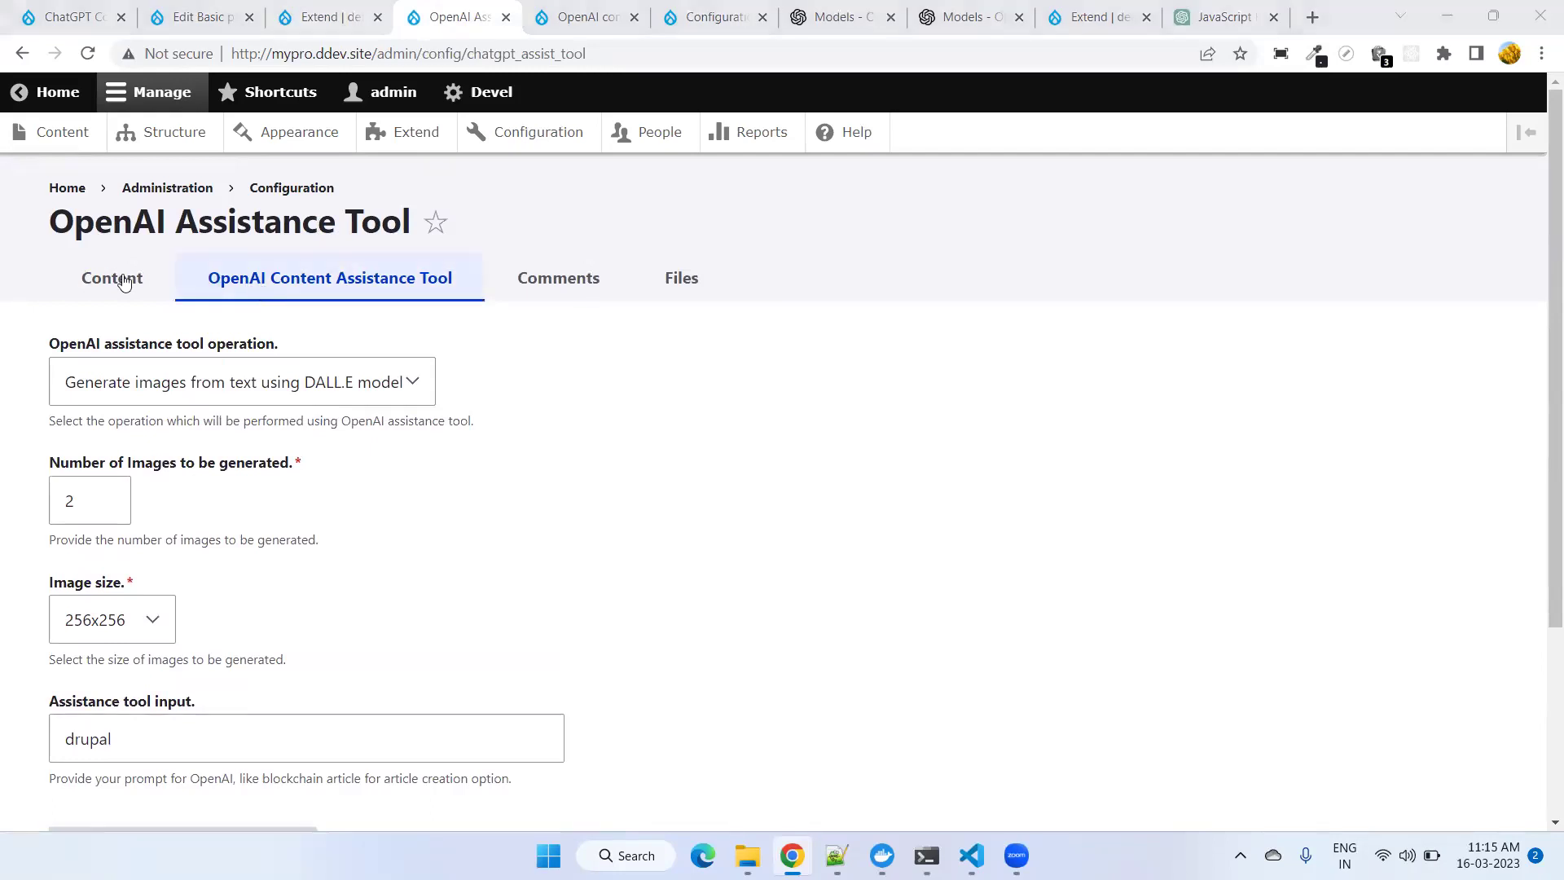
- Return to the basic page's ChatGPT content search dialog and read through the generated answer
click(184, 12)
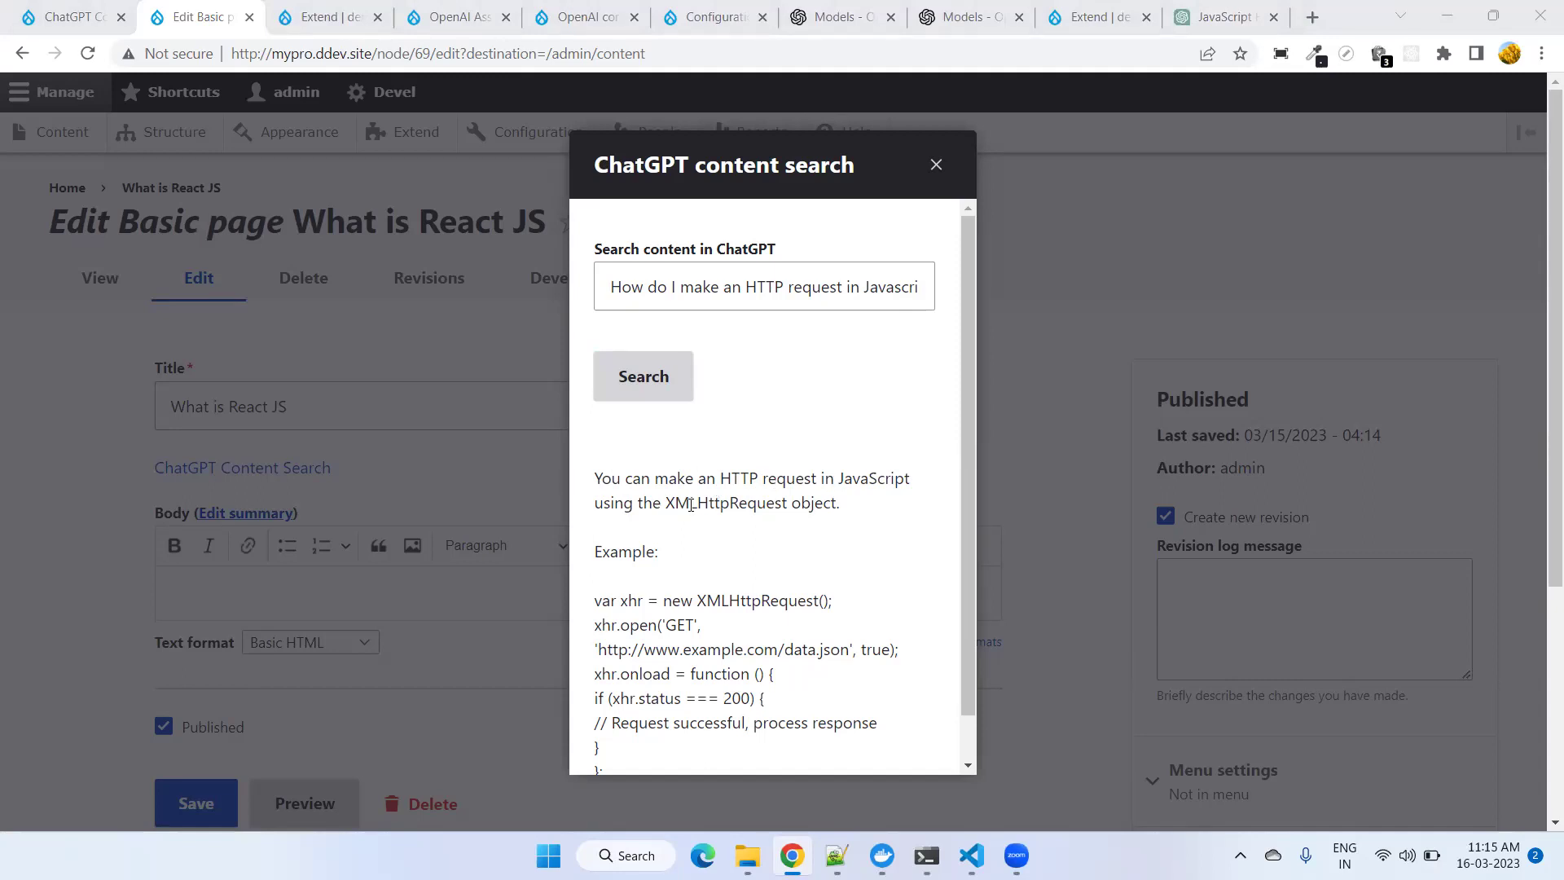
scroll(703, 505, down, 4)
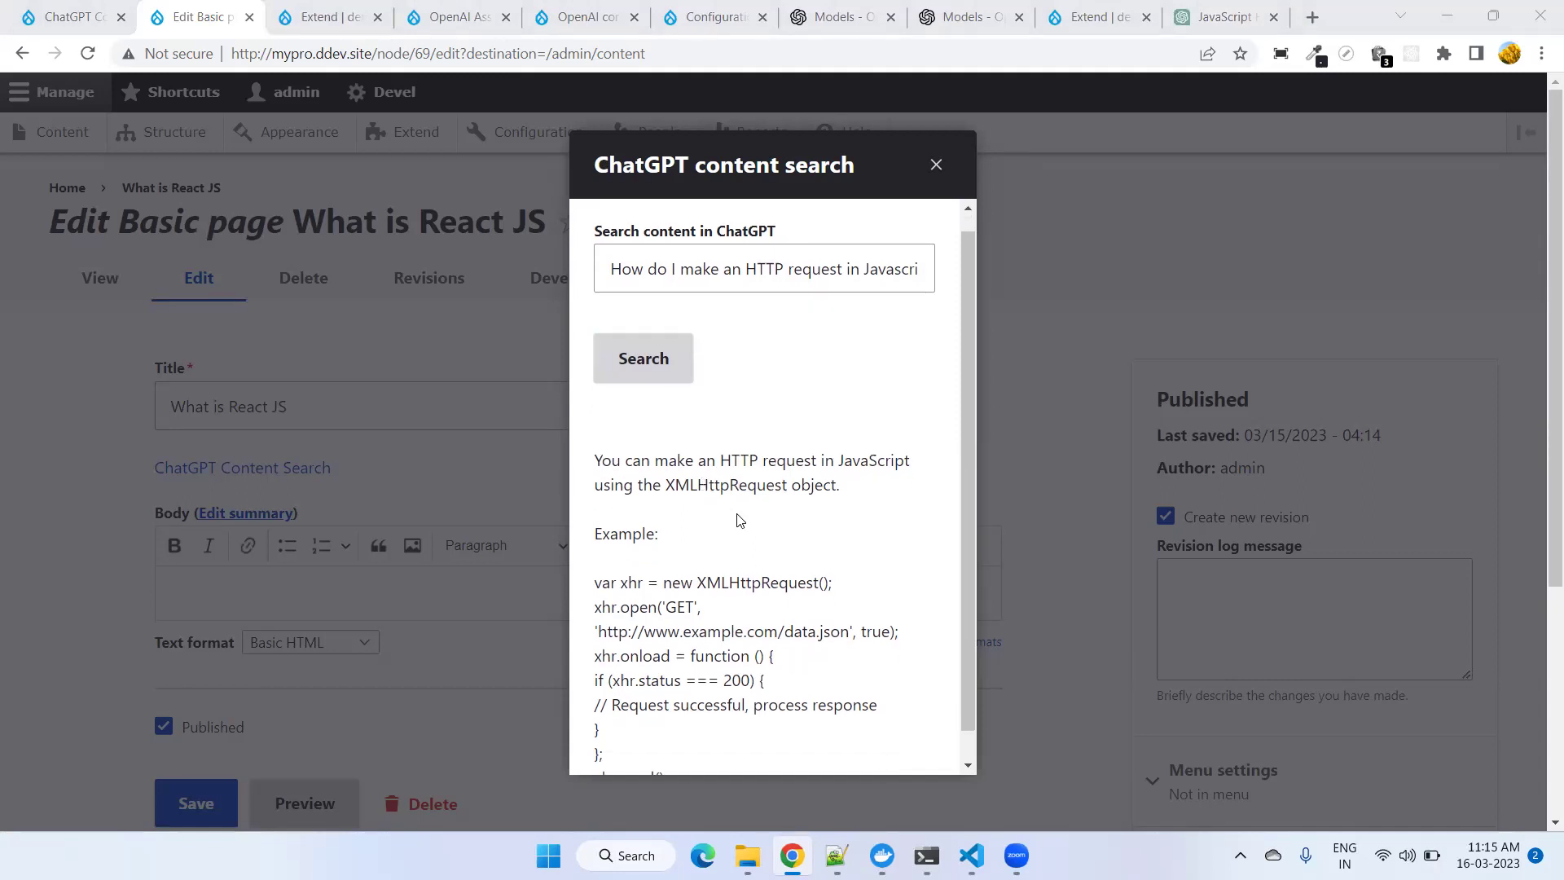
drag(968, 699, 974, 738)
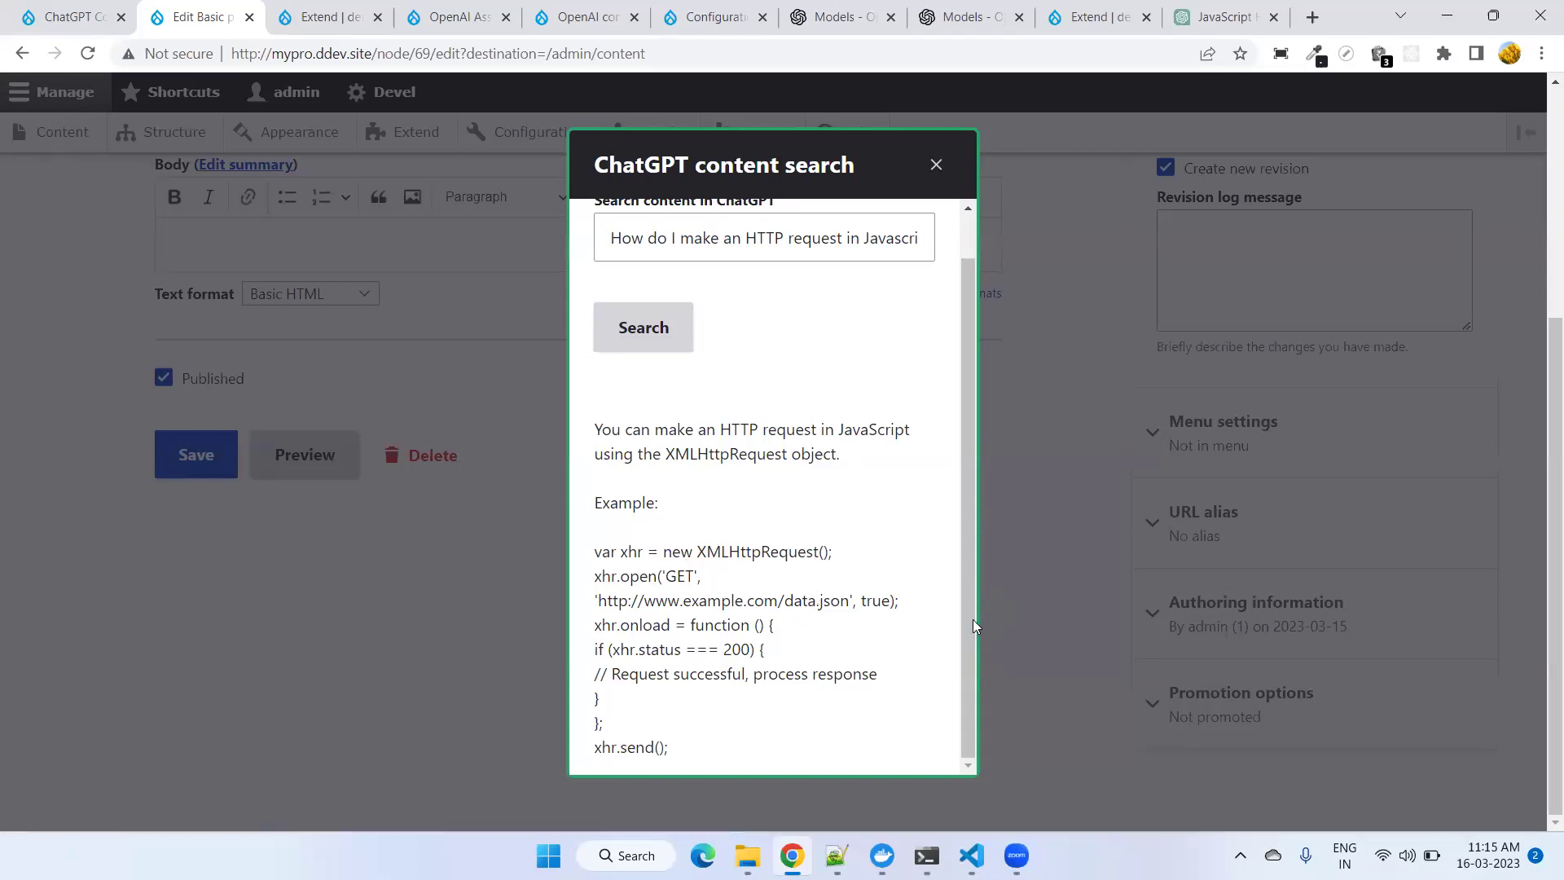
drag(968, 624, 974, 481)
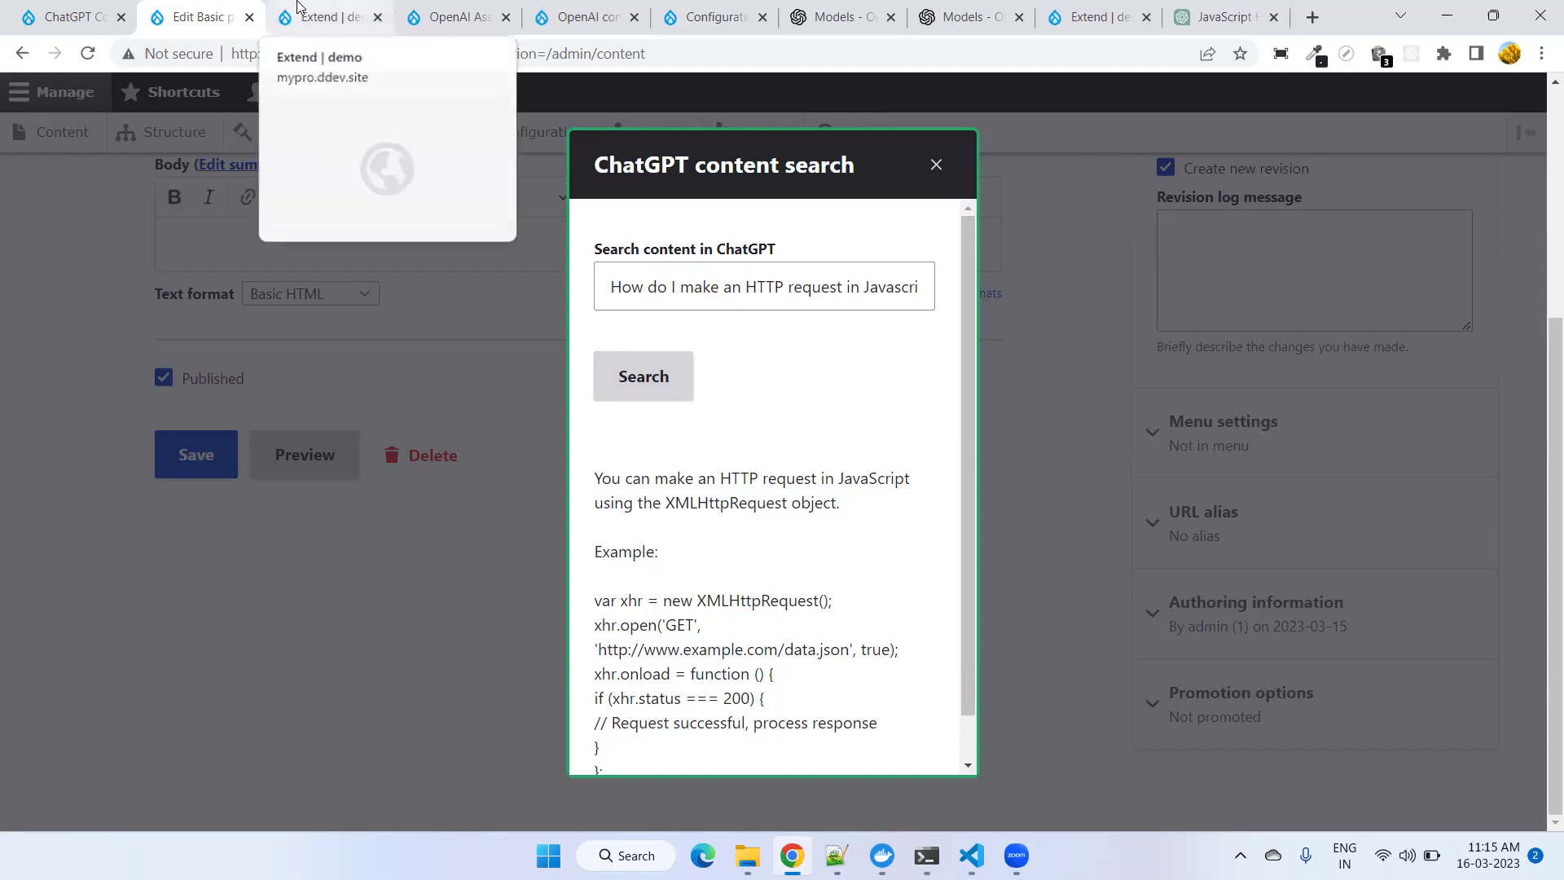
scroll(179, 613, up, 5)
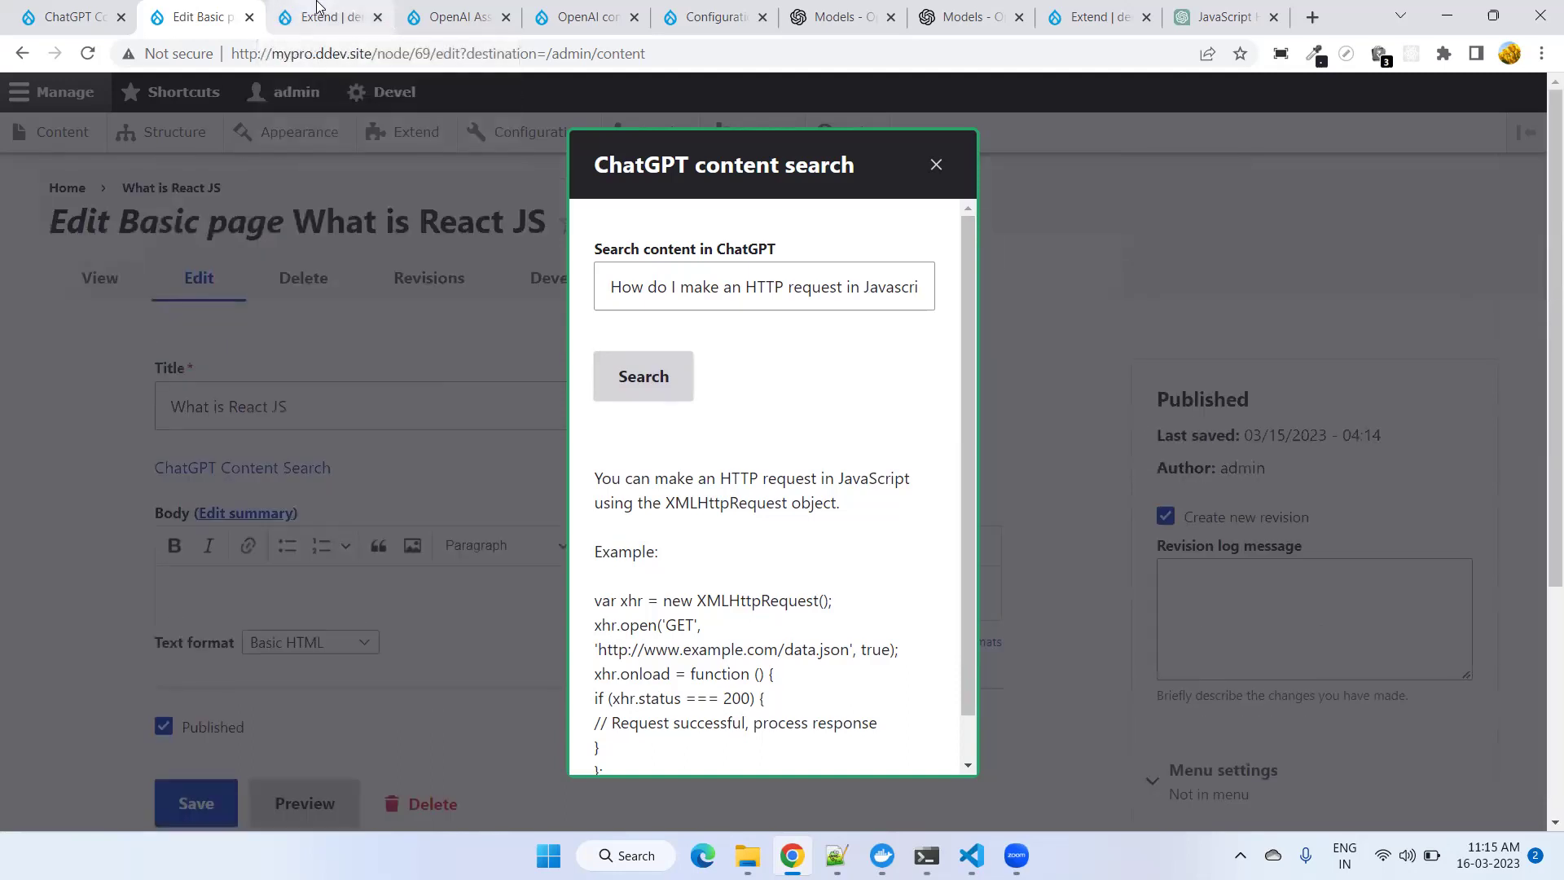
- Glance at the Extend page and bring up the OpenAI Assistance Tool page
click(322, 16)
scroll(308, 570, up, 5)
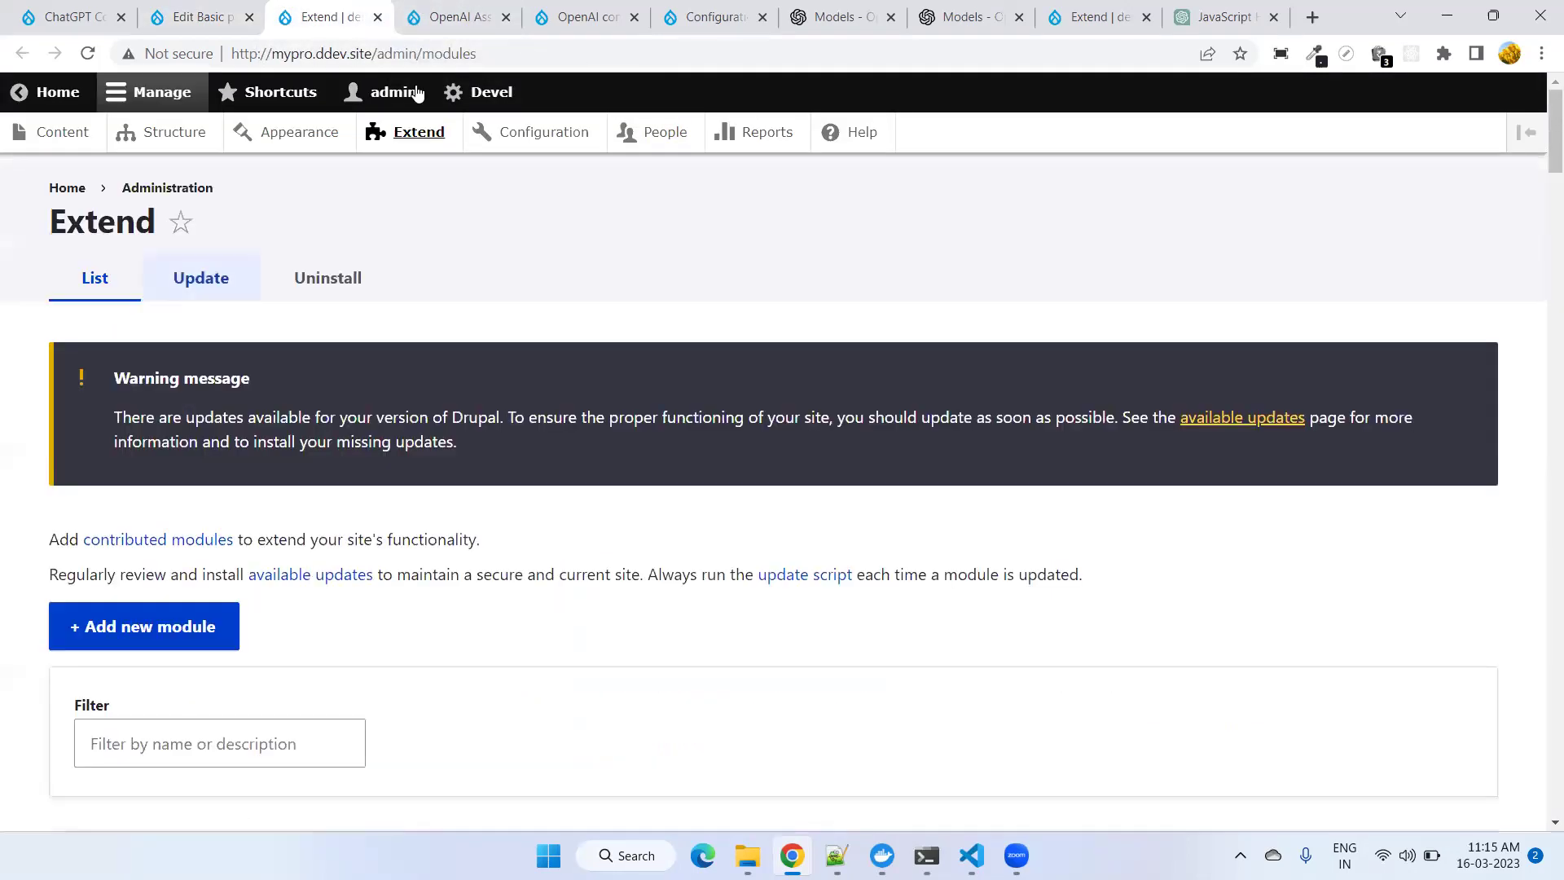
click(432, 16)
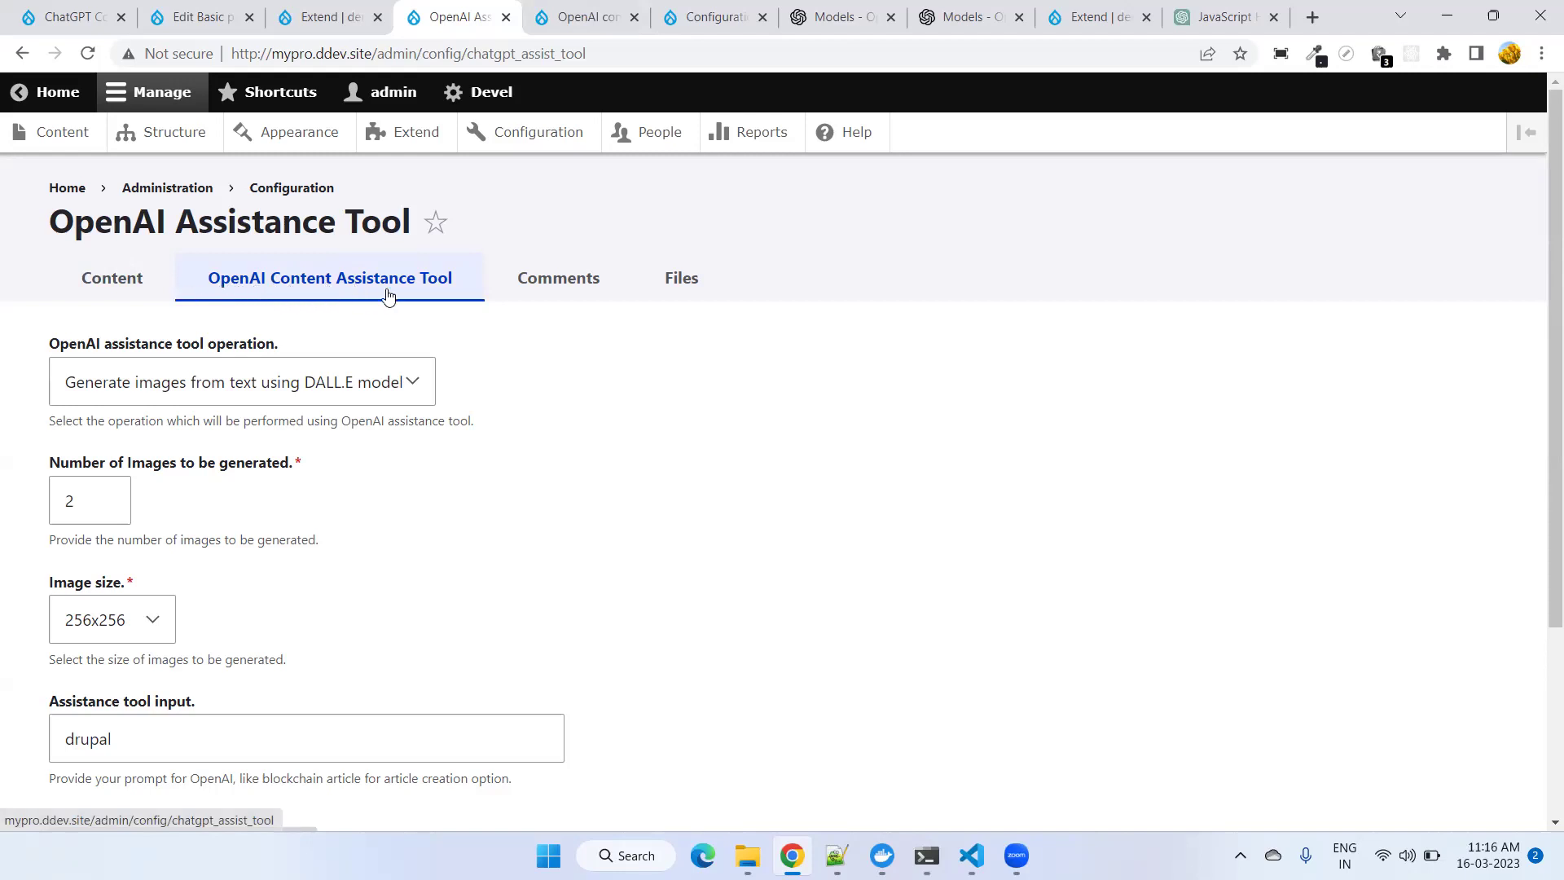
- Review the OpenAI assistance tool's image generation settings, its available operations and the existing image links
scroll(204, 494, down, 1)
scroll(204, 494, down, 3)
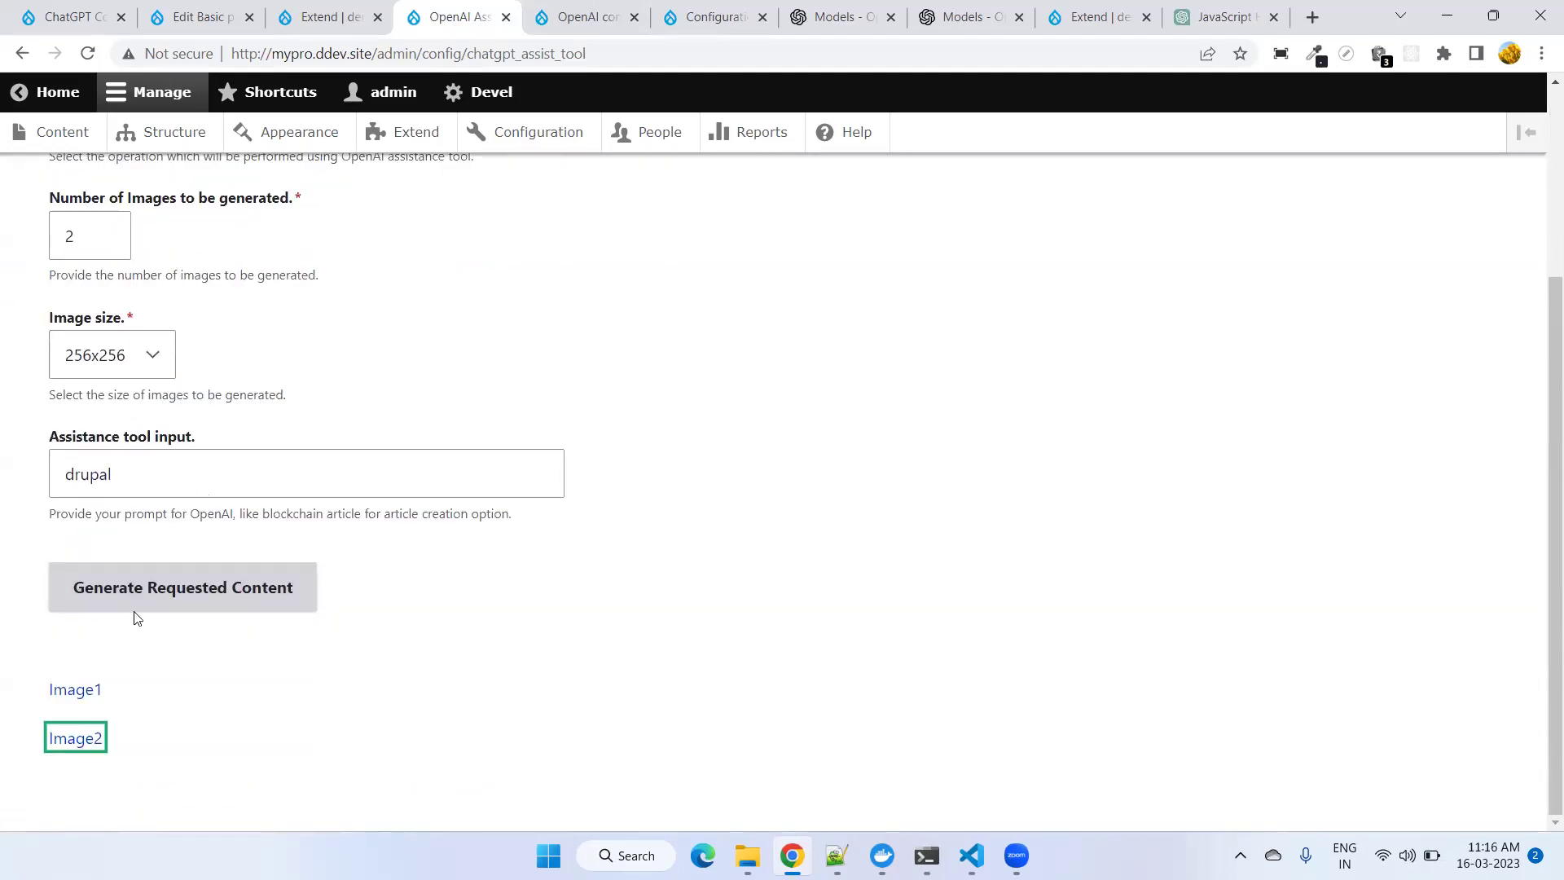
click(133, 607)
click(119, 391)
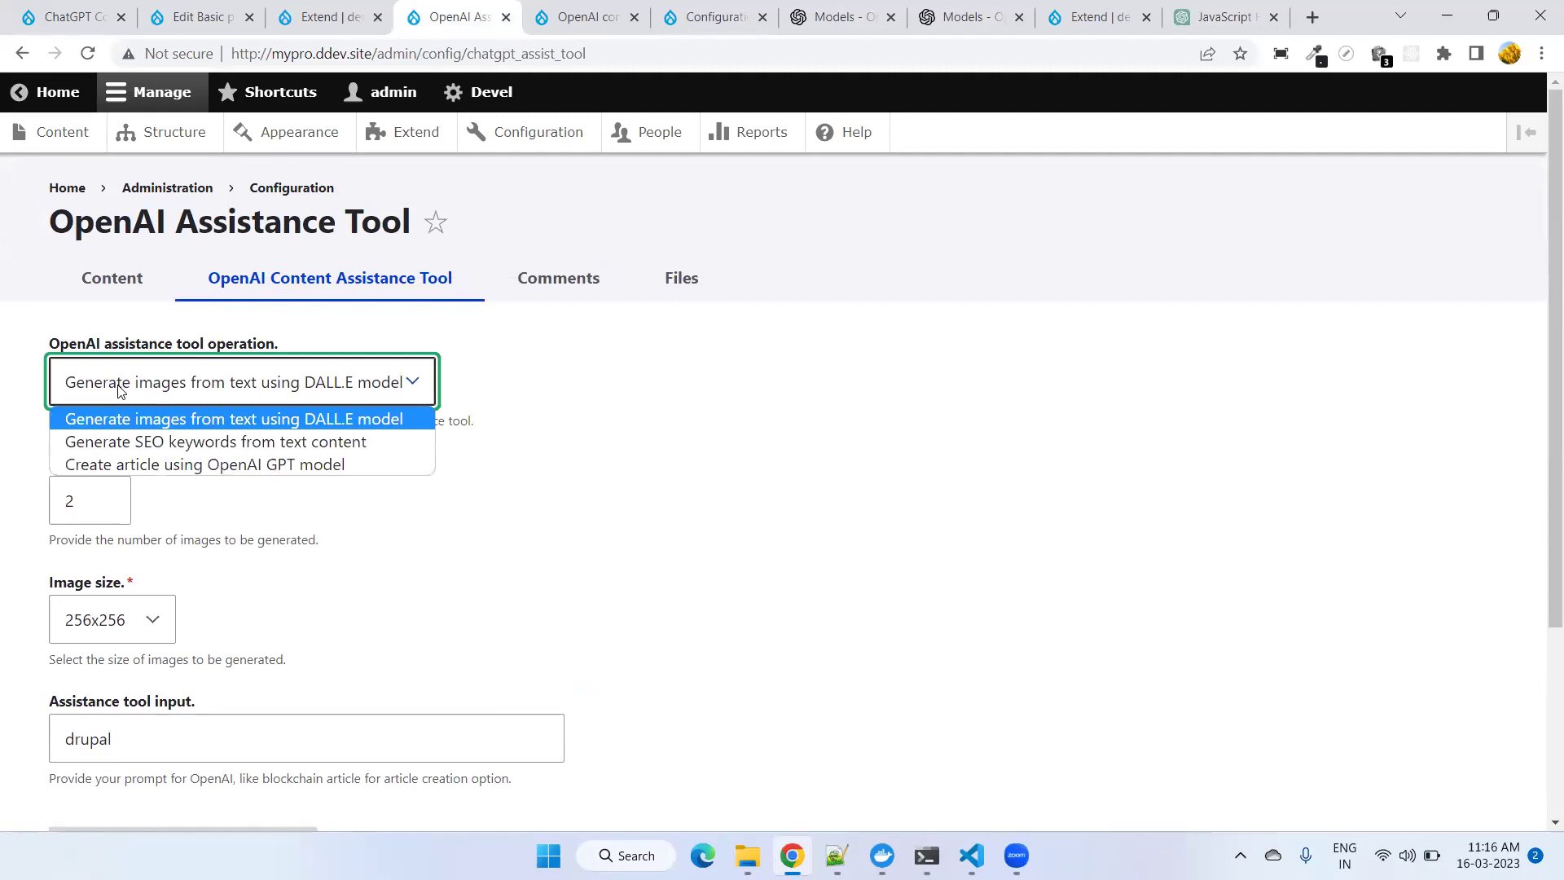
click(119, 391)
scroll(307, 717, down, 3)
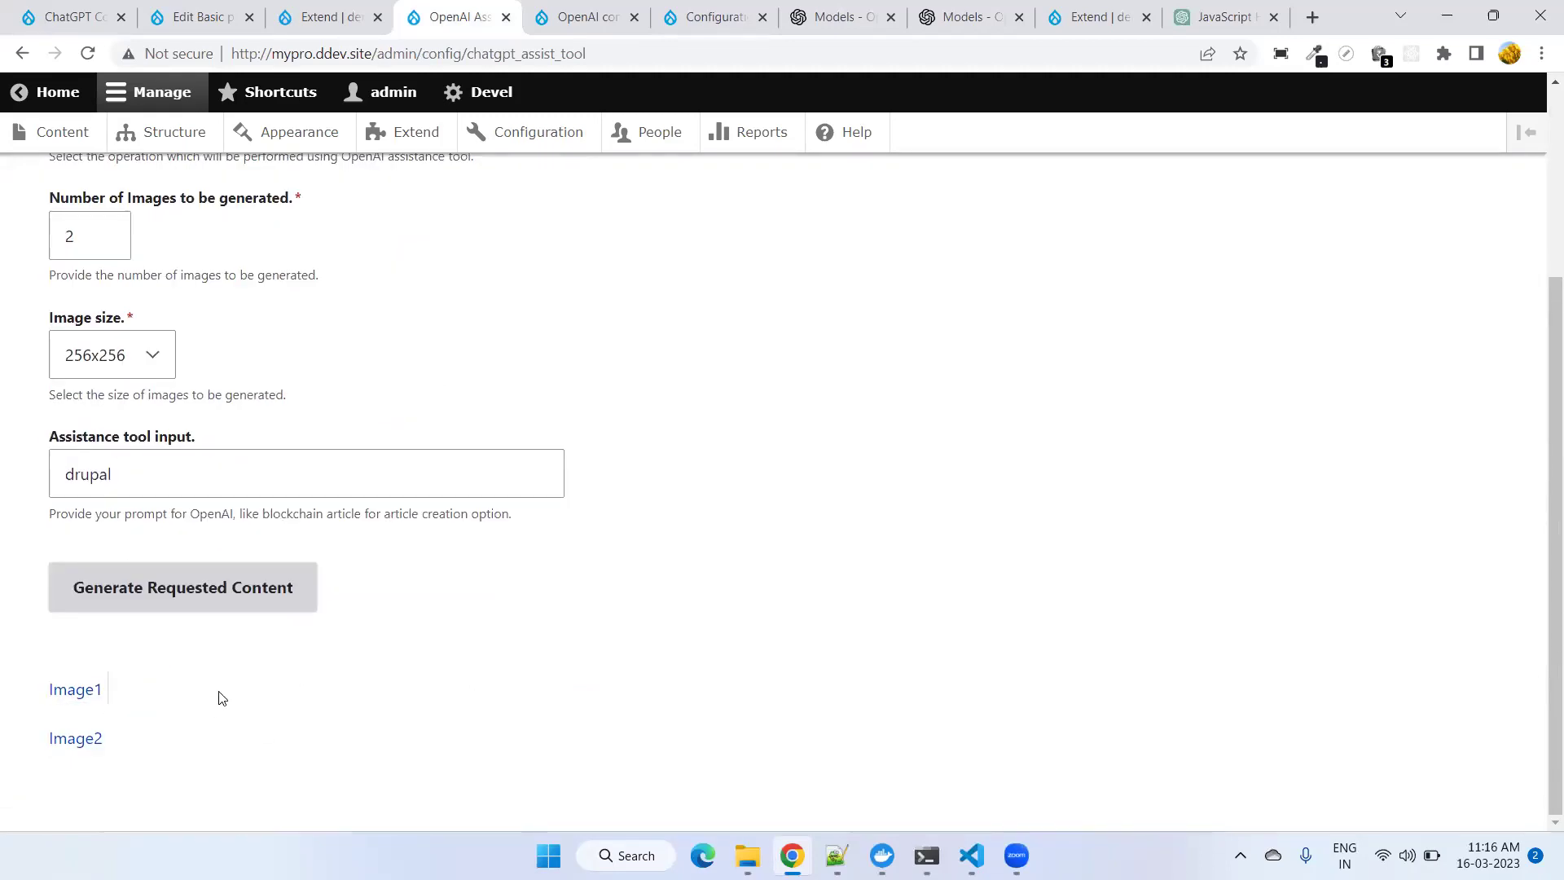
- Open the previously generated Image1 link, and close it to return to the assistance tool
click(218, 698)
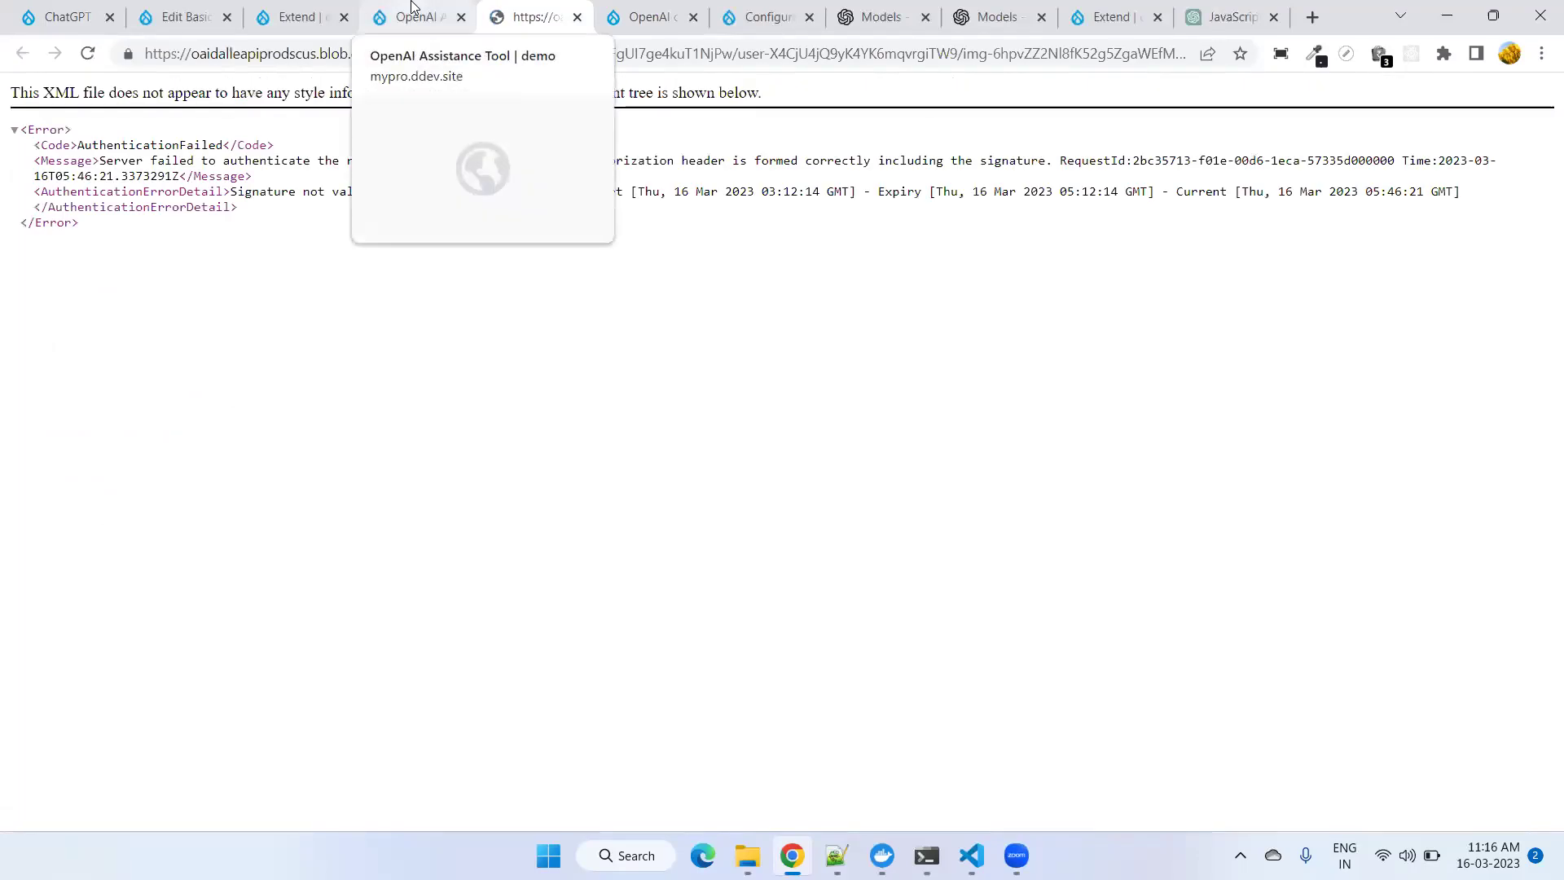
click(411, 10)
click(576, 17)
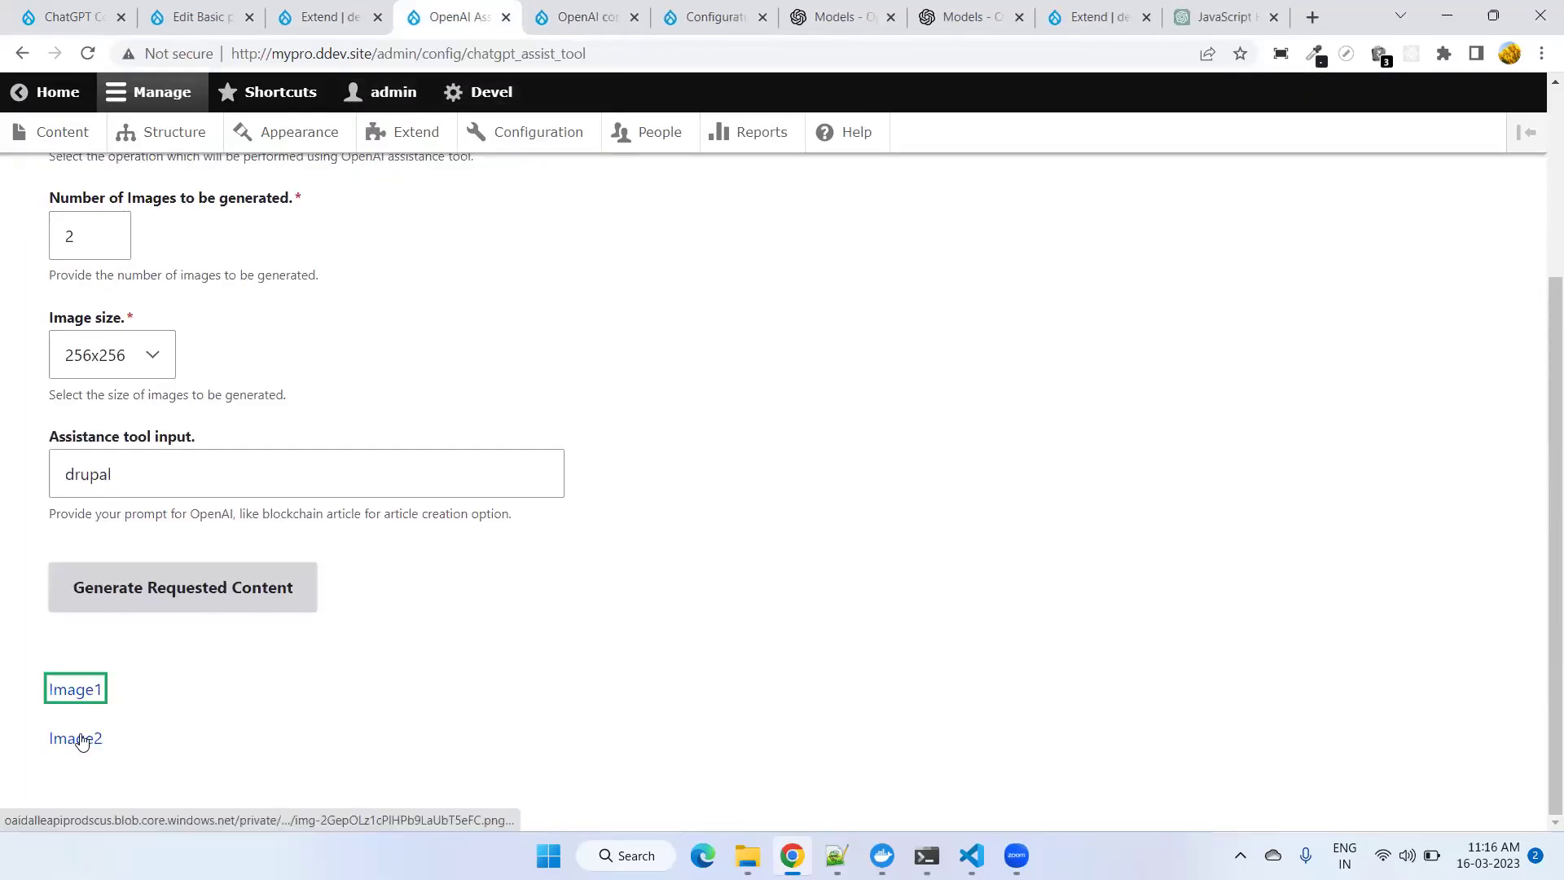
- Generate 2 images at 256x256 for the prompt "drupal" using the DALL.E model operation
click(192, 603)
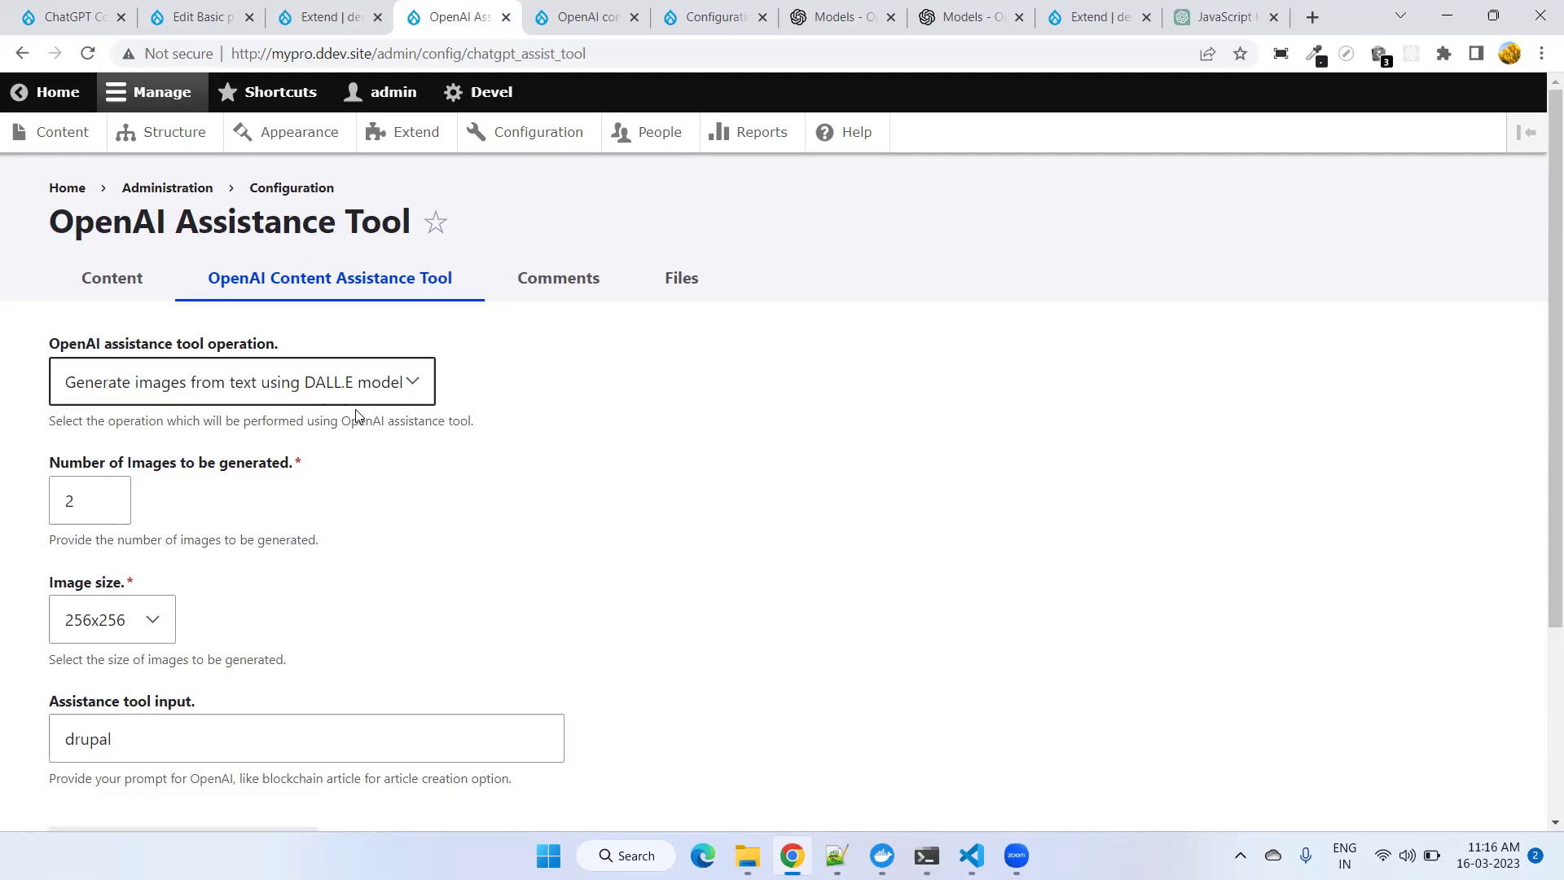
scroll(359, 579, down, 3)
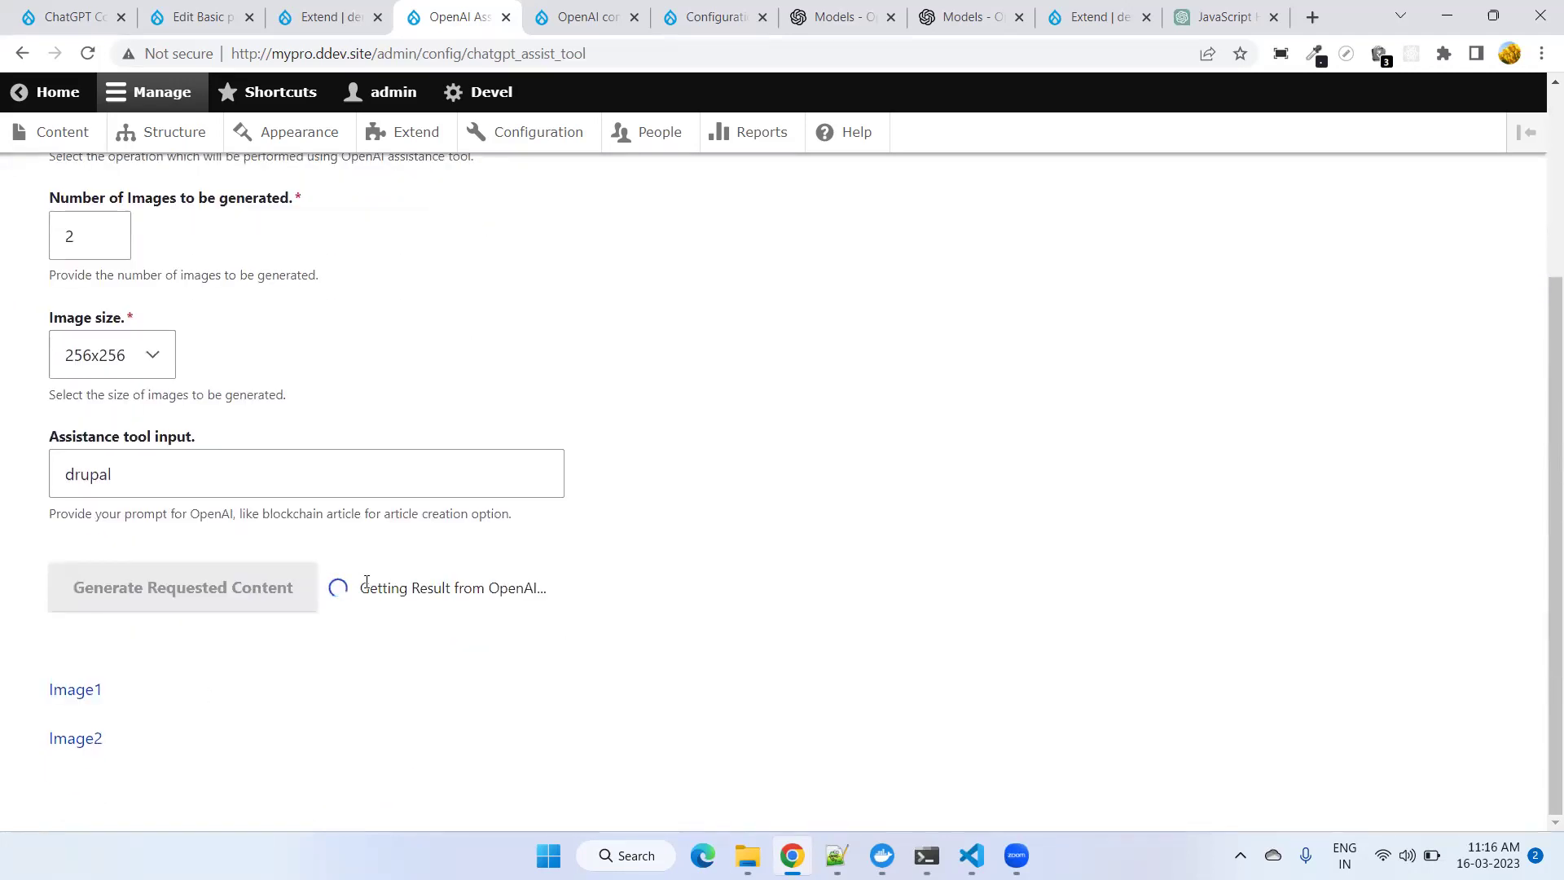
scroll(168, 706, up, 3)
scroll(168, 707, down, 3)
scroll(167, 708, up, 3)
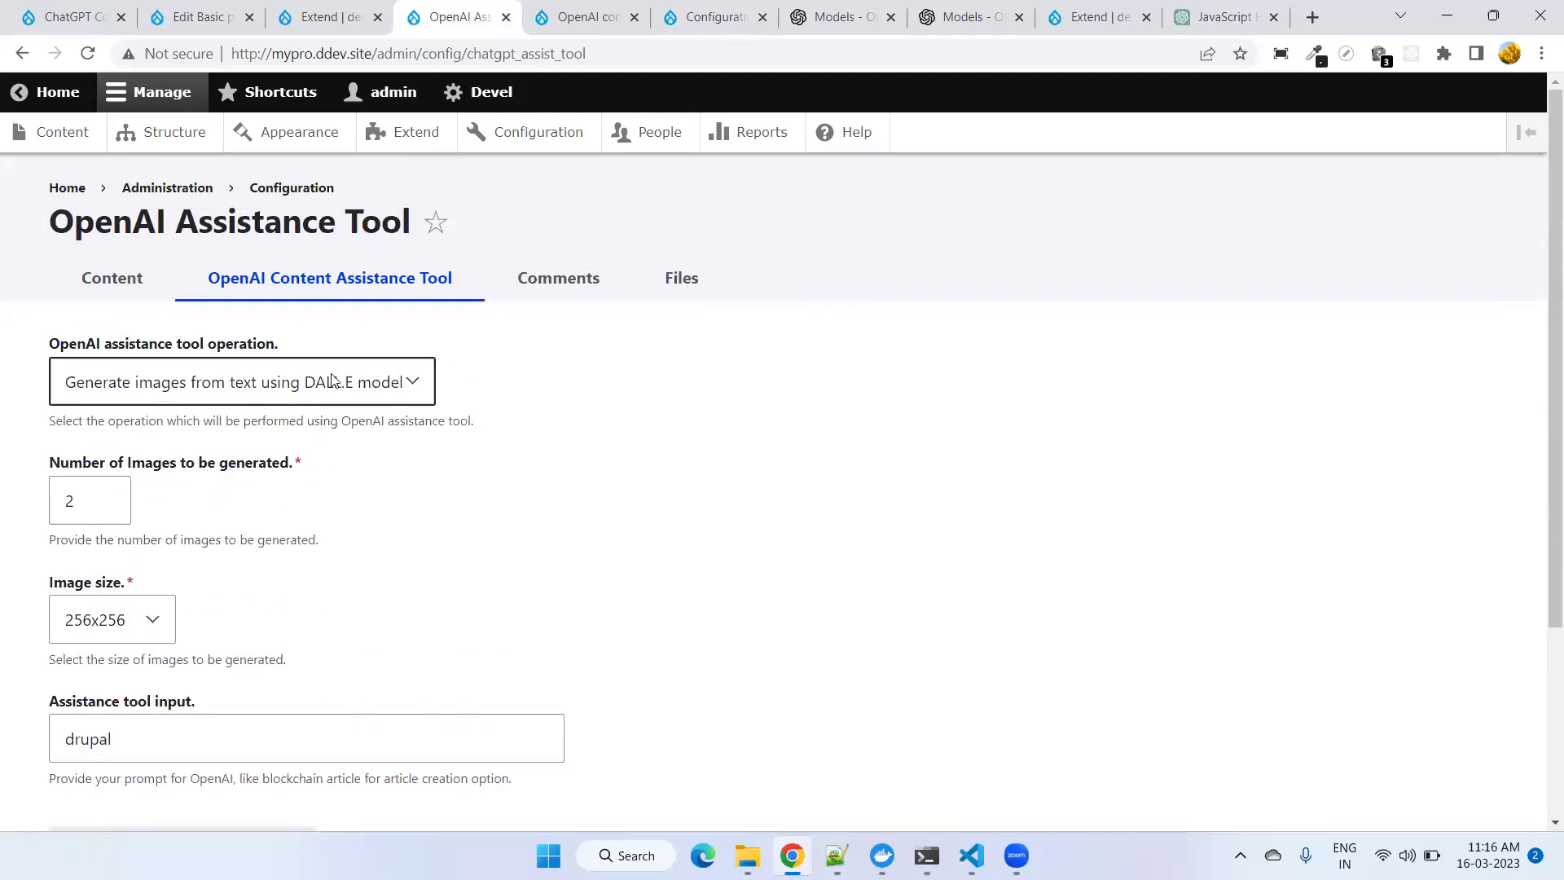
click(328, 16)
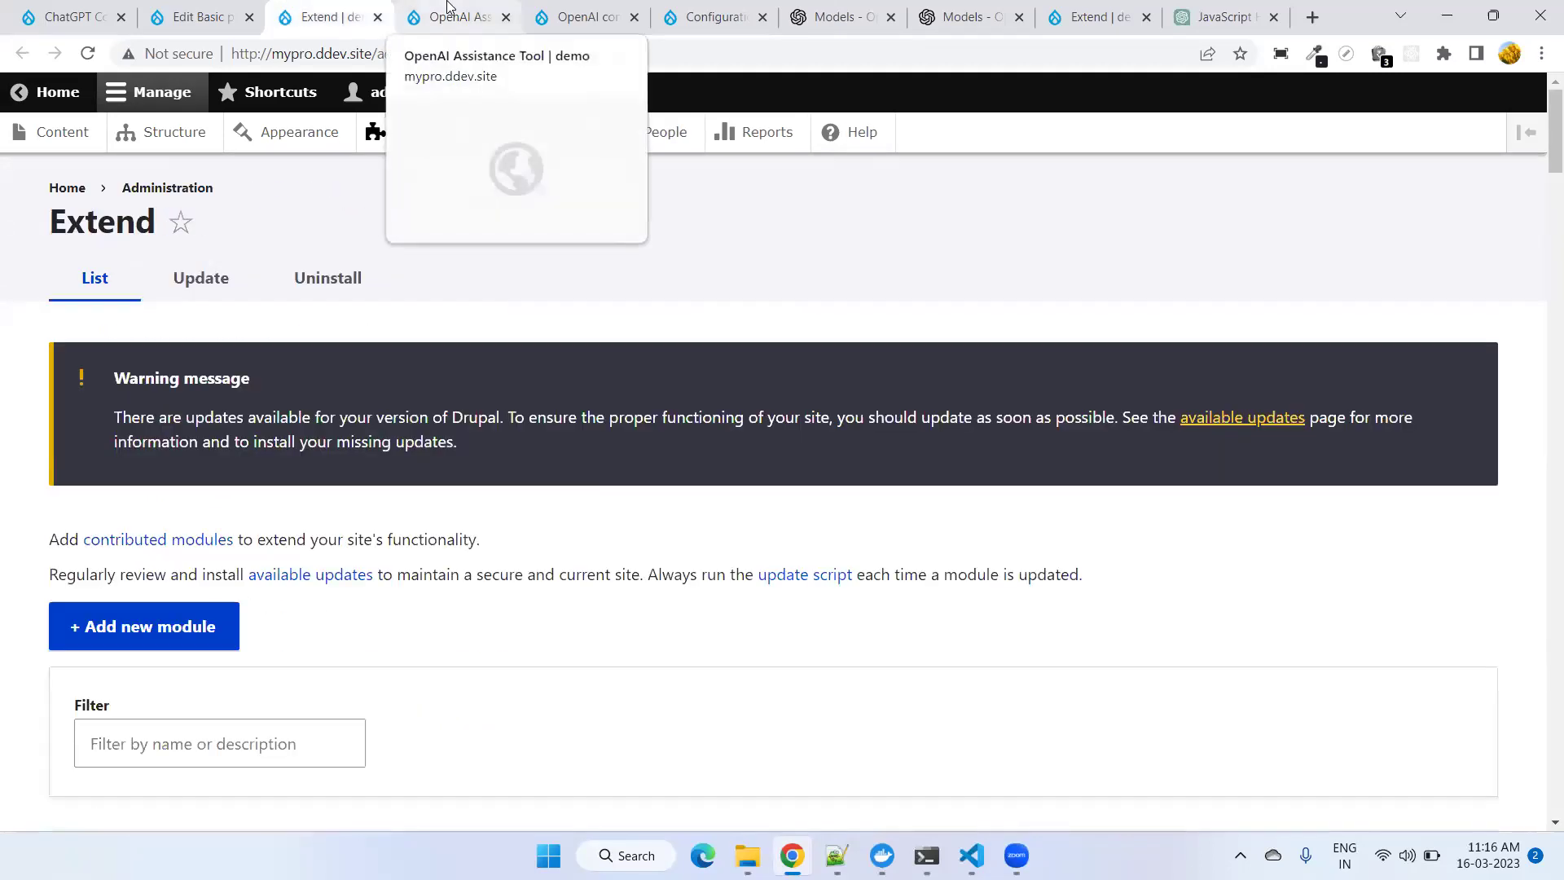
click(448, 7)
scroll(320, 538, down, 3)
scroll(304, 618, down, 3)
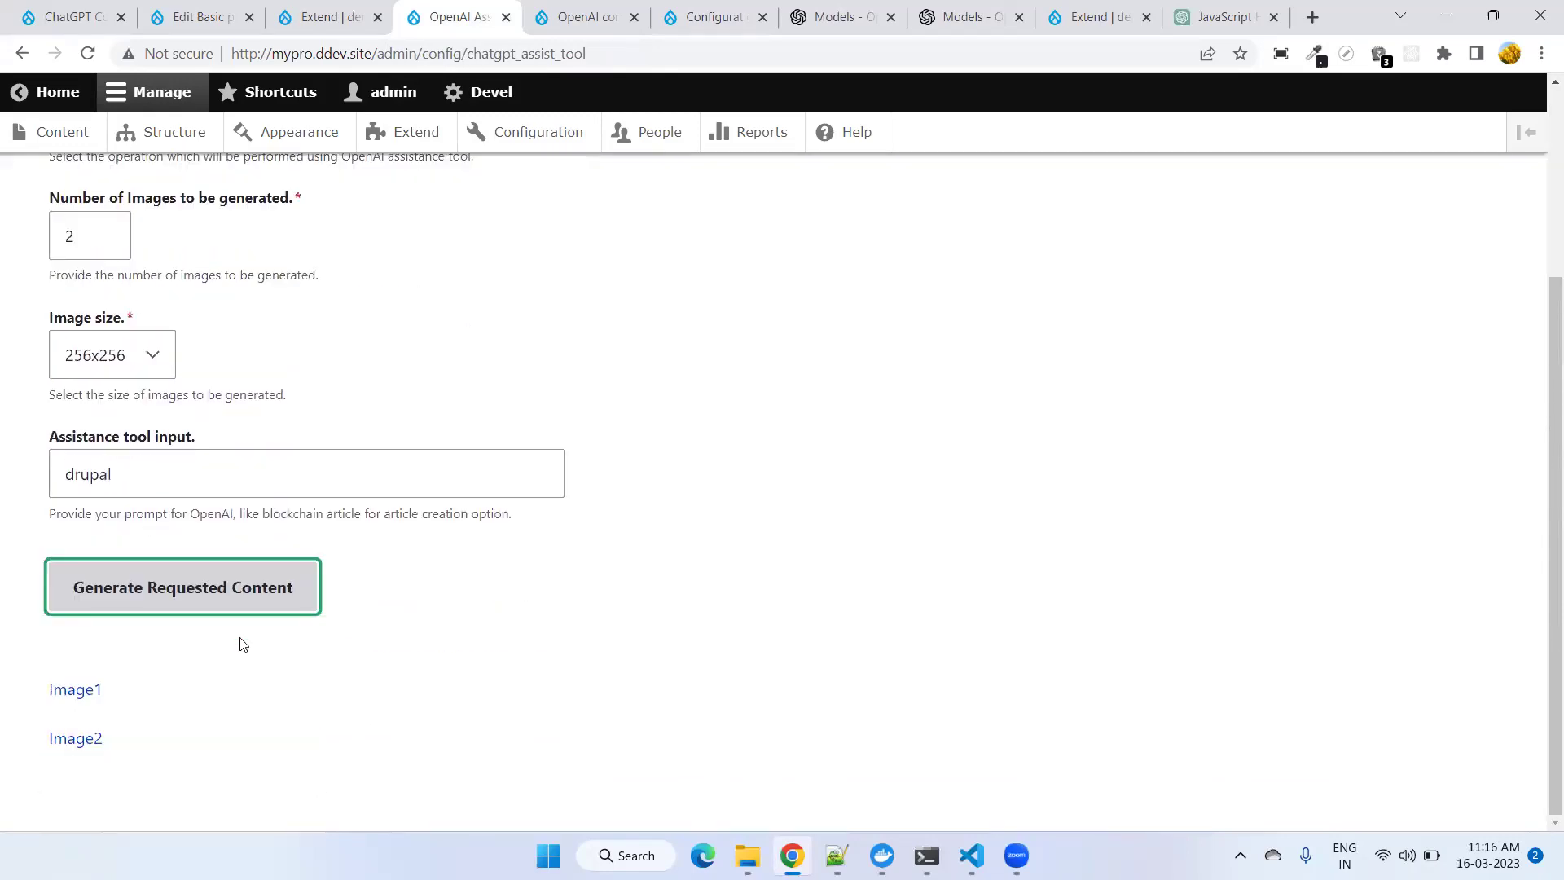
- View the newly generated Image1 and Image2, and close both images to return to the assistance tool
click(75, 691)
click(427, 11)
click(85, 740)
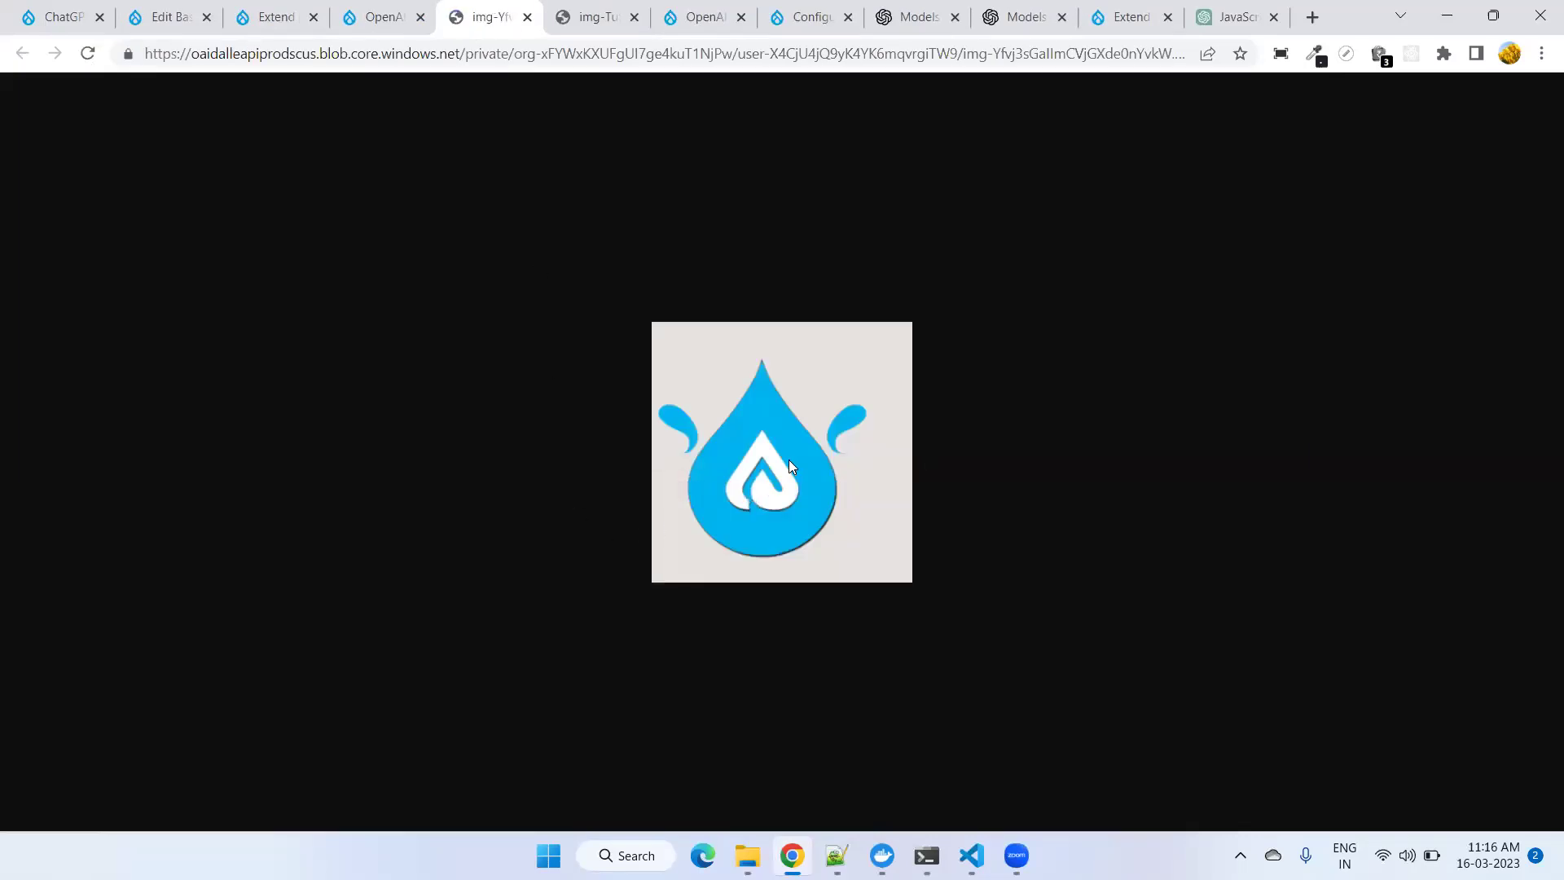
click(598, 18)
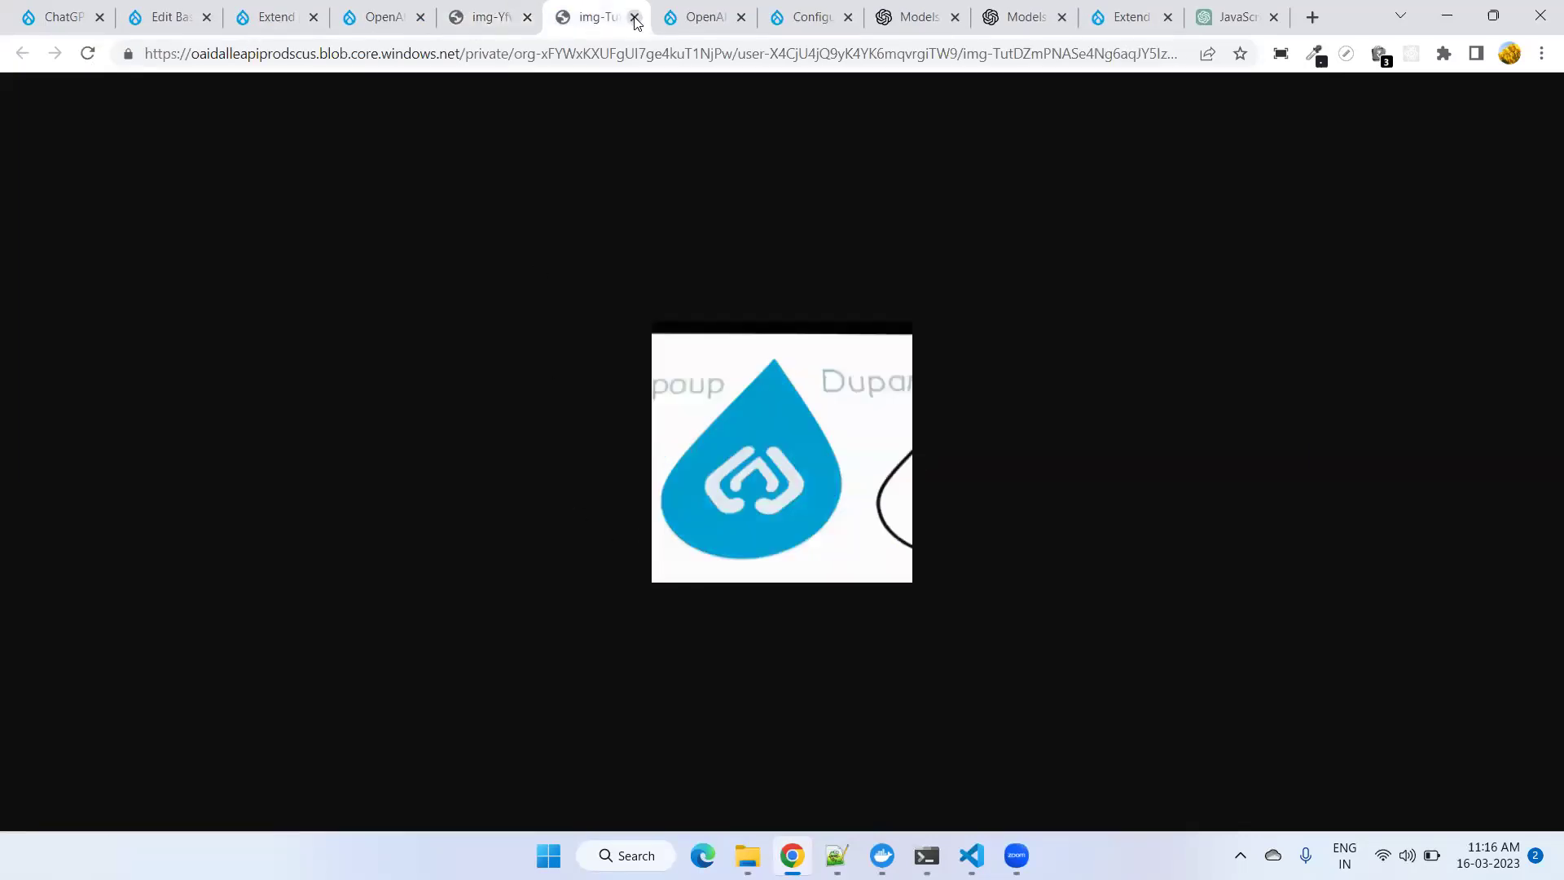
click(635, 18)
click(527, 17)
click(377, 17)
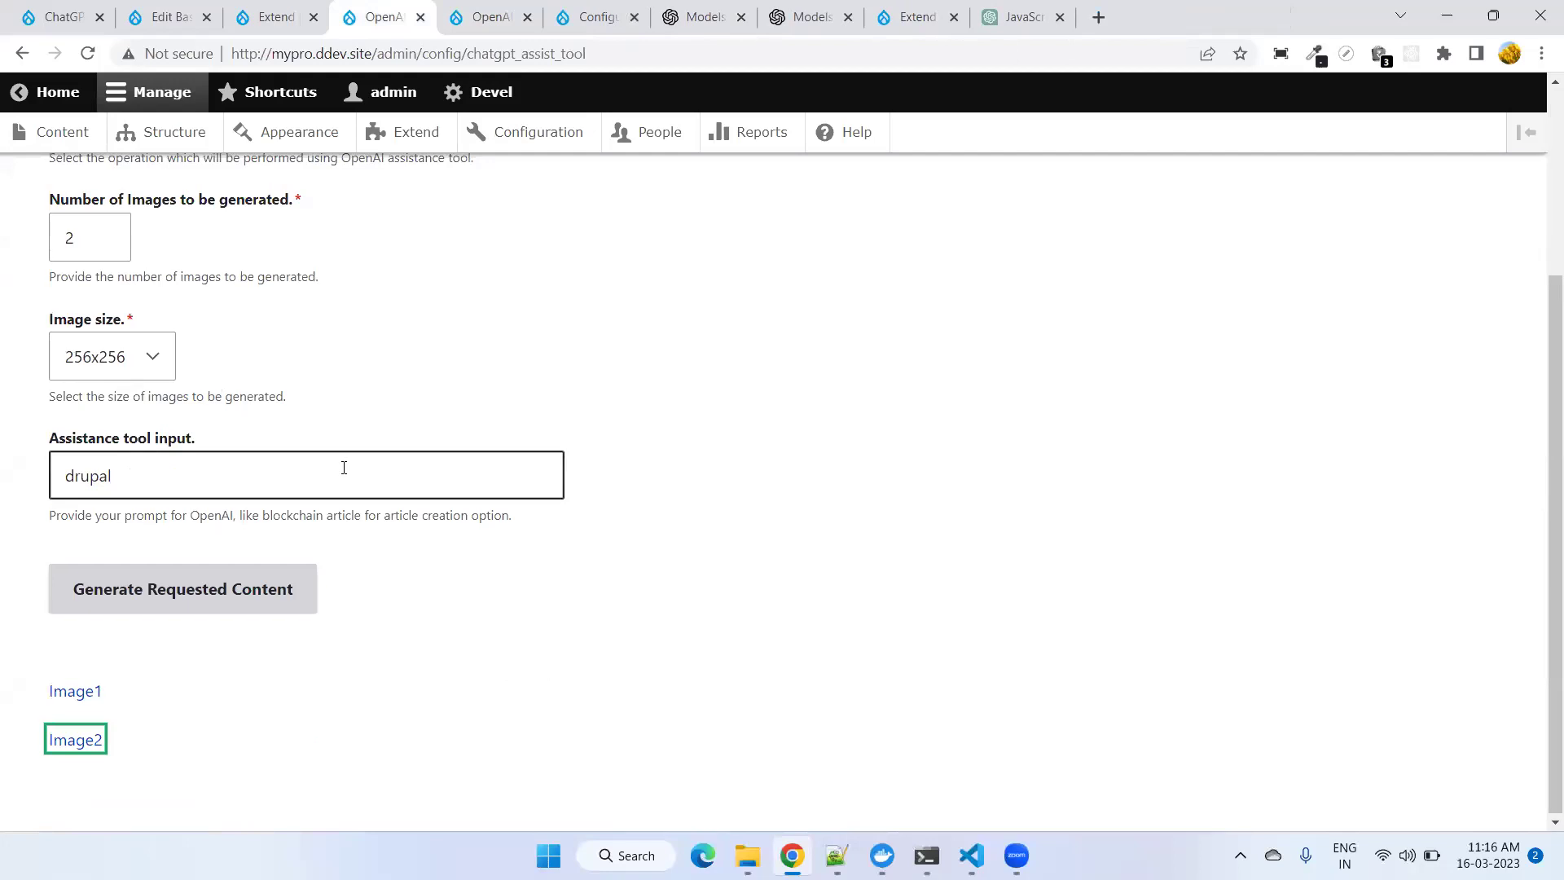
- Choose the "Create article using OpenAI GPT model" operation and enter "Drupal 10" as the preferred article title
scroll(344, 467, up, 3)
click(348, 384)
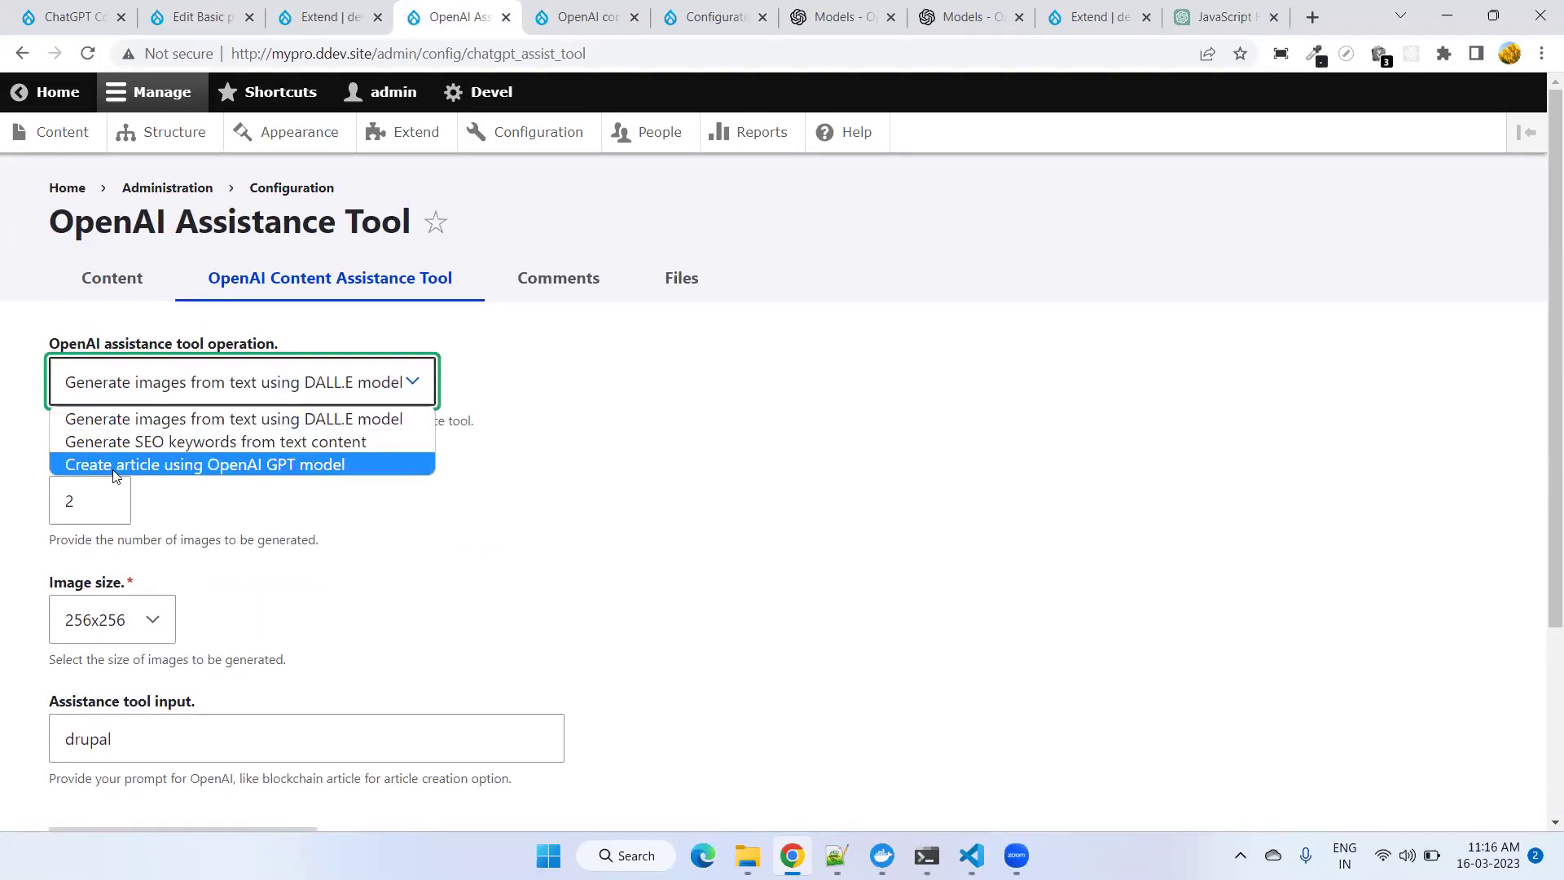
click(224, 472)
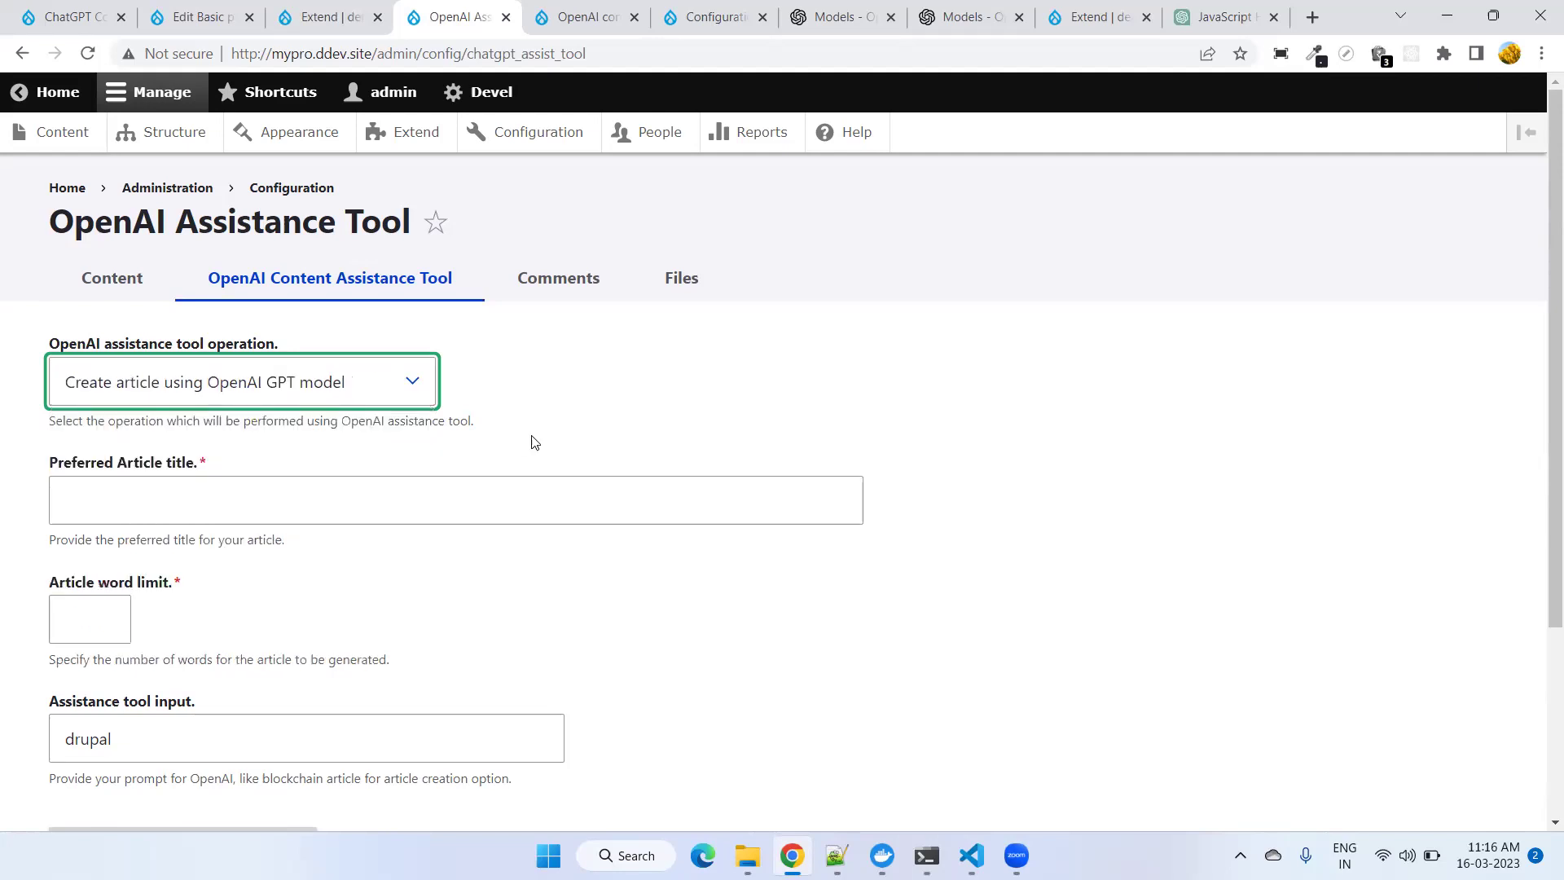
scroll(360, 511, down, 3)
scroll(362, 513, up, 3)
scroll(361, 513, down, 3)
scroll(362, 513, up, 3)
click(362, 513)
text(Drupal 10)
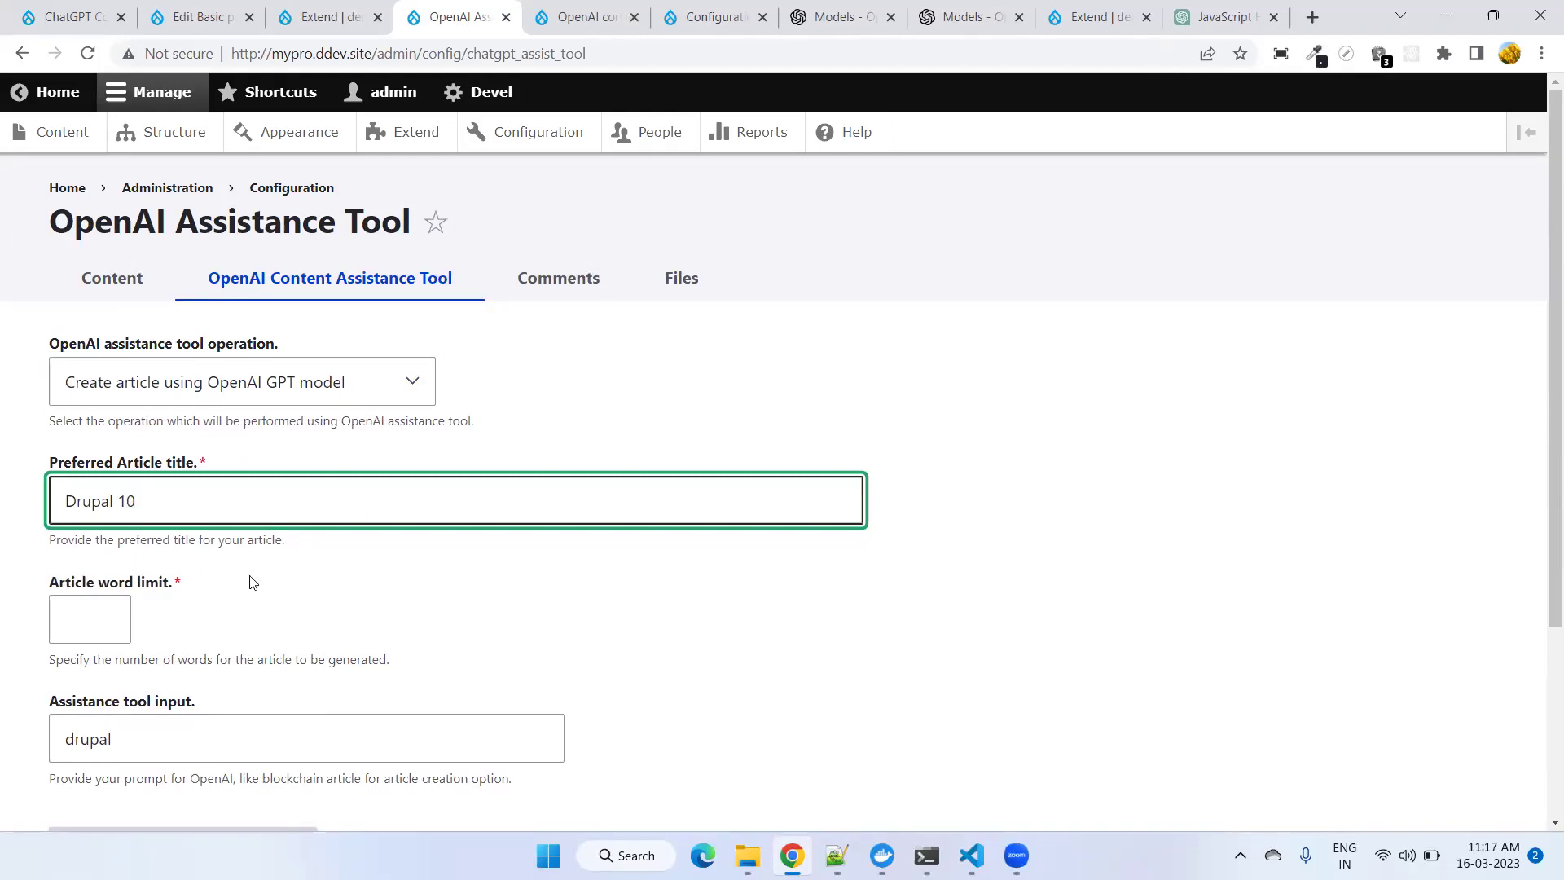
- Set the article word limit to 300 and generate the article for the prompt "drupal"
click(92, 629)
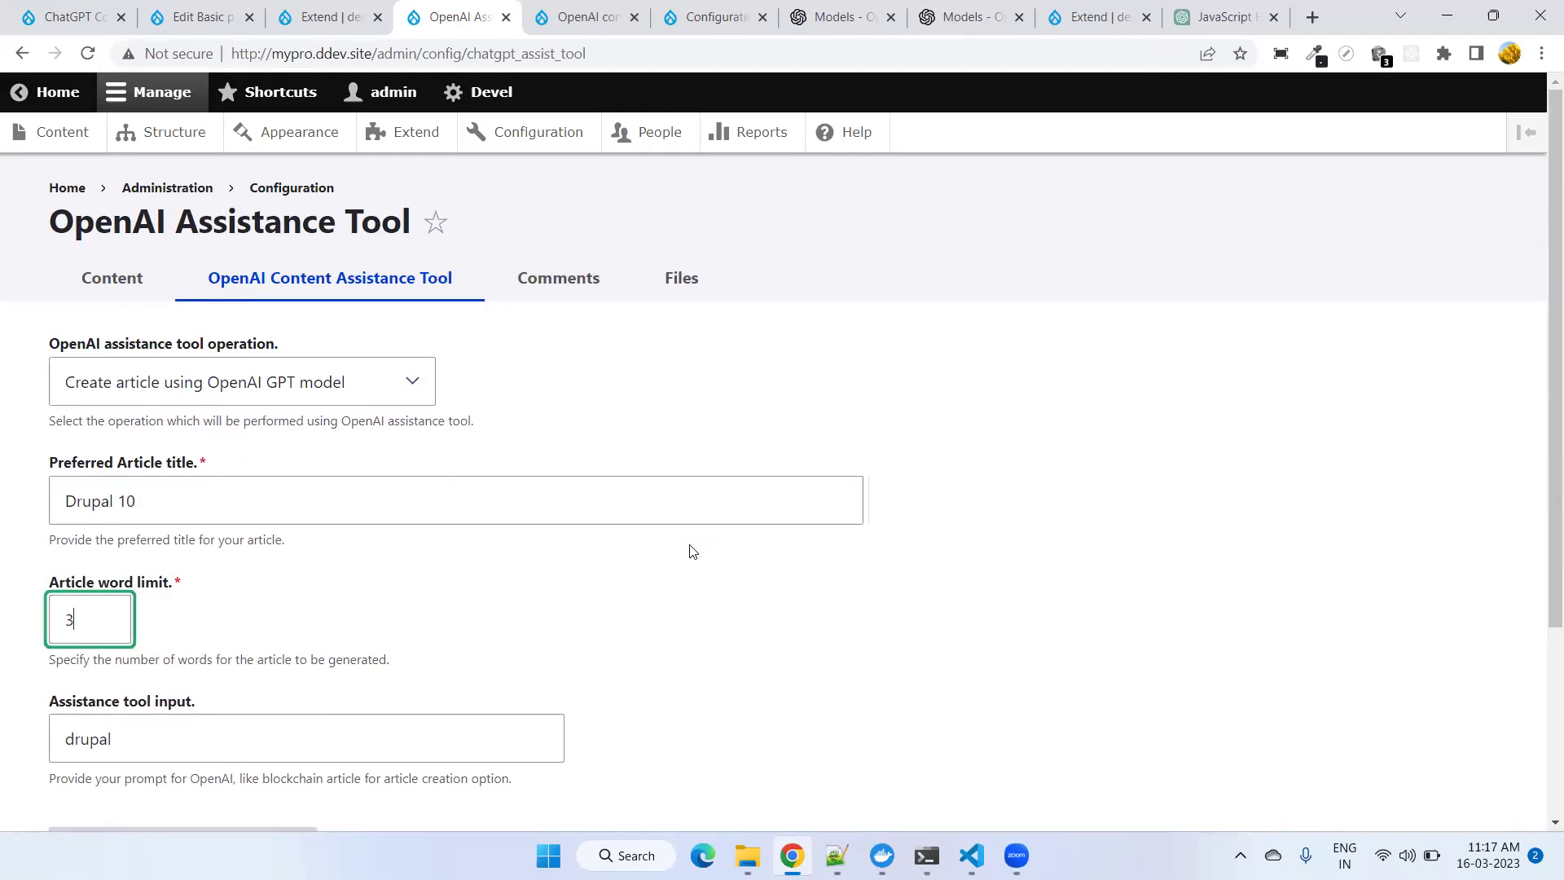
scroll(693, 552, down, 3)
click(159, 588)
scroll(296, 635, up, 2)
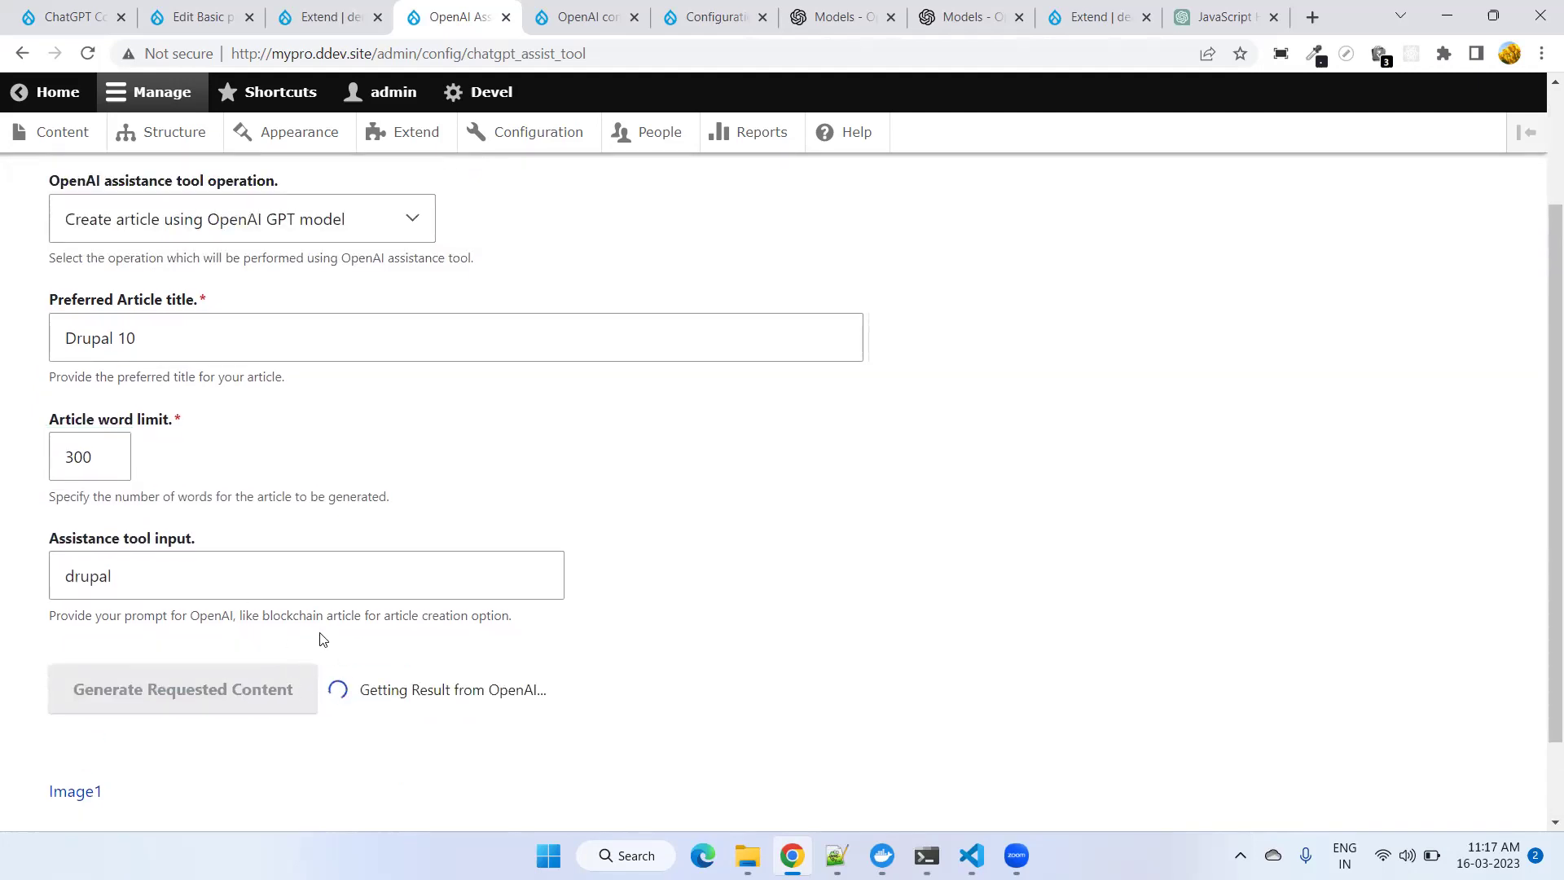
scroll(272, 642, up, 3)
- Close the ChatGPT content search dialog on the basic page and return to the OpenAI Assistance Tool page
click(202, 16)
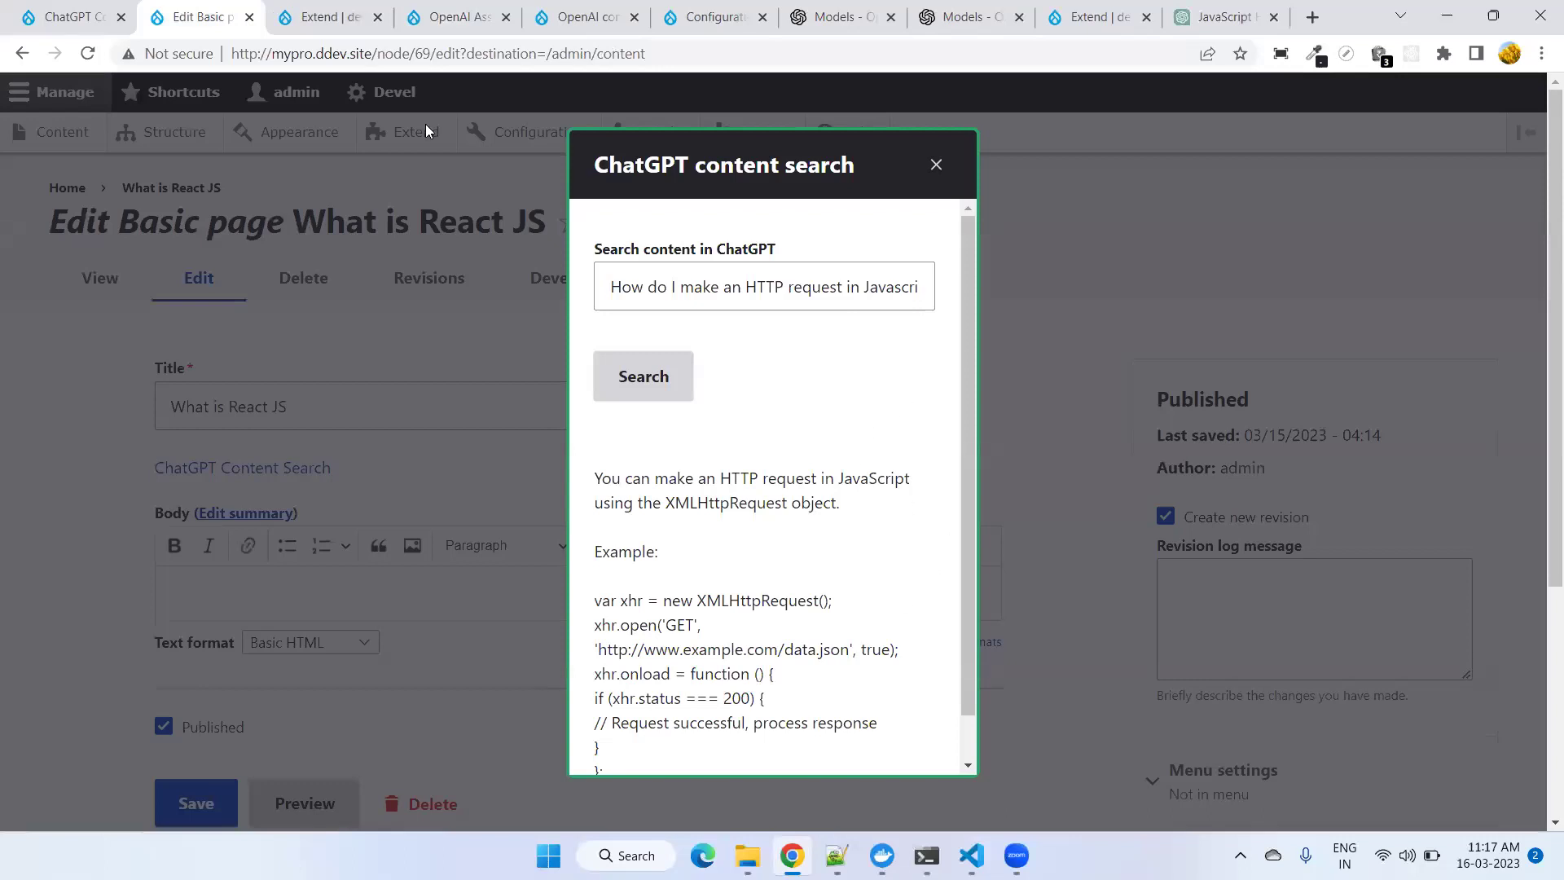
key(Escape)
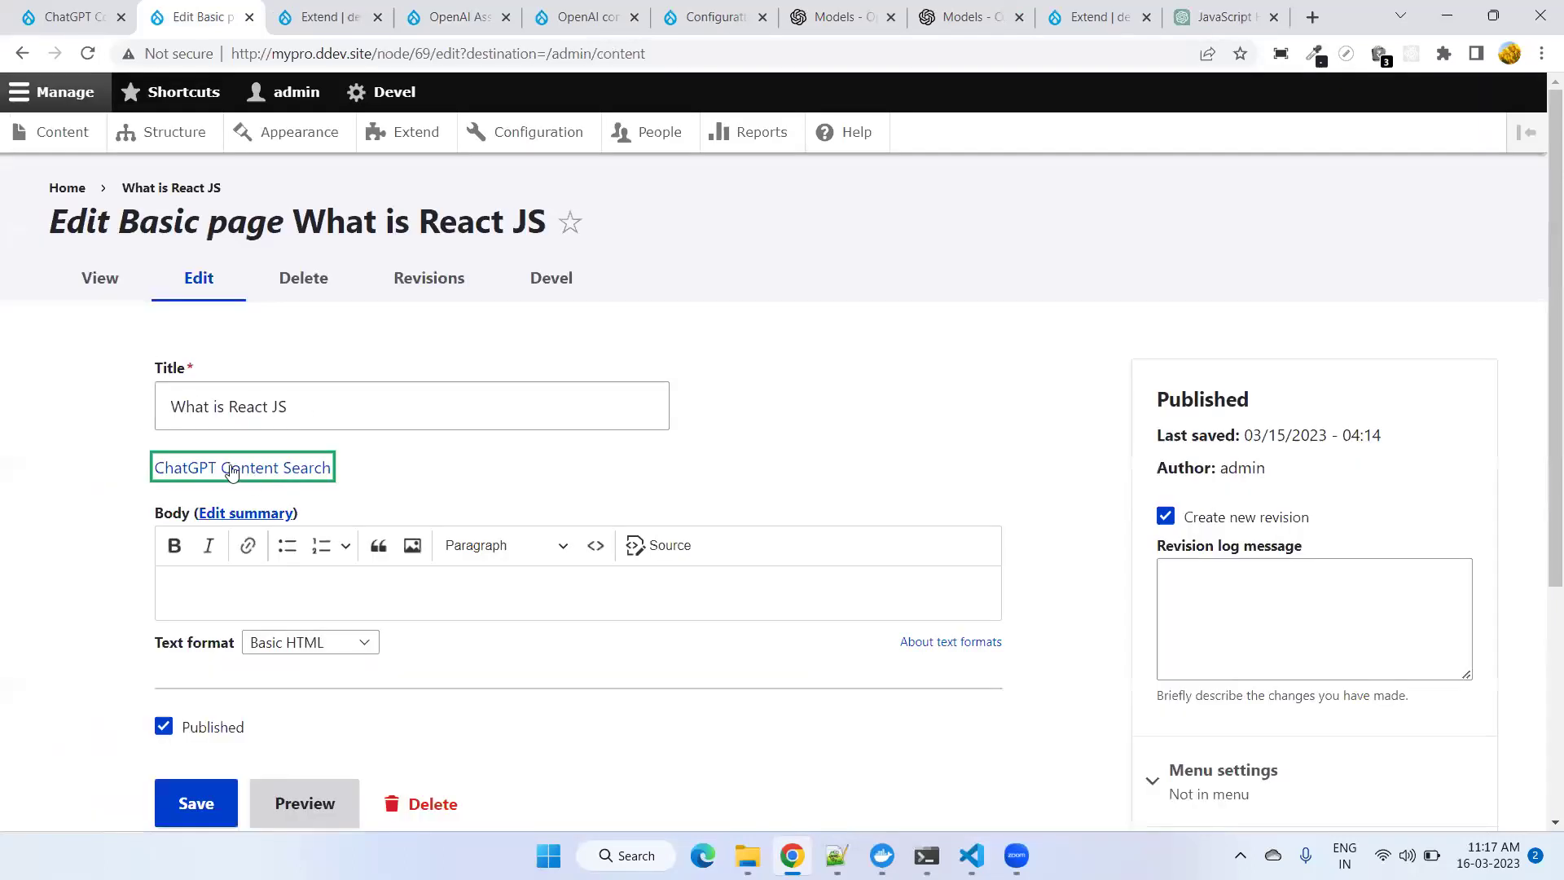
click(325, 16)
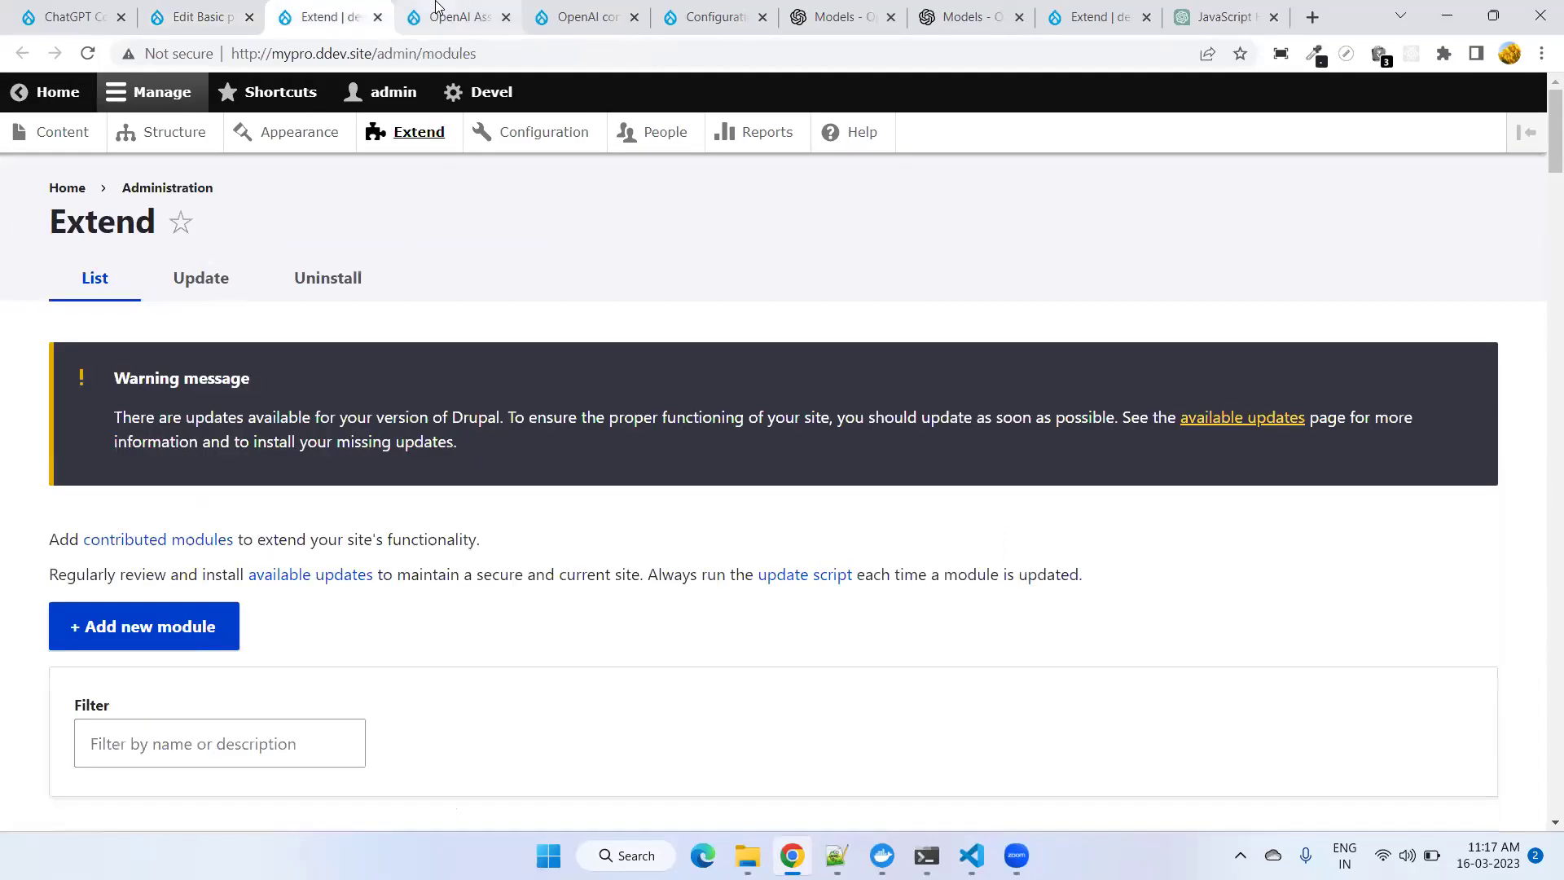
click(436, 10)
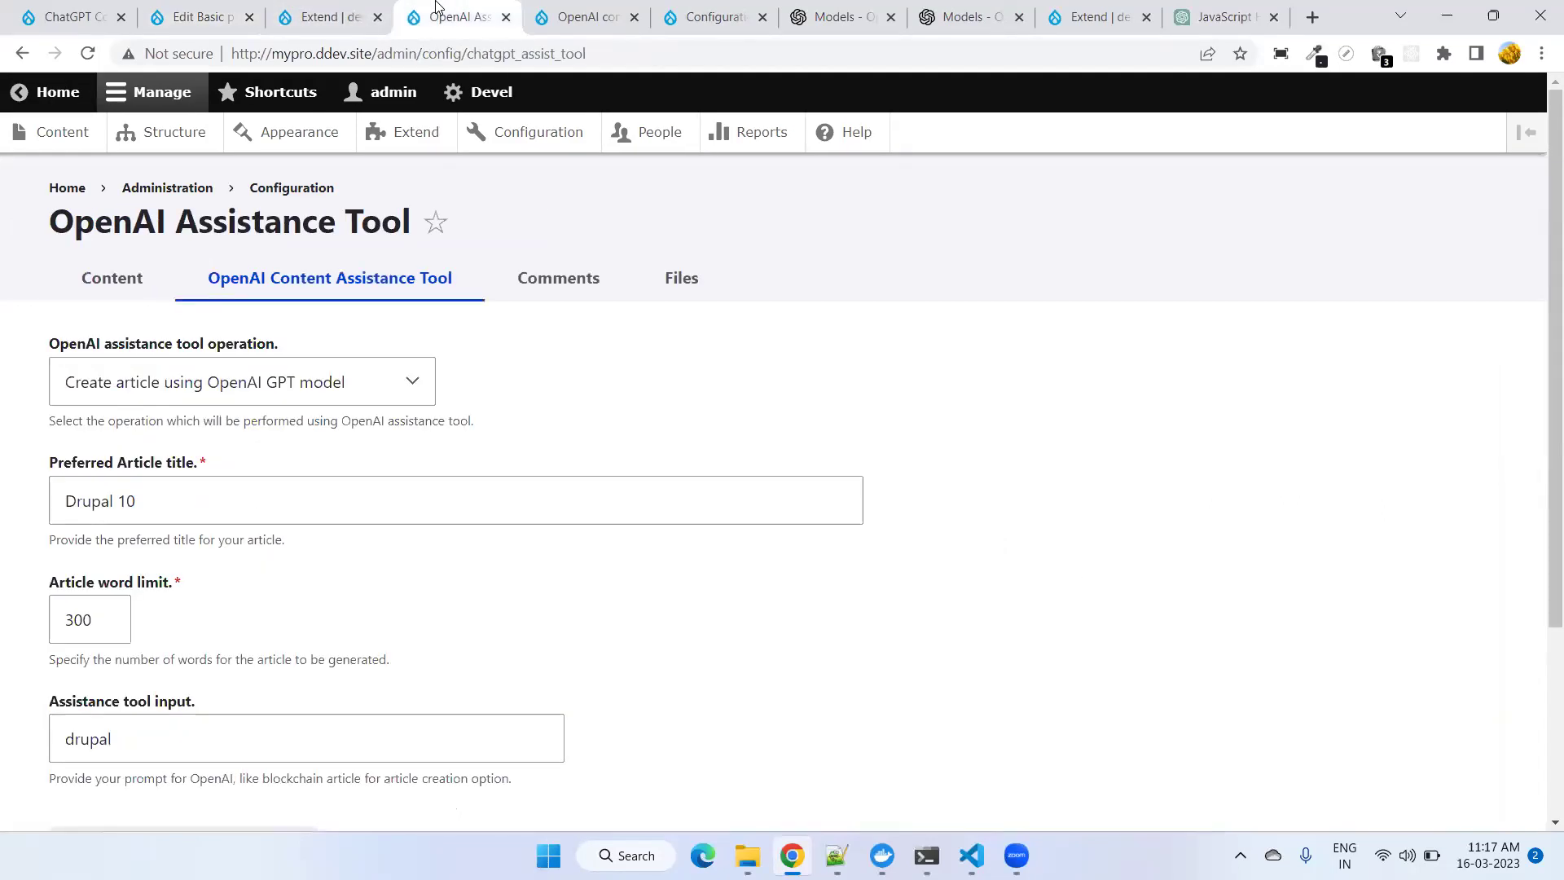
- Look over the assistance tool's operation options and article settings, and check for the article generation result
scroll(273, 391, down, 3)
scroll(279, 399, up, 3)
click(281, 396)
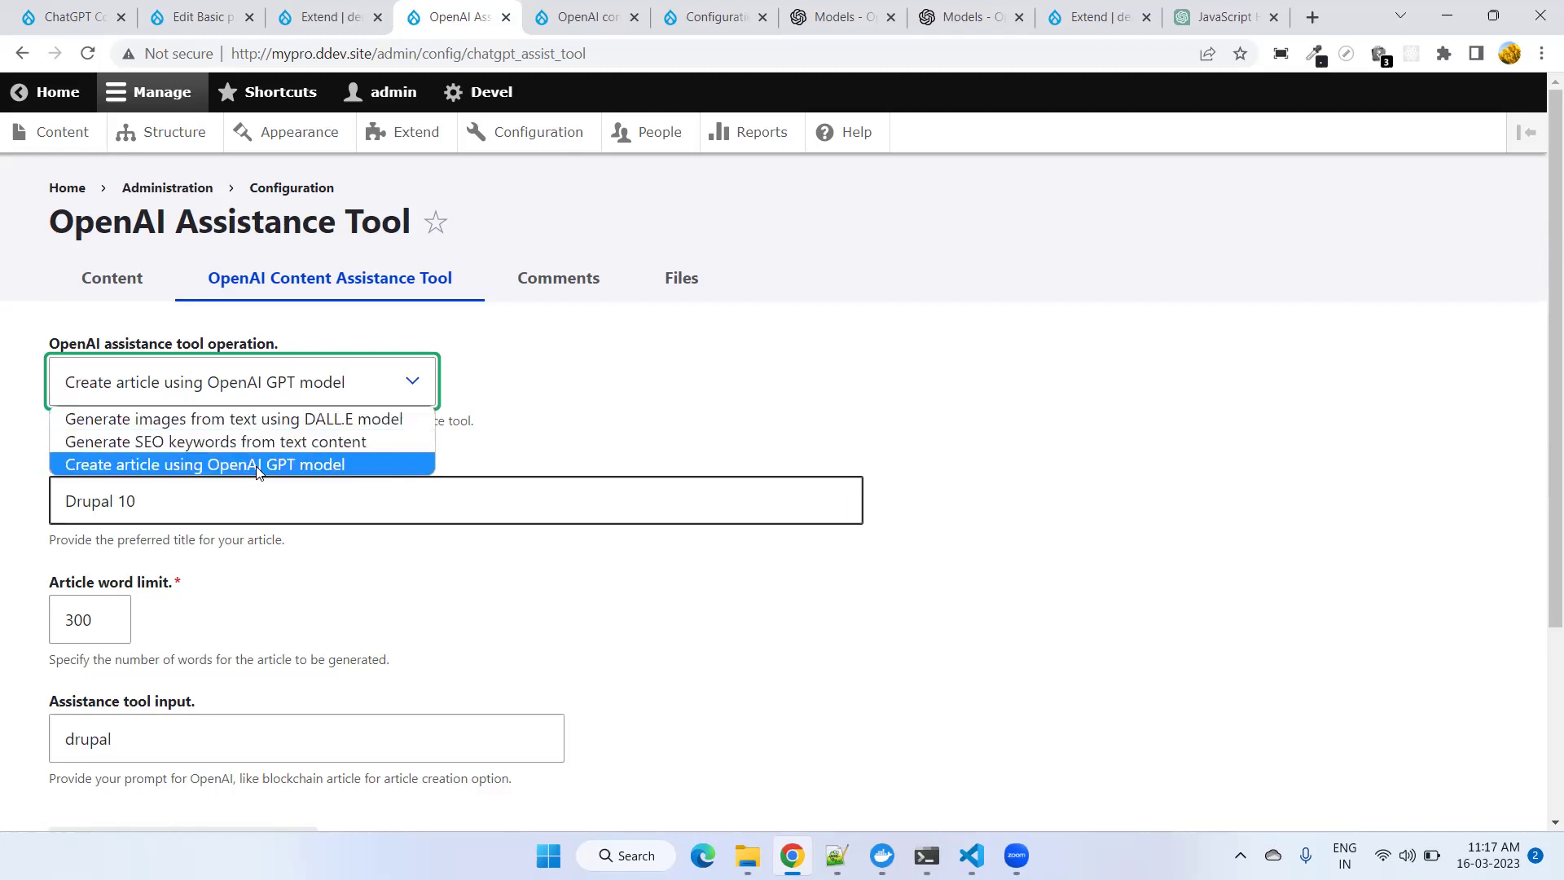
click(200, 16)
click(412, 6)
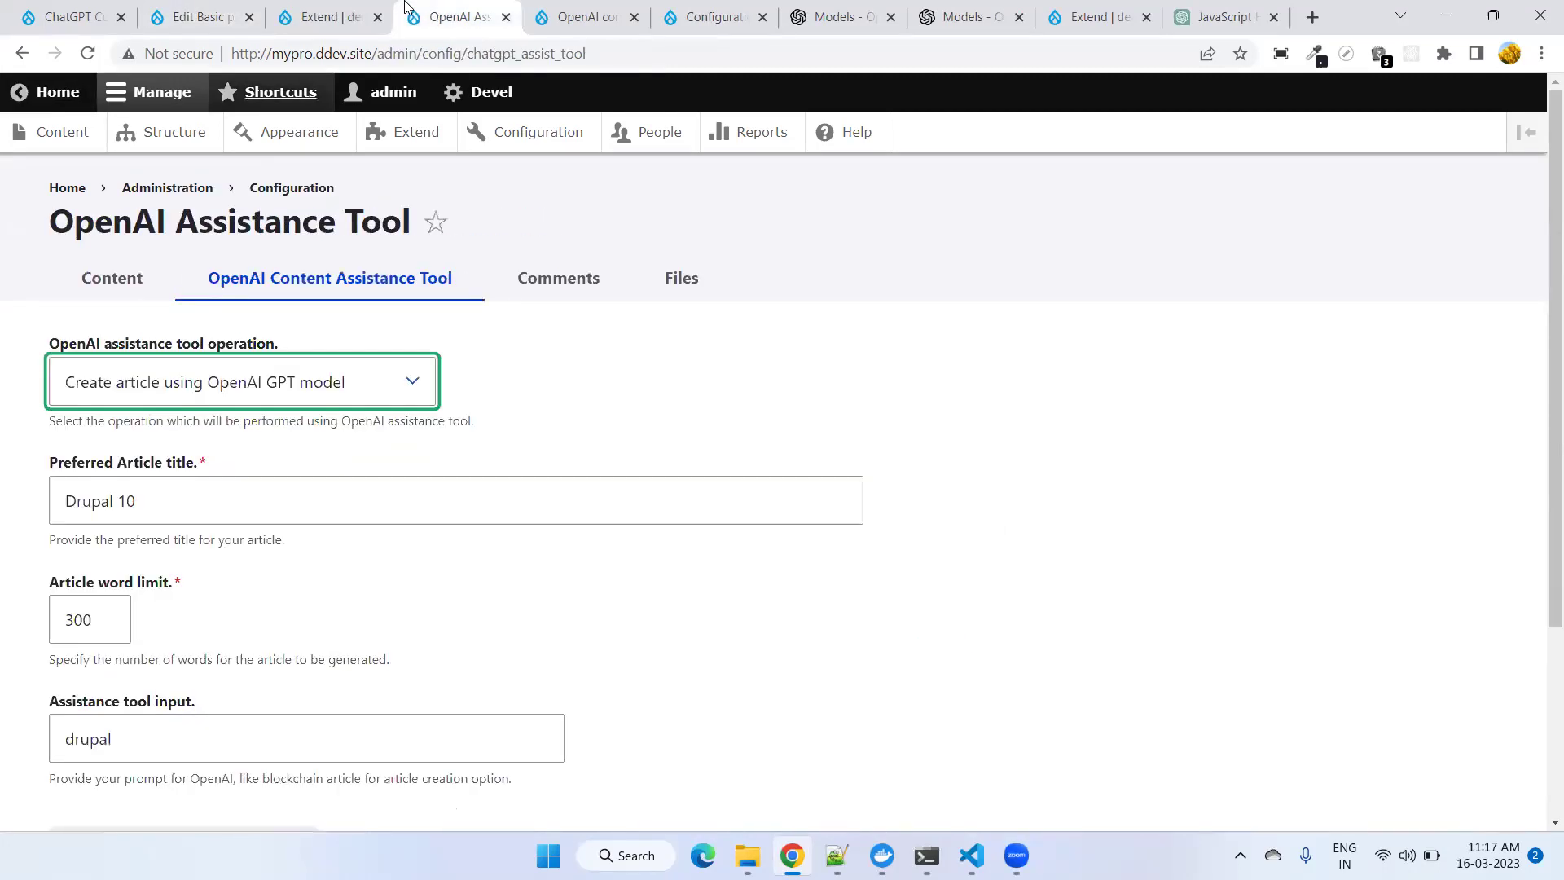
scroll(426, 453, down, 3)
key(Return)
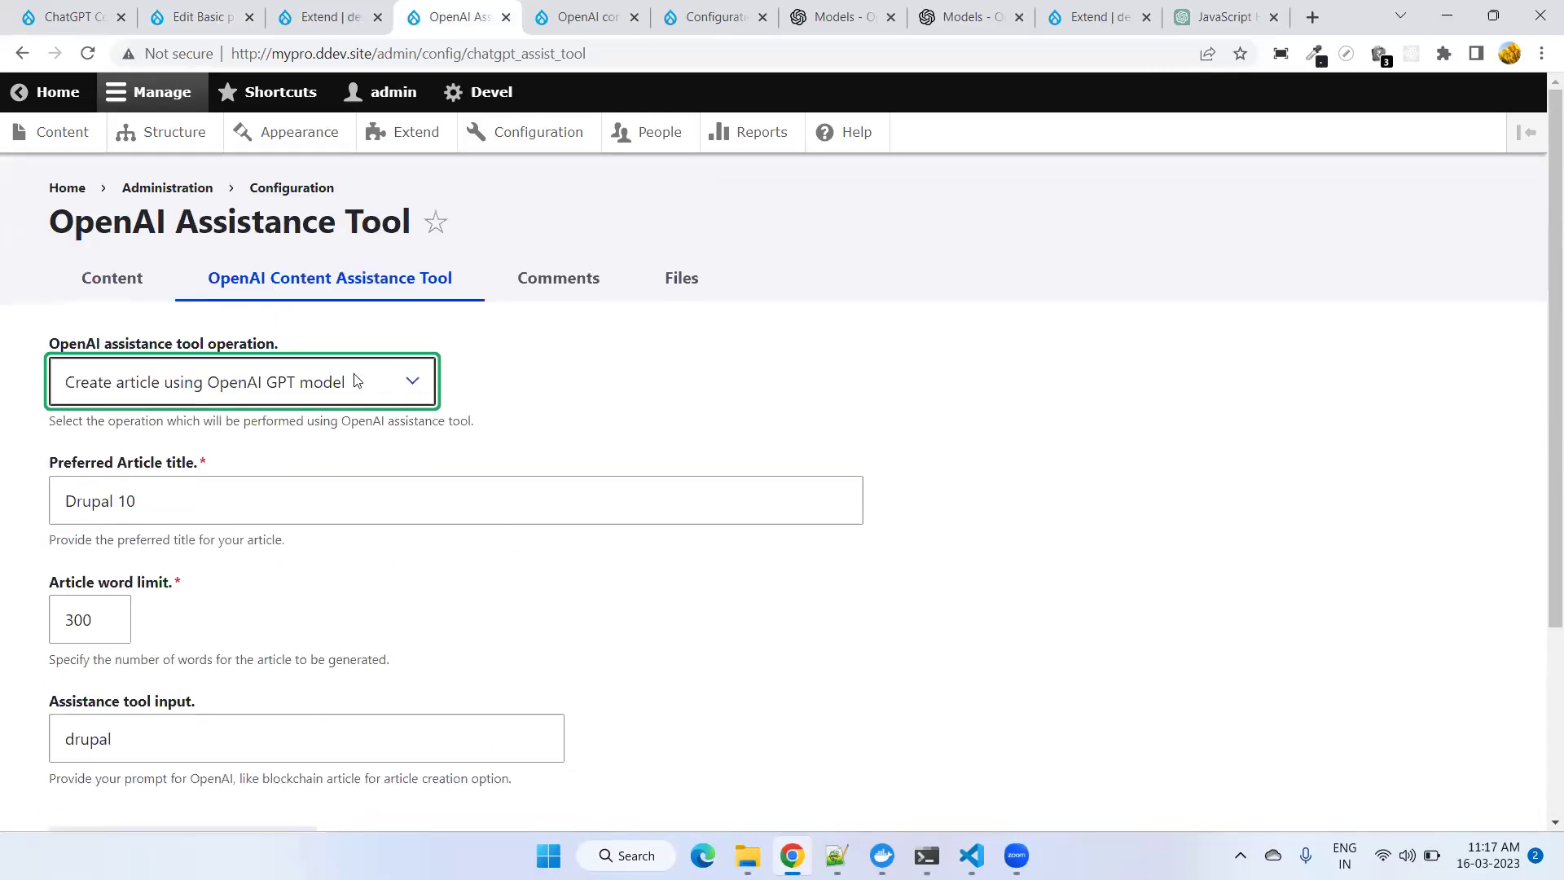
click(356, 380)
scroll(326, 420, down, 1)
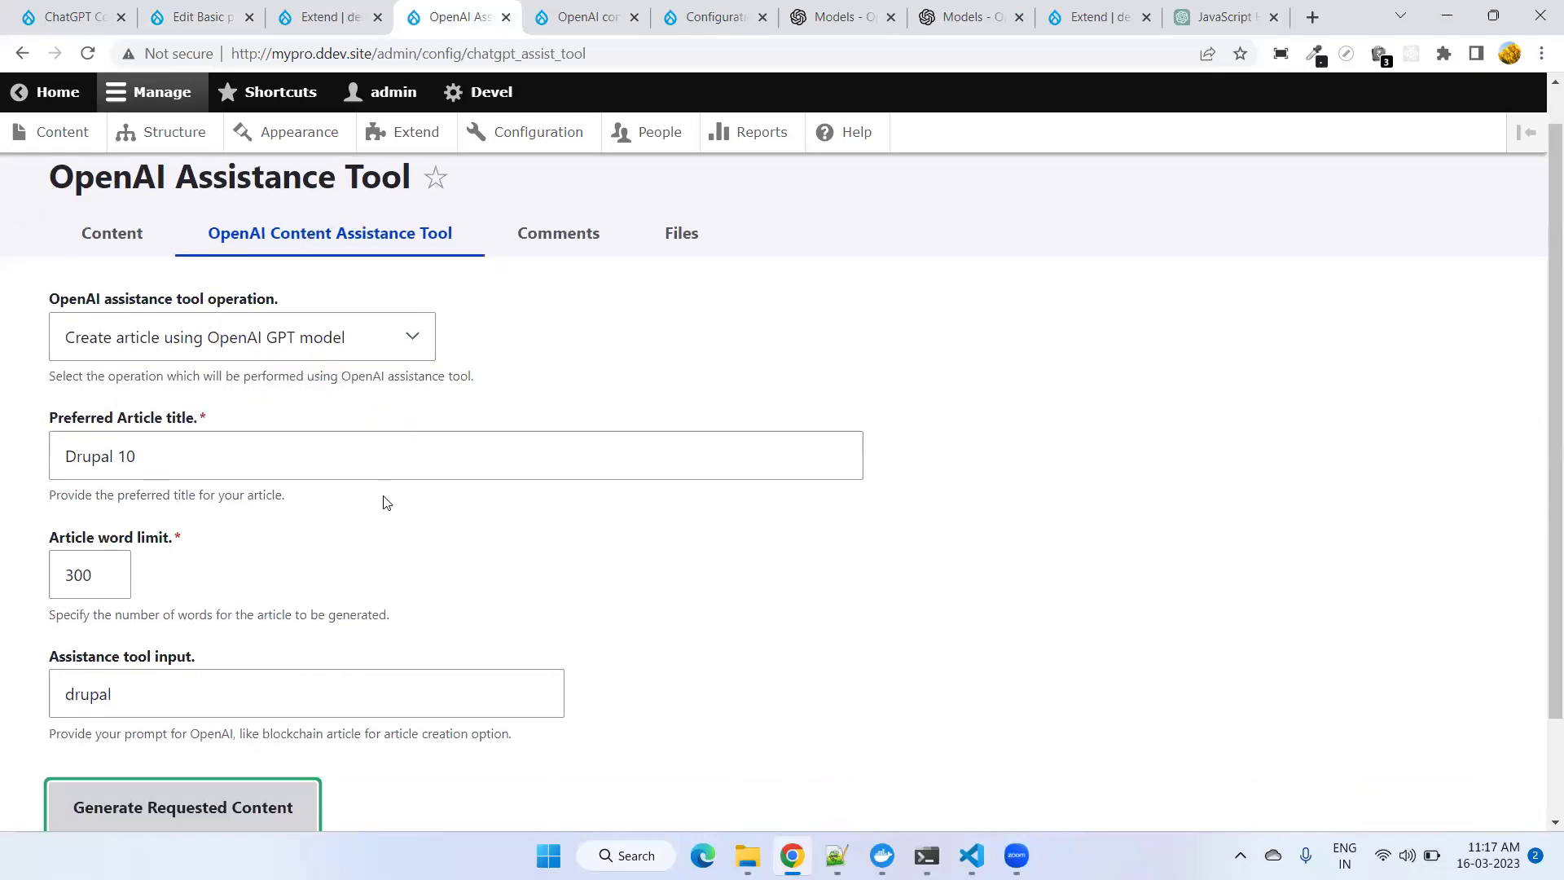
scroll(391, 562, down, 2)
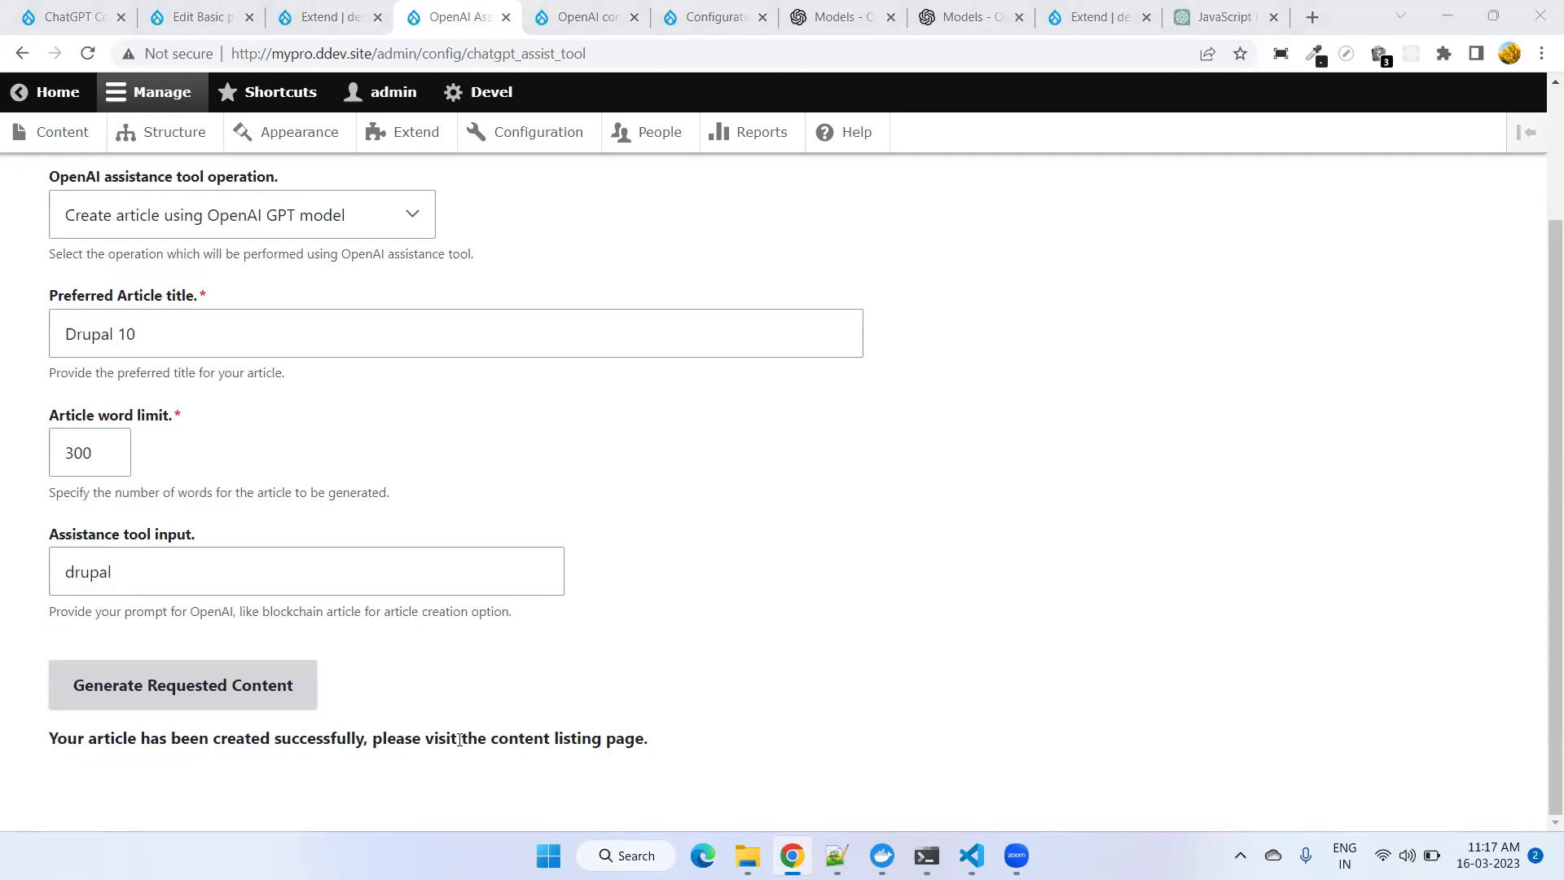
- Open the site's content listing in a new browser tab while staying on the assistance tool page
scroll(610, 738, up, 2)
right_click(66, 140)
click(88, 154)
scroll(244, 684, down, 2)
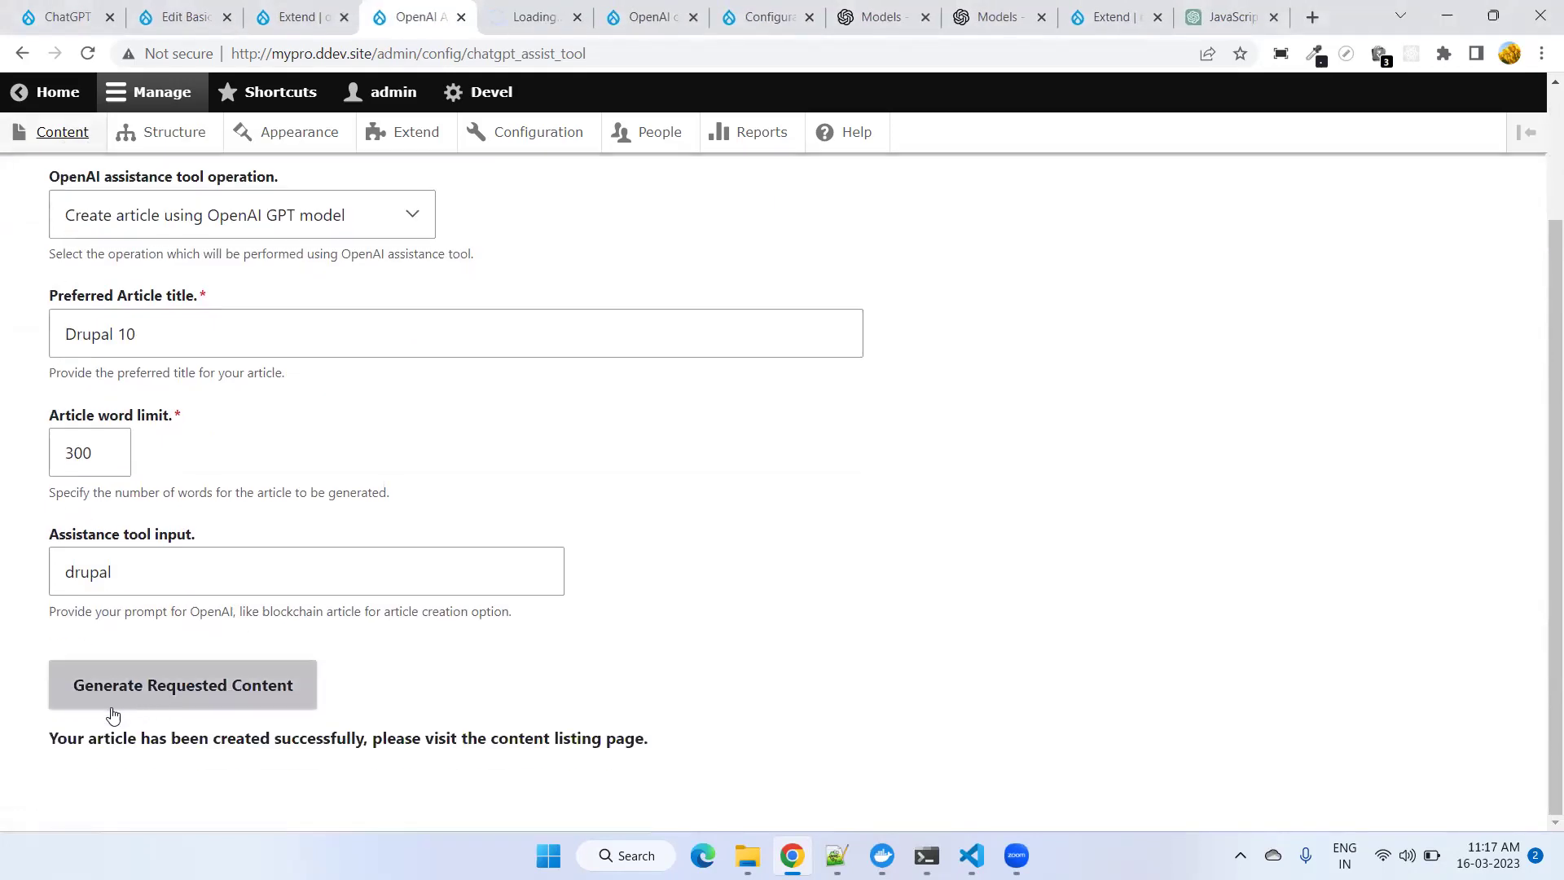
- Examine the article creation message and the prompt text, and check the content listing page
drag(46, 745, 730, 737)
drag(570, 738, 70, 581)
click(70, 581)
double_click(70, 581)
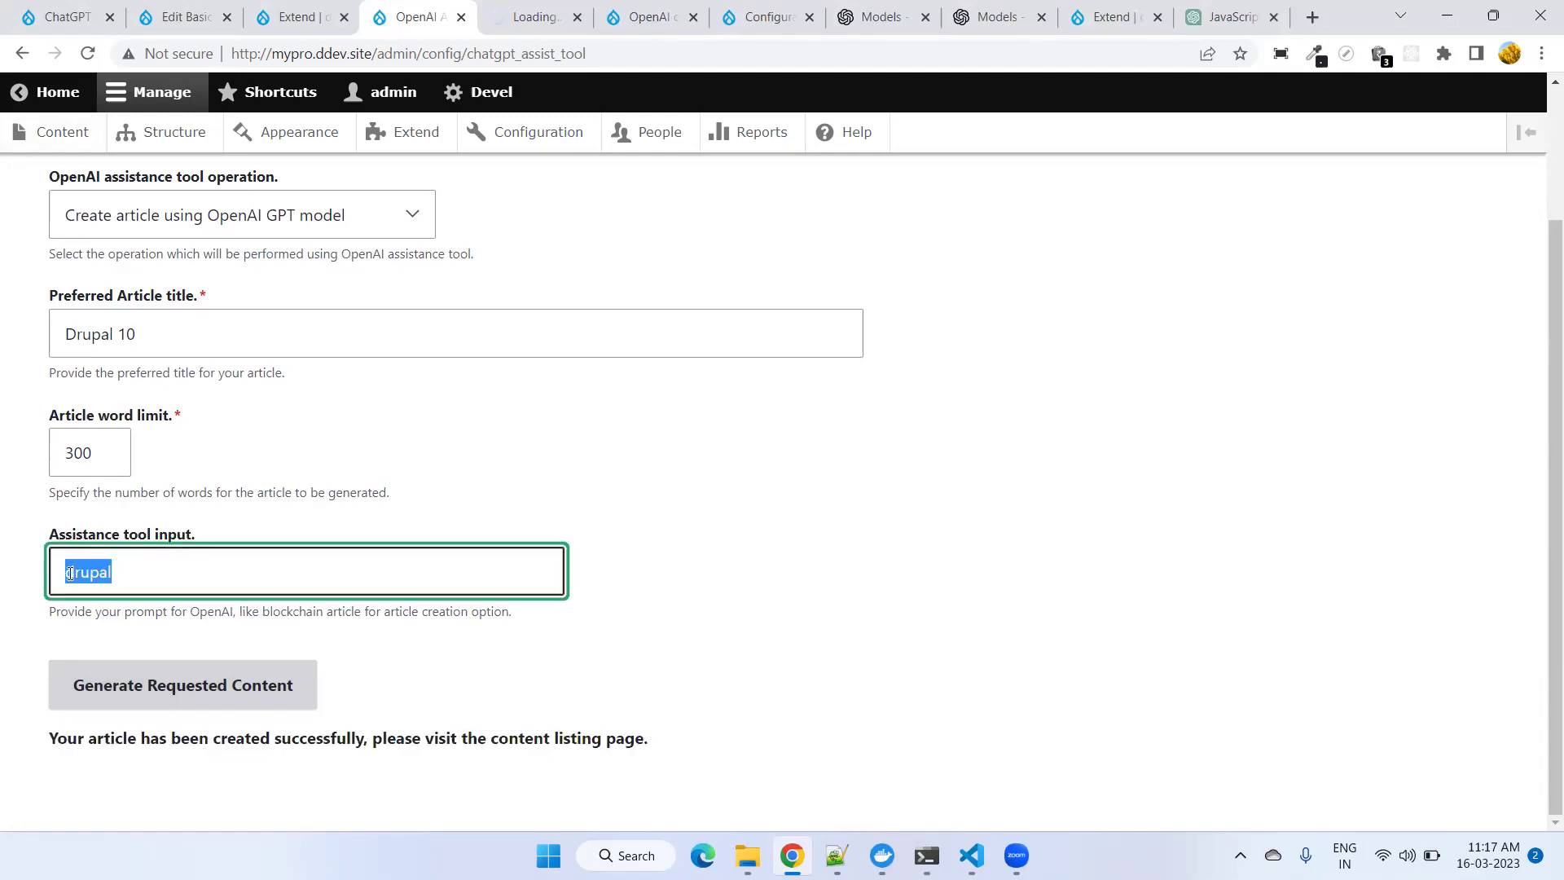
click(537, 9)
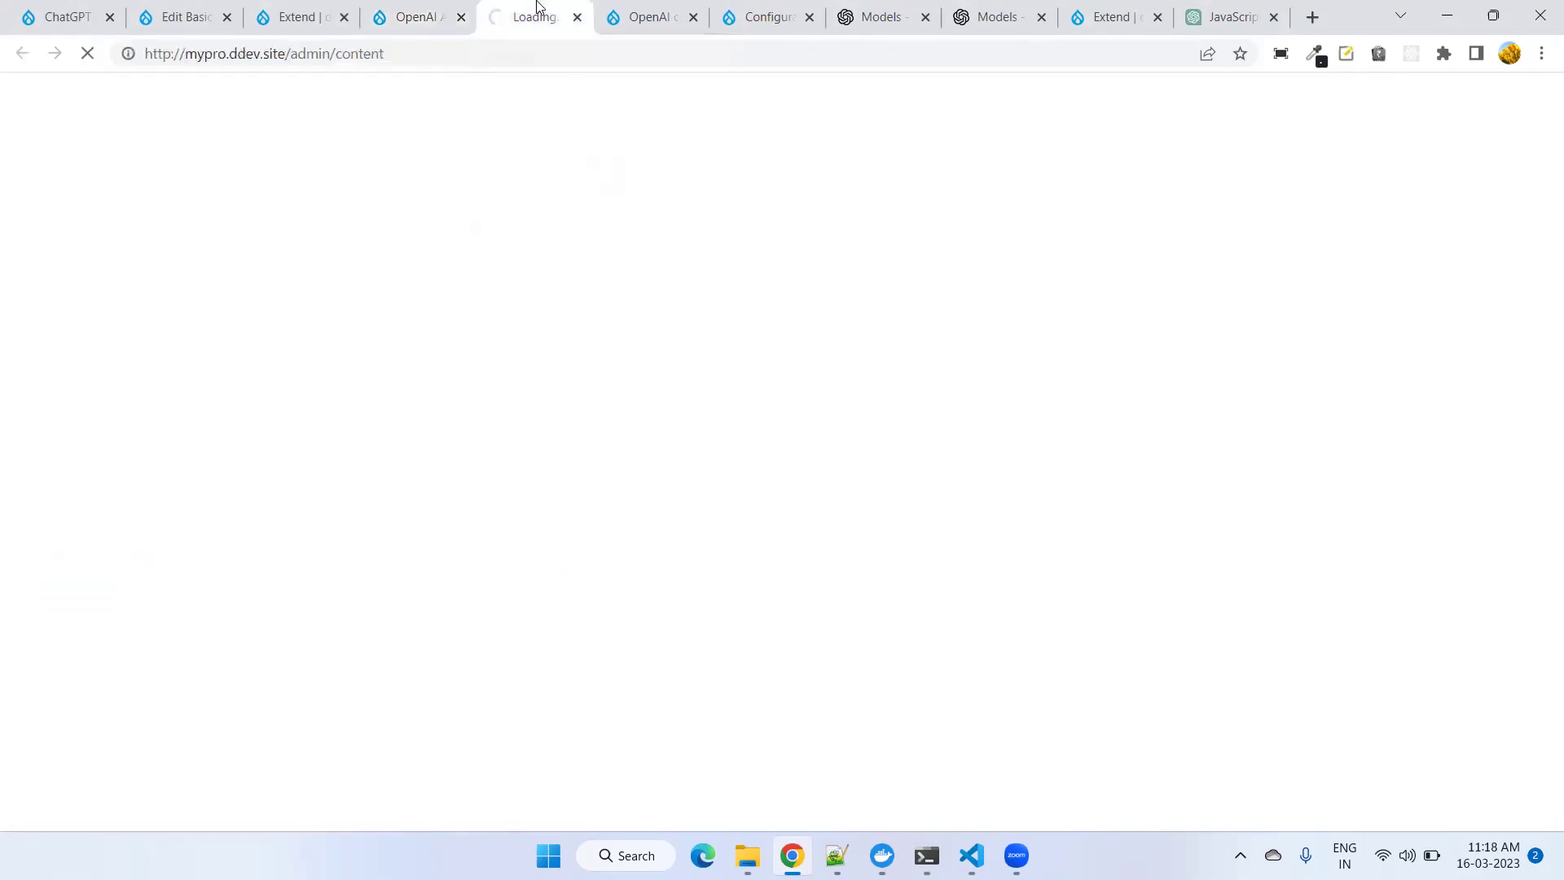
click(419, 14)
- Switch the operation to "Generate SEO keywords from text content" and generate keywords for the prompt "drupal"
scroll(447, 287, up, 2)
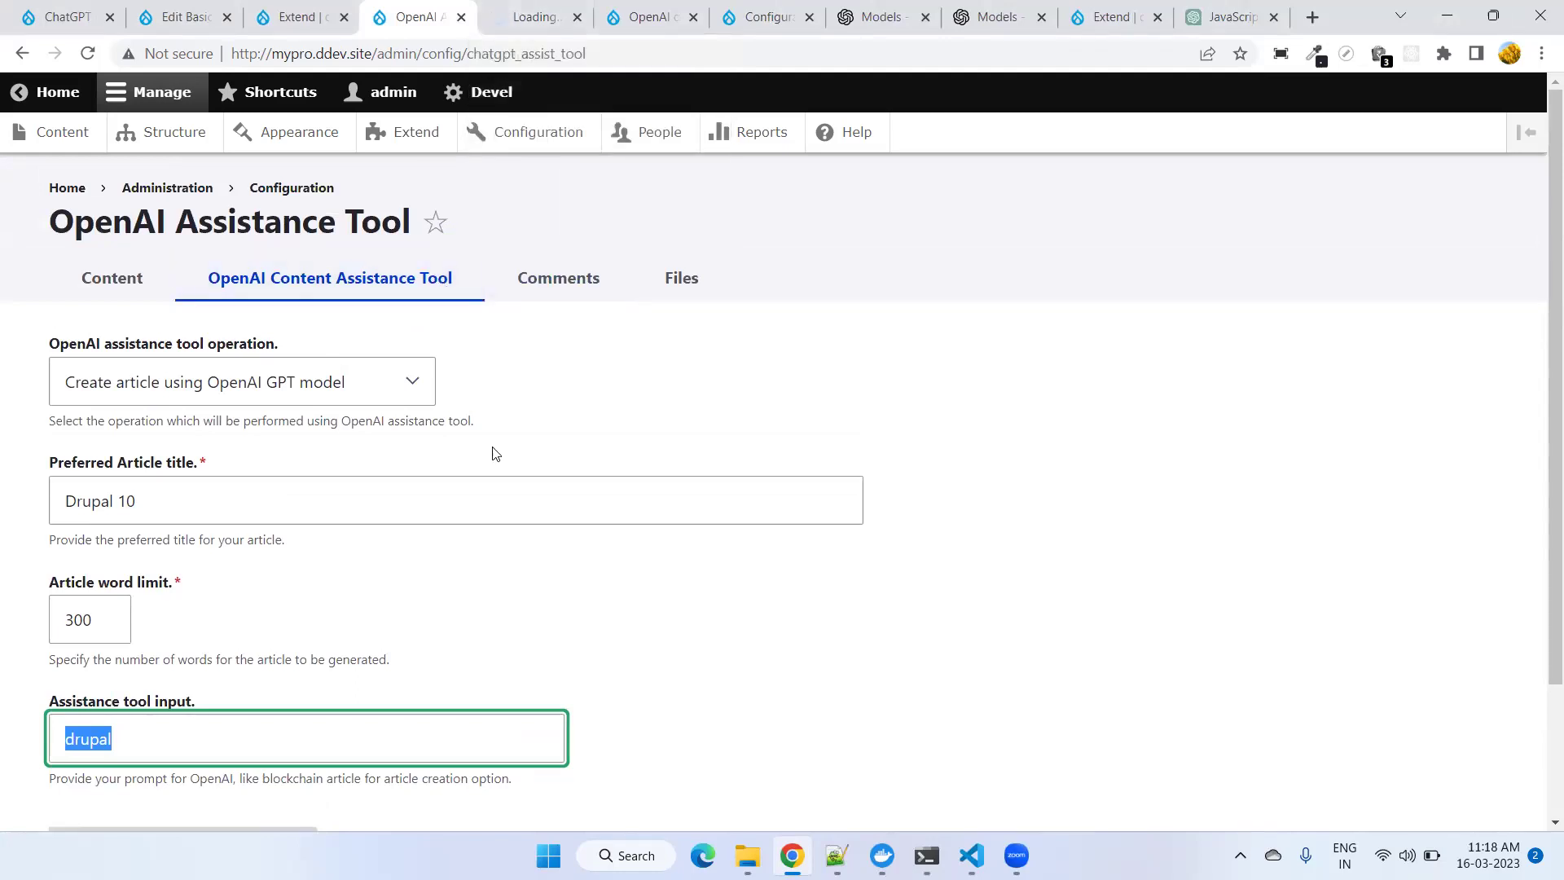
scroll(283, 646, down, 2)
scroll(285, 646, up, 2)
click(314, 382)
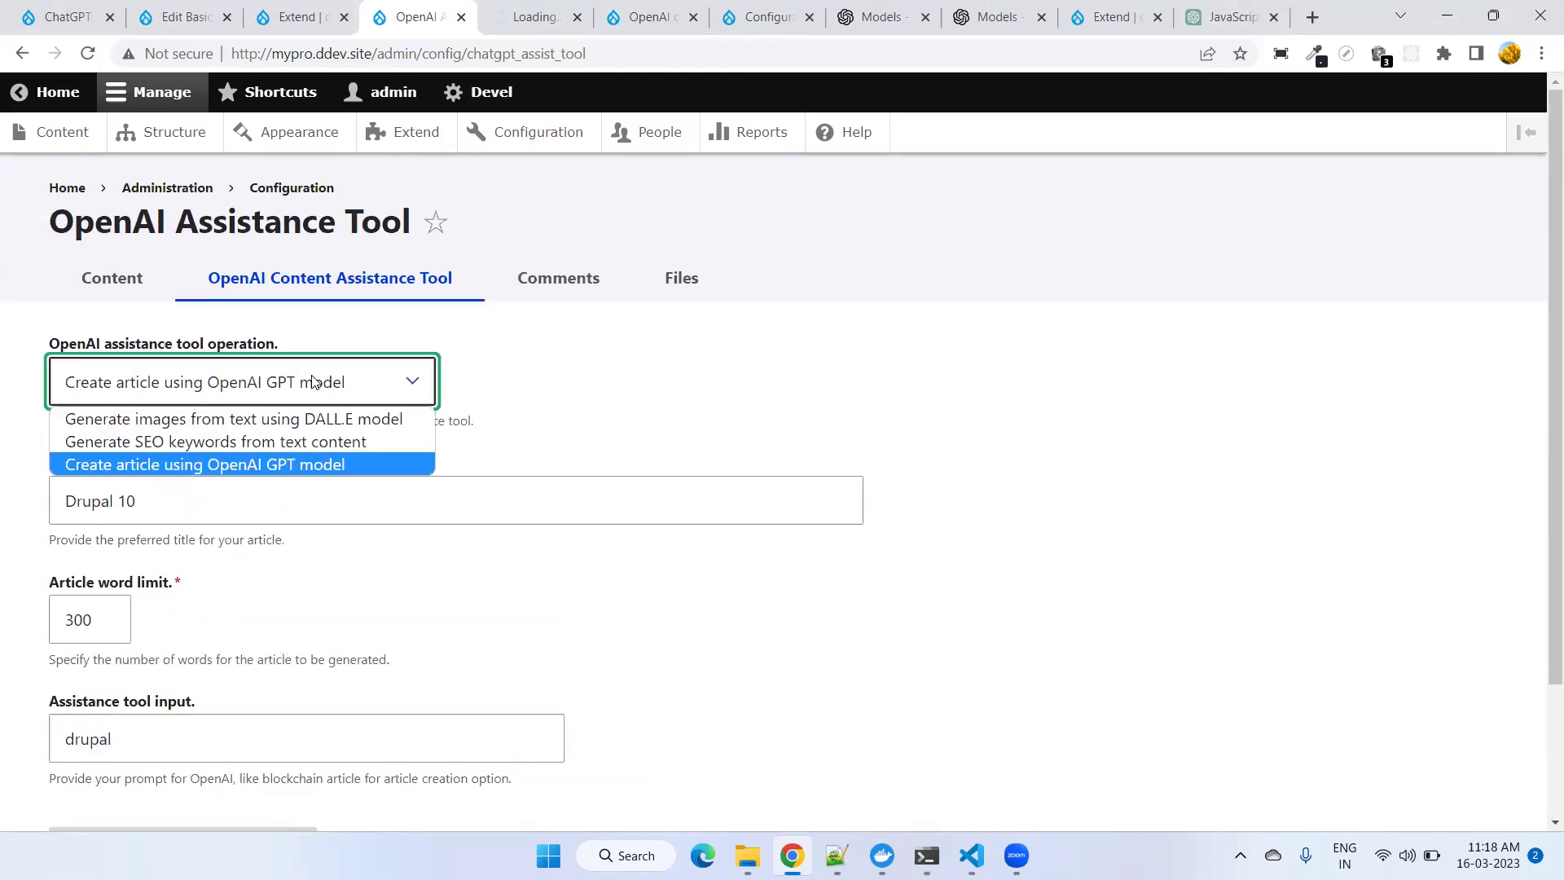
click(246, 443)
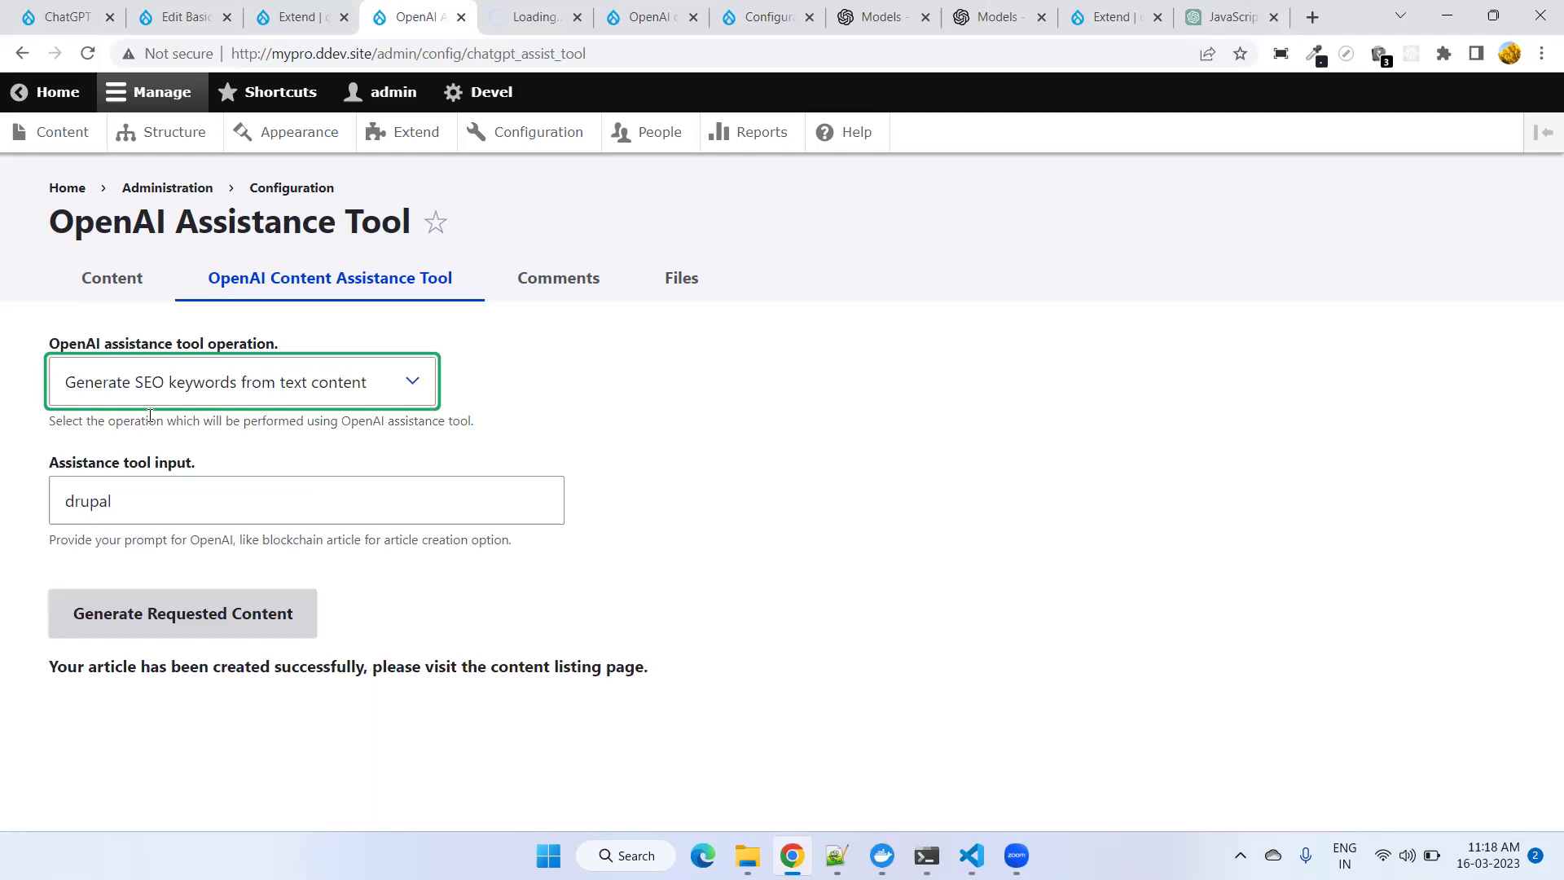
click(176, 607)
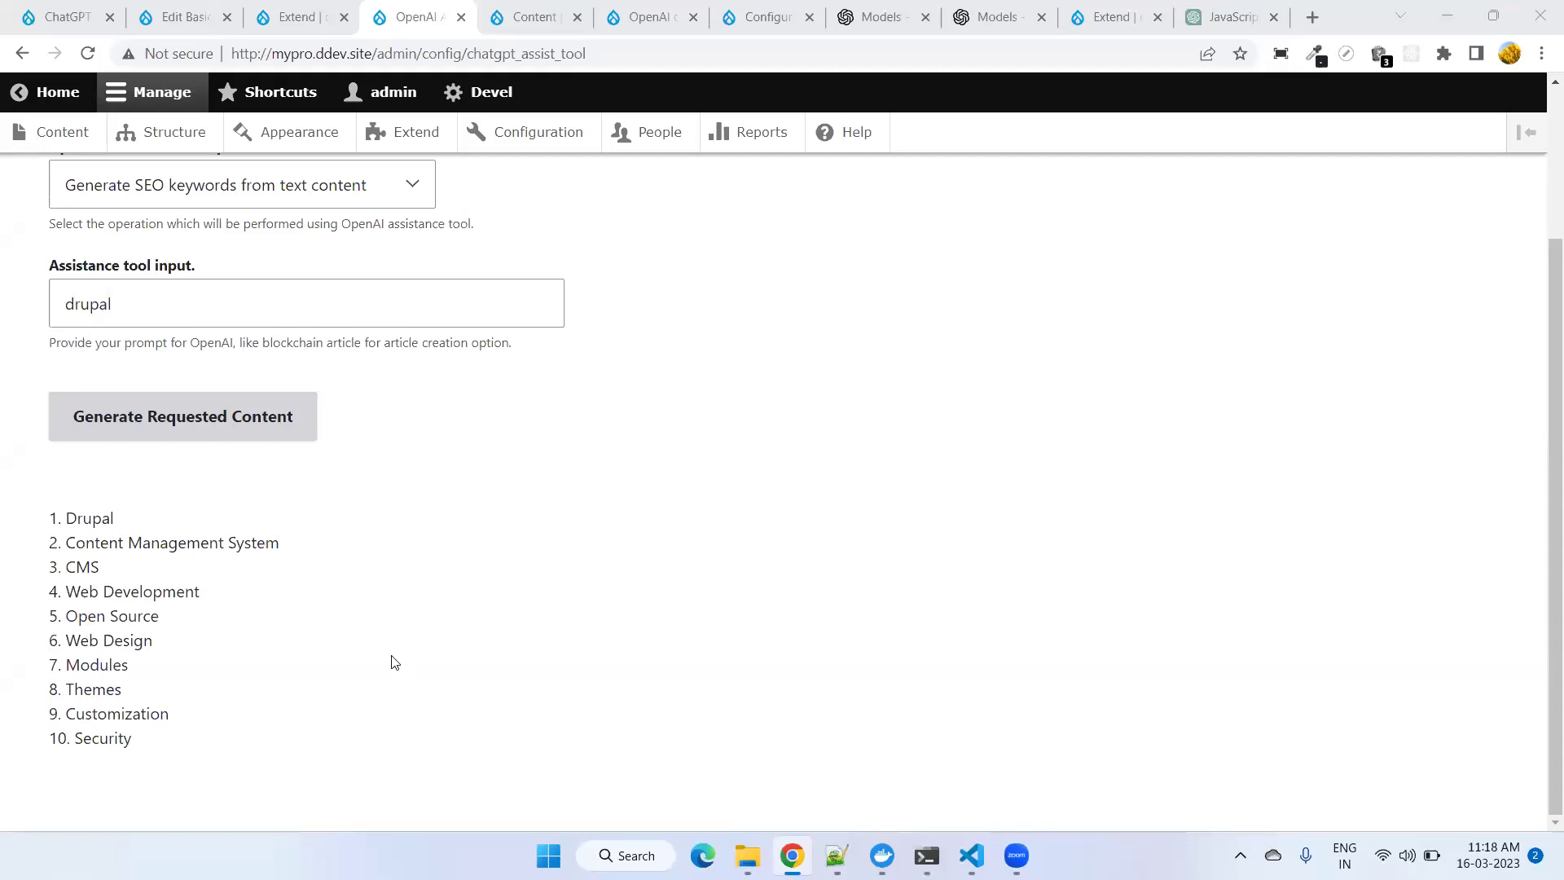
scroll(393, 661, up, 3)
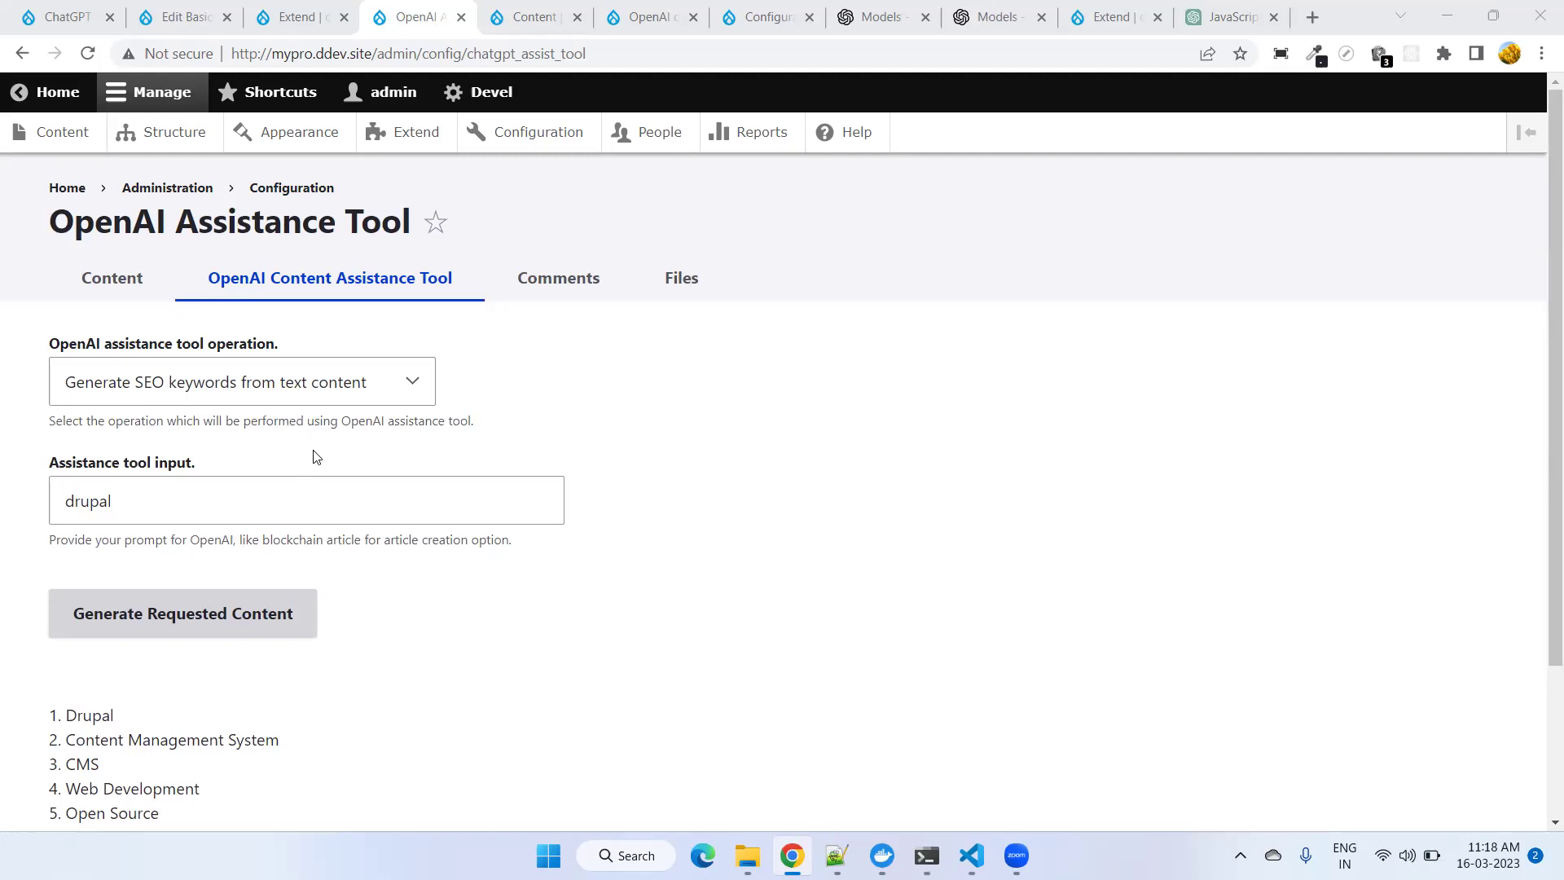
- Examine the full list of SEO keywords generated for the "drupal" prompt
scroll(316, 456, down, 3)
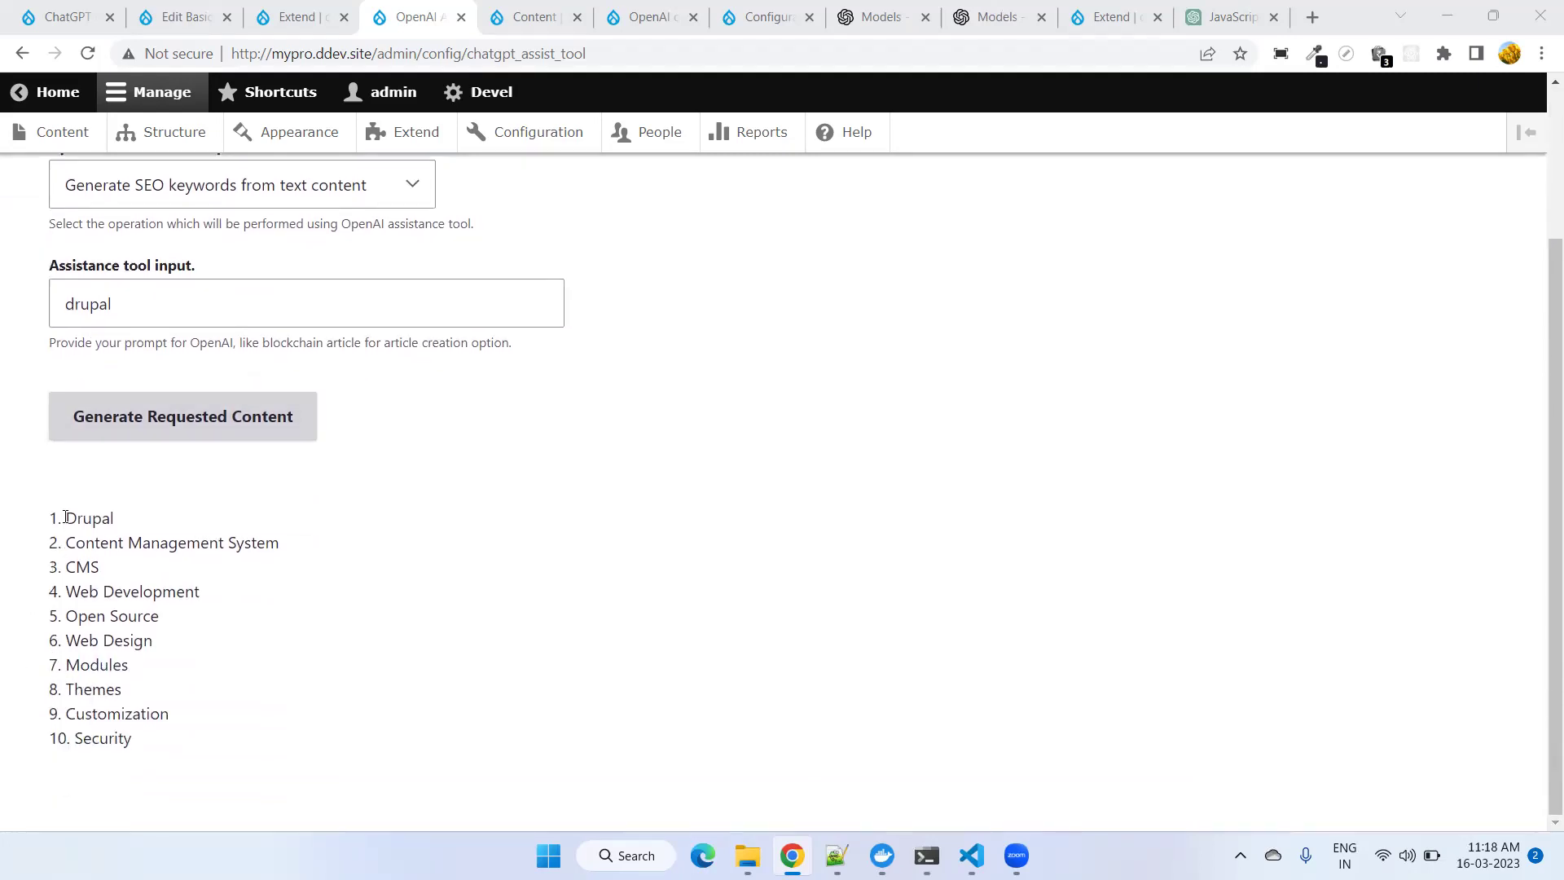
drag(67, 518, 179, 747)
click(293, 746)
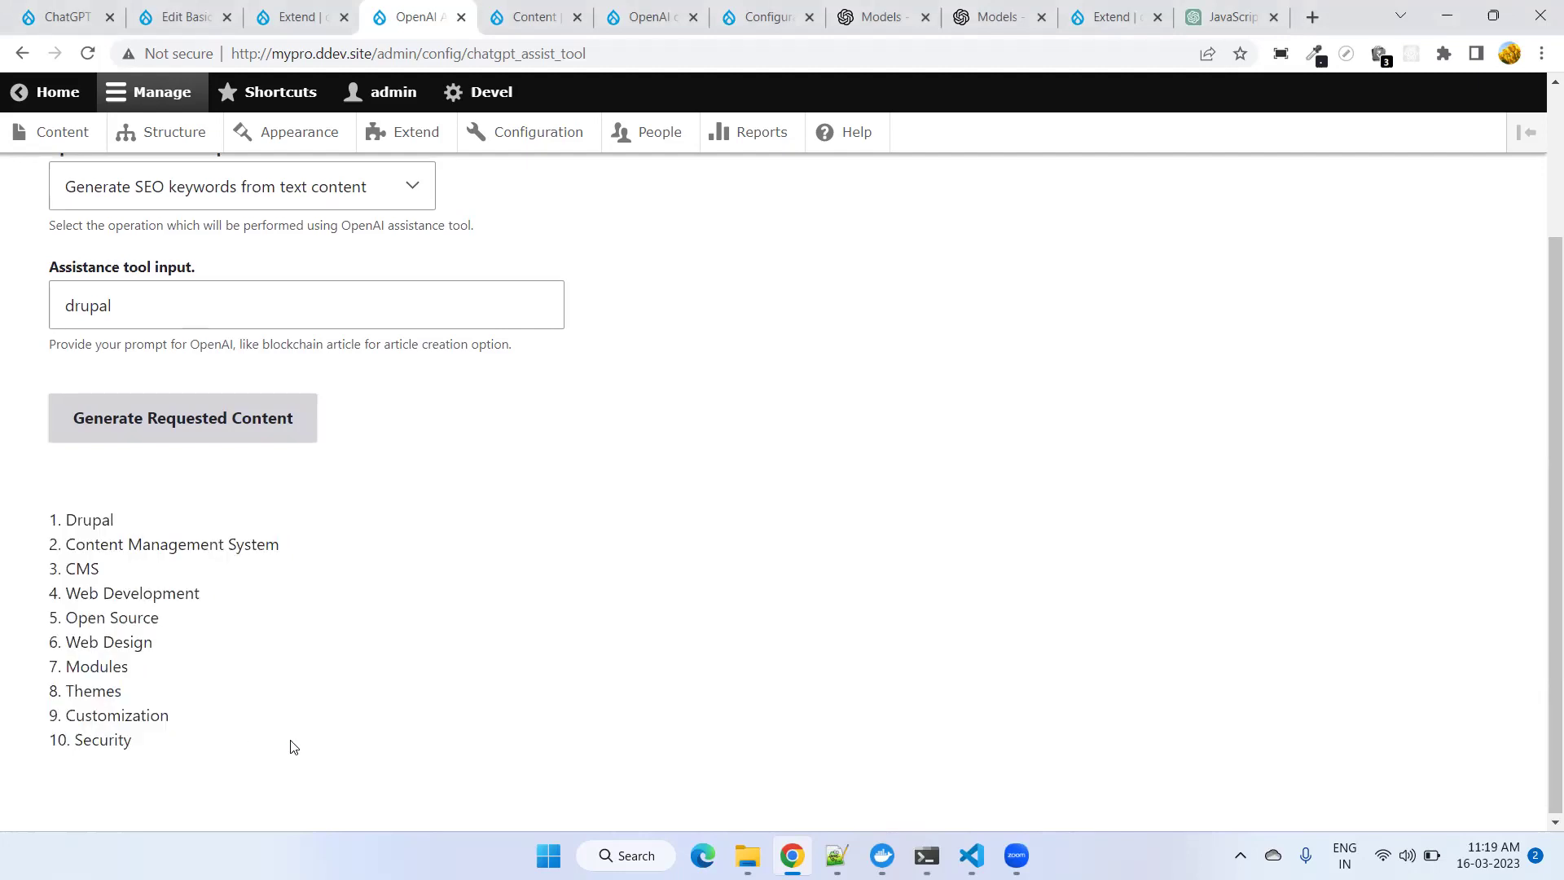
drag(63, 518, 145, 747)
scroll(375, 696, up, 3)
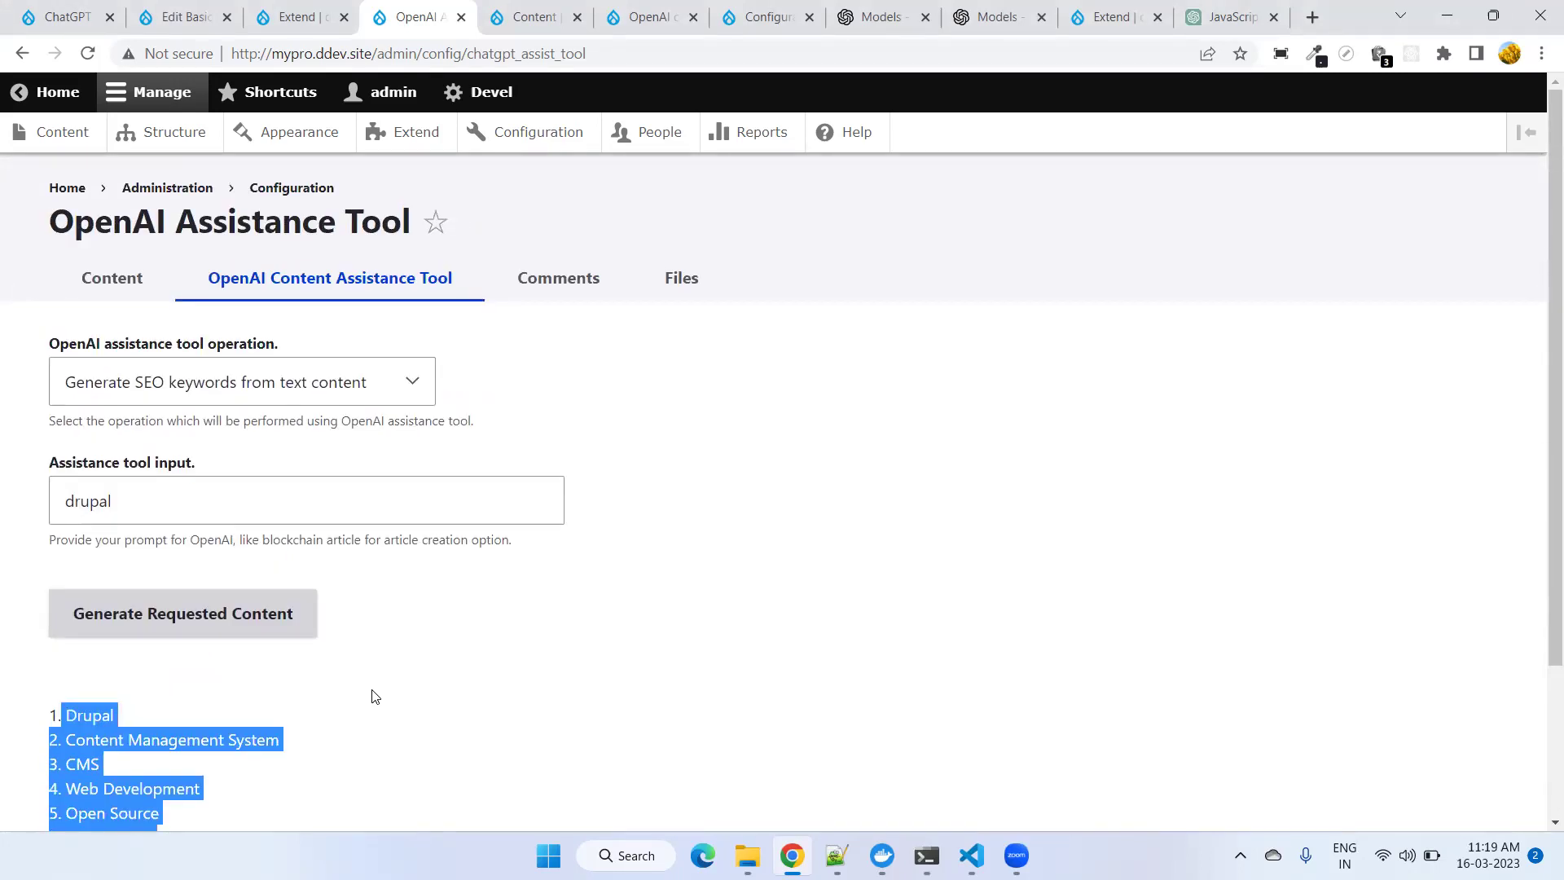
click(594, 635)
scroll(594, 636, down, 3)
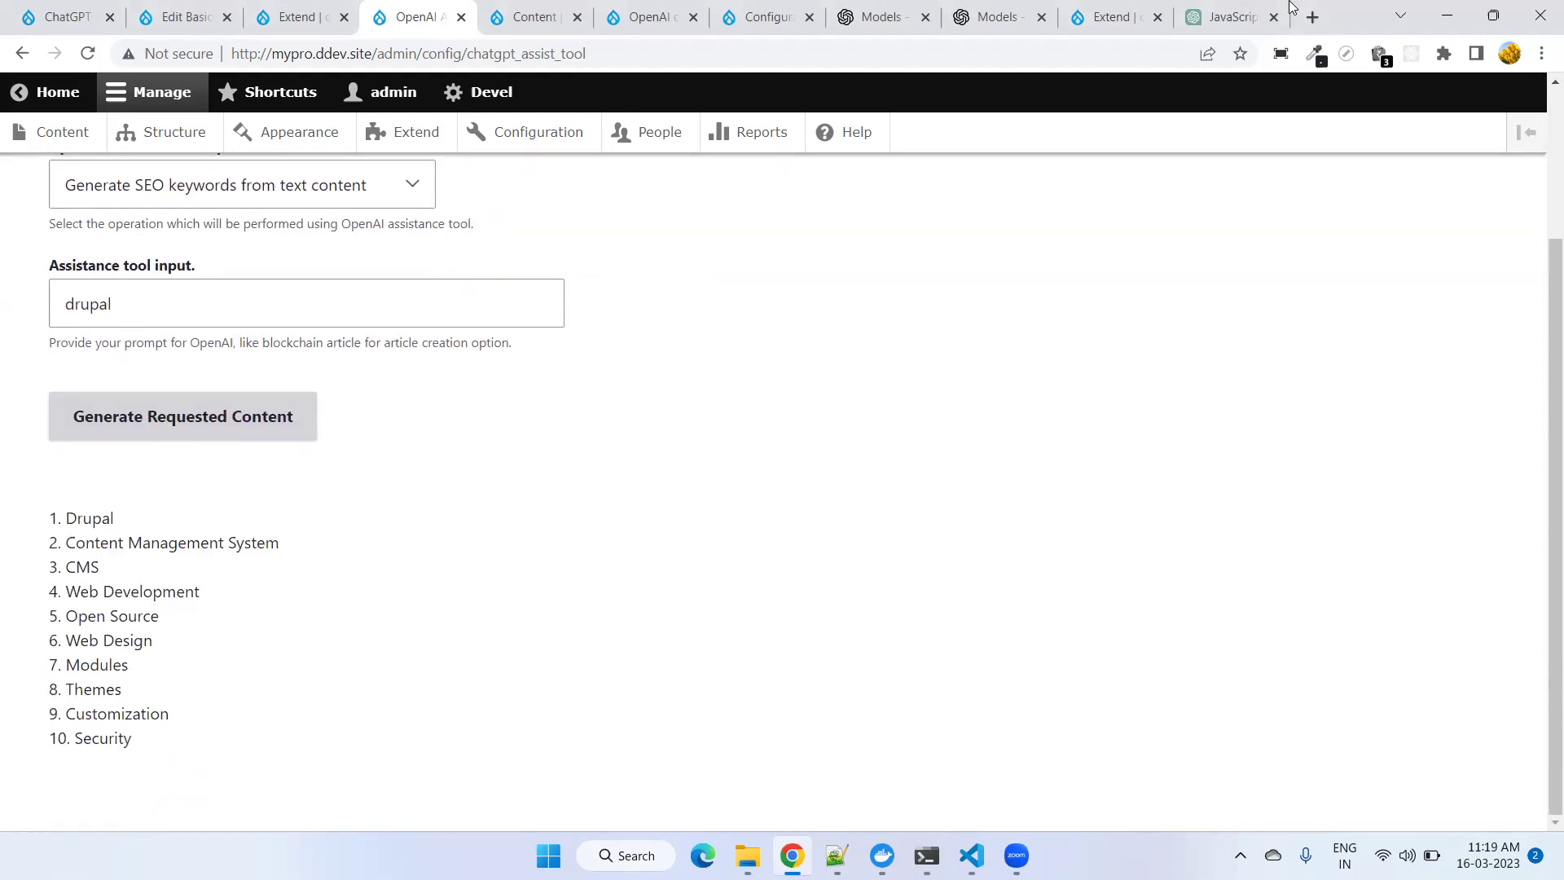
- Glance at the ChatGPT conversation, and review the assistance tool's available operations without changing the selection
click(1222, 8)
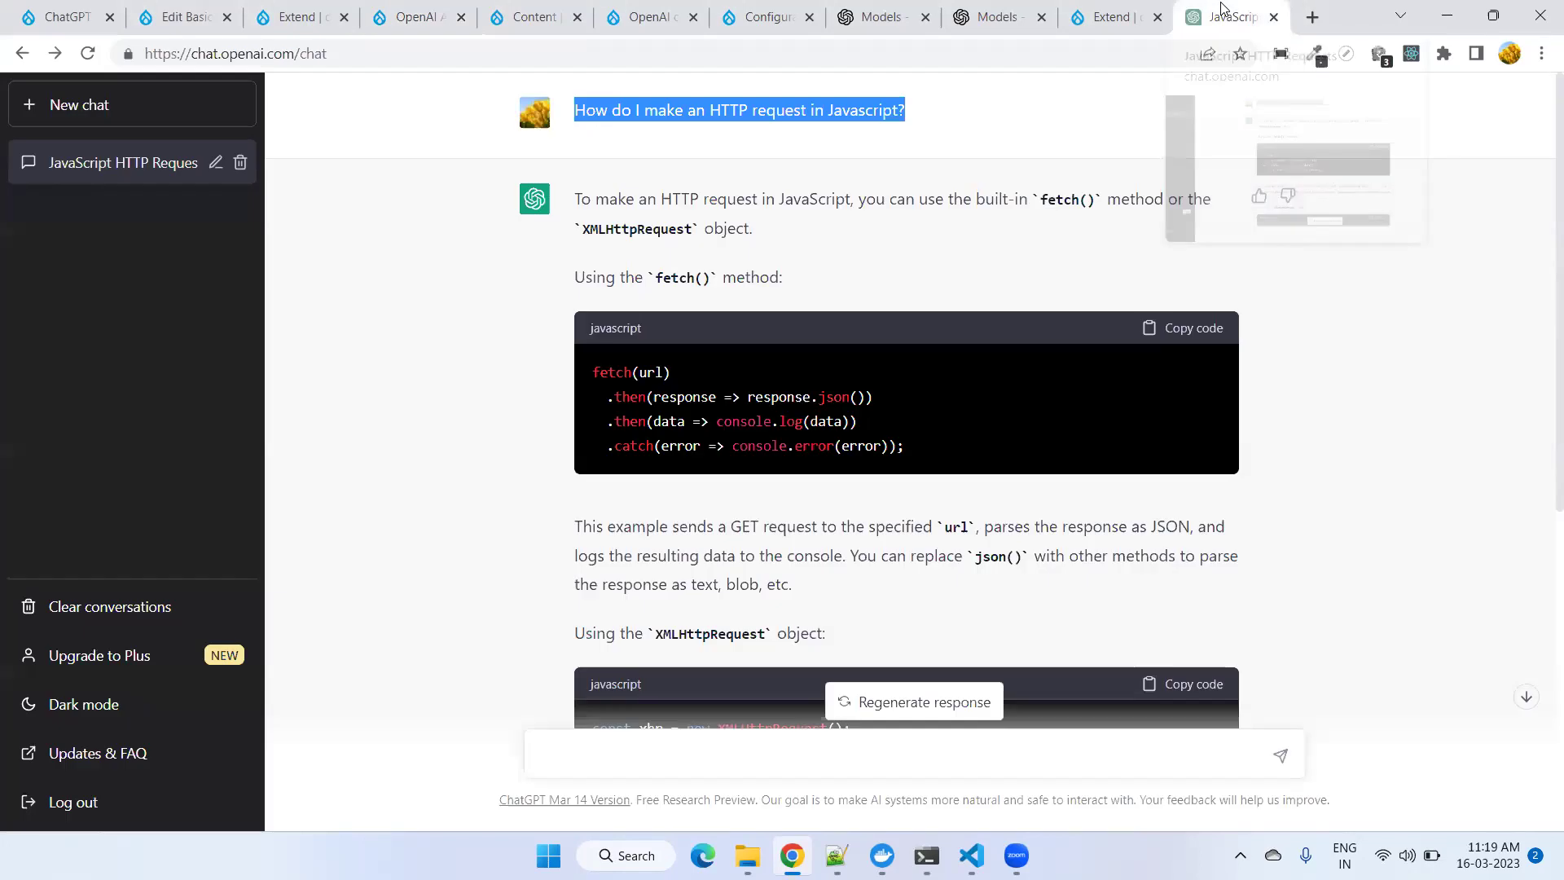
click(391, 10)
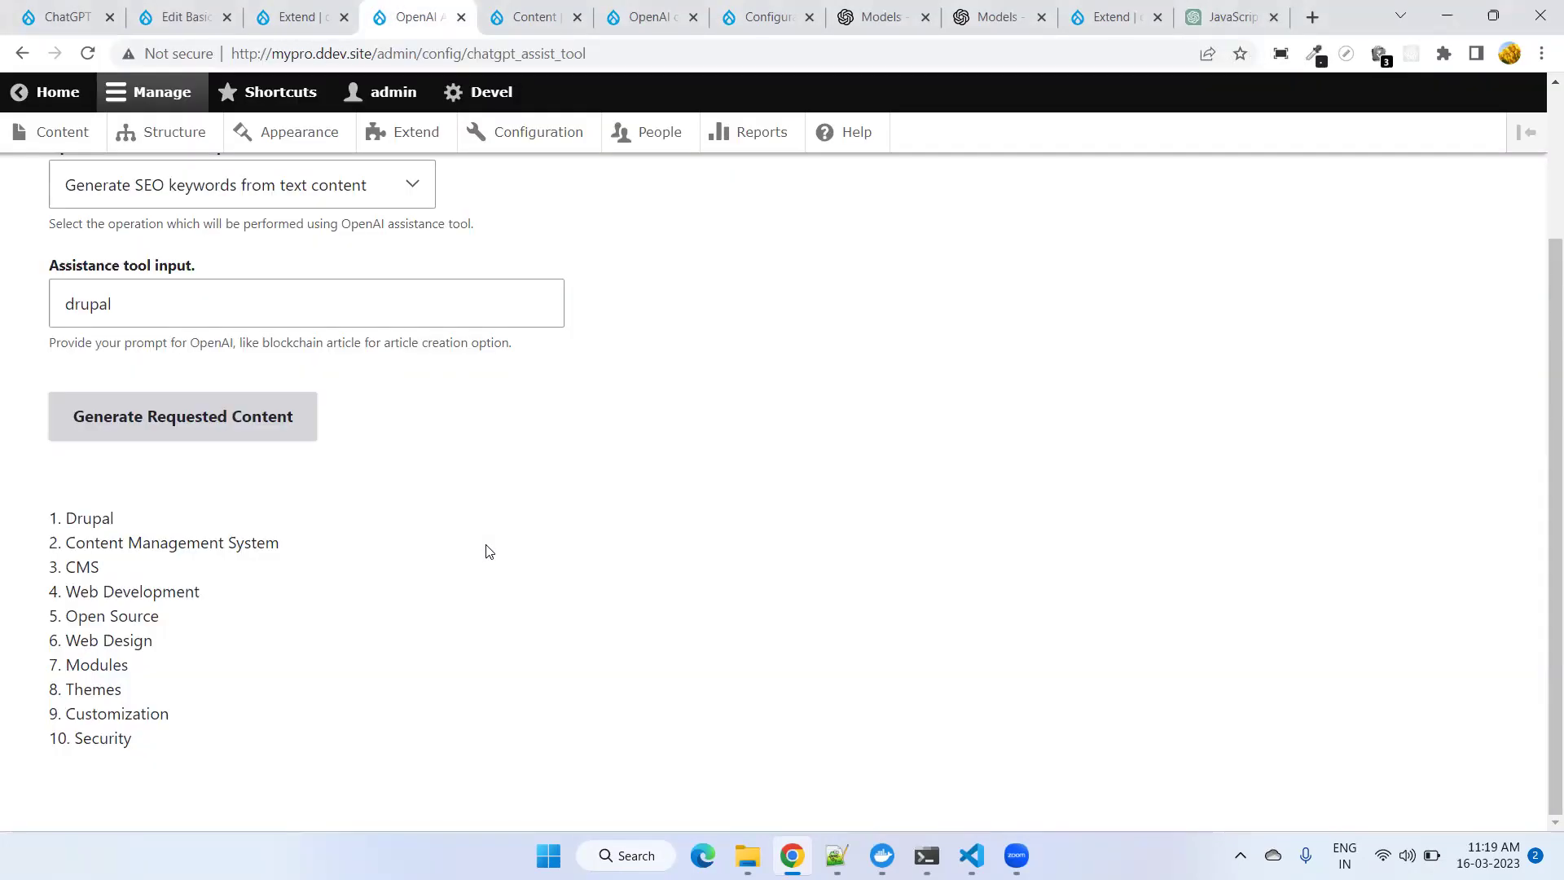
scroll(489, 552, up, 3)
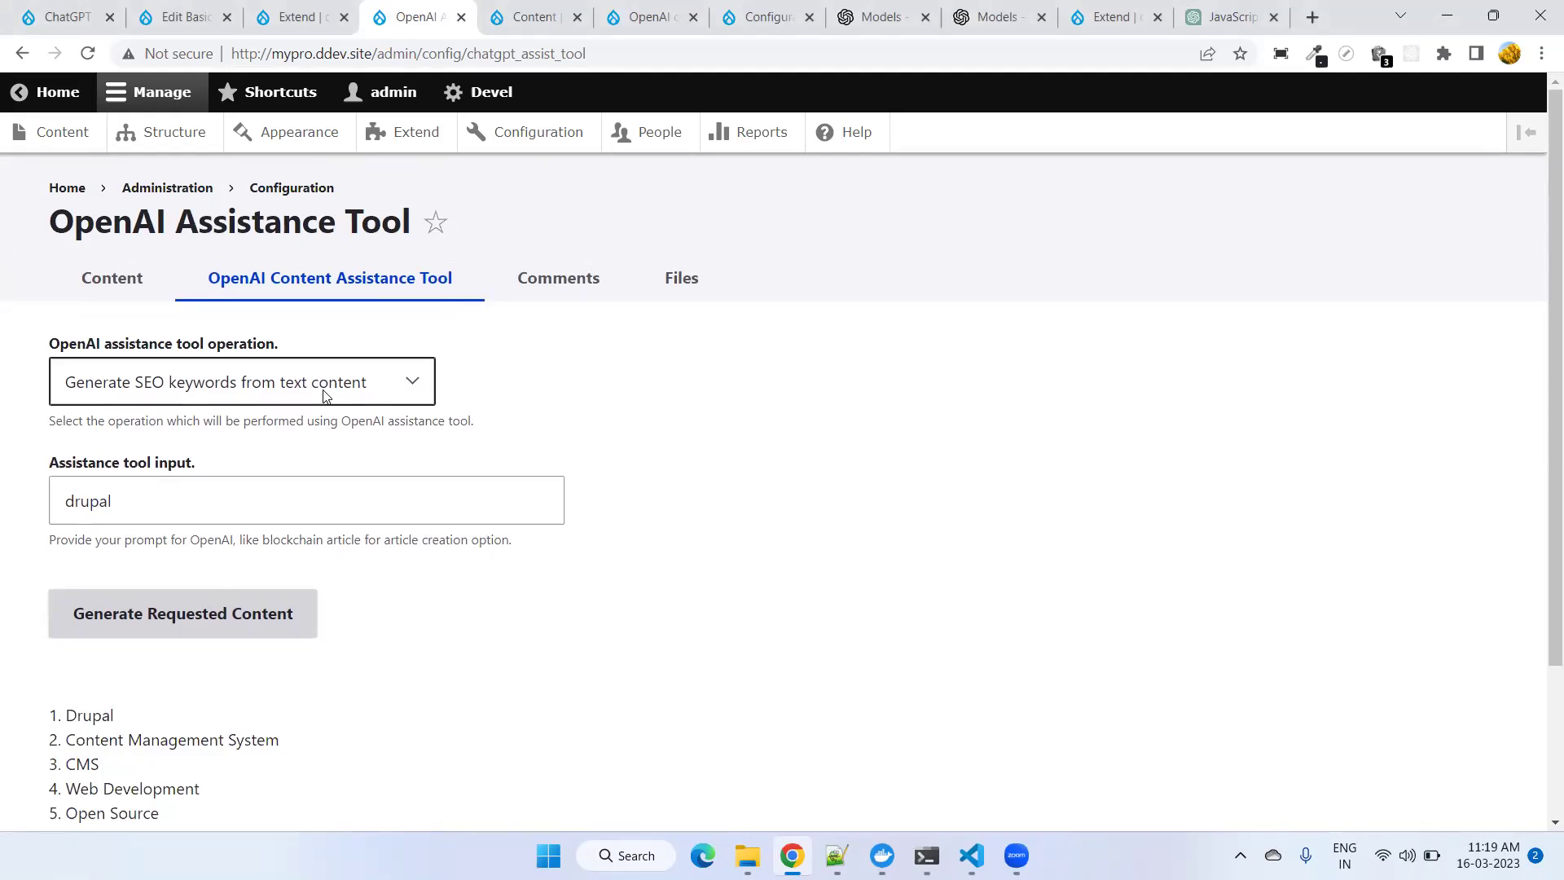
click(278, 394)
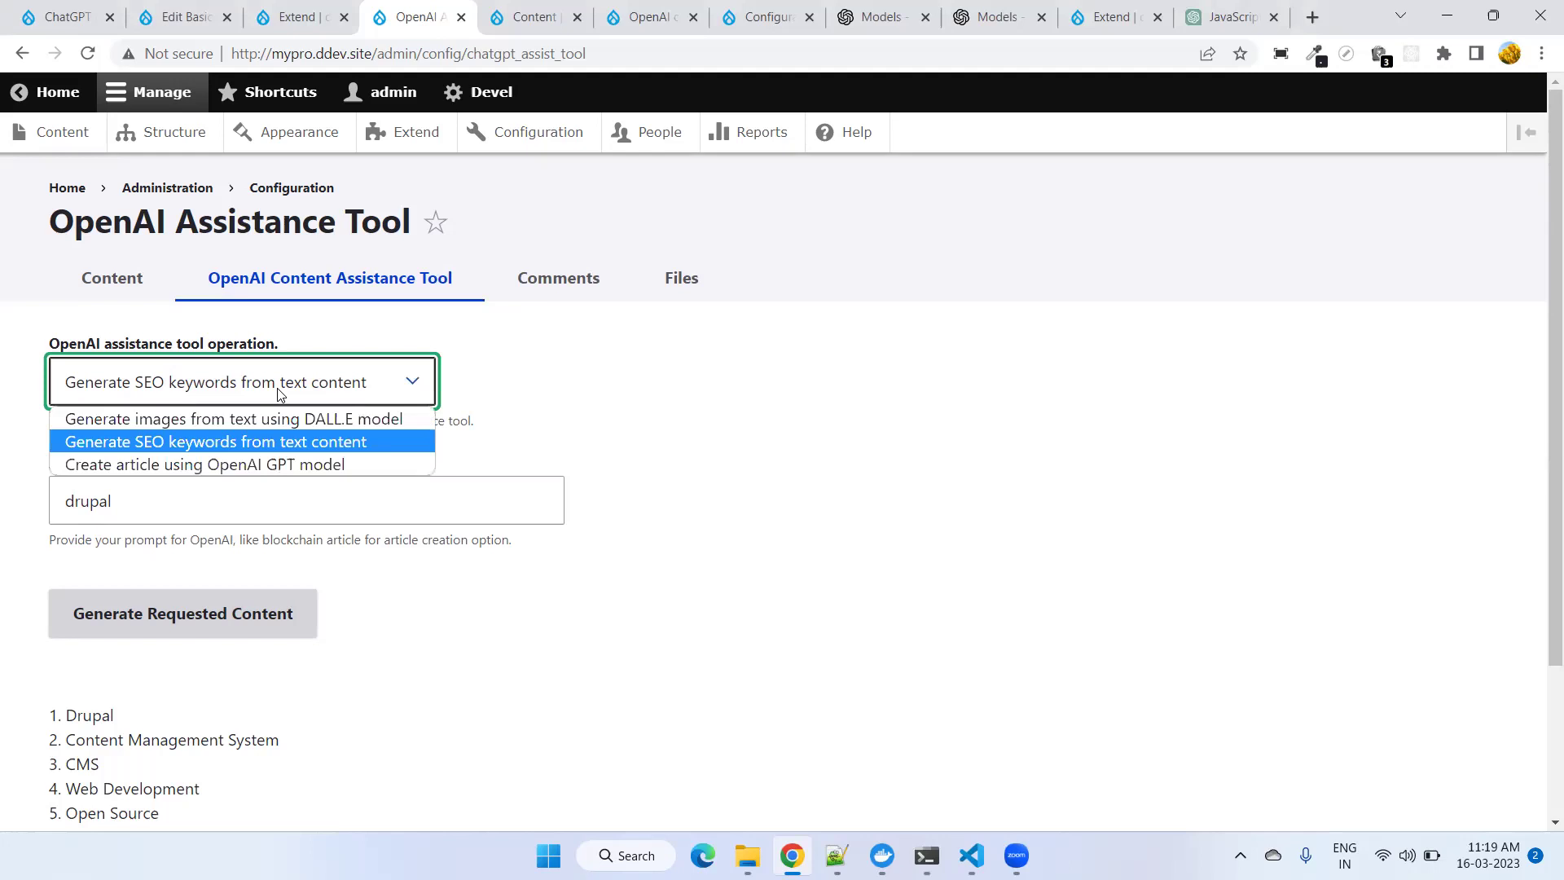
click(278, 394)
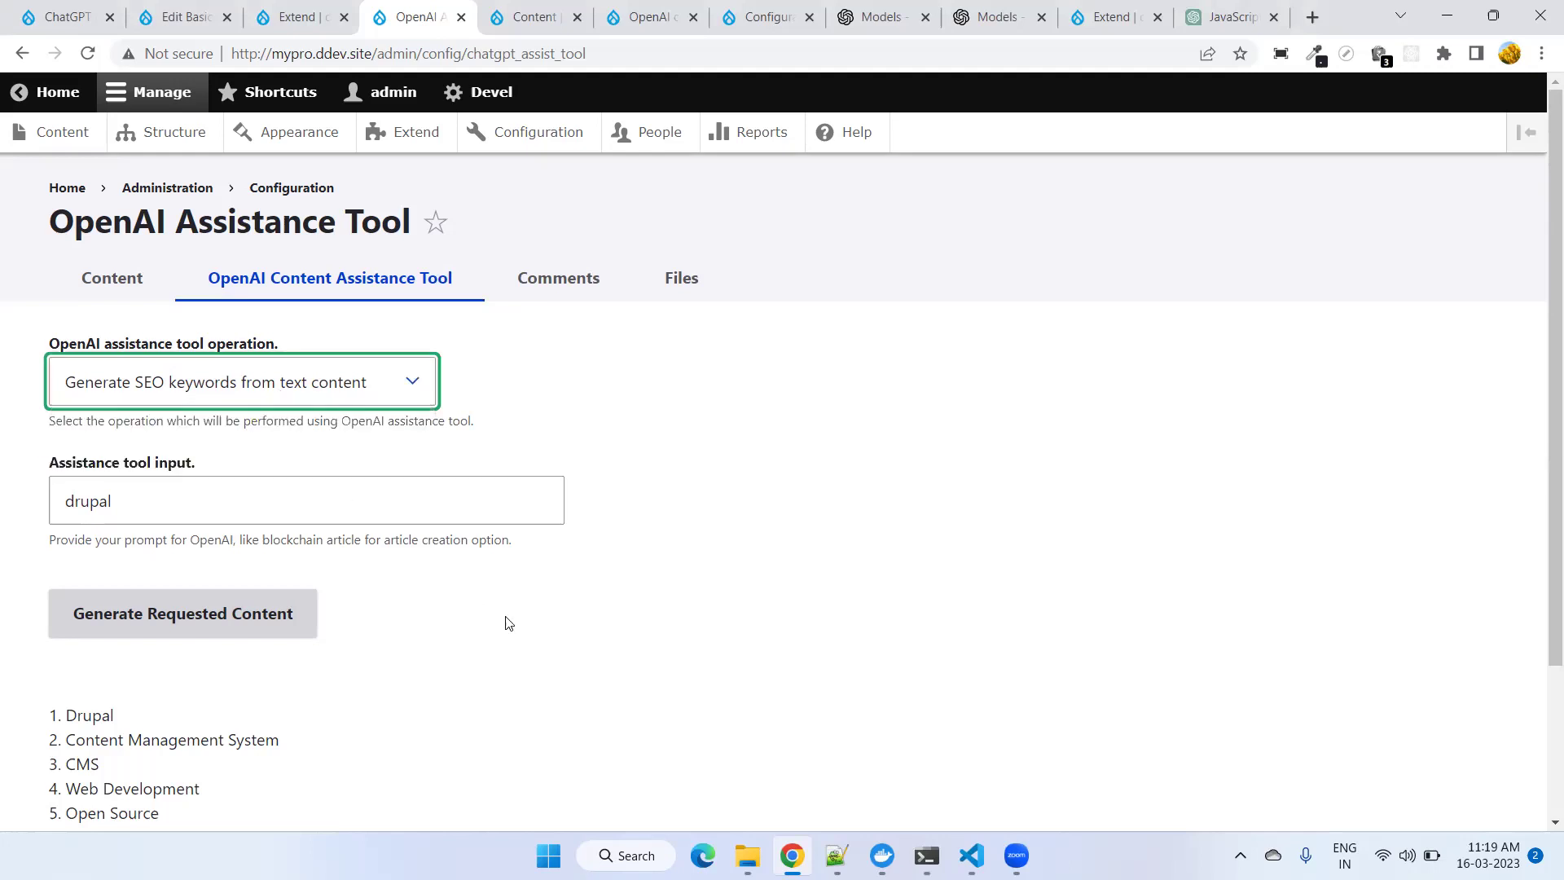
scroll(506, 623, down, 3)
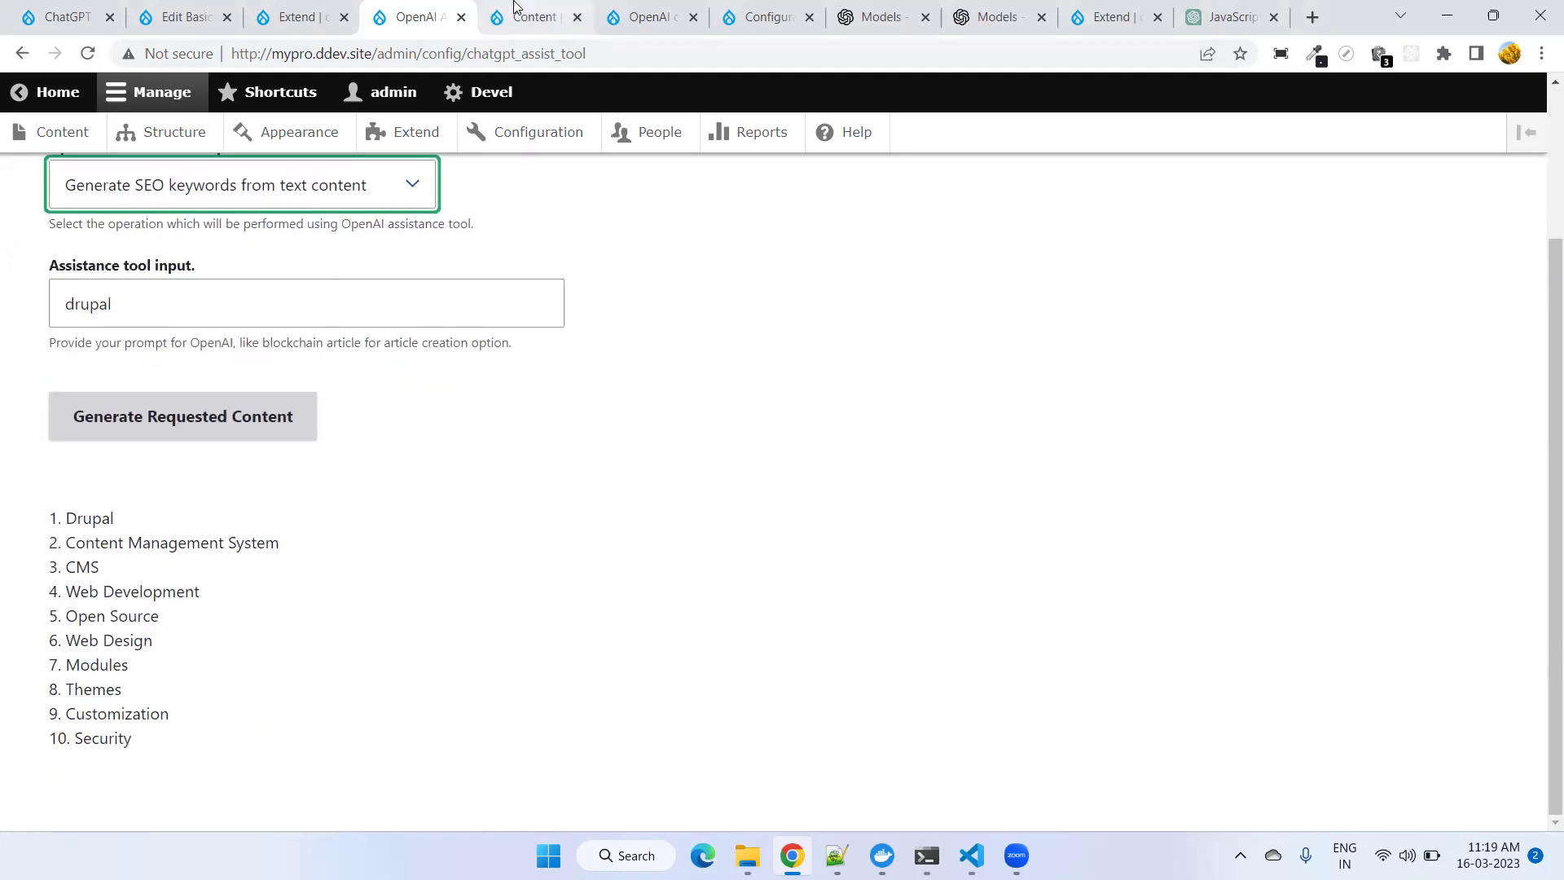
- Open the "Drupal 10" article from the site's content listing
click(546, 12)
scroll(431, 480, down, 5)
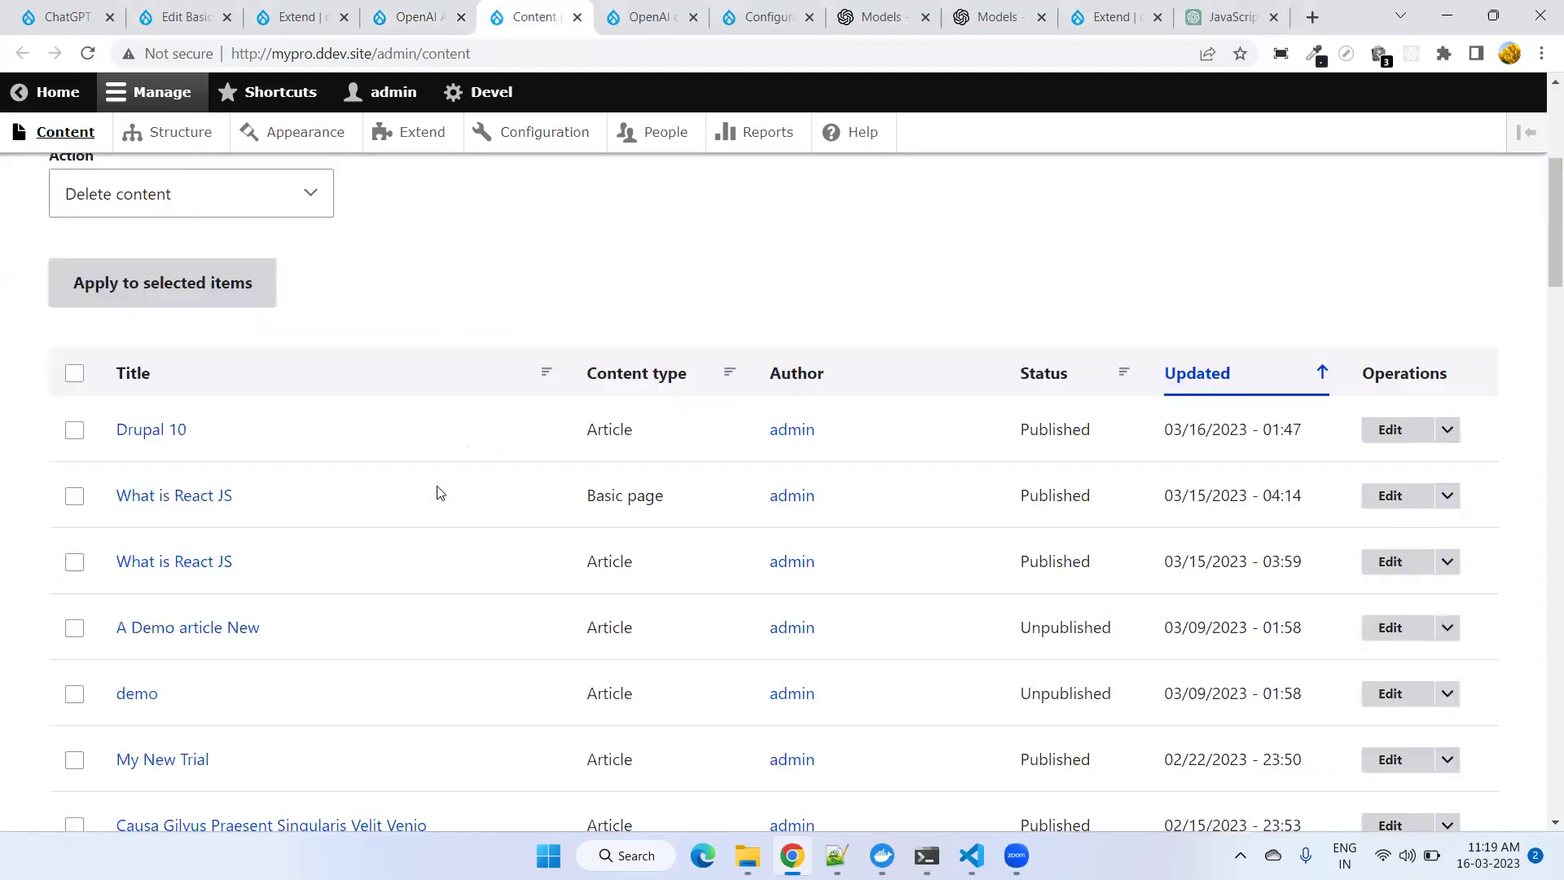
scroll(426, 502, up, 3)
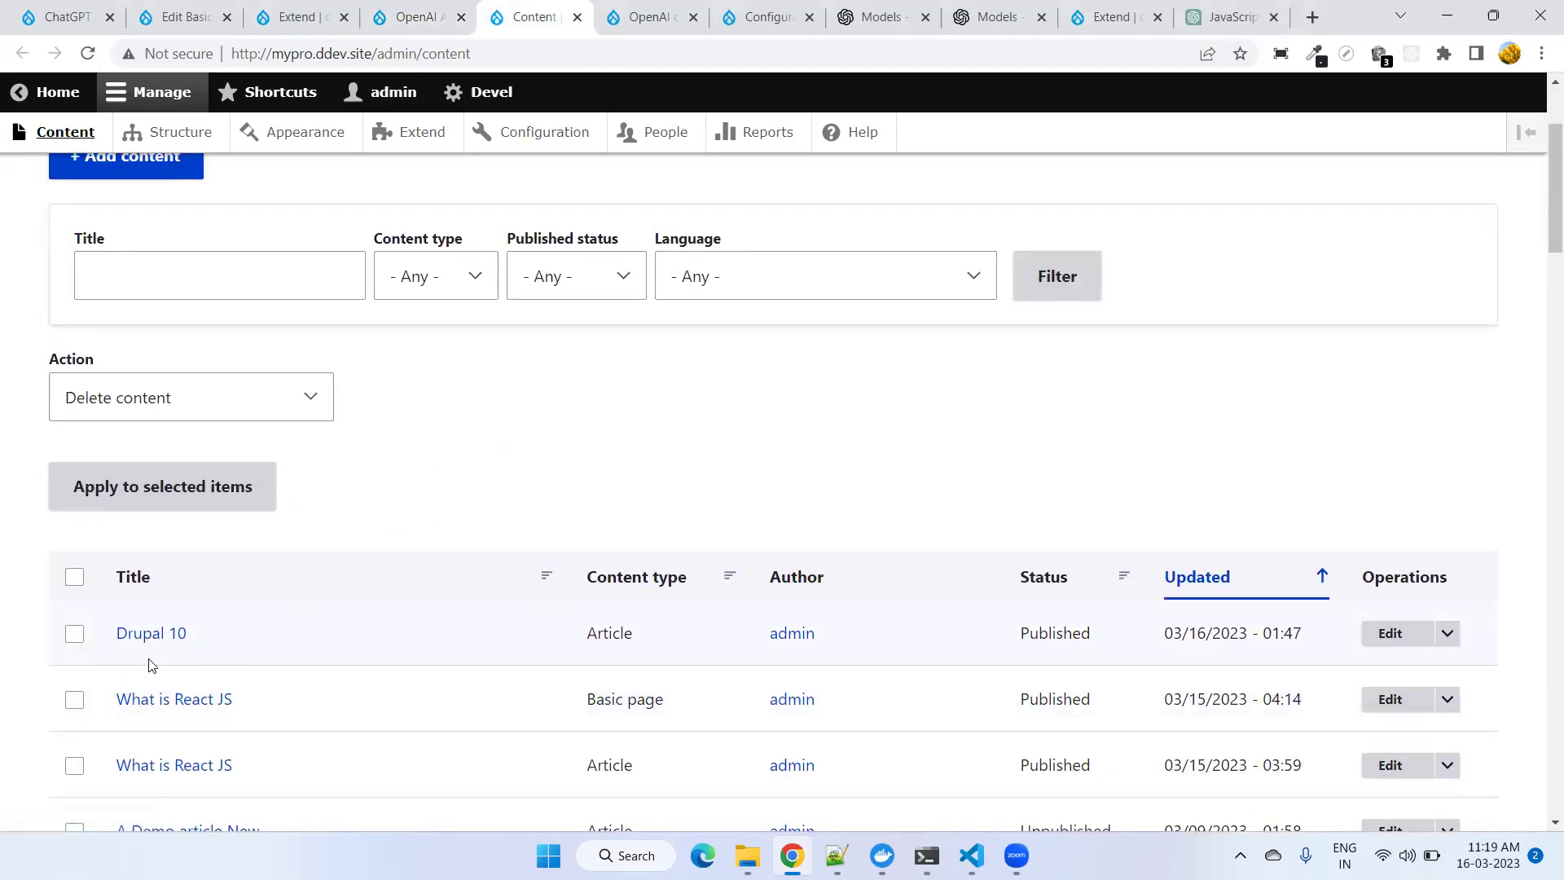
click(141, 633)
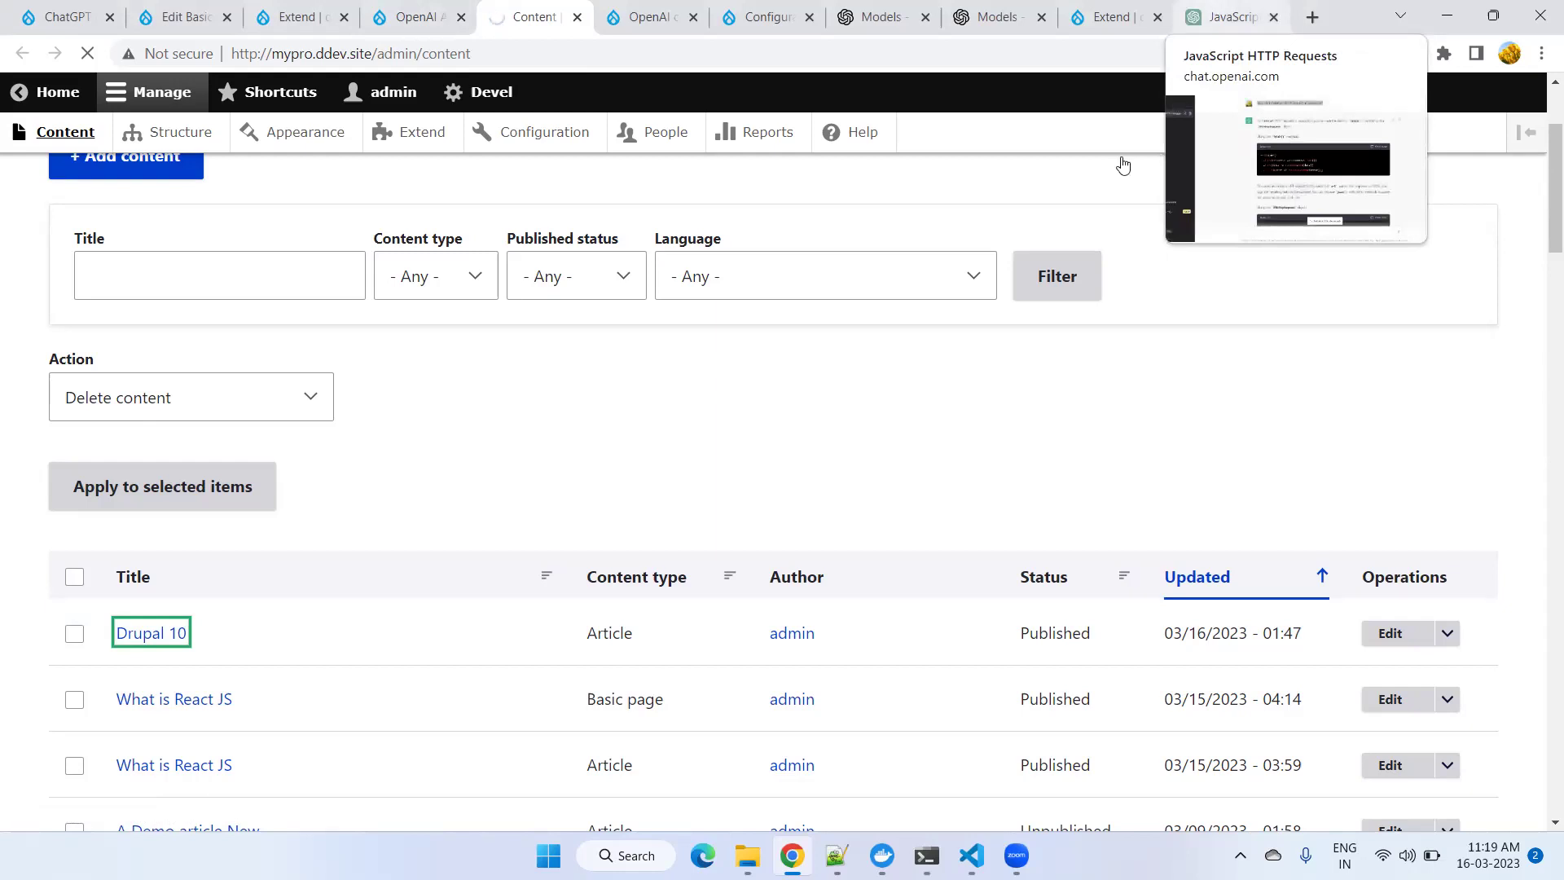
- Switch to Visual Studio Code to read the Configuration section of README.md, and return to the Chrome browser
key(alt+Tab)
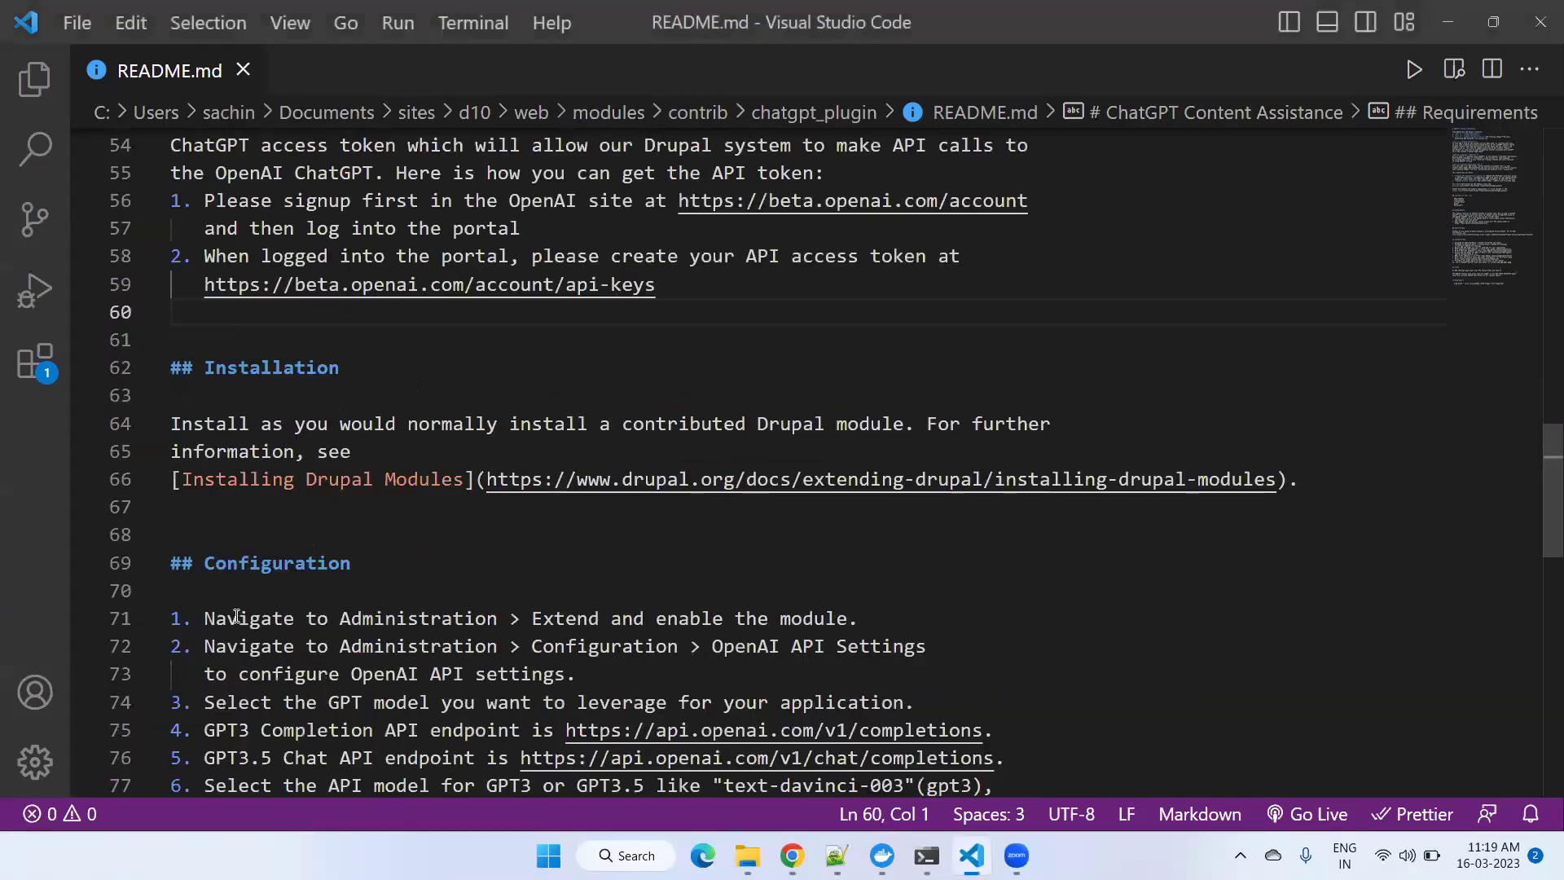
scroll(236, 616, down, 4)
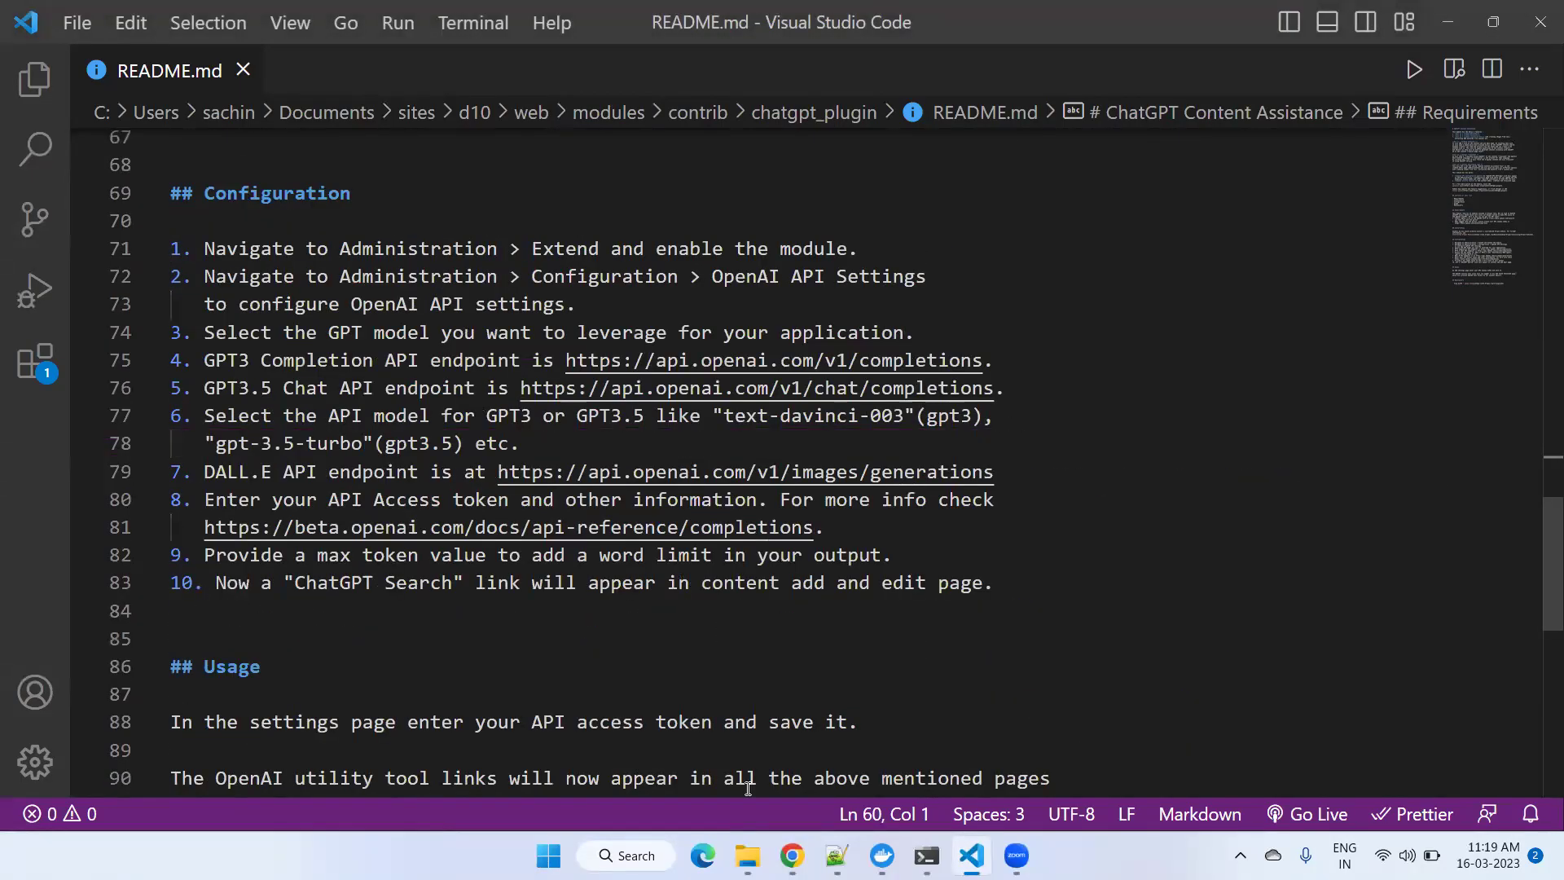
click(791, 855)
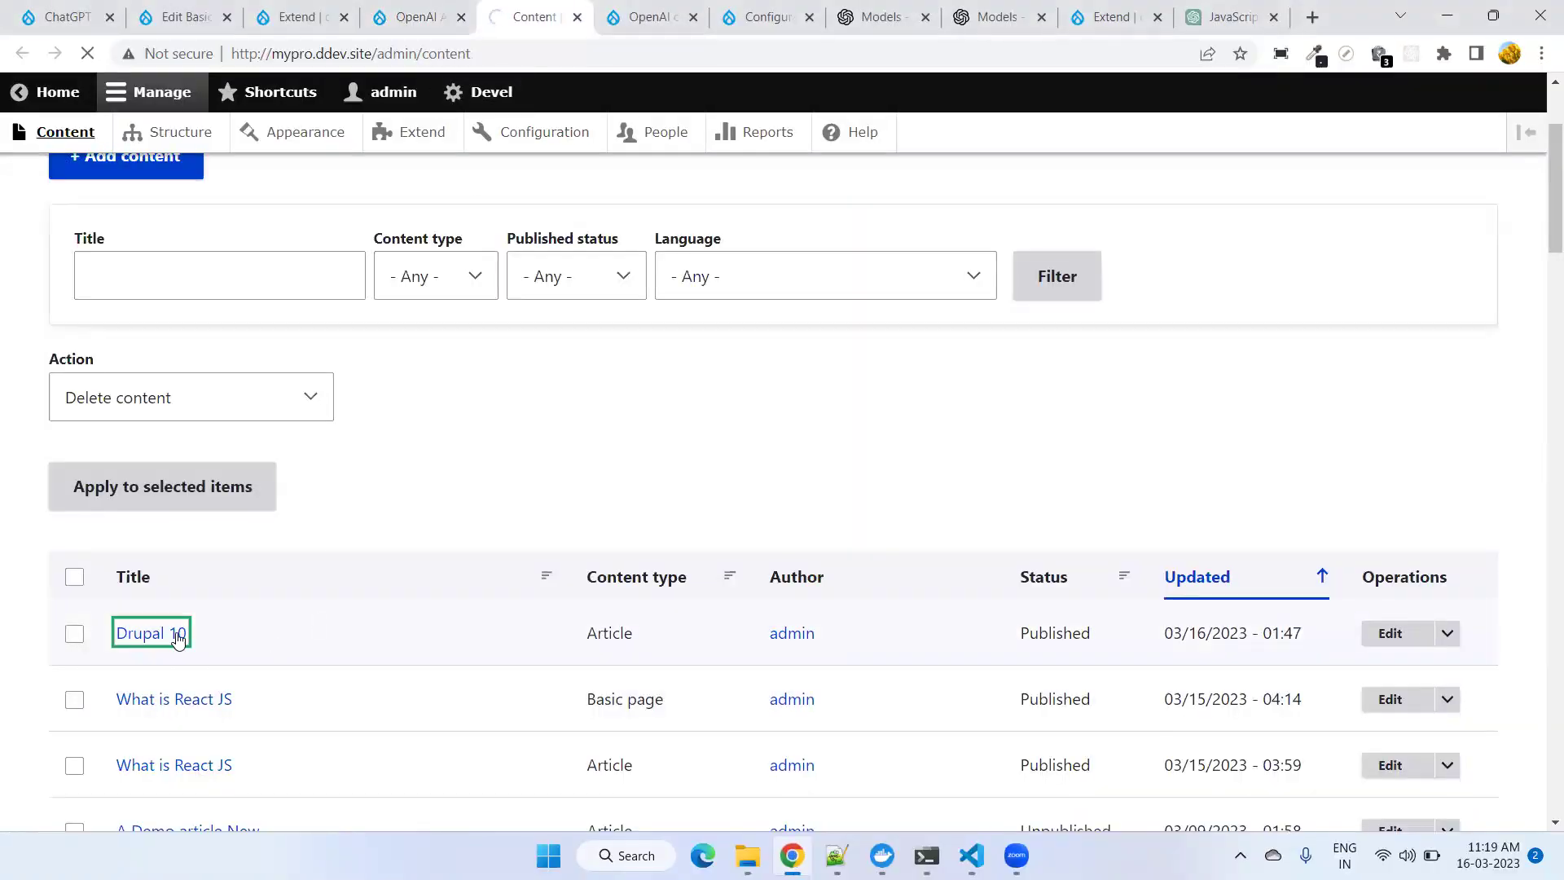
click(446, 18)
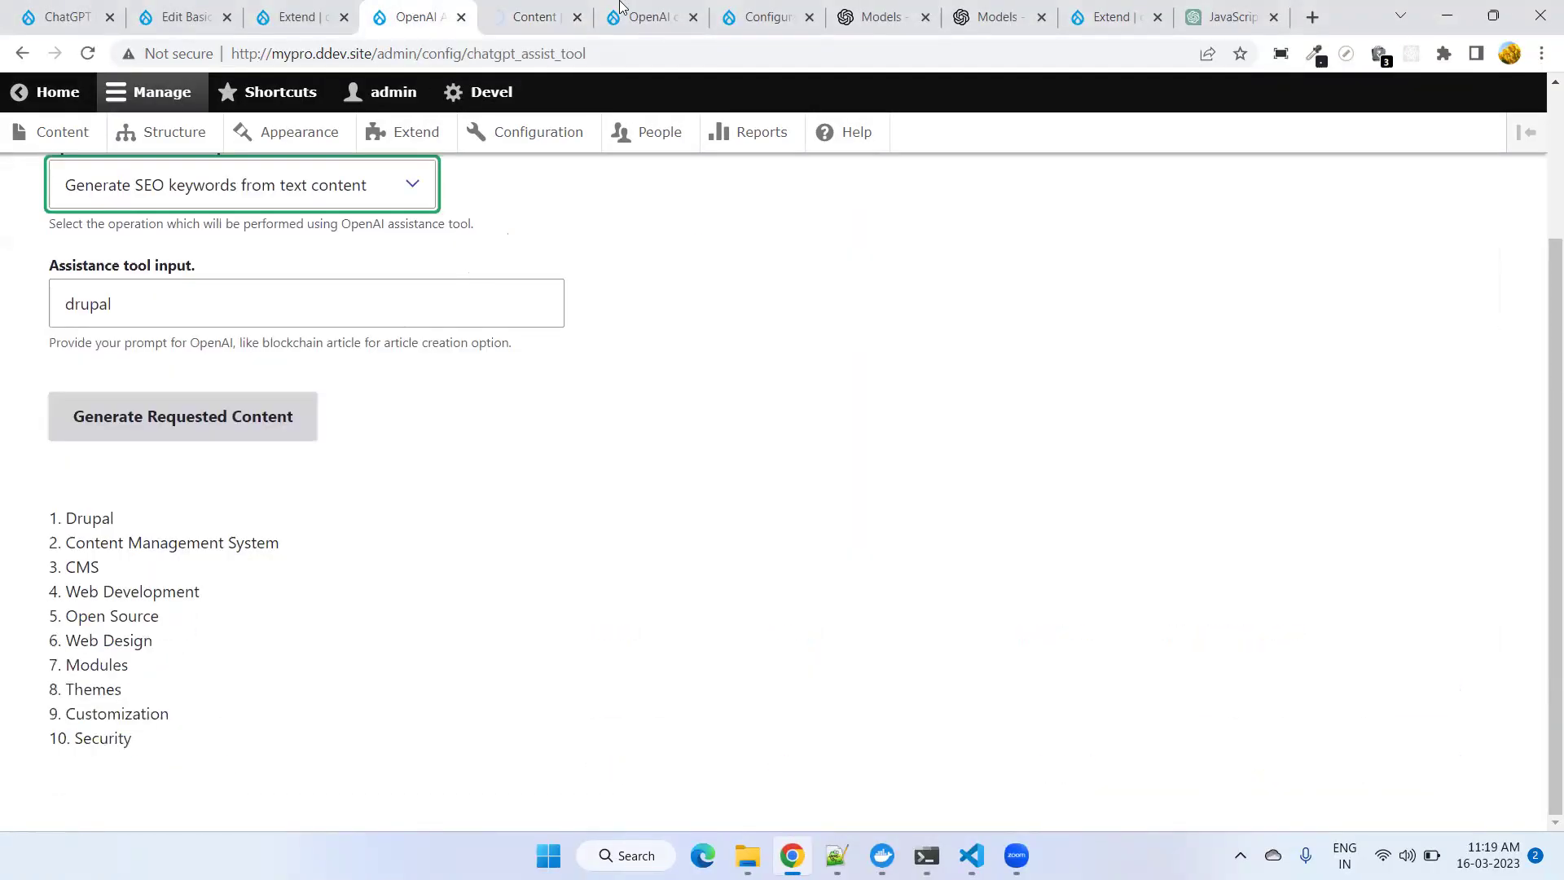
click(619, 7)
click(534, 16)
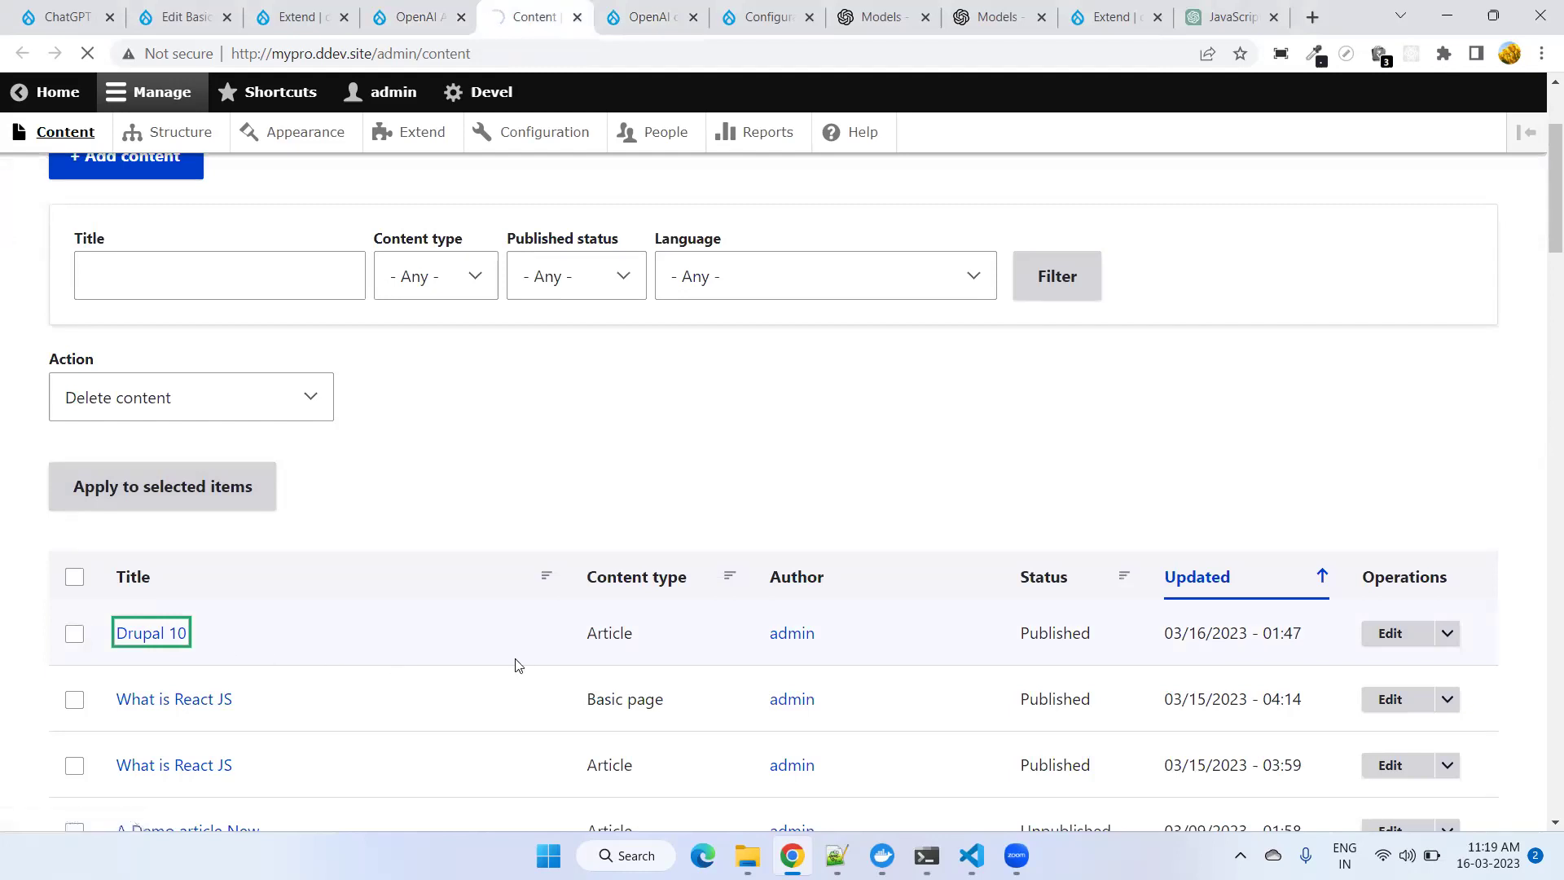
scroll(193, 639, down, 3)
scroll(183, 656, up, 4)
scroll(176, 676, down, 3)
scroll(174, 674, up, 1)
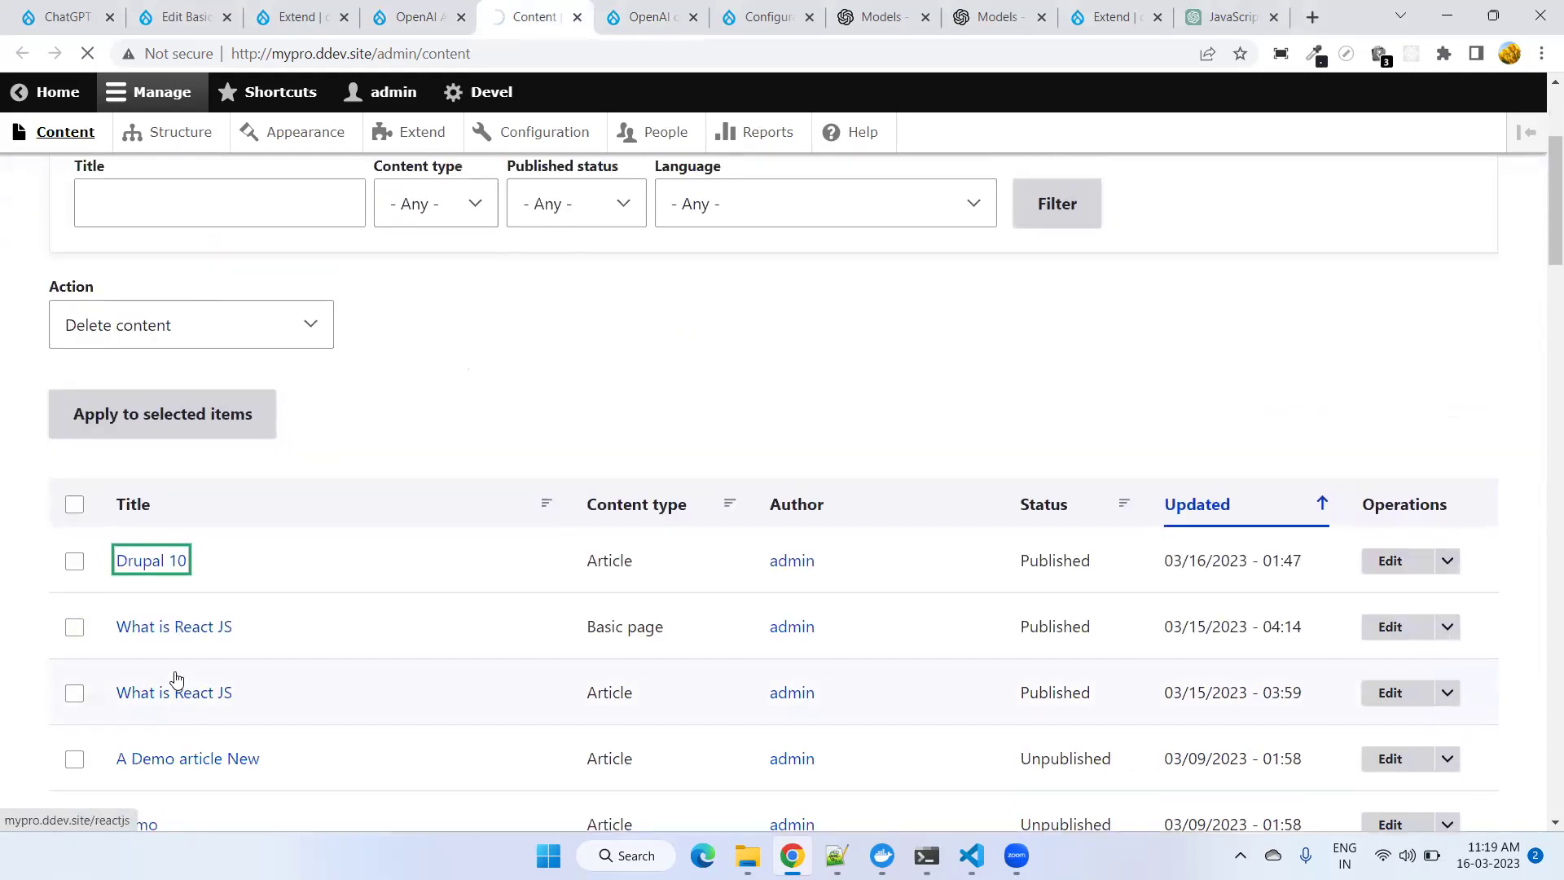
scroll(174, 674, down, 3)
click(378, 8)
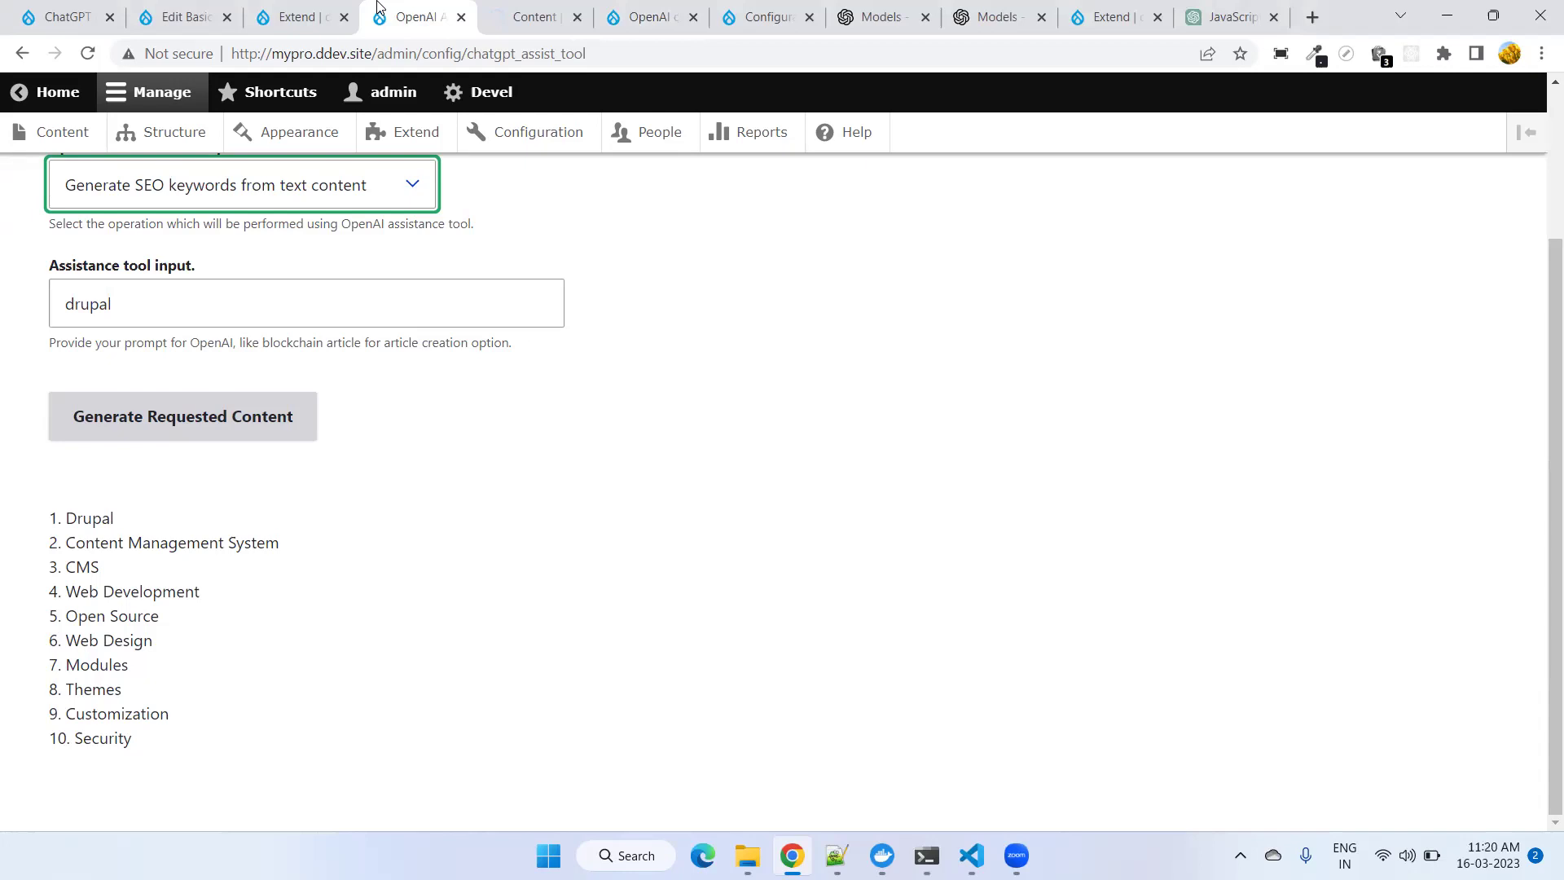
- Review the ChatGPT Content Assistance project page on drupal.org, from the feature descriptions to the supported versions and release information
click(67, 16)
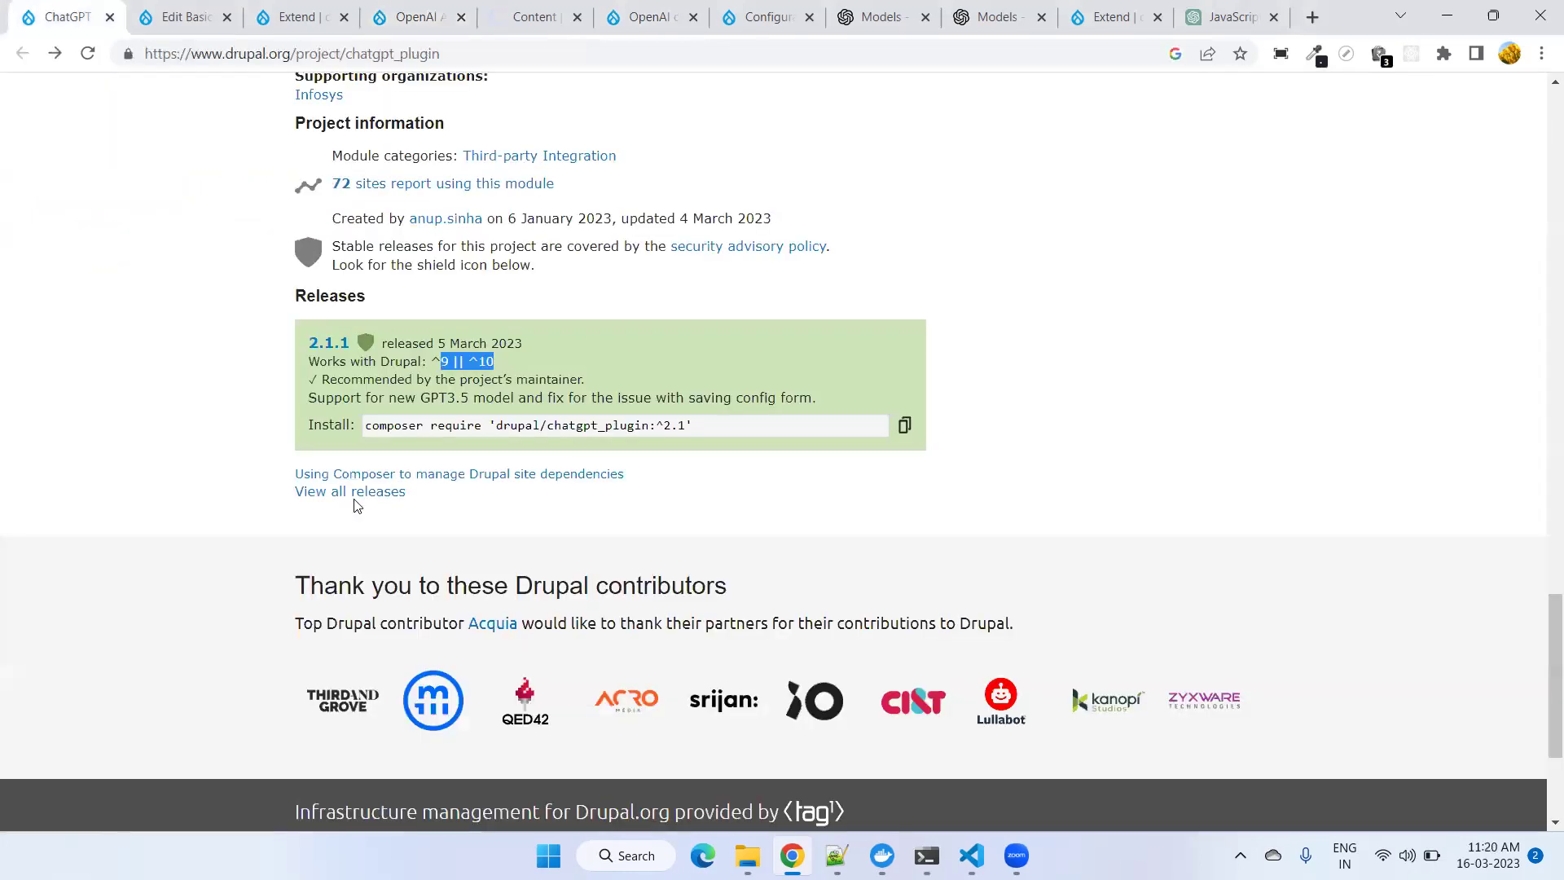
scroll(356, 505, up, 5)
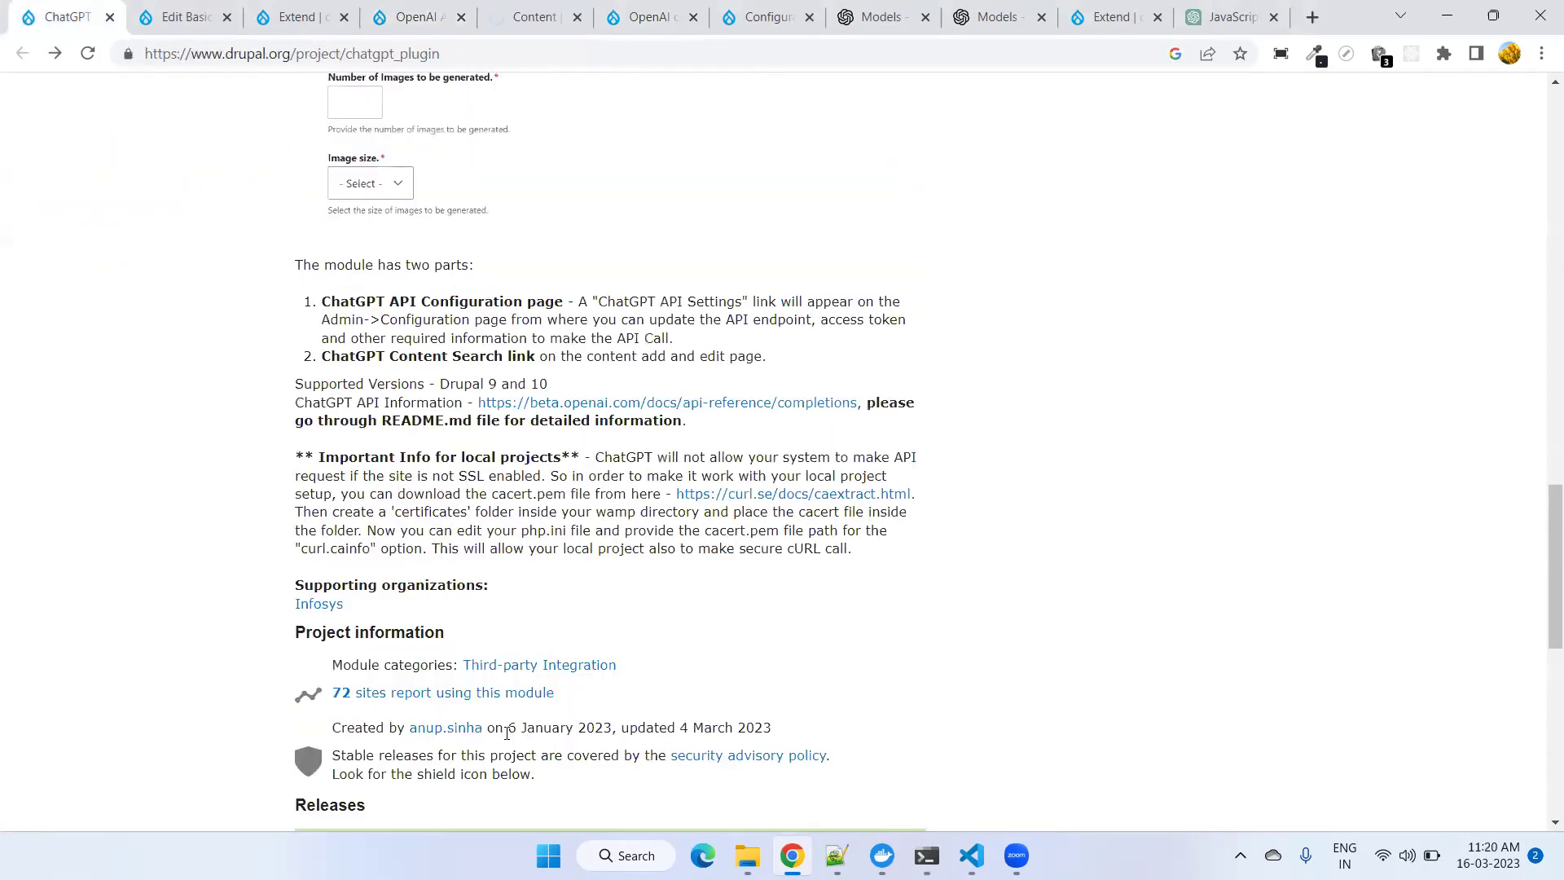
scroll(507, 732, up, 7)
scroll(507, 734, up, 11)
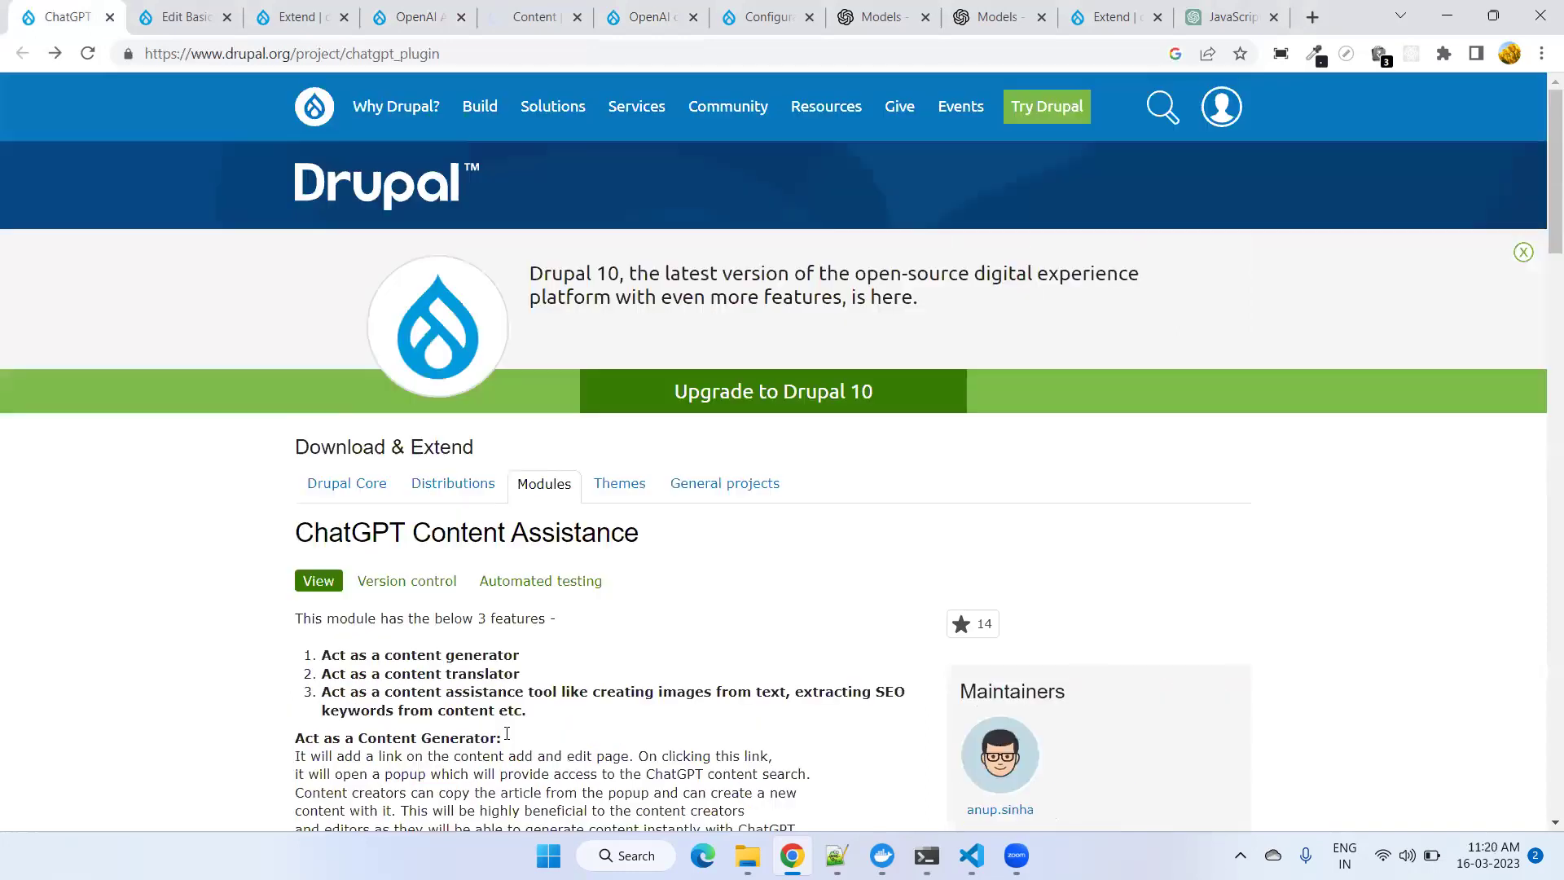
scroll(469, 721, down, 3)
scroll(478, 460, down, 3)
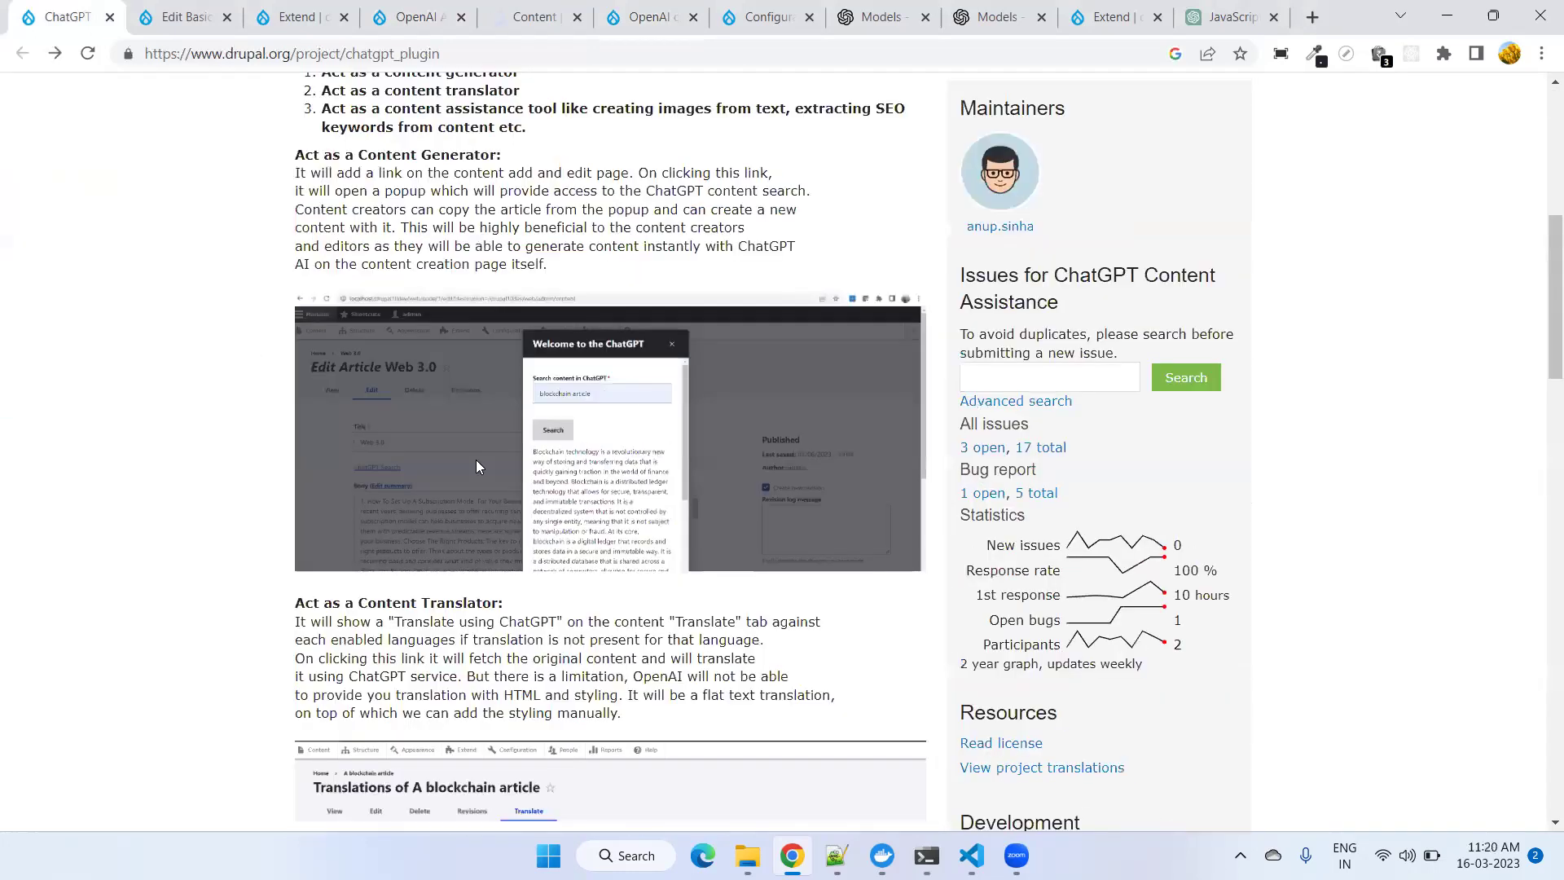
scroll(477, 468, down, 14)
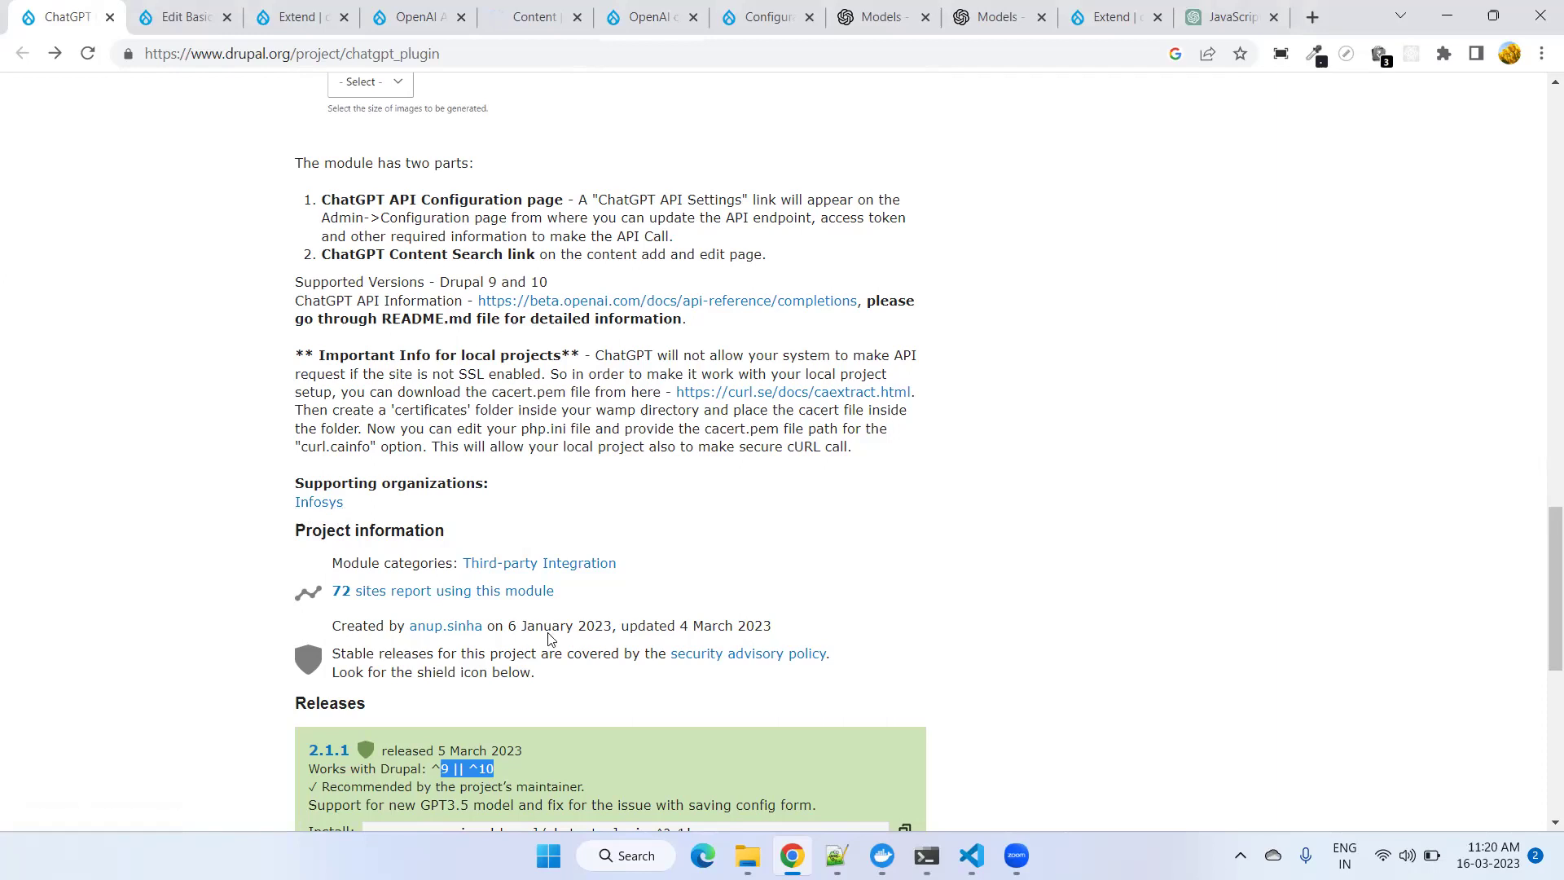
scroll(548, 638, down, 5)
scroll(551, 656, up, 5)
- Read through the "Drupal 10" article page from its title to the closing paragraph
key(ctrl+5)
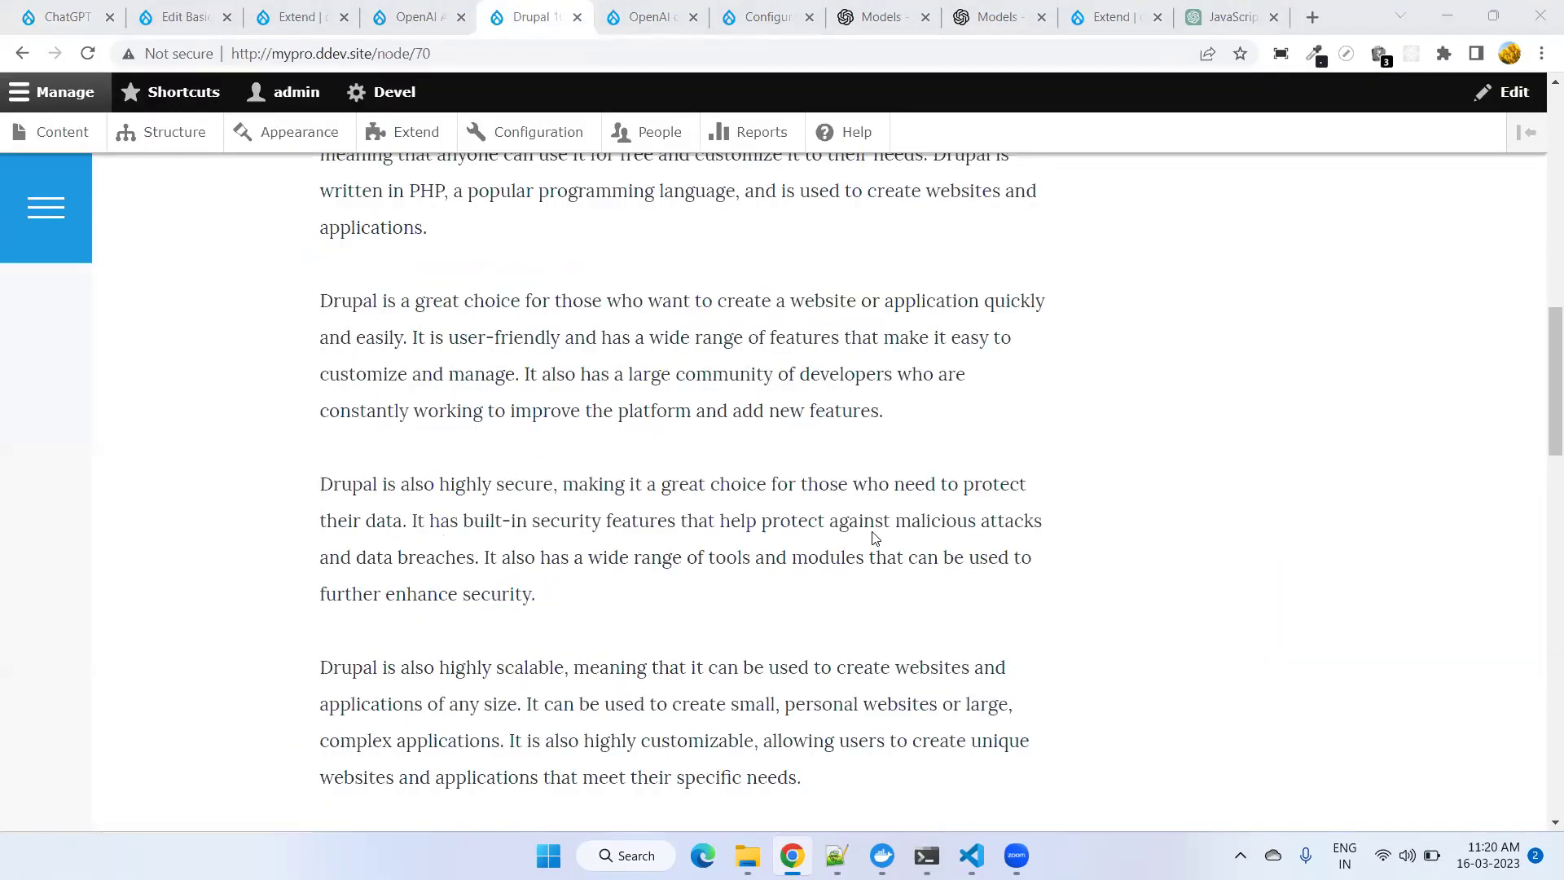
scroll(525, 627, up, 8)
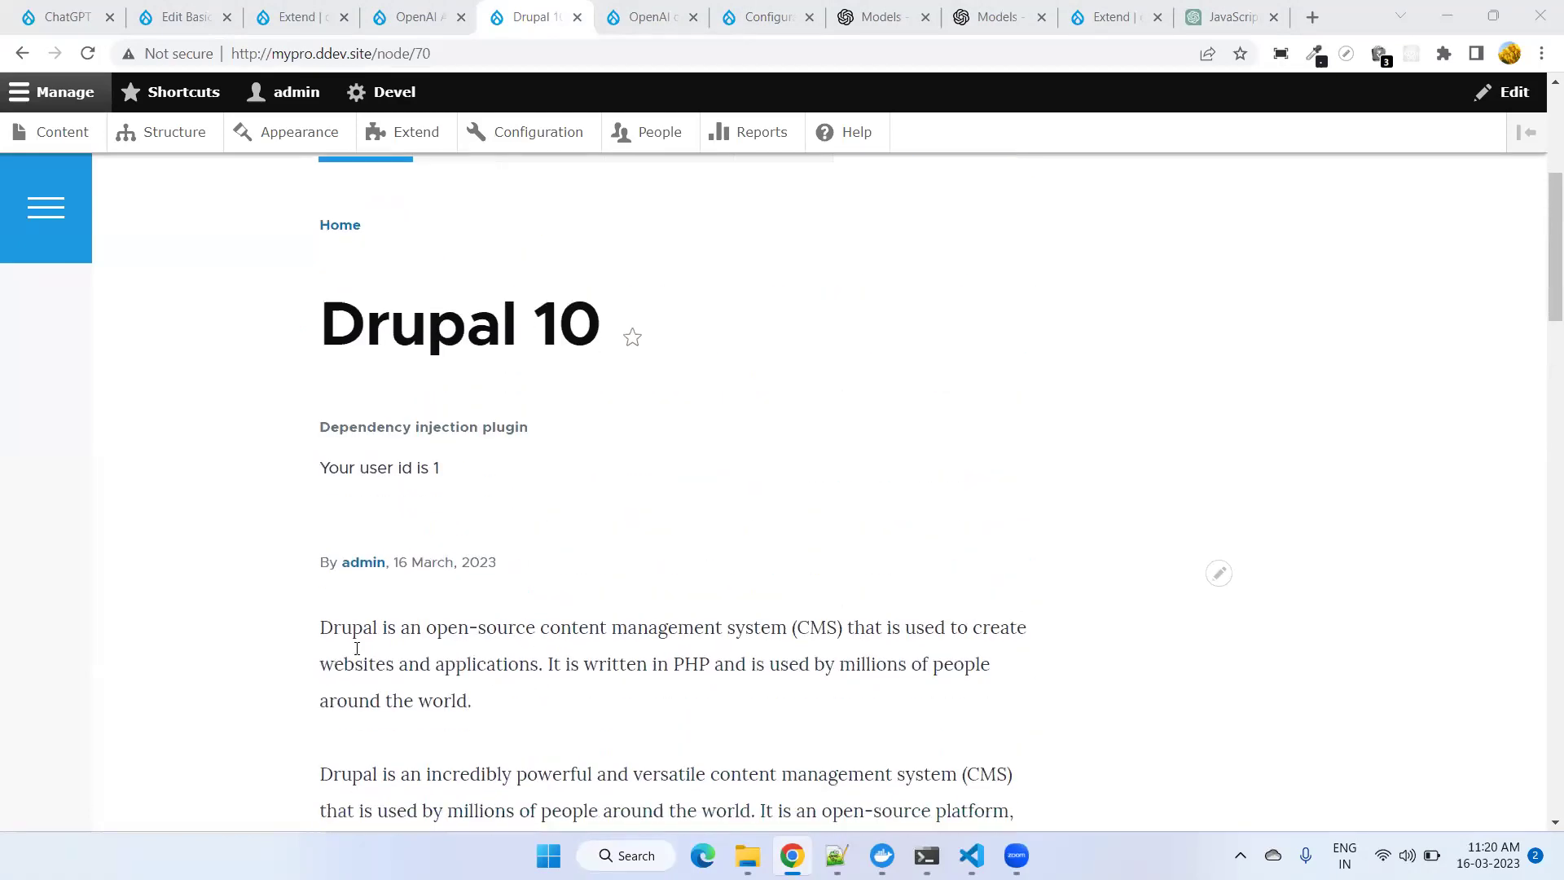
scroll(329, 413, down, 4)
drag(320, 345, 471, 556)
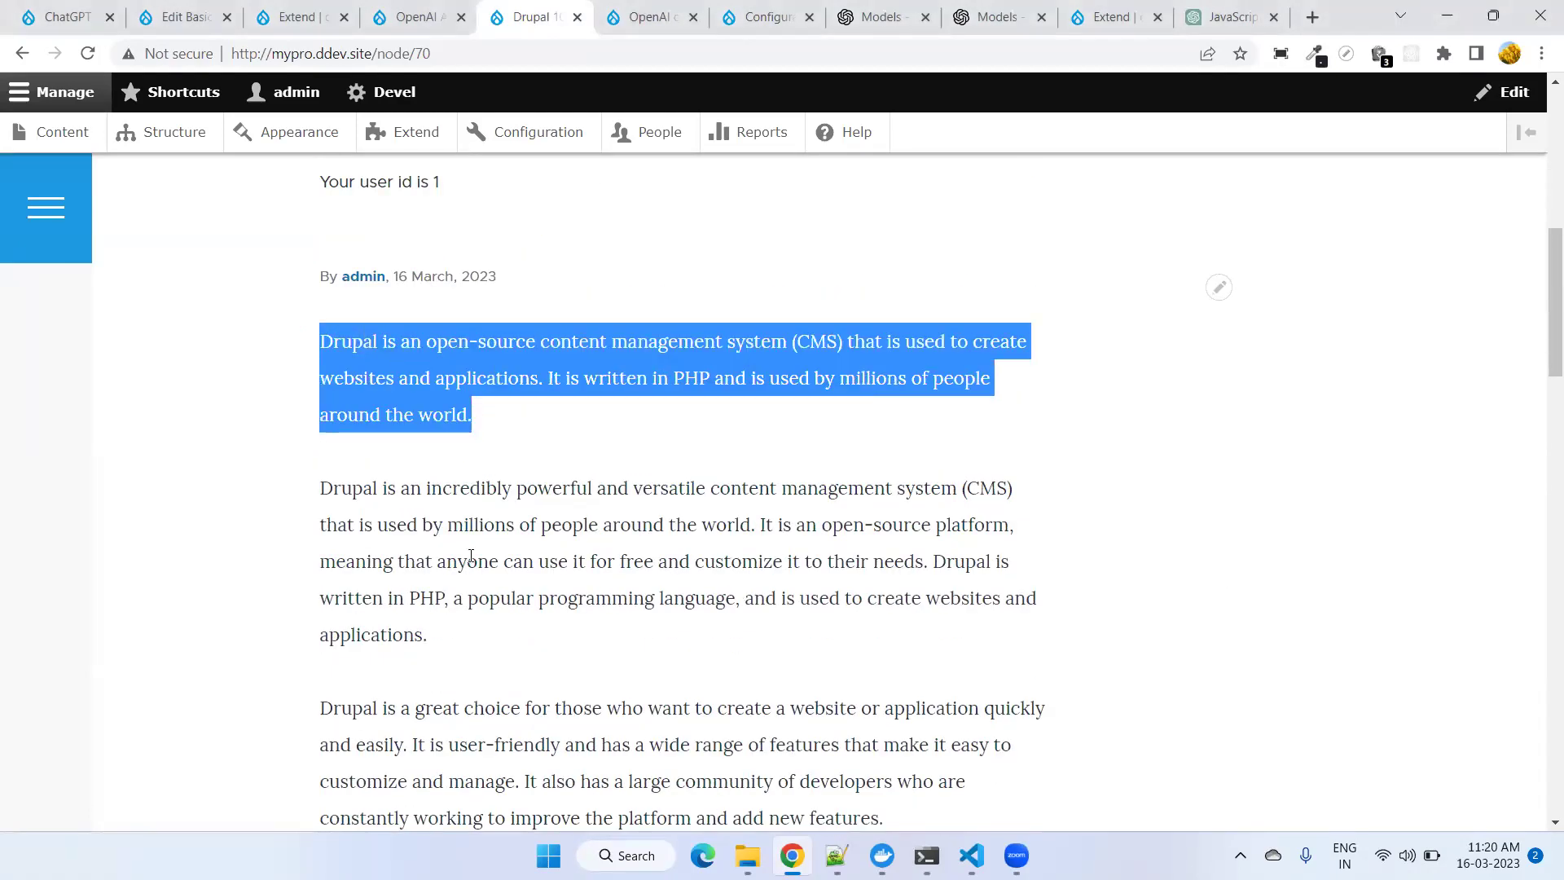
click(471, 556)
scroll(471, 571, down, 7)
scroll(471, 586, down, 7)
scroll(472, 583, up, 12)
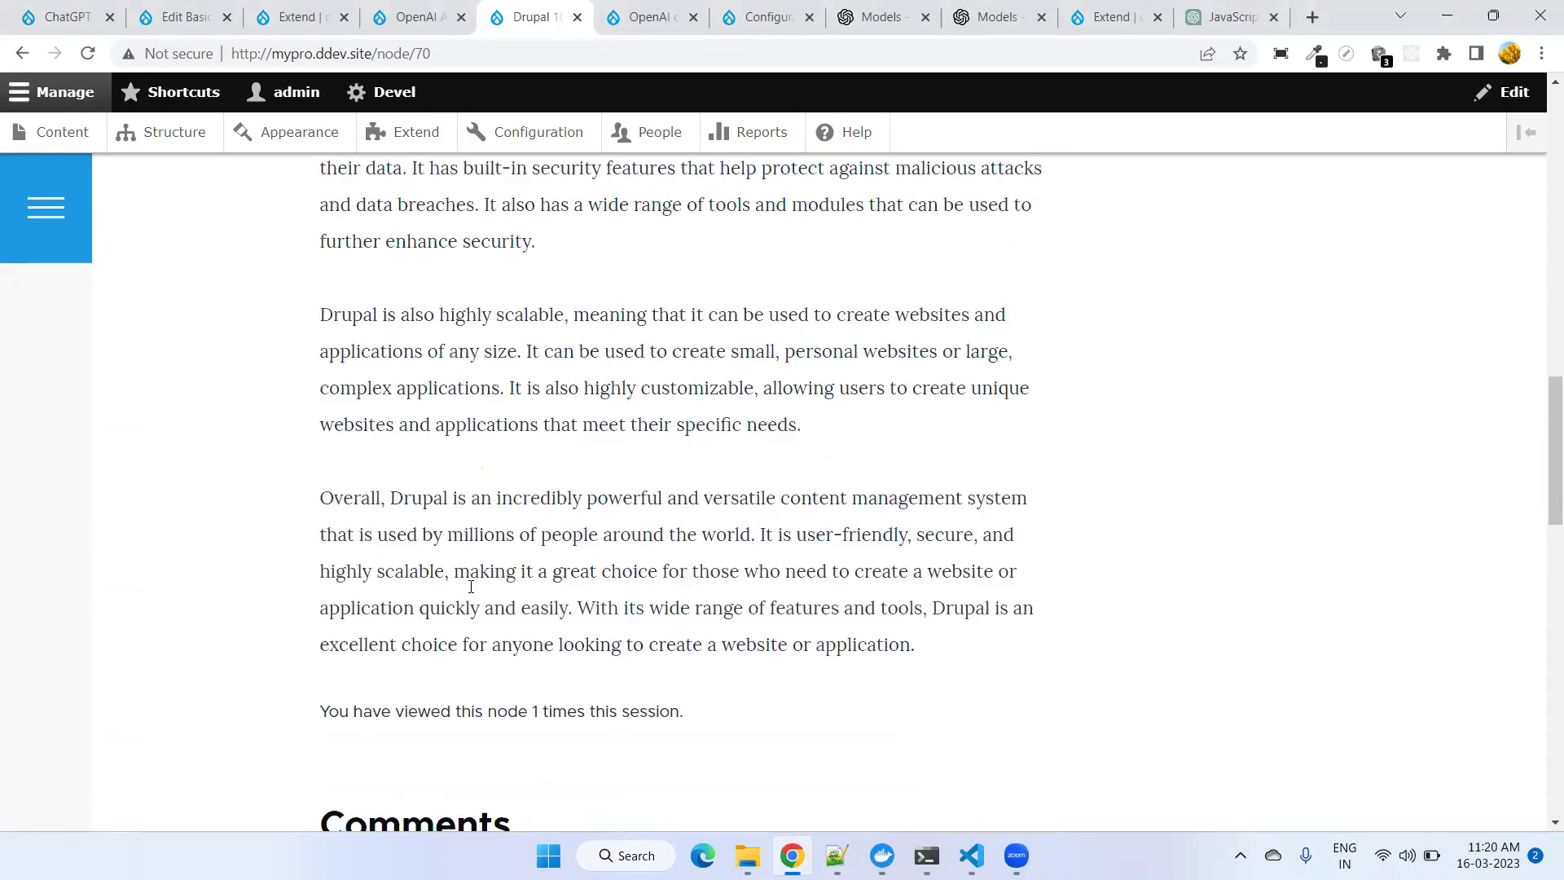